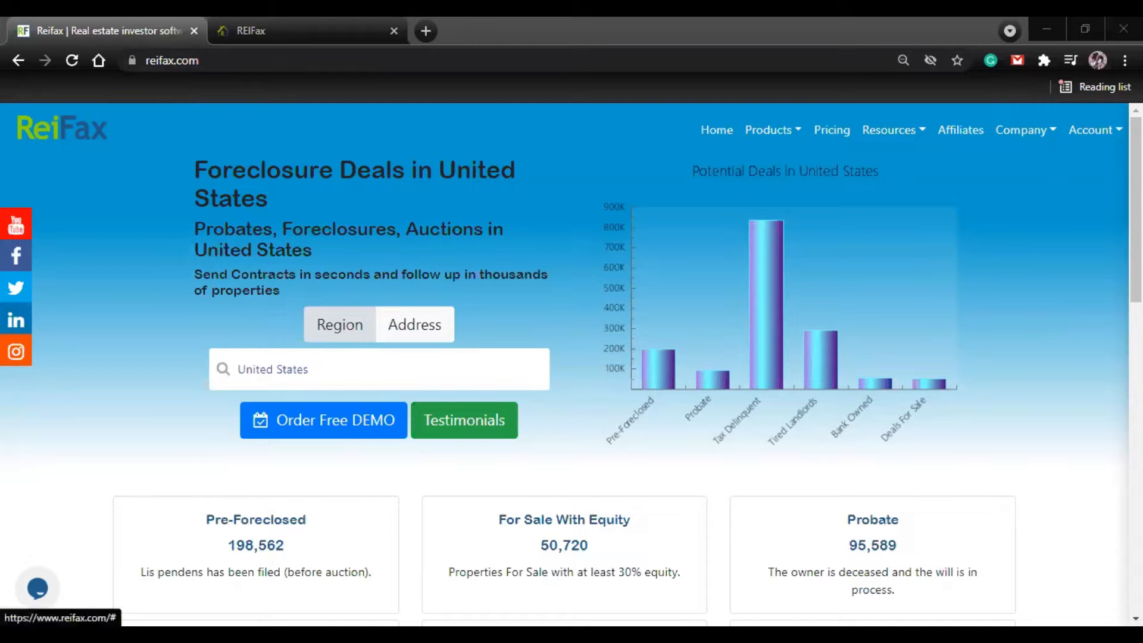
# Step: Go to the account's control panel and open the property search form
pyautogui.click(1095, 131)
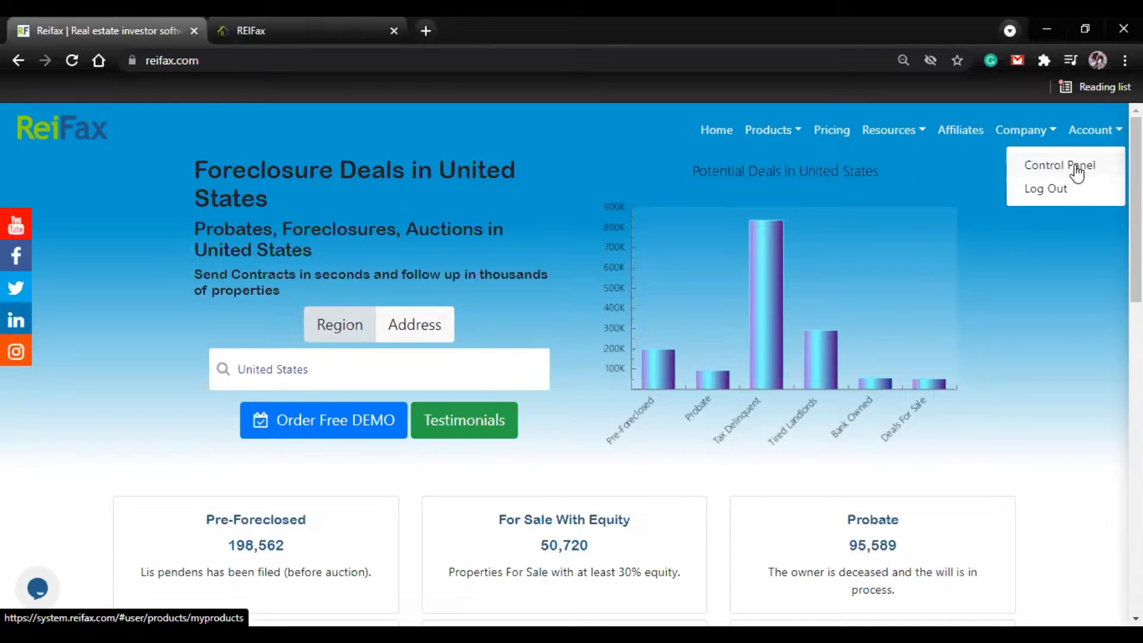
pyautogui.click(245, 37)
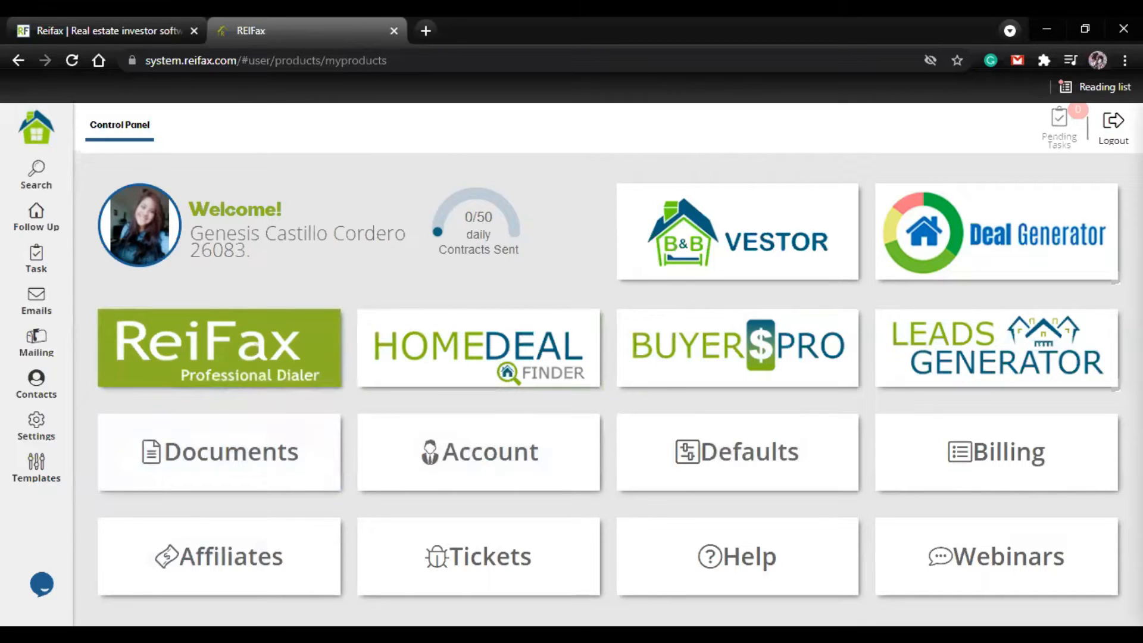
pyautogui.click(284, 379)
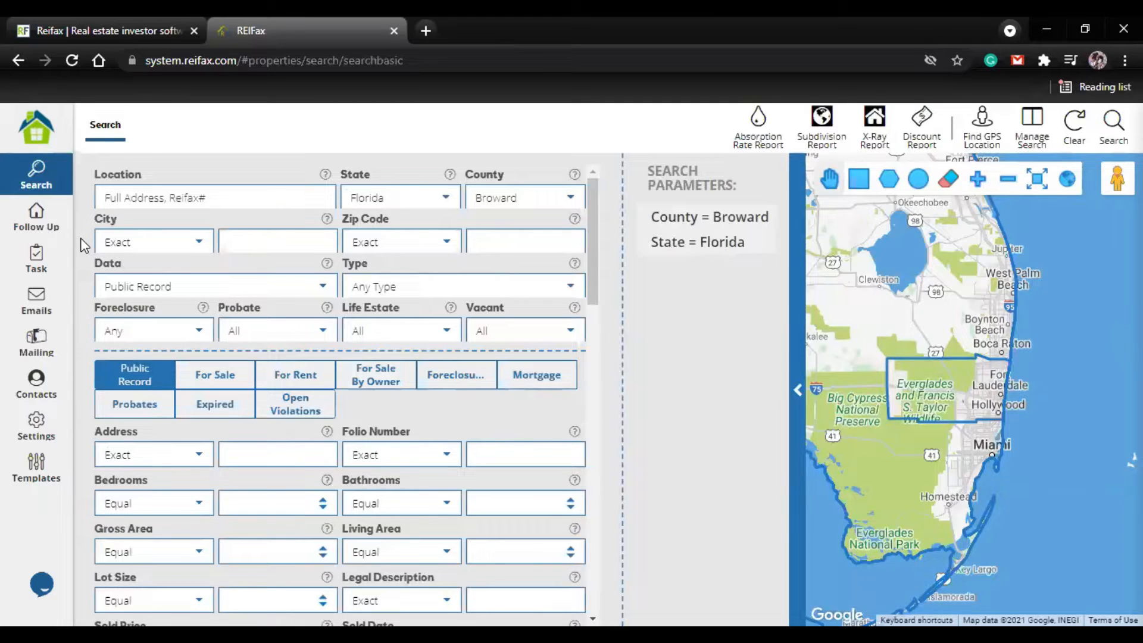
# Step: Set the search county to Orange in Florida
pyautogui.click(570, 201)
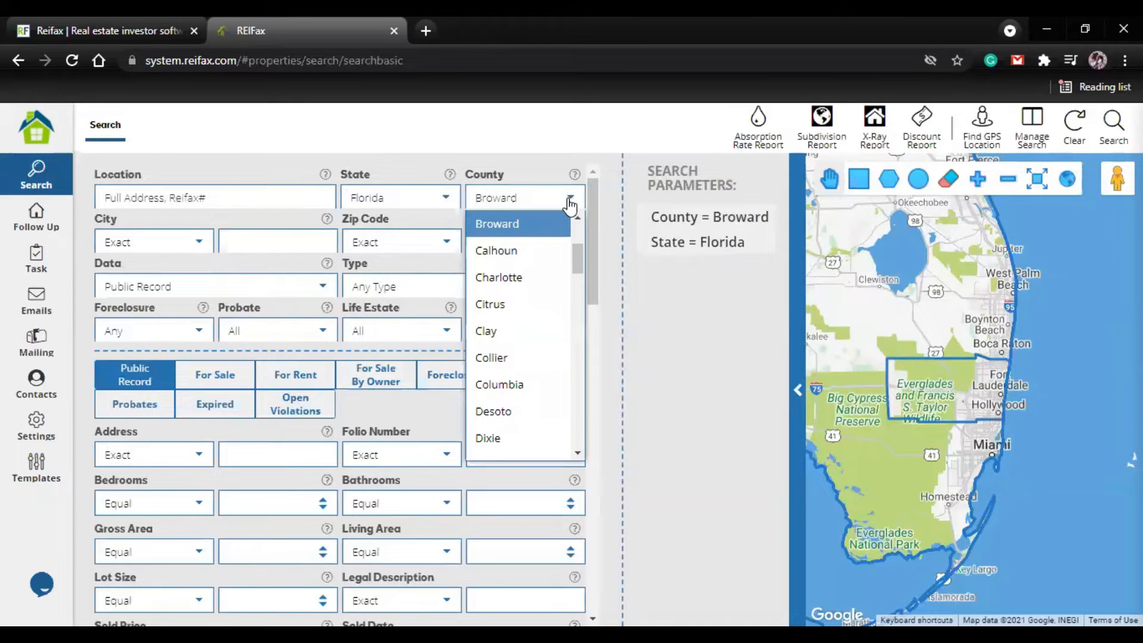
pyautogui.scroll(-7, 542, 357)
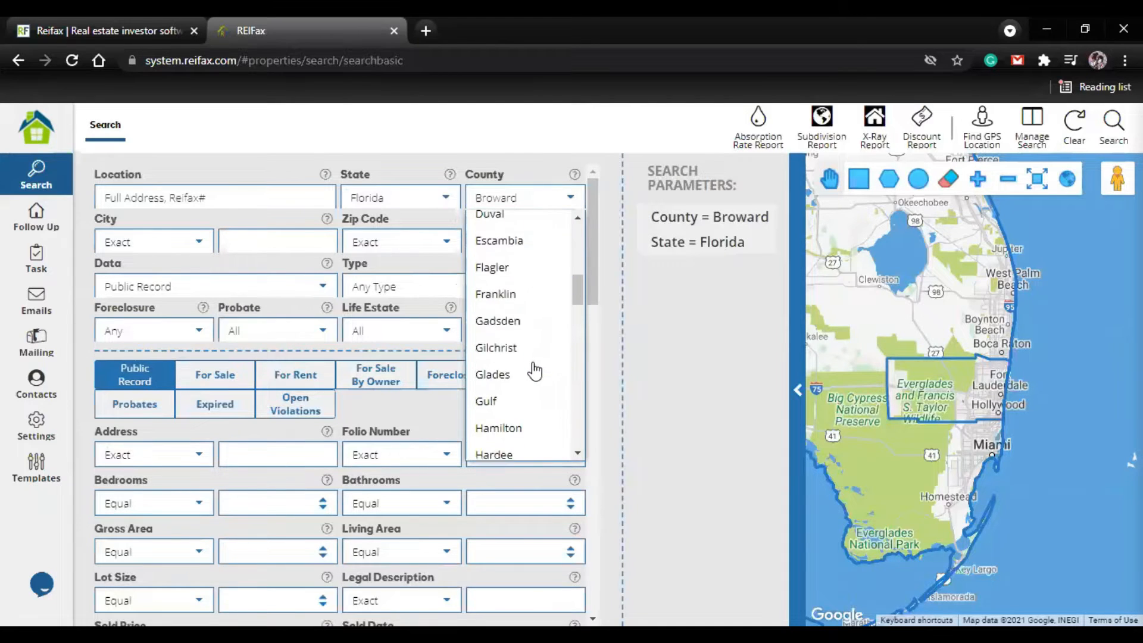
pyautogui.scroll(-10, 533, 387)
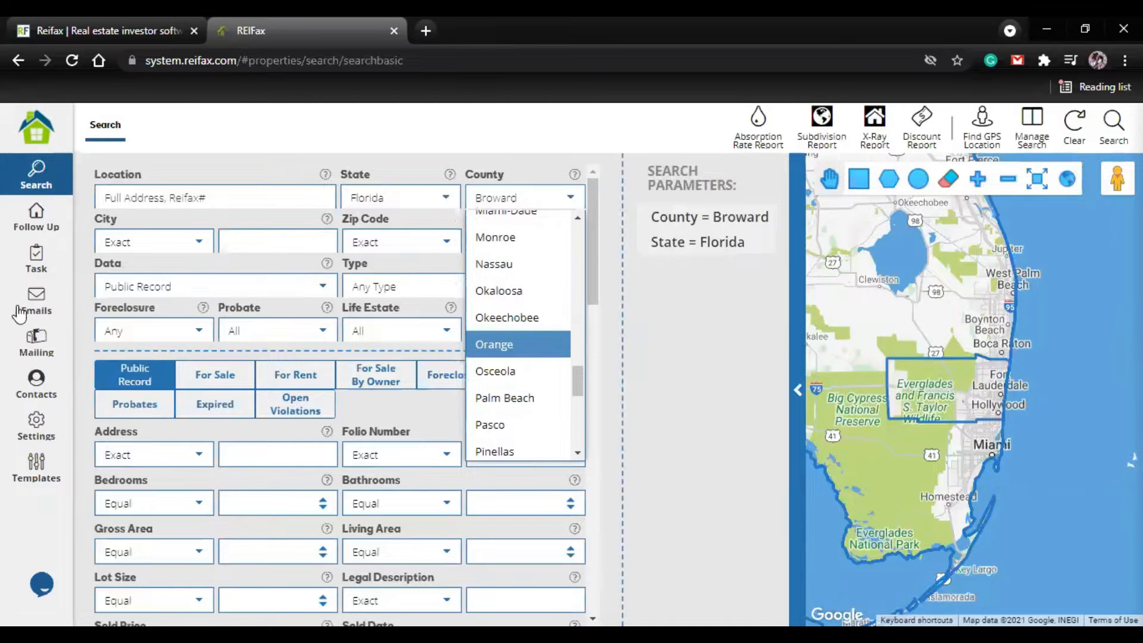
pyautogui.click(509, 346)
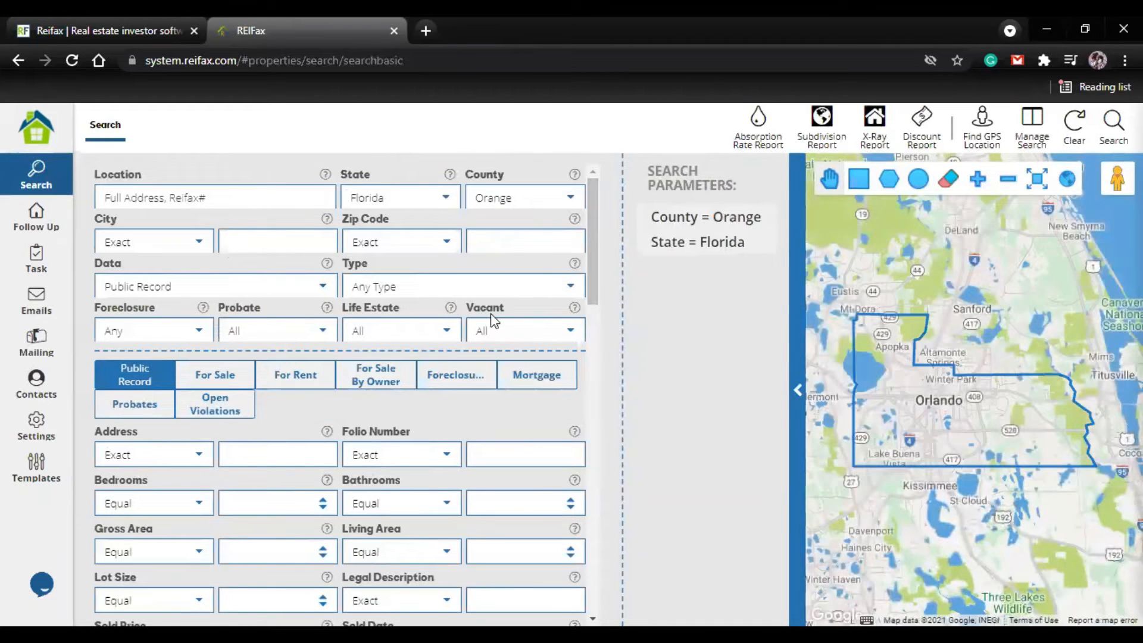
# Step: Set the property type to Single Family and the foreclosure status to Pre-Foreclosed
pyautogui.scroll(-2, 357, 322)
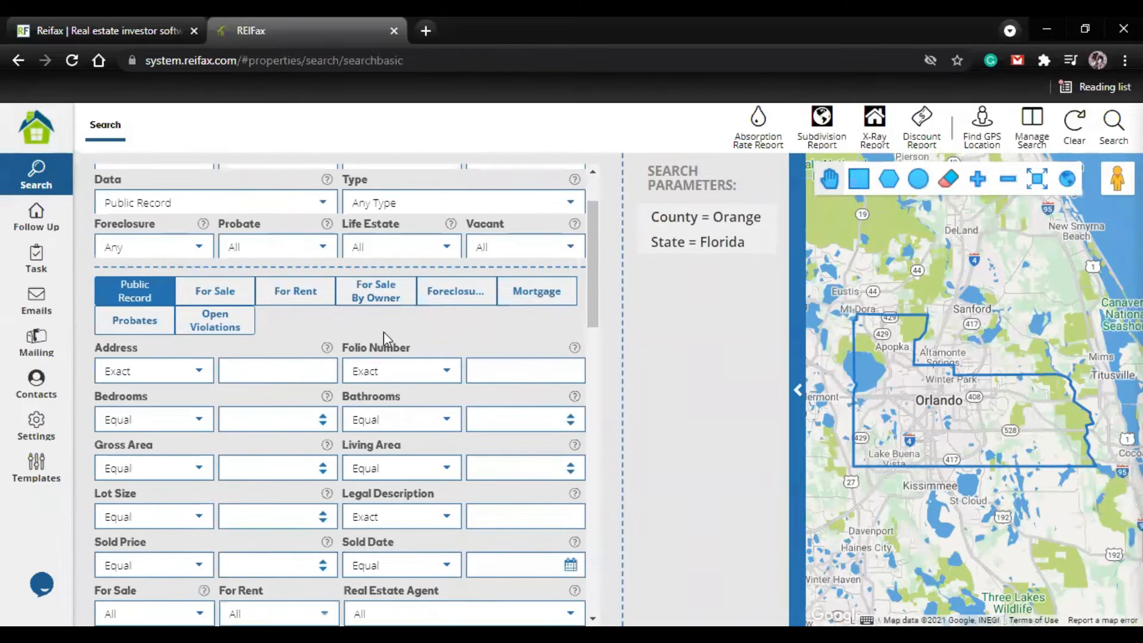
pyautogui.scroll(2, 417, 324)
pyautogui.click(565, 287)
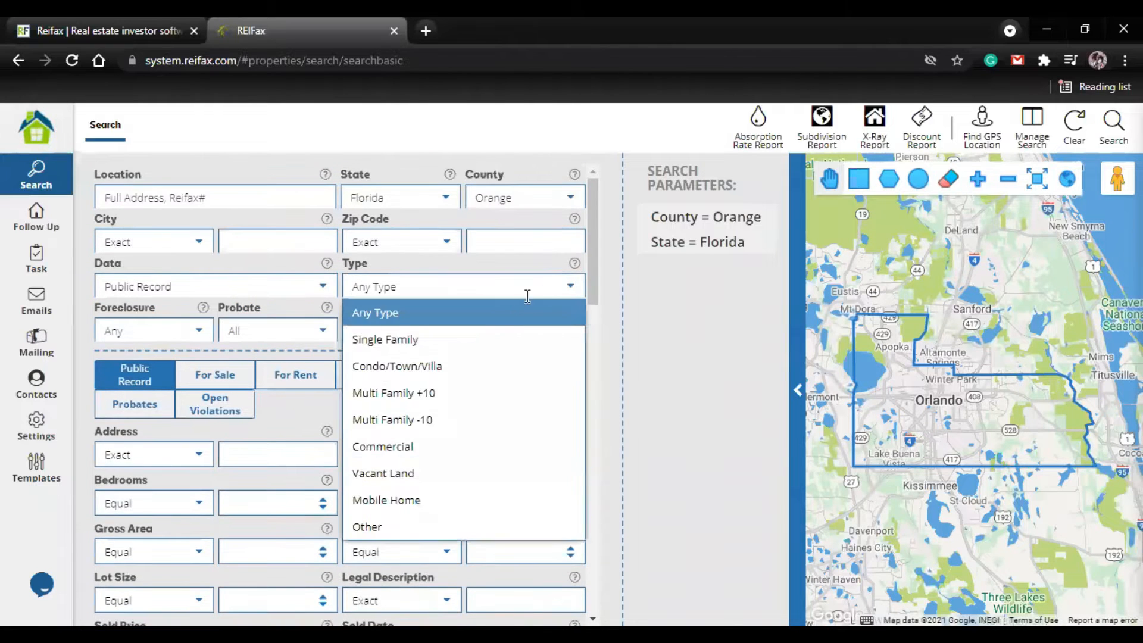
pyautogui.click(487, 340)
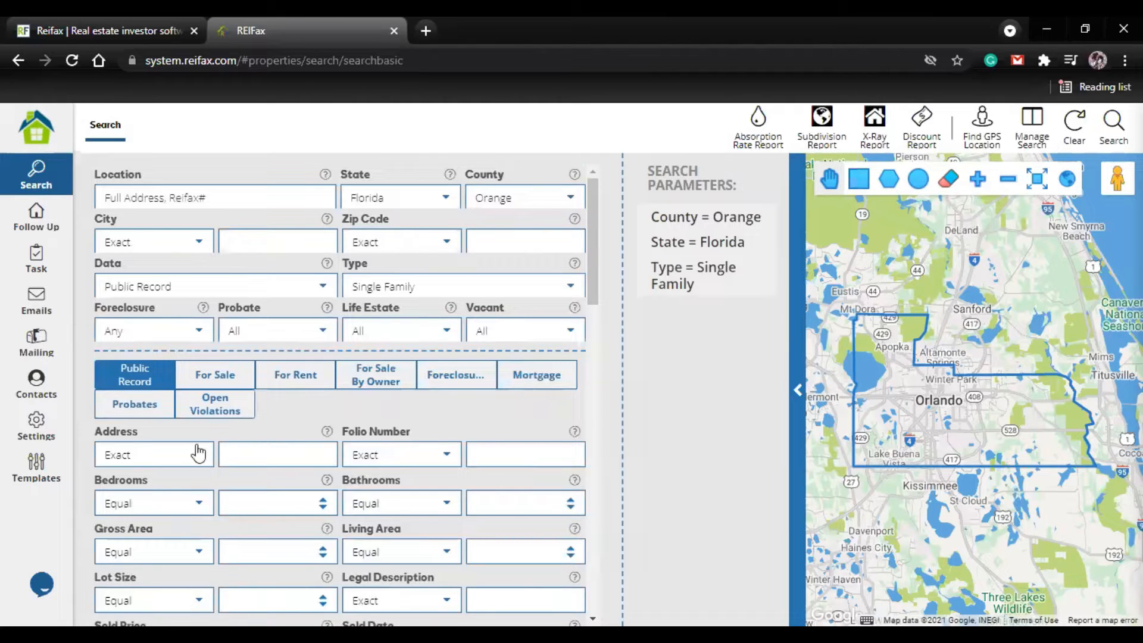
pyautogui.click(197, 333)
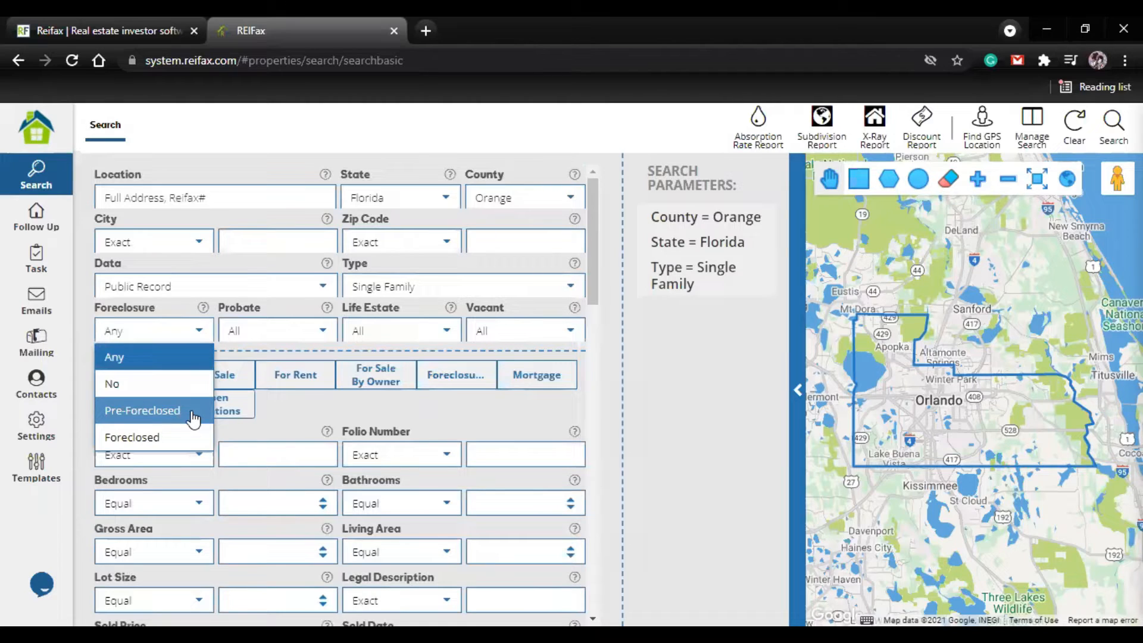
pyautogui.click(193, 414)
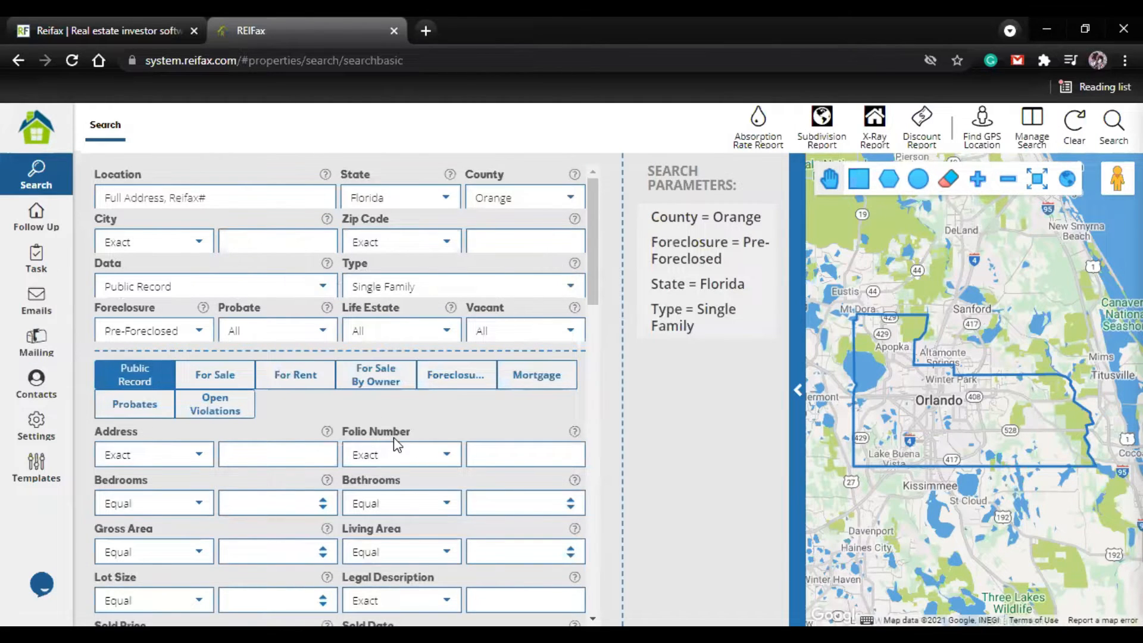
# Step: Set the Vacant filter to Yes and run the property search
pyautogui.scroll(-1, 393, 429)
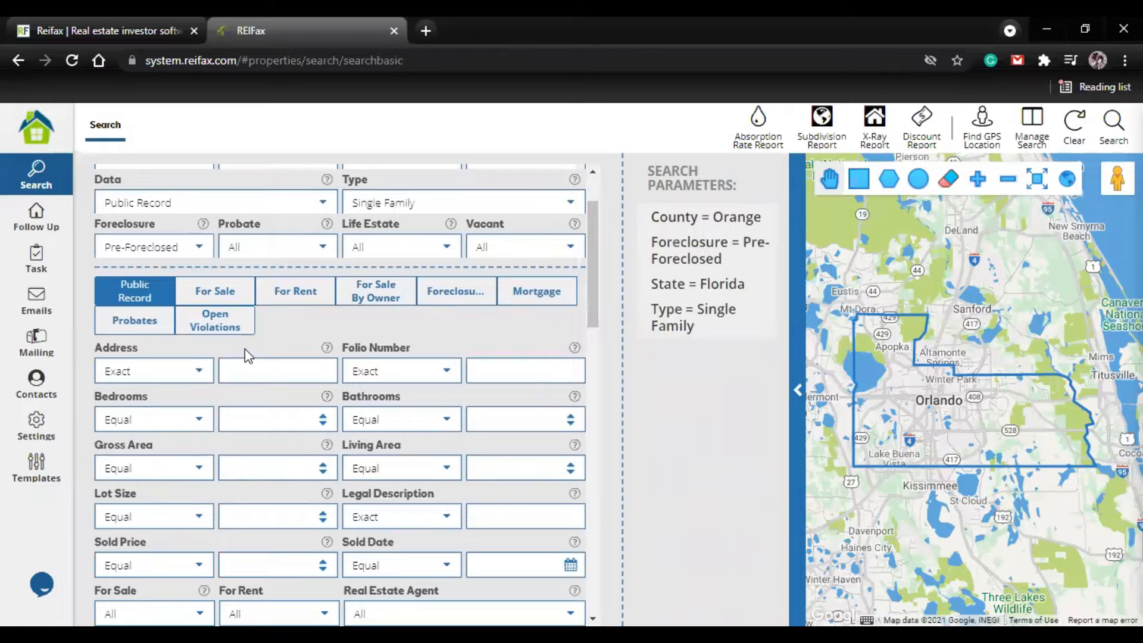
pyautogui.scroll(-1, 365, 415)
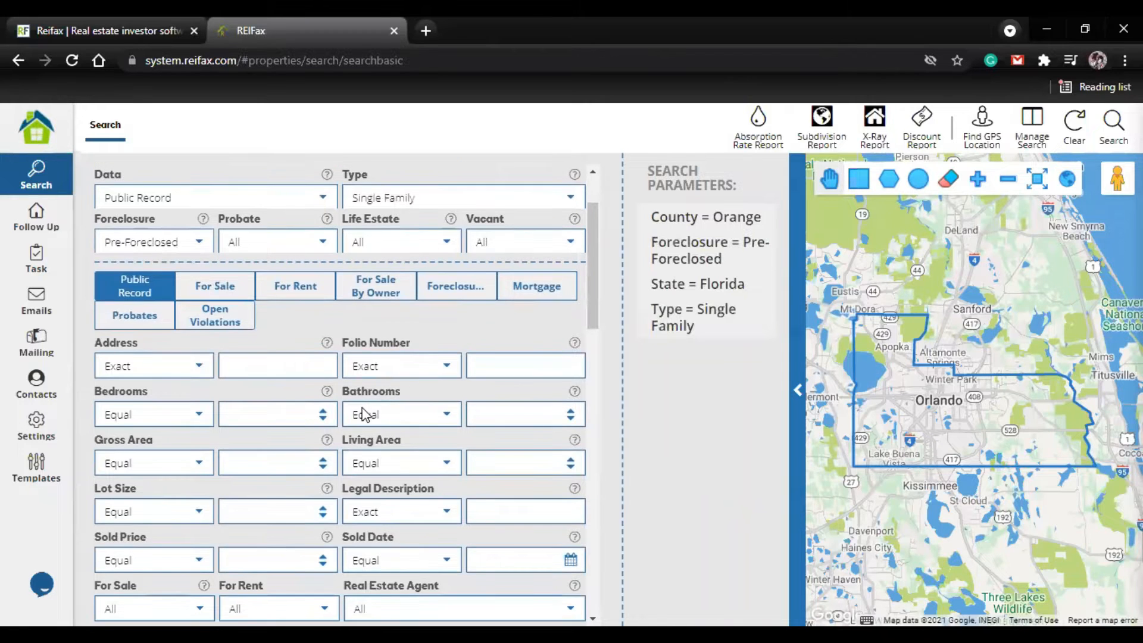
pyautogui.scroll(-2, 297, 405)
pyautogui.scroll(-1, 324, 488)
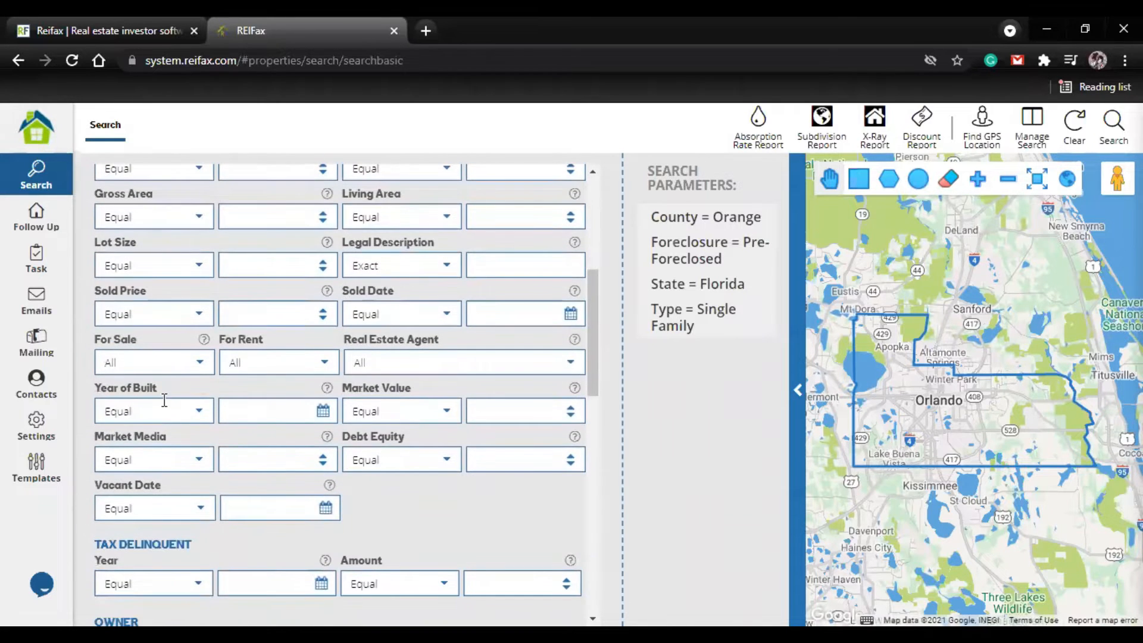
pyautogui.scroll(-2, 288, 508)
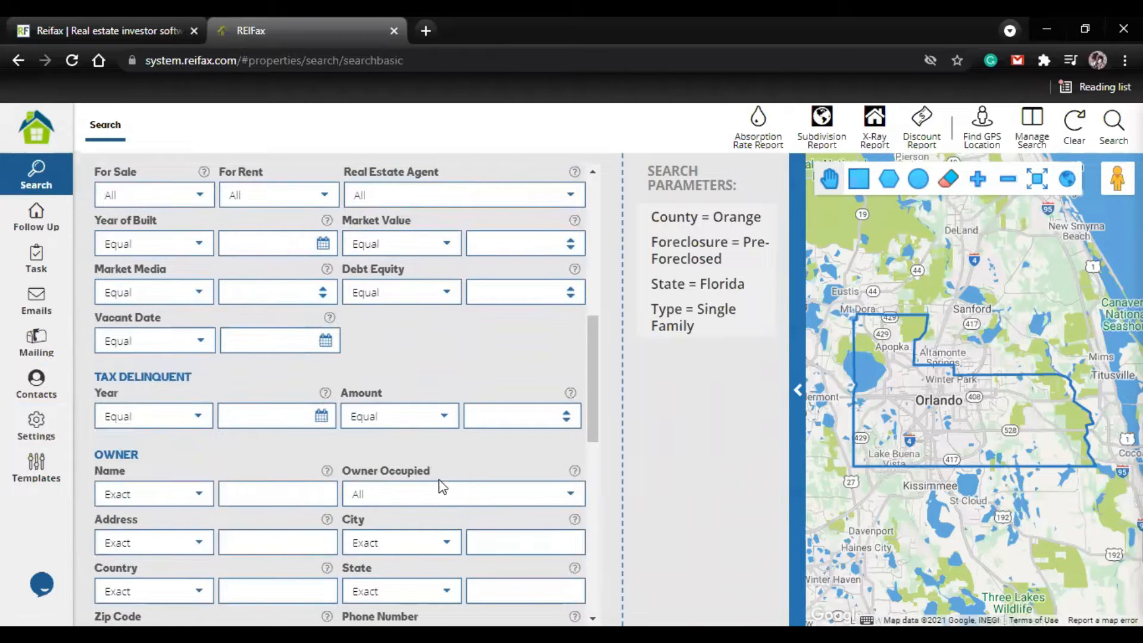
pyautogui.scroll(6, 387, 447)
pyautogui.click(562, 331)
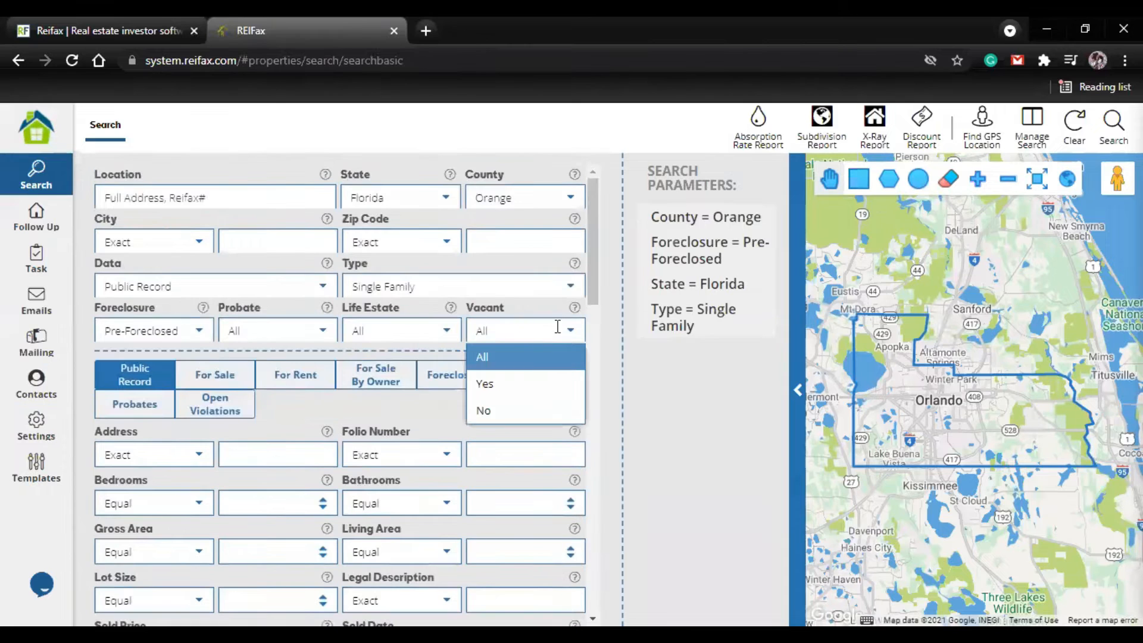
pyautogui.click(511, 387)
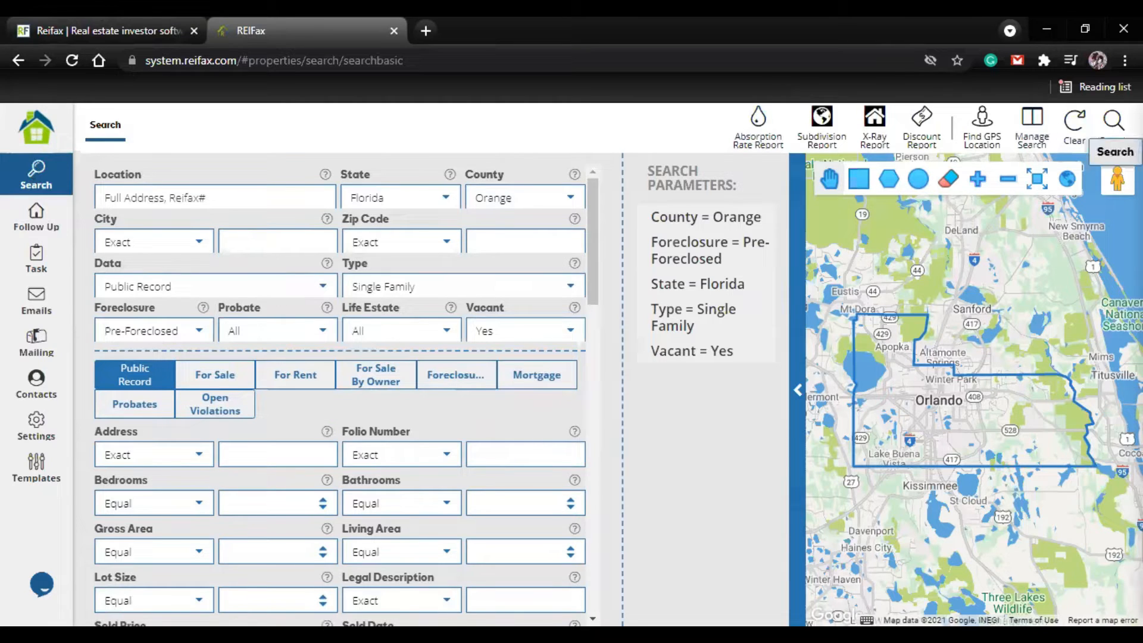
pyautogui.click(1116, 137)
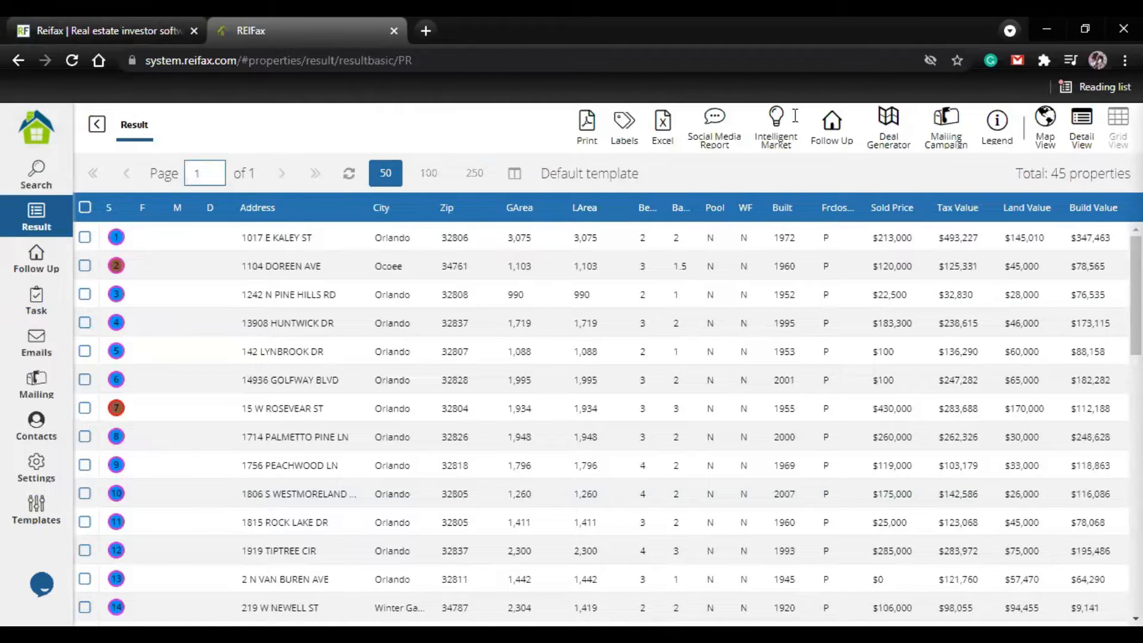
# Step: Consult the properties legend for the meaning of the status colours in the results, and close it
pyautogui.click(112, 275)
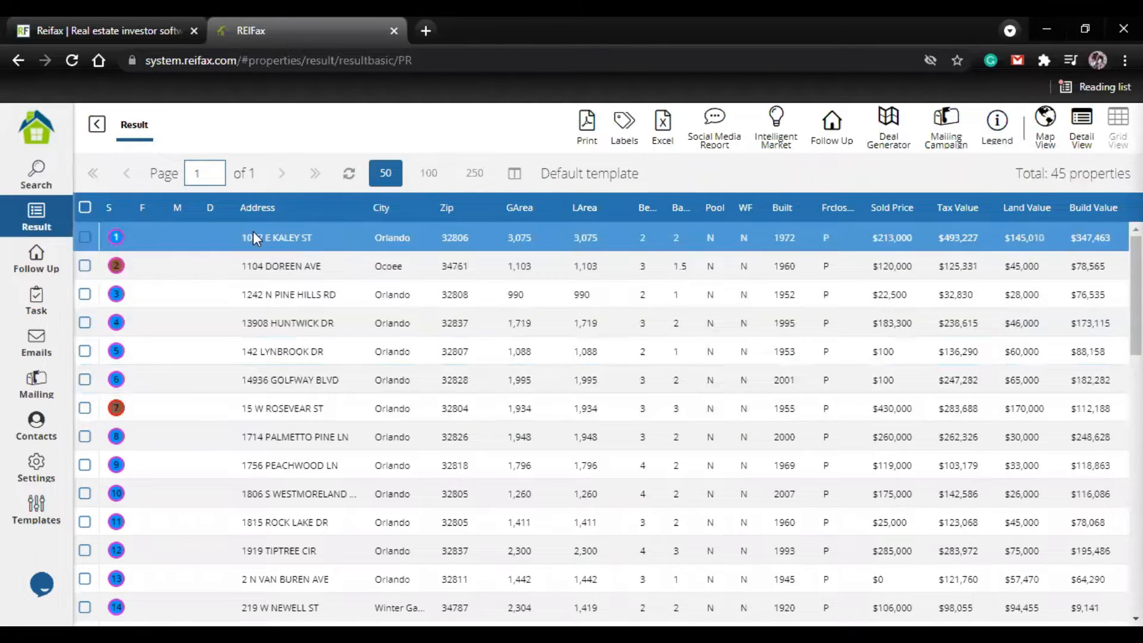
pyautogui.click(1003, 138)
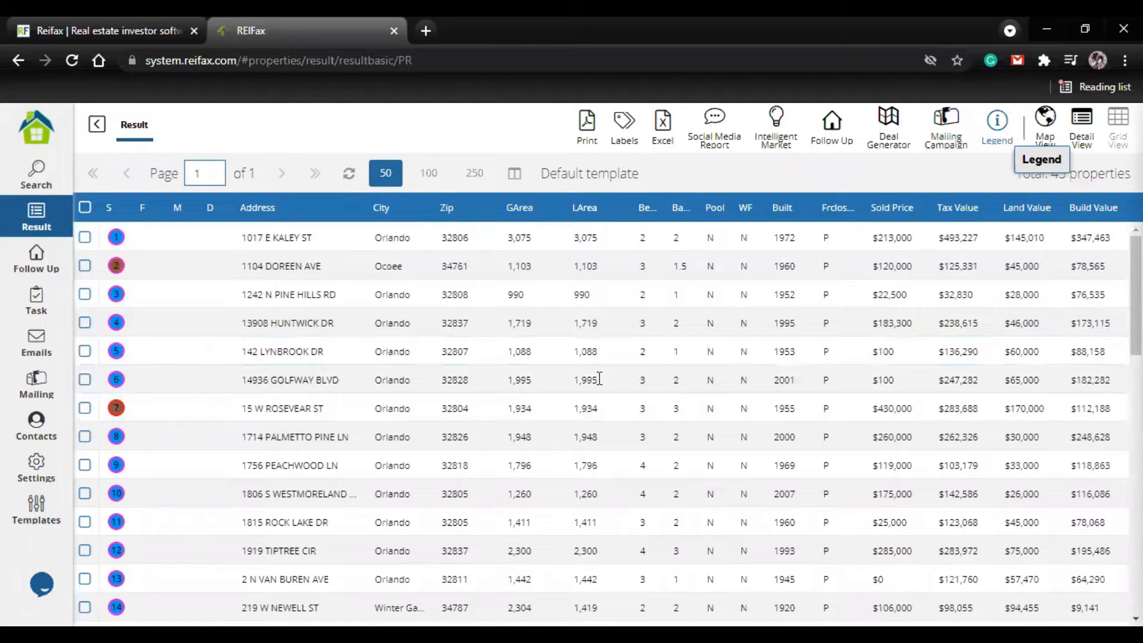
pyautogui.scroll(-5, 520, 432)
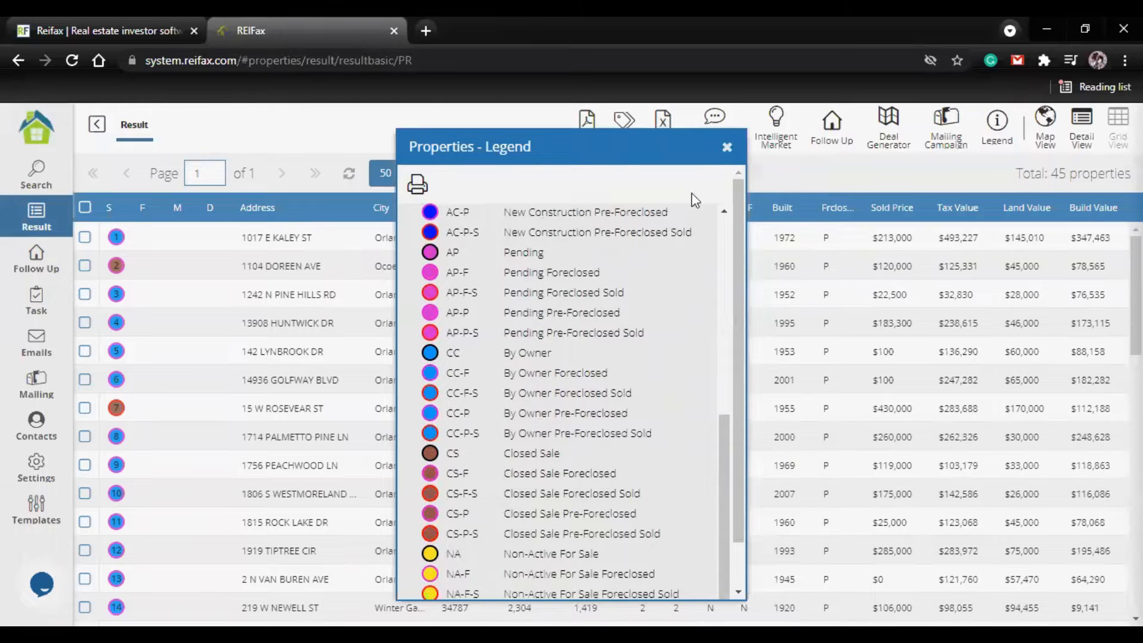
pyautogui.click(728, 148)
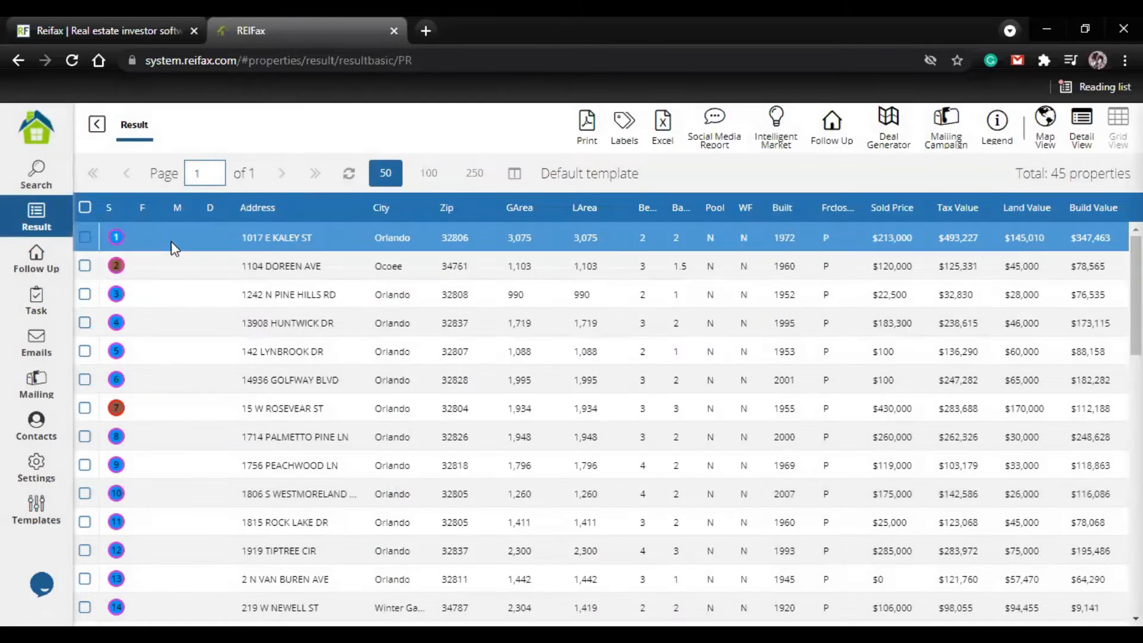
# Step: Select the properties numbered 1, 3, 4 and 6 in the results list
pyautogui.click(85, 236)
pyautogui.click(85, 294)
pyautogui.click(85, 322)
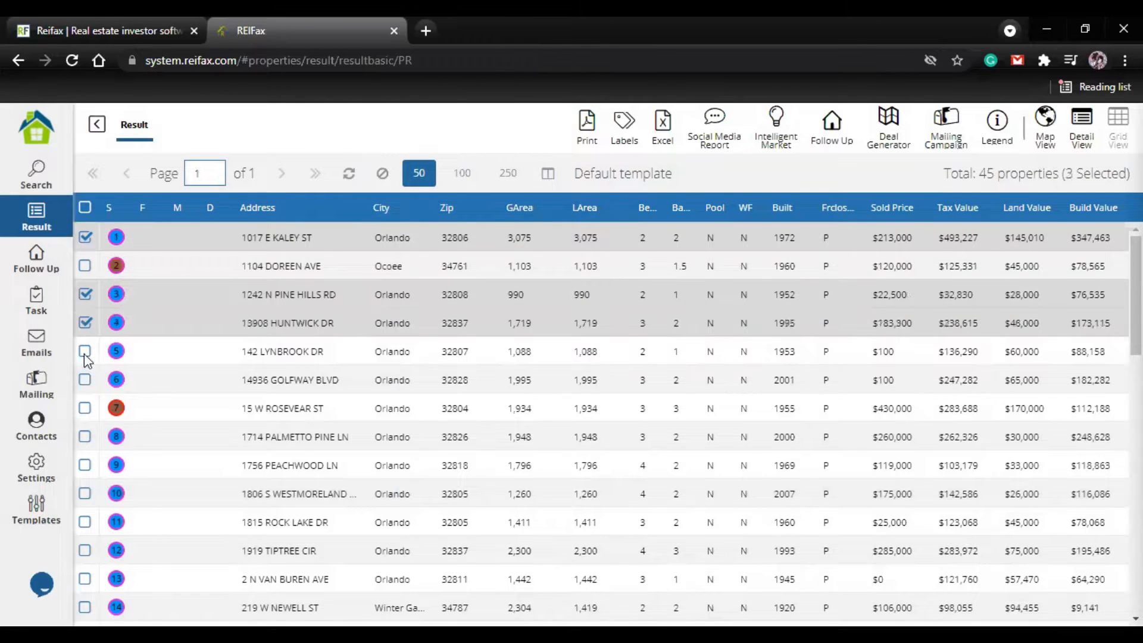
pyautogui.click(86, 379)
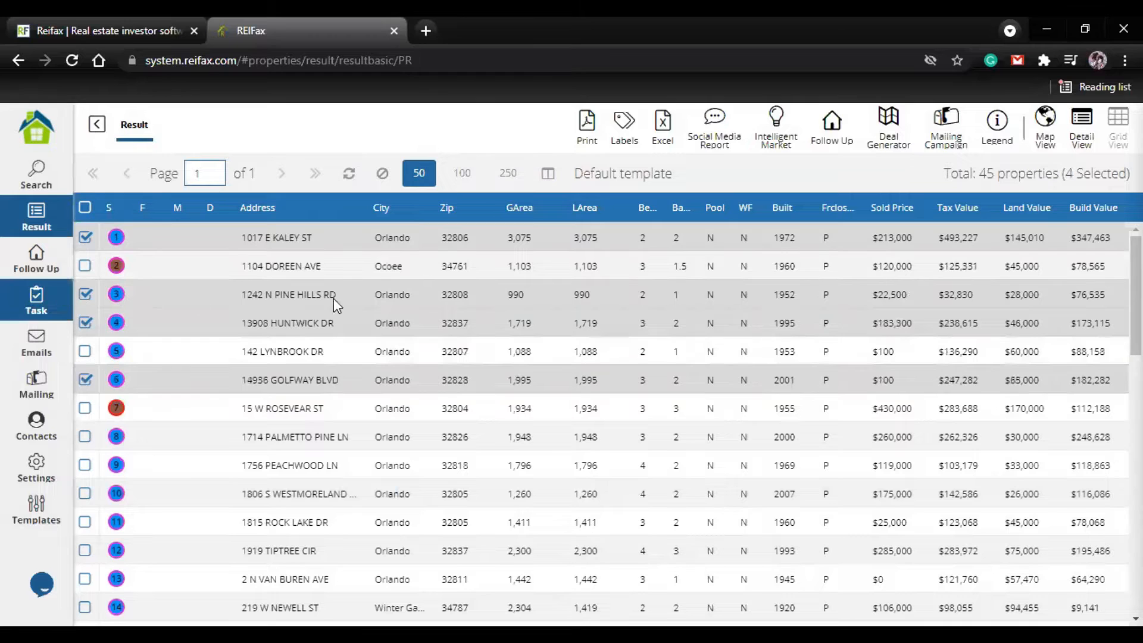
pyautogui.click(249, 410)
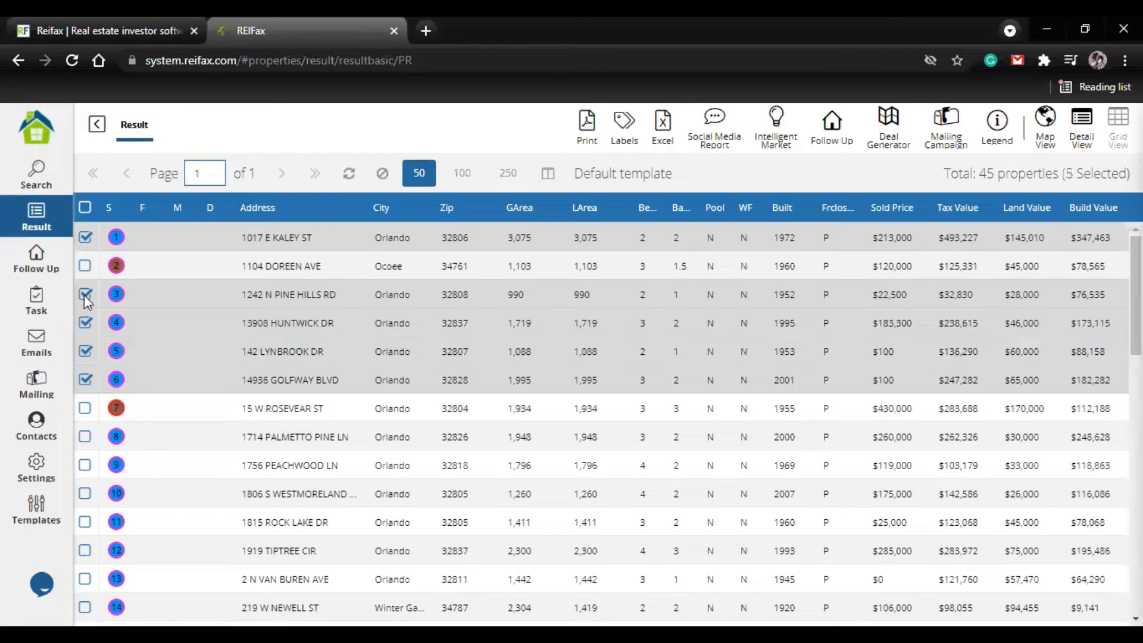
pyautogui.click(84, 266)
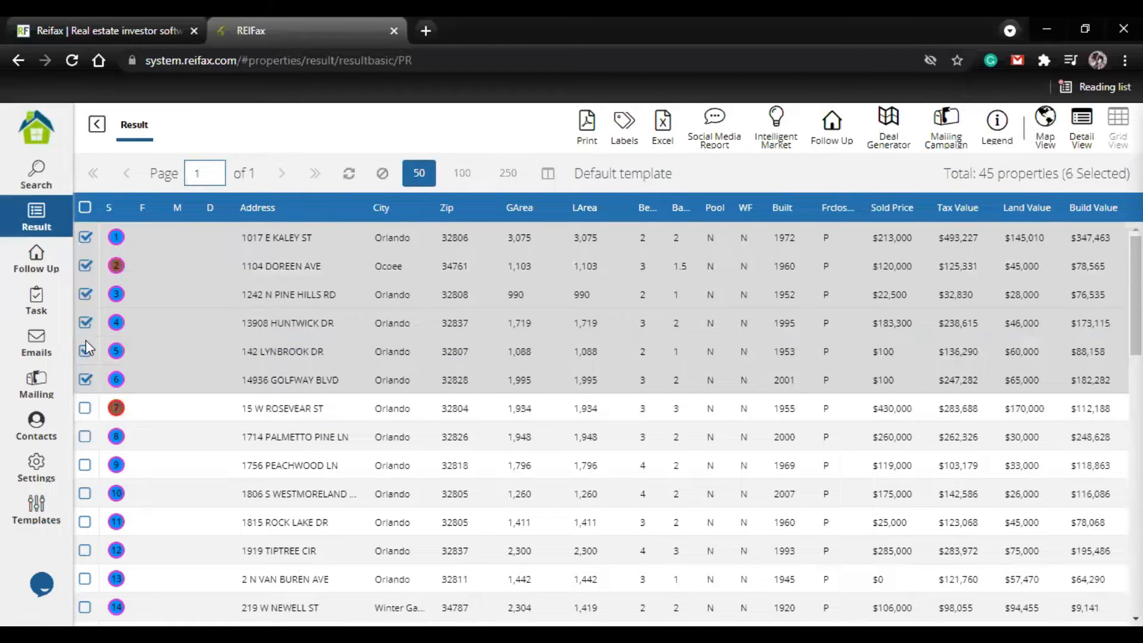
pyautogui.click(82, 268)
# Step: Add the selected properties to Follow Up with the follow-up type Prospecting
pyautogui.scroll(-2, 235, 401)
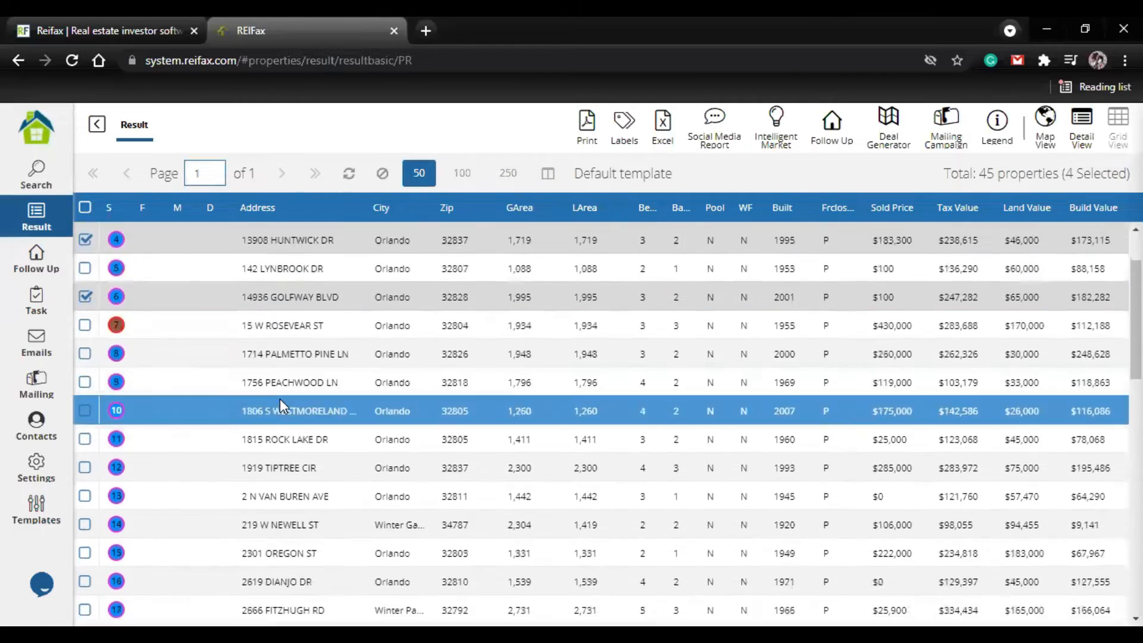
pyautogui.scroll(2, 281, 406)
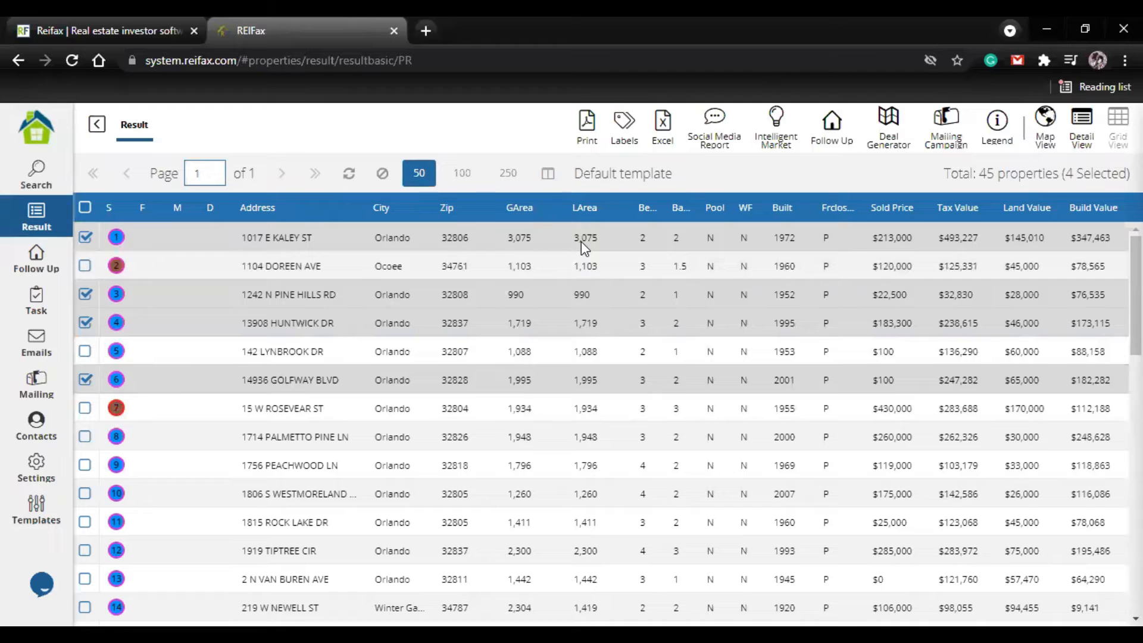
pyautogui.click(833, 130)
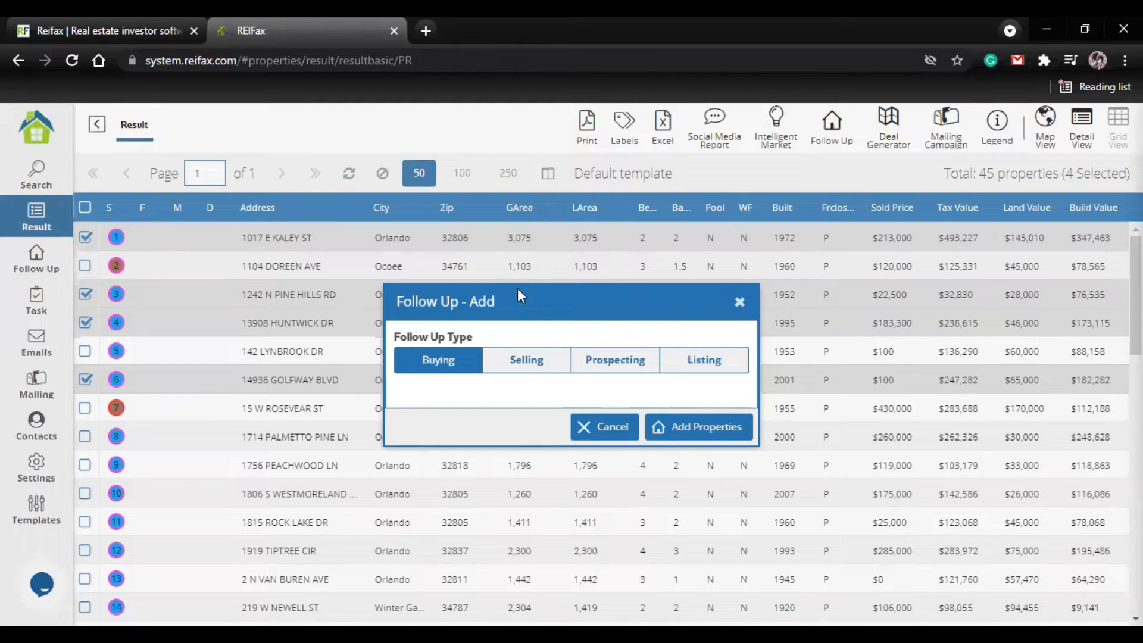
pyautogui.click(614, 366)
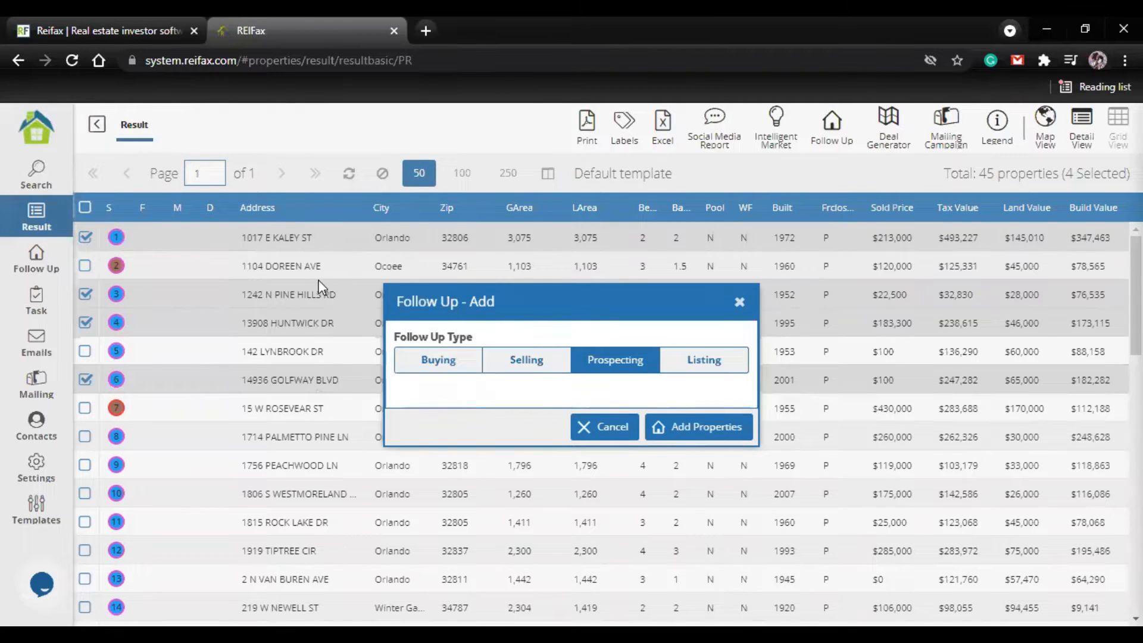
pyautogui.click(710, 439)
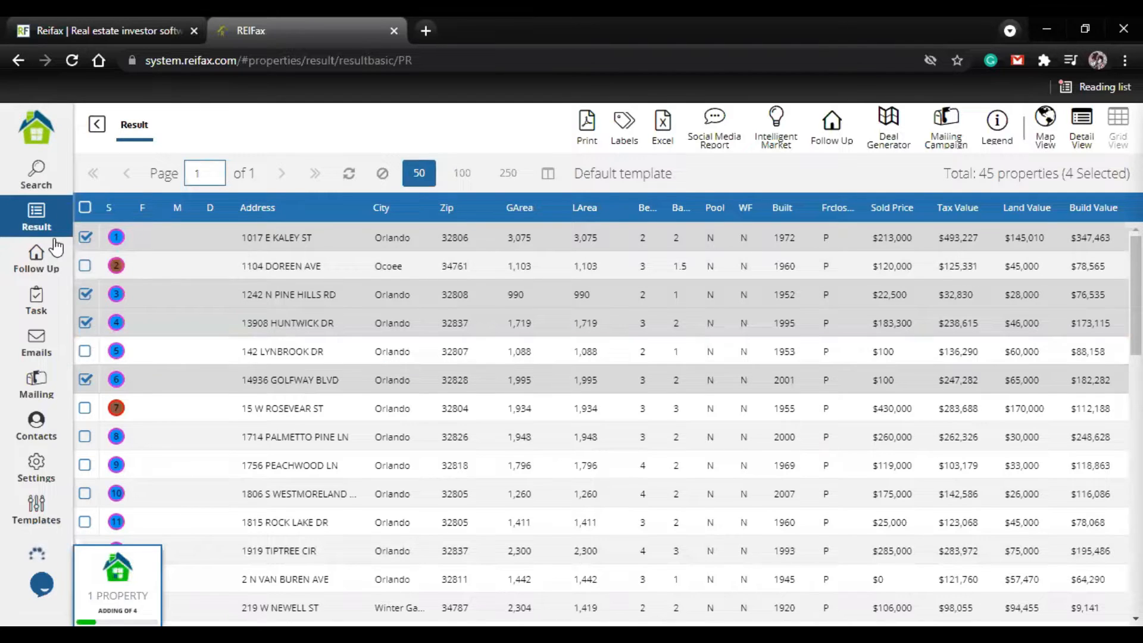
# Step: Return to the search form and remove the Foreclosure and Vacant search parameters
pyautogui.click(37, 174)
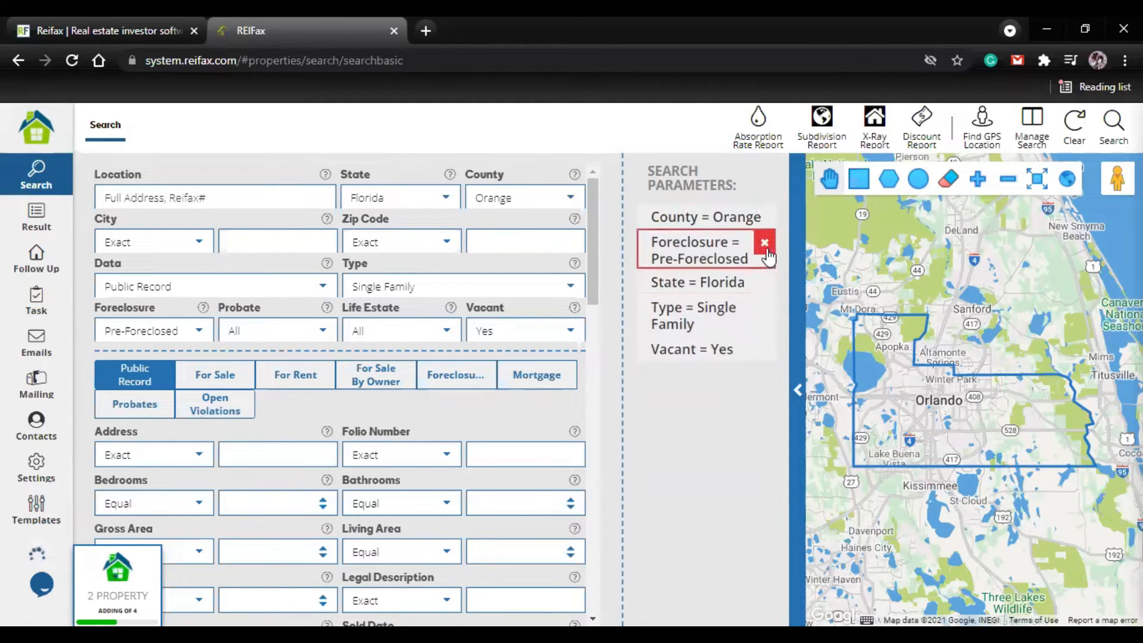
pyautogui.click(765, 249)
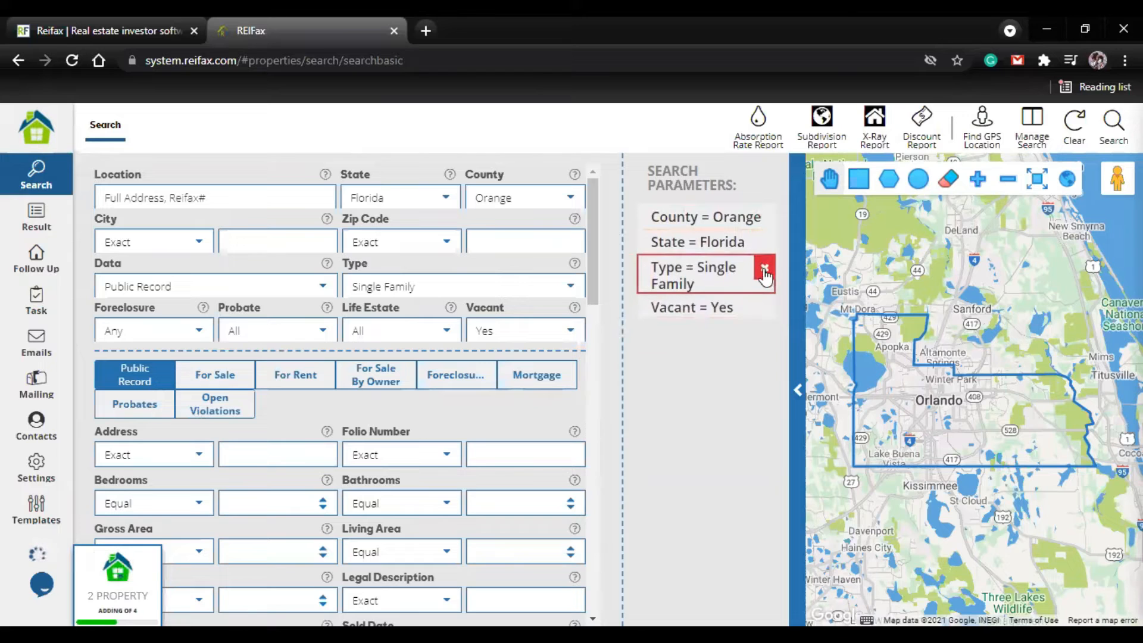
pyautogui.click(764, 307)
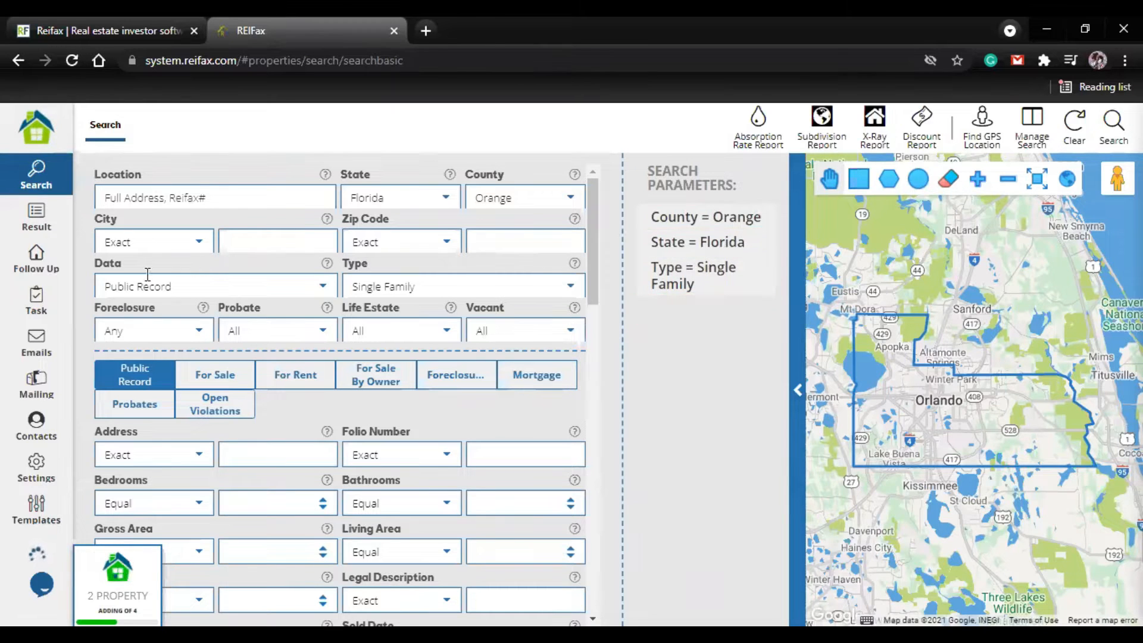
# Step: Set the search data to For Sale and the For Sale Status to Active
pyautogui.click(324, 287)
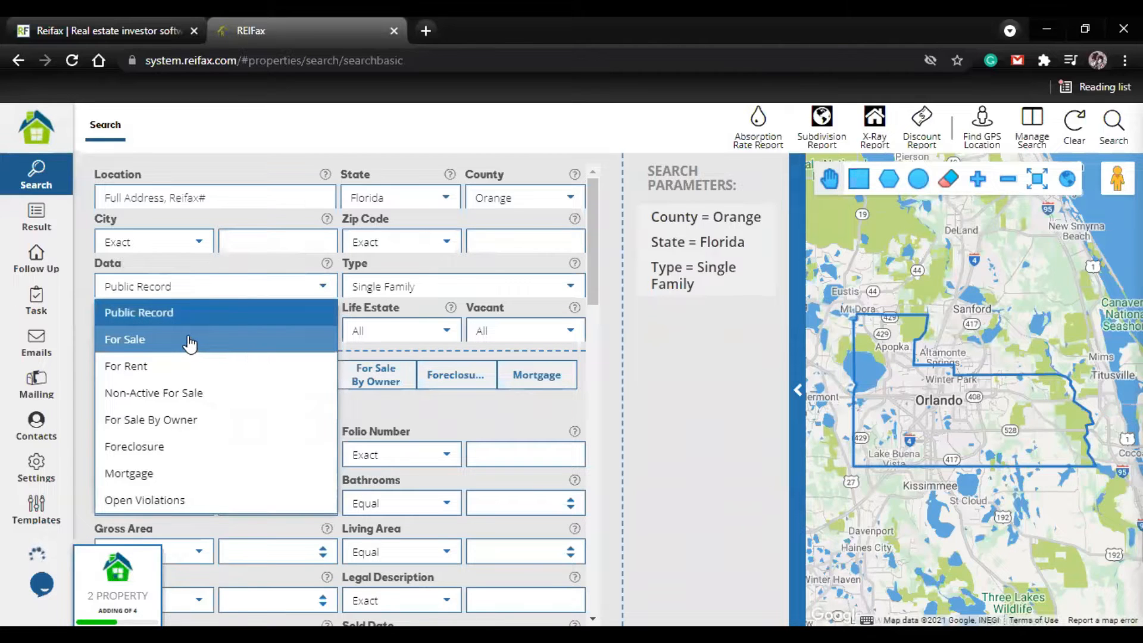
pyautogui.click(190, 342)
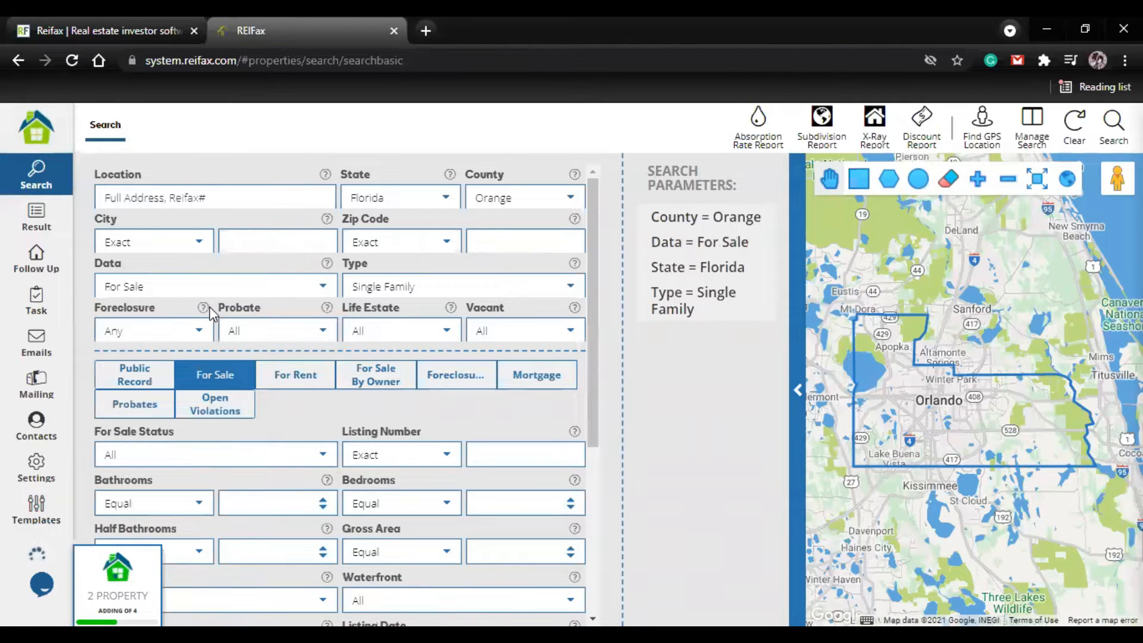
pyautogui.scroll(-2, 322, 462)
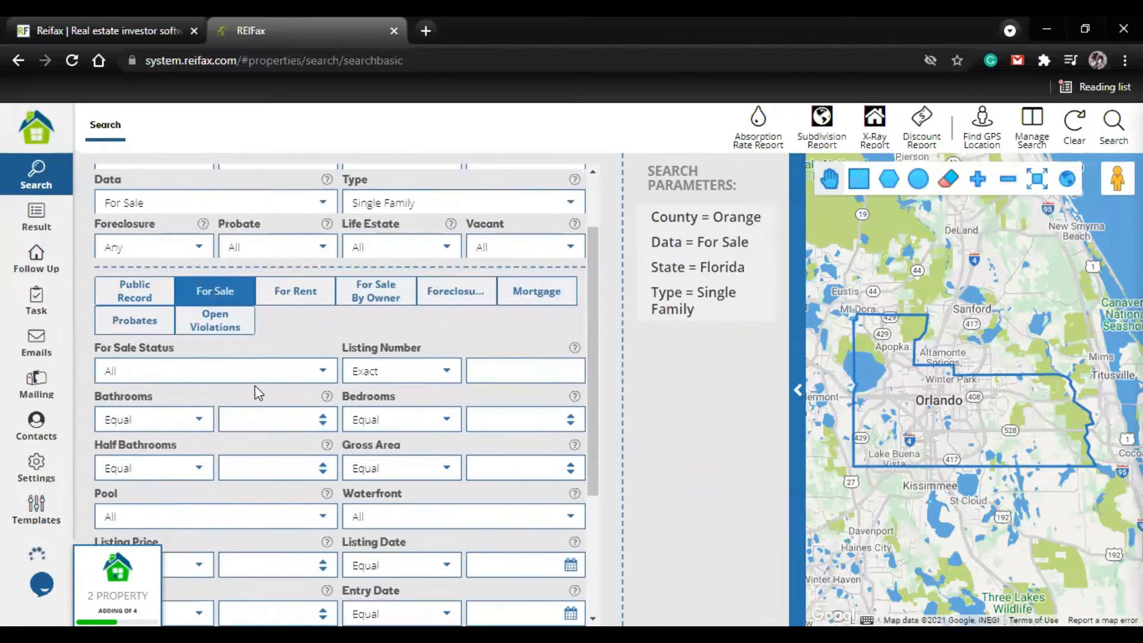
pyautogui.click(322, 371)
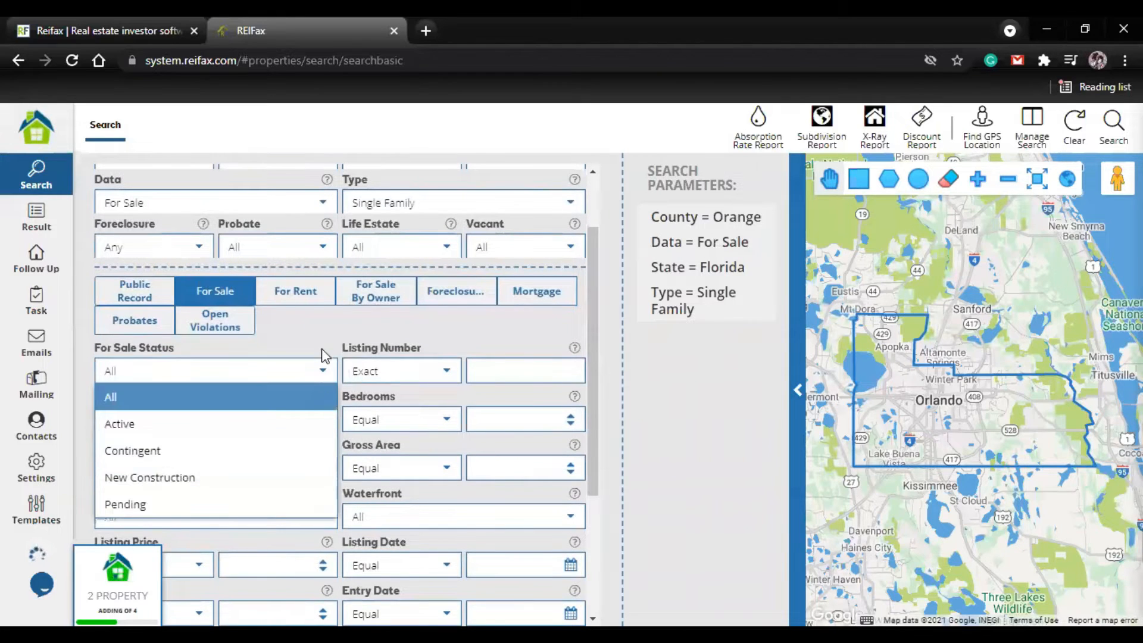
pyautogui.click(232, 424)
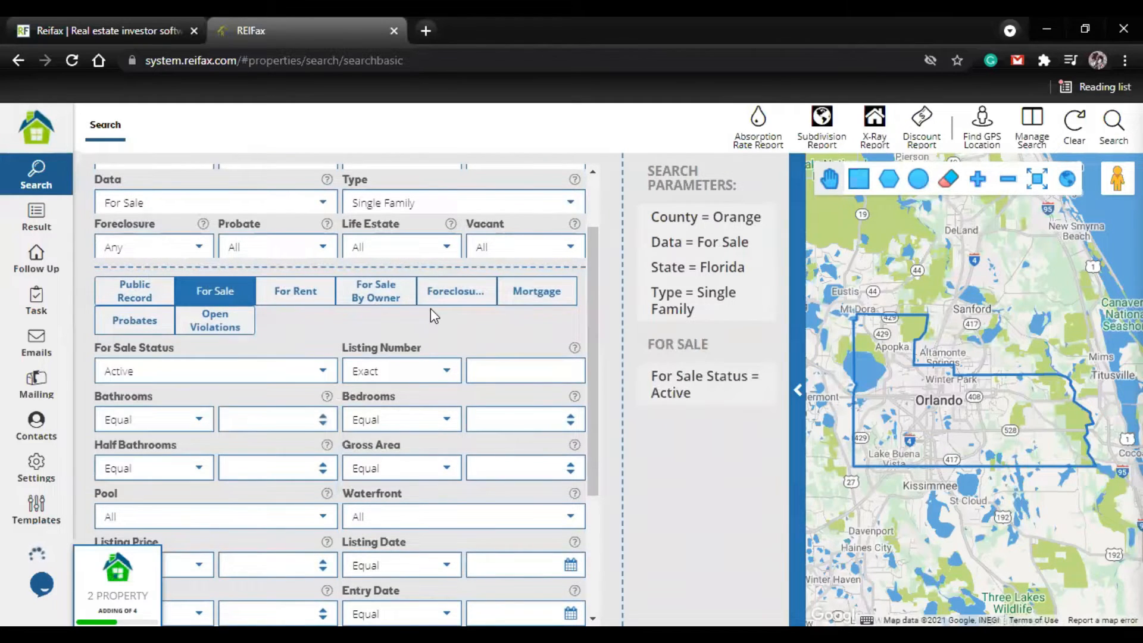
# Step: Limit the Listing Price to Equal or Less than 3000000 and run the search
pyautogui.scroll(2, 339, 357)
pyautogui.scroll(-4, 304, 408)
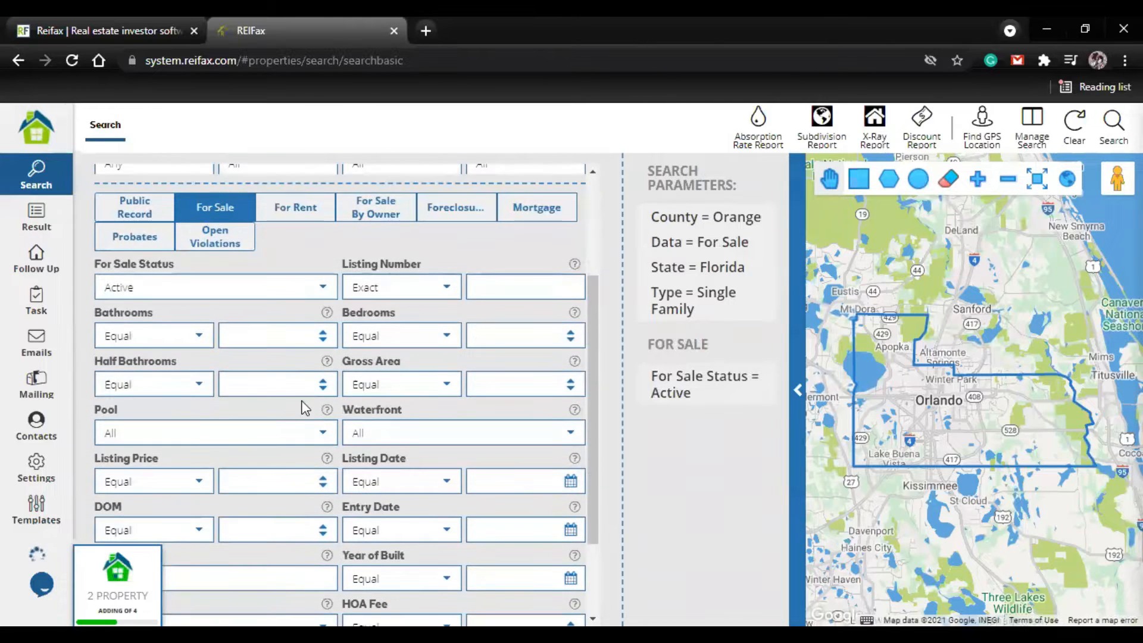
pyautogui.scroll(-2, 201, 461)
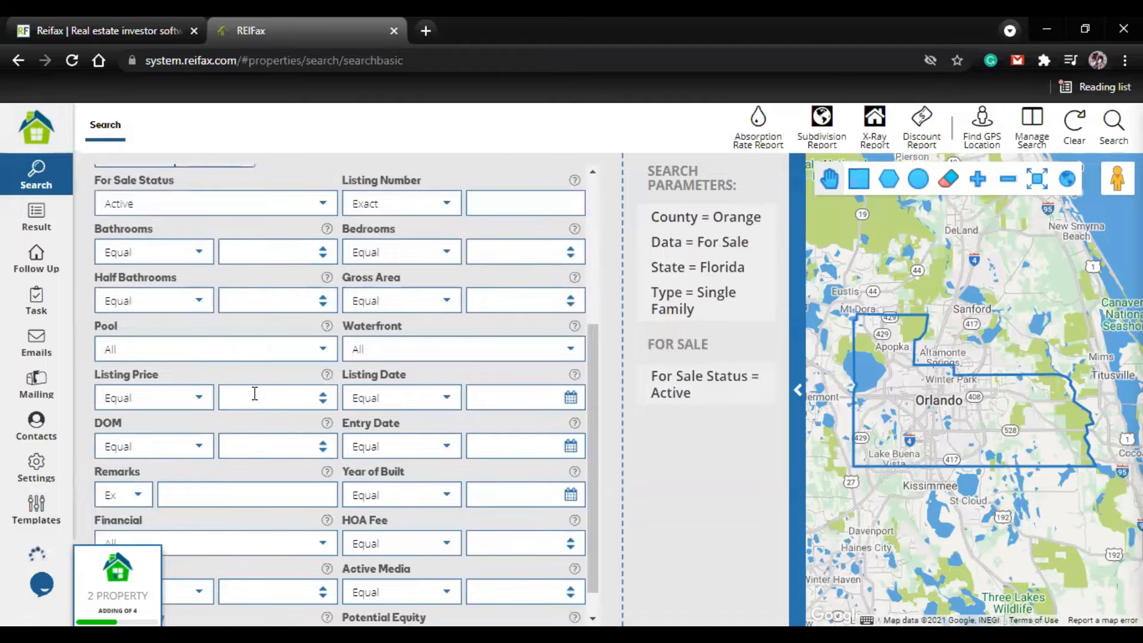
pyautogui.write('3')
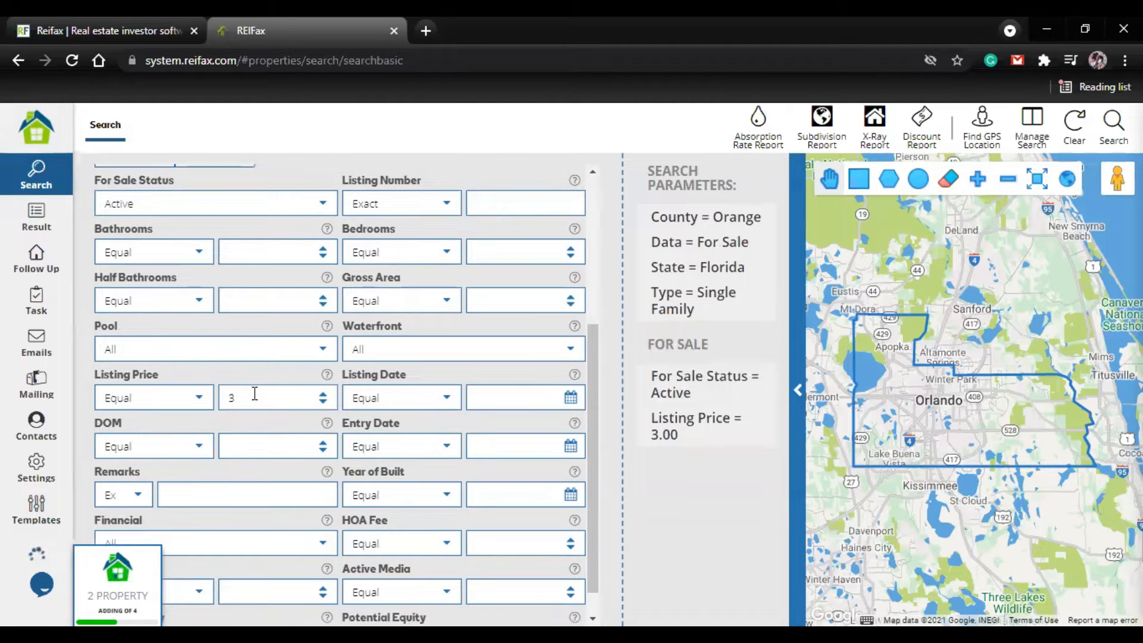
pyautogui.write('000000')
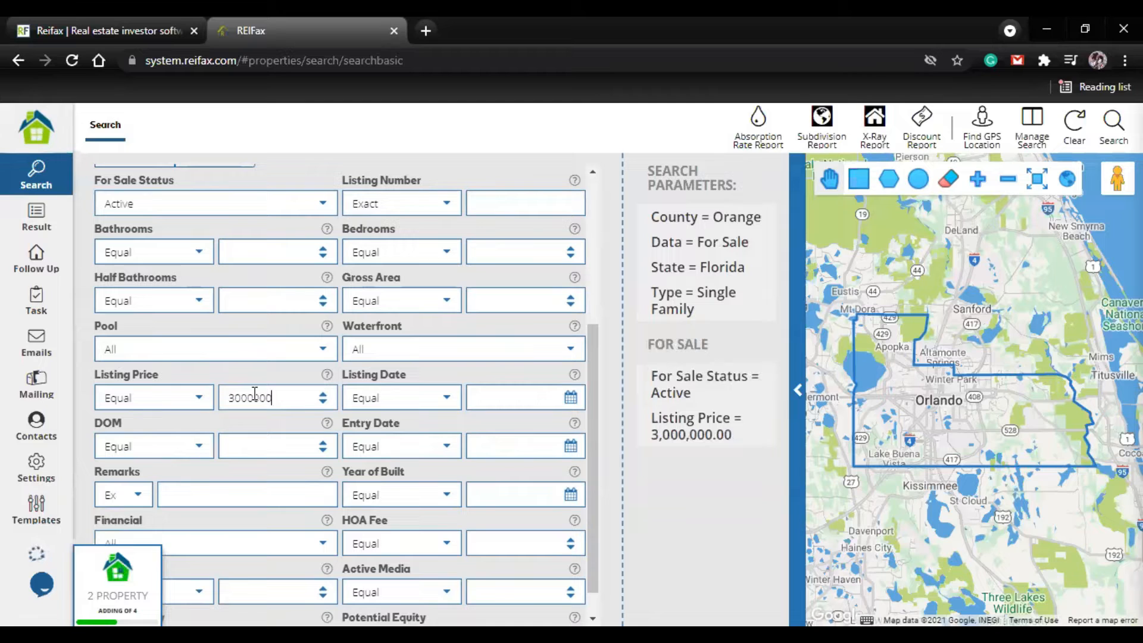
pyautogui.click(207, 403)
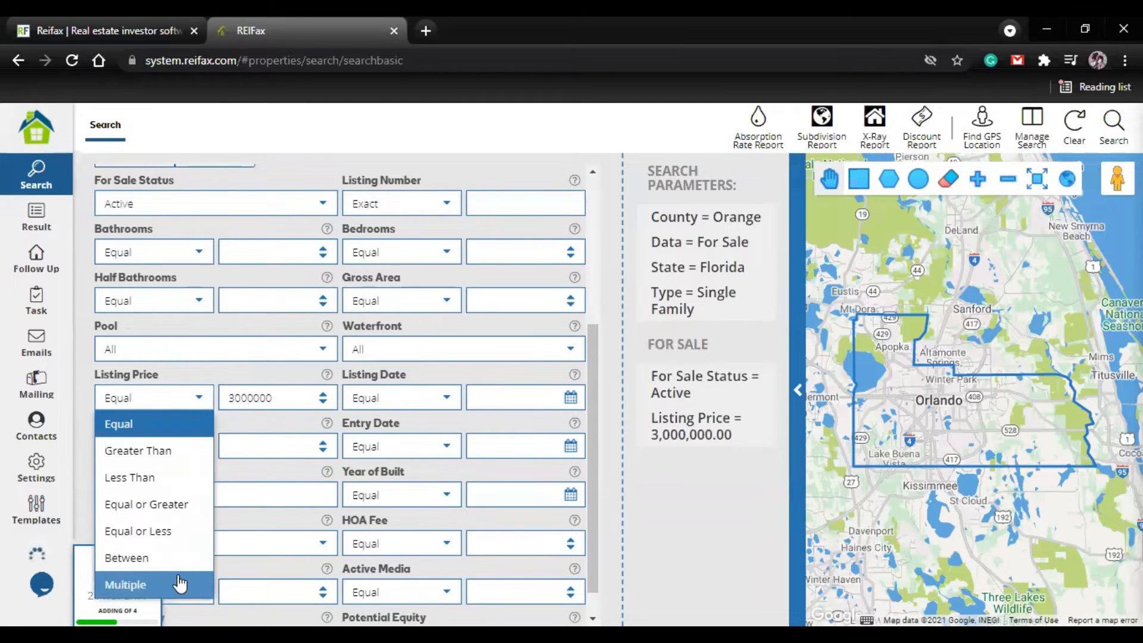
pyautogui.click(173, 538)
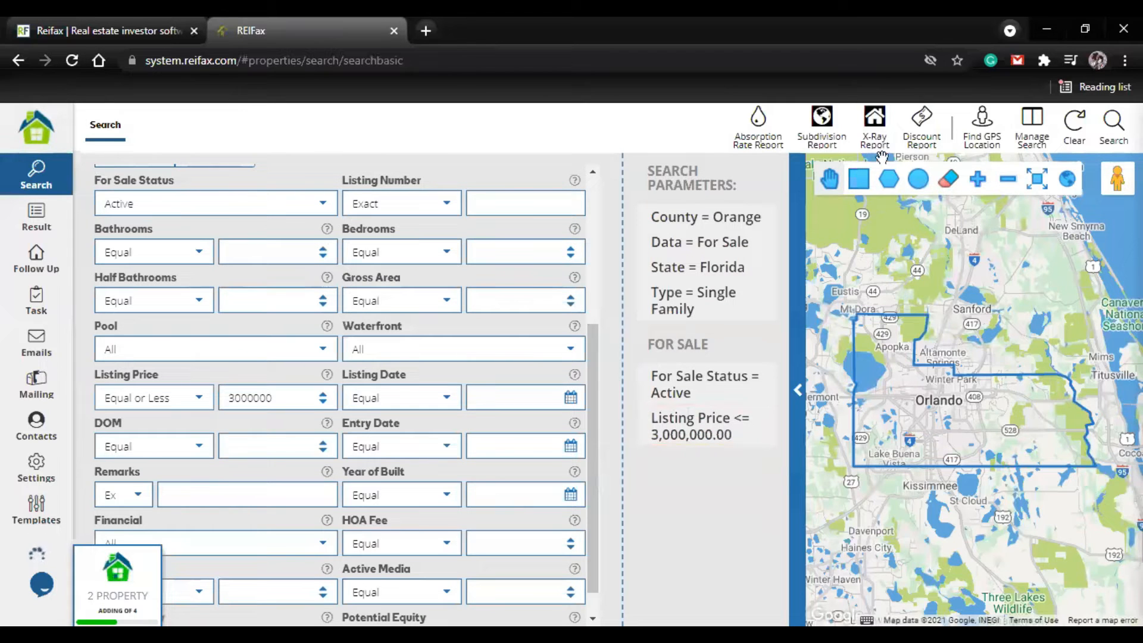
pyautogui.click(1115, 129)
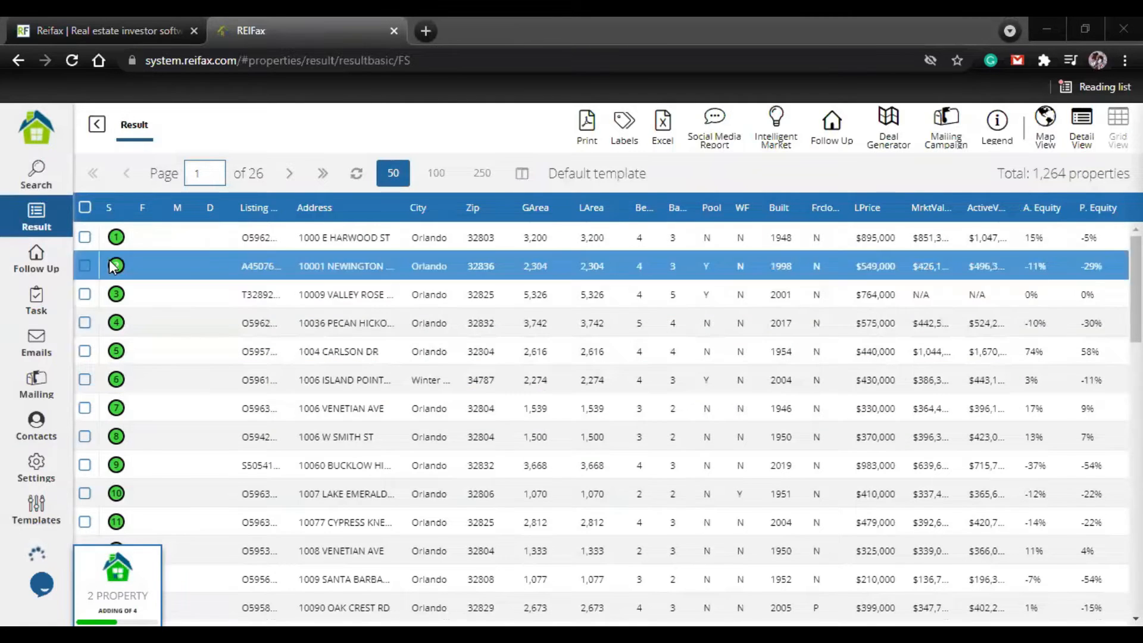
# Step: Look through the for-sale results, examining the status markers of the listed properties
pyautogui.scroll(-3, 120, 381)
pyautogui.scroll(-2, 110, 375)
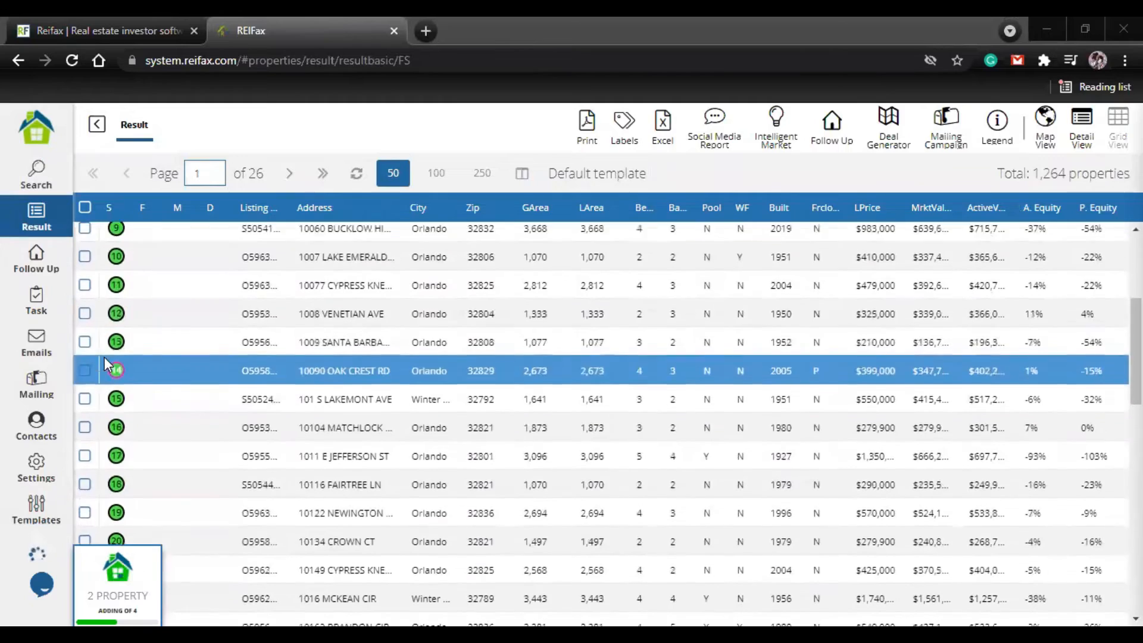
pyautogui.scroll(5, 114, 369)
pyautogui.scroll(-10, 127, 436)
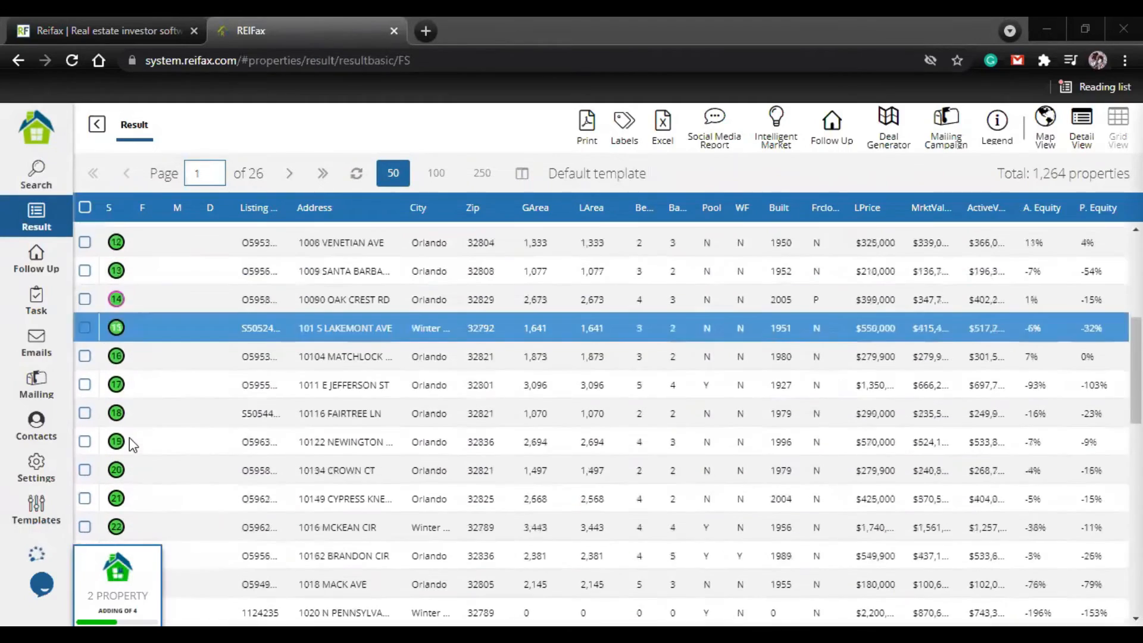
pyautogui.scroll(3, 113, 375)
pyautogui.scroll(4, 102, 345)
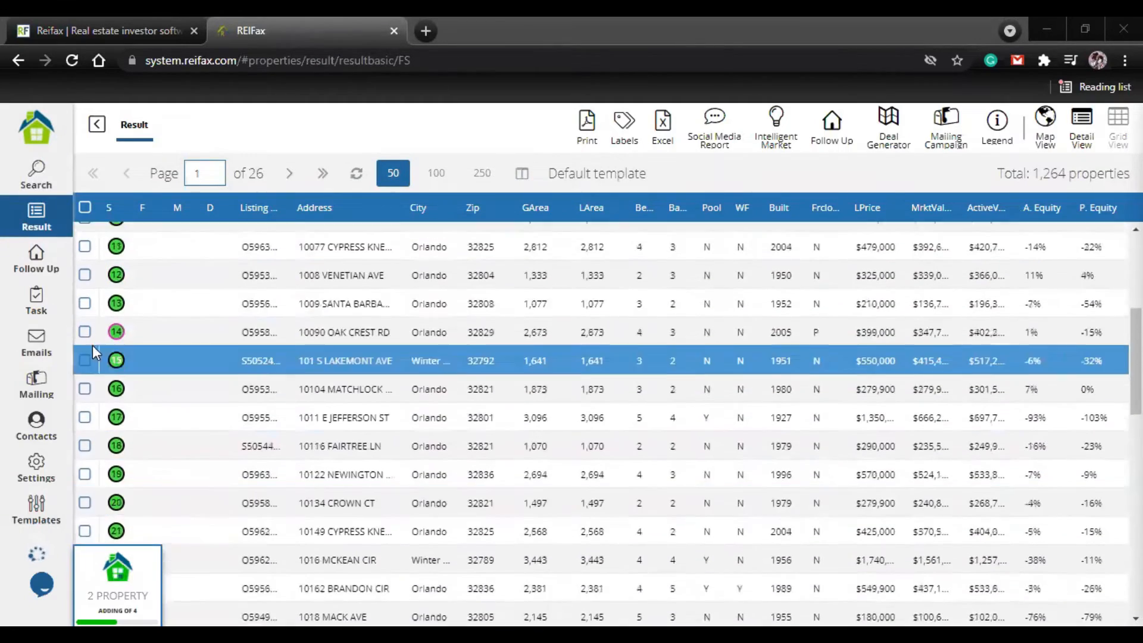
pyautogui.scroll(5, 89, 256)
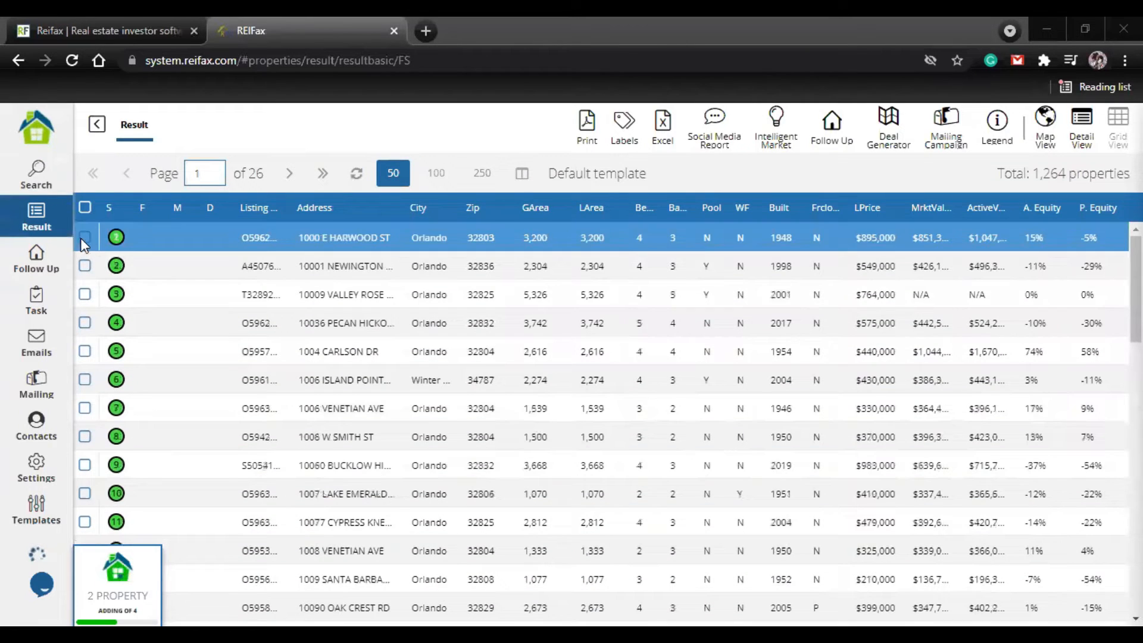
# Step: Try to select the properties numbered 1 to 5, and visit the Follow Up list before returning to the results
pyautogui.click(85, 237)
pyautogui.click(84, 266)
pyautogui.click(84, 294)
pyautogui.click(85, 322)
pyautogui.click(85, 350)
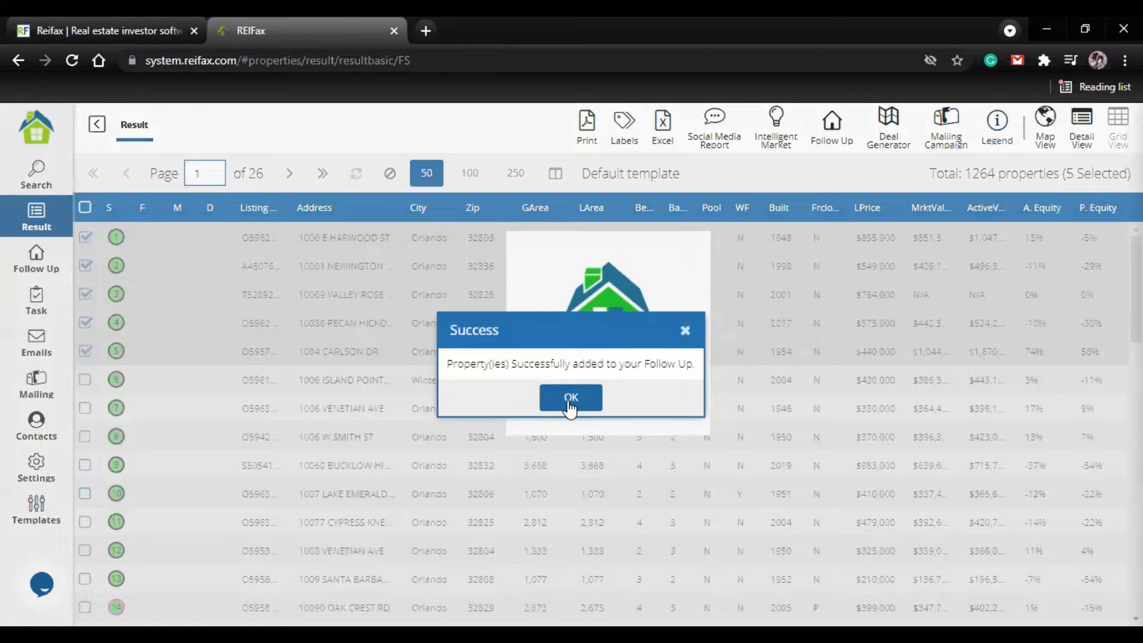
pyautogui.click(26, 266)
pyautogui.click(33, 223)
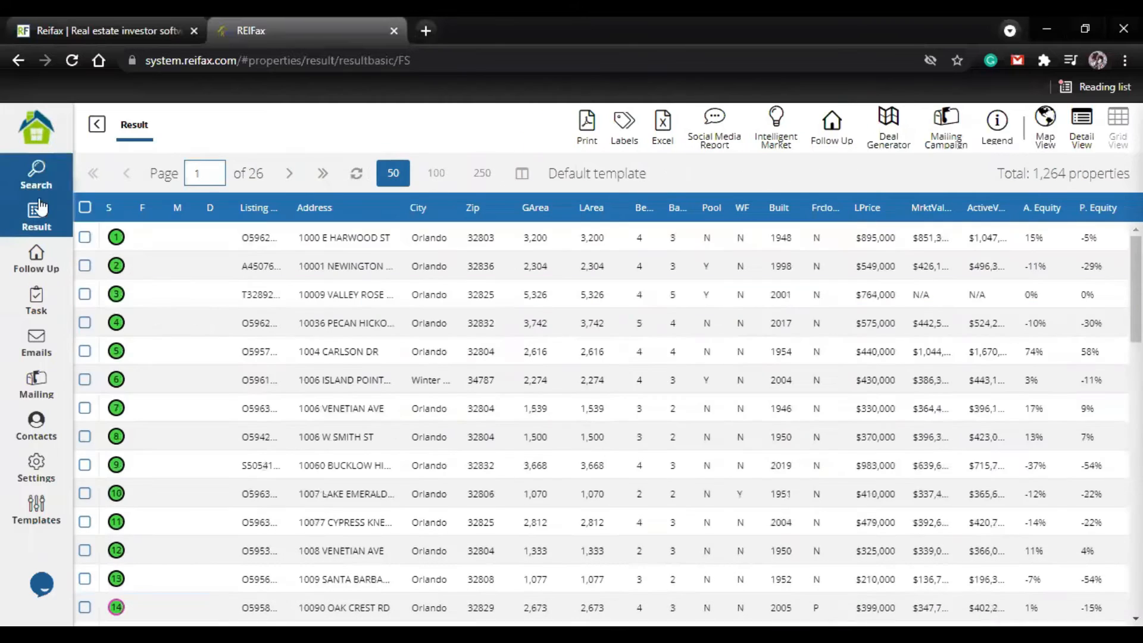
# Step: Select the properties numbered 1 to 4 and add them to Follow Up with the follow-up type Buying
pyautogui.click(85, 237)
pyautogui.click(85, 266)
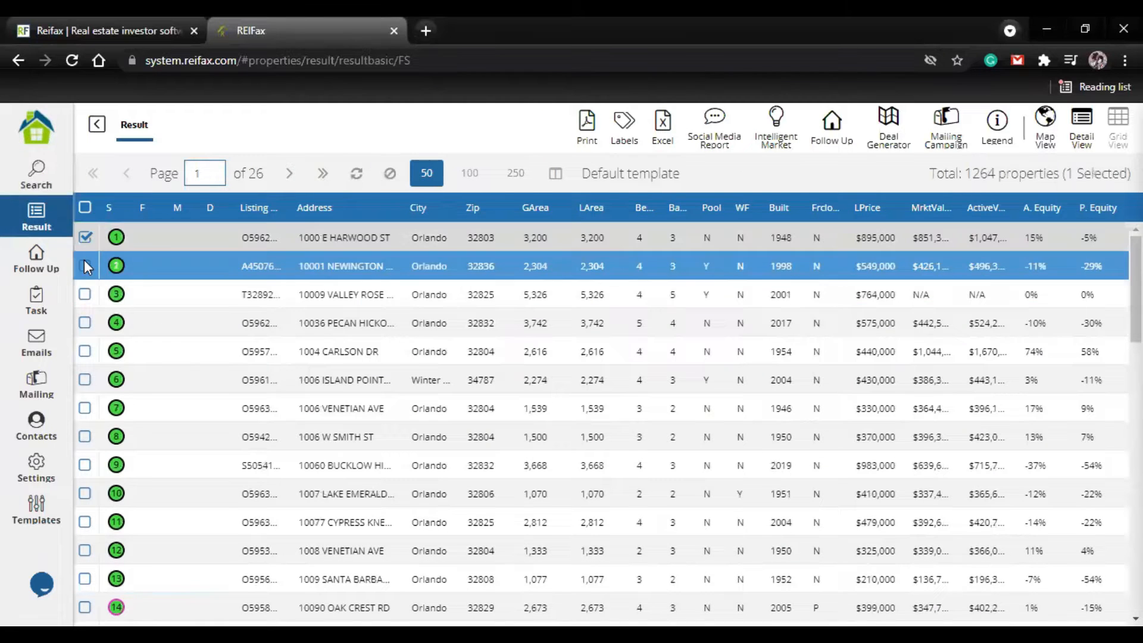
pyautogui.click(86, 323)
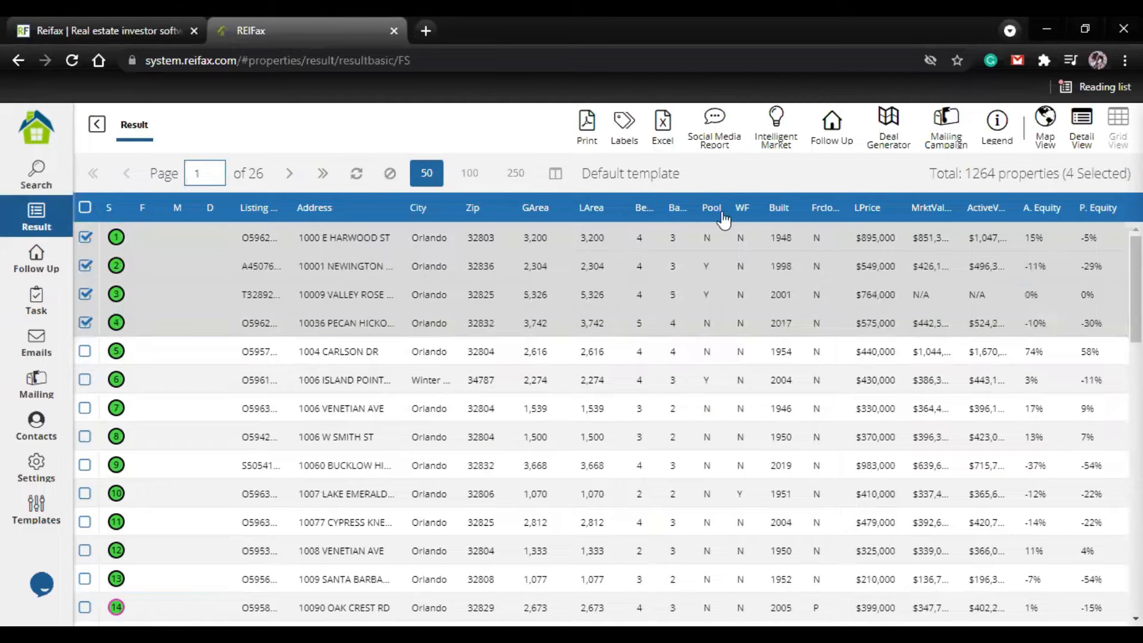
pyautogui.click(834, 137)
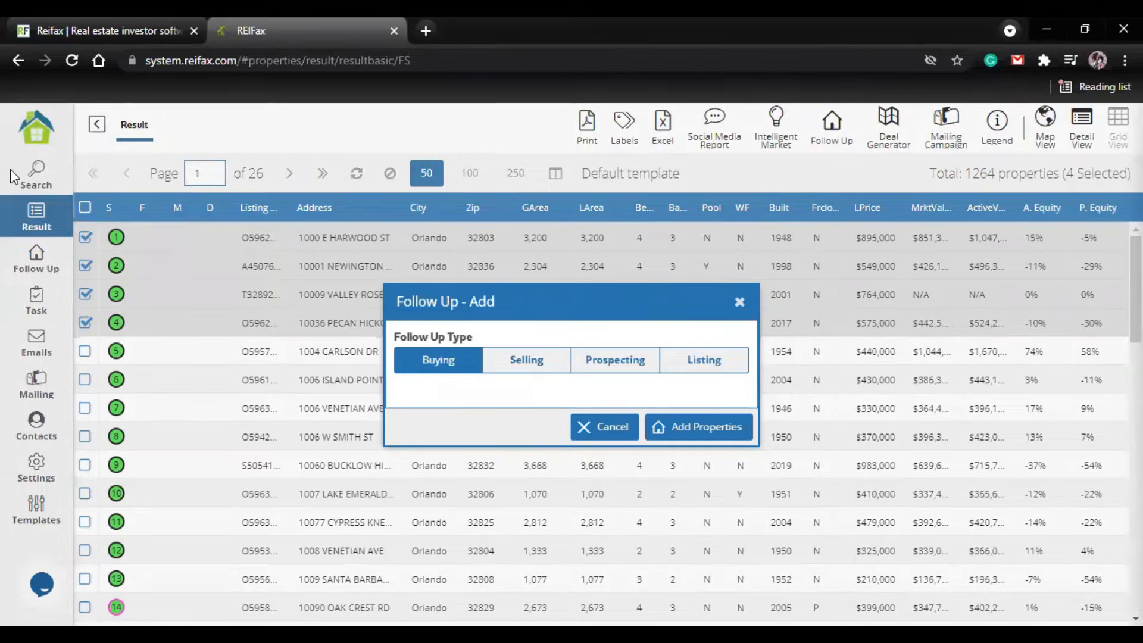
pyautogui.click(683, 435)
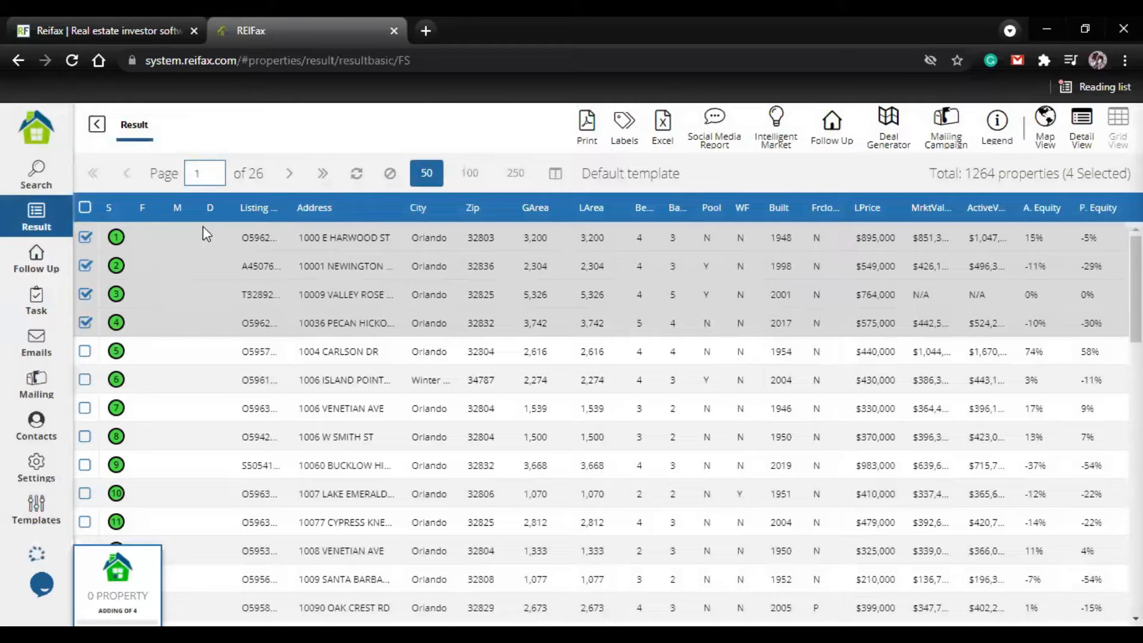
# Step: Review the first property's overview, including its public record, status, sales history and owner information, and return to the results
pyautogui.doubleClick(334, 235)
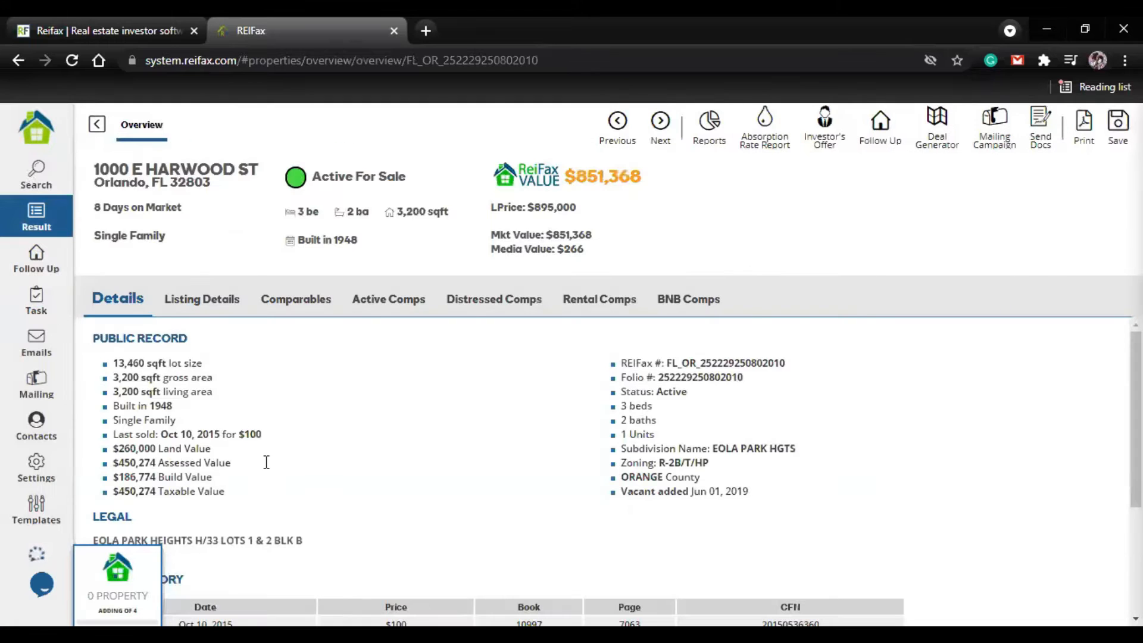
pyautogui.scroll(-3, 149, 324)
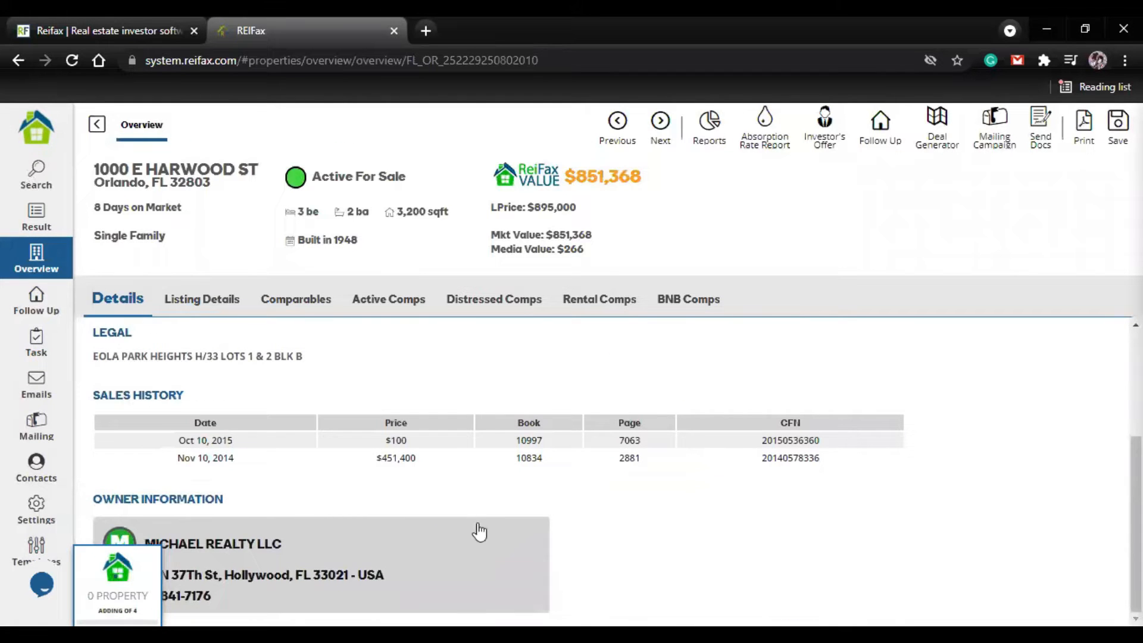
pyautogui.scroll(3, 239, 466)
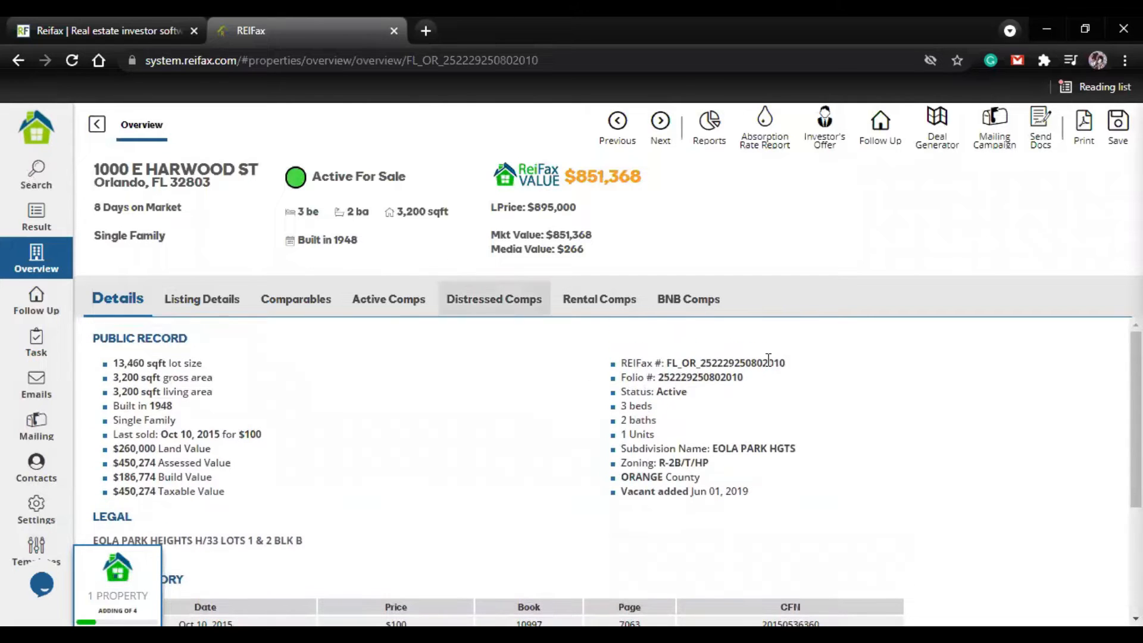
pyautogui.moveTo(690, 392); pyautogui.dragTo(616, 397)
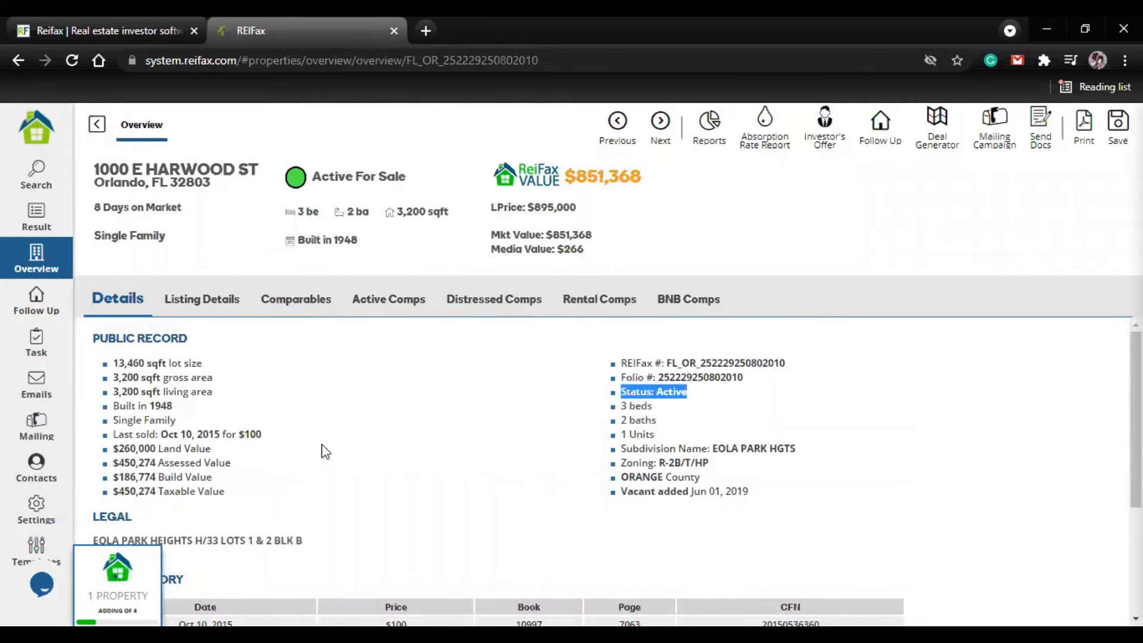
pyautogui.click(322, 446)
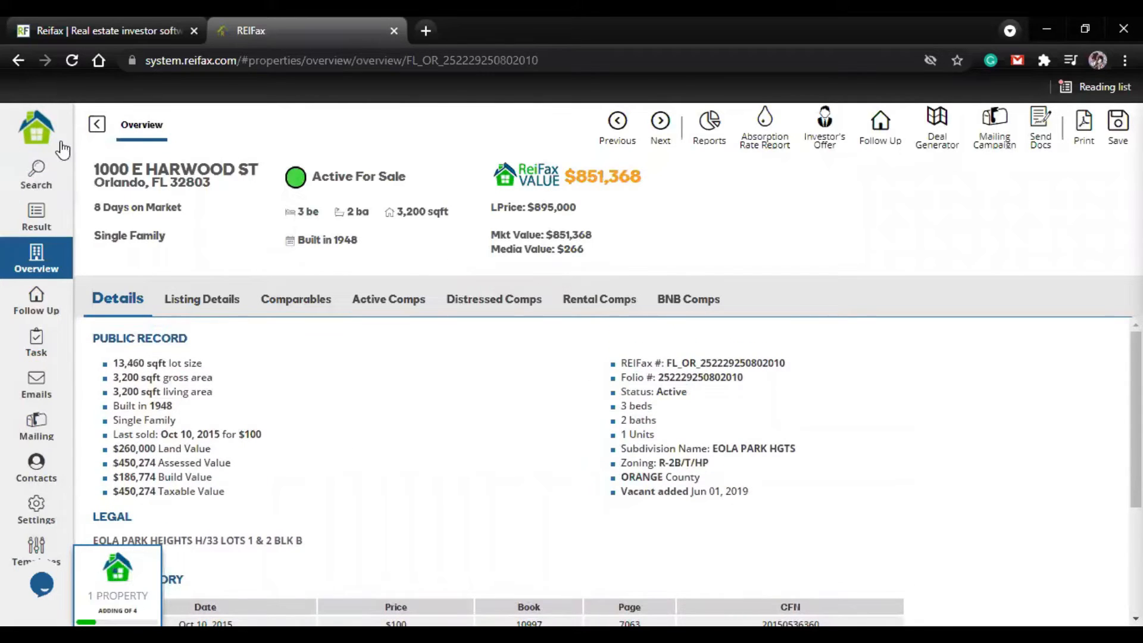
pyautogui.click(98, 125)
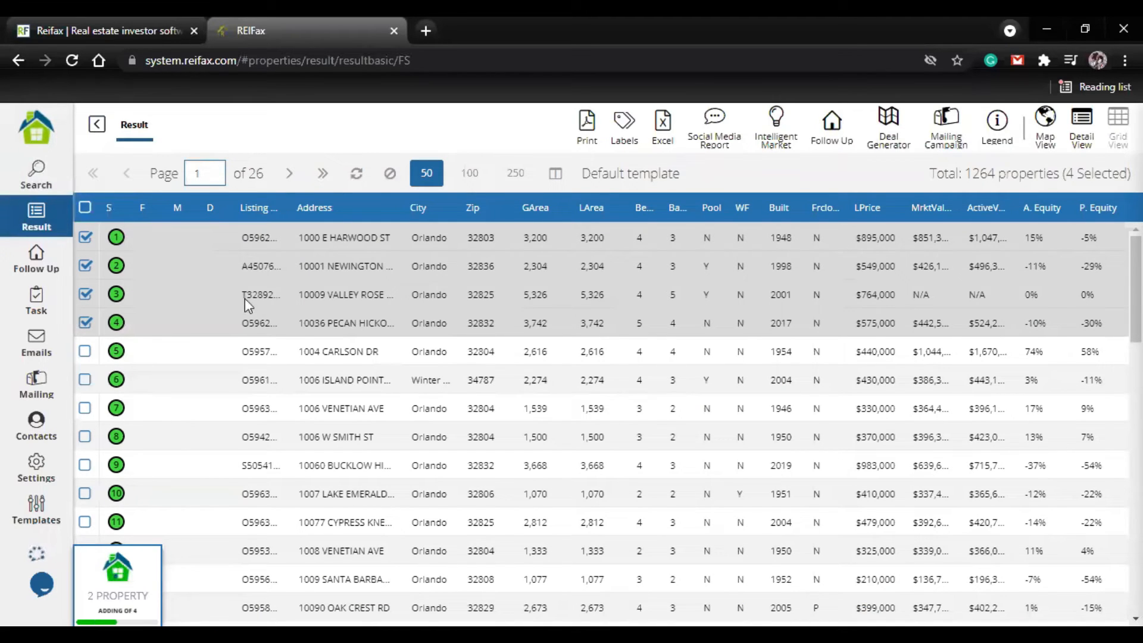
# Step: Open the Follow Up list and check its total number of properties
pyautogui.click(36, 265)
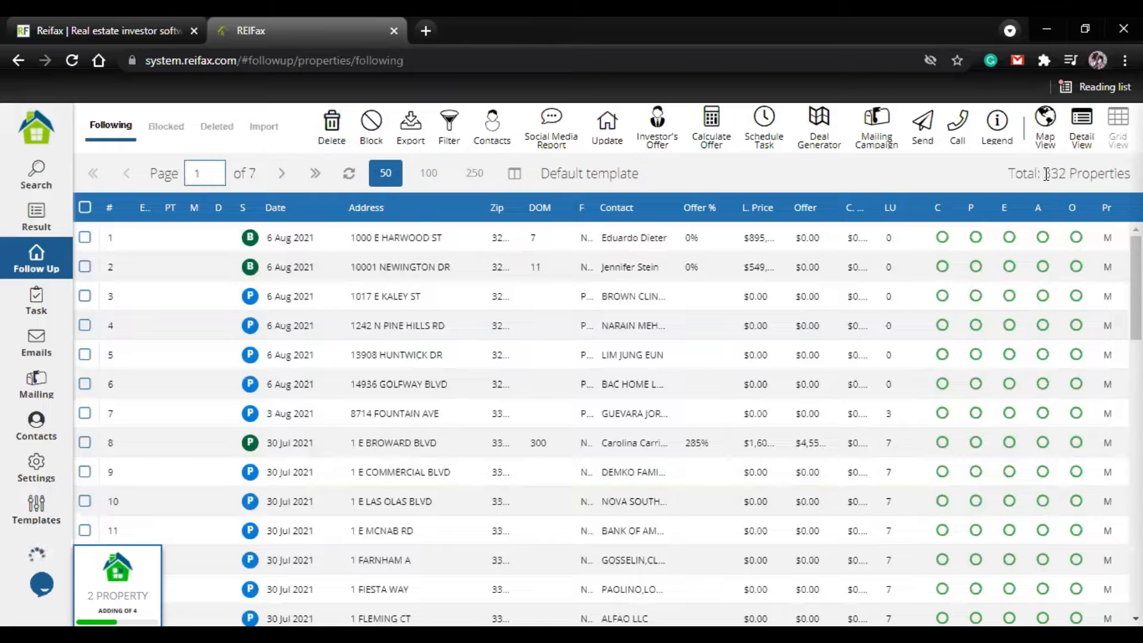
pyautogui.tripleClick(1066, 172)
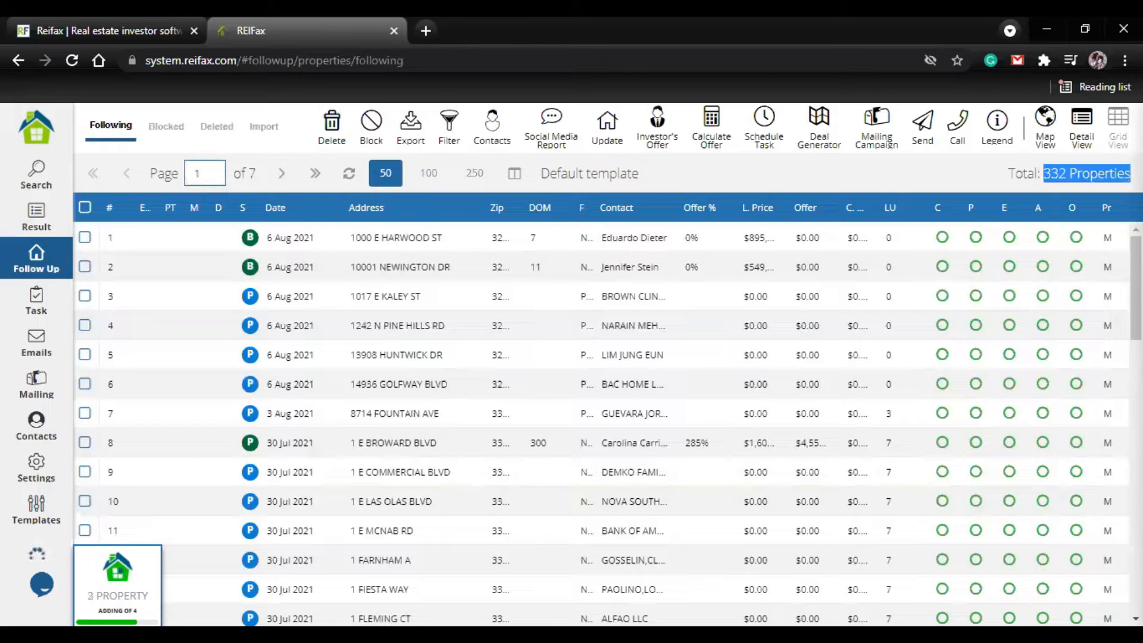
pyautogui.click(643, 169)
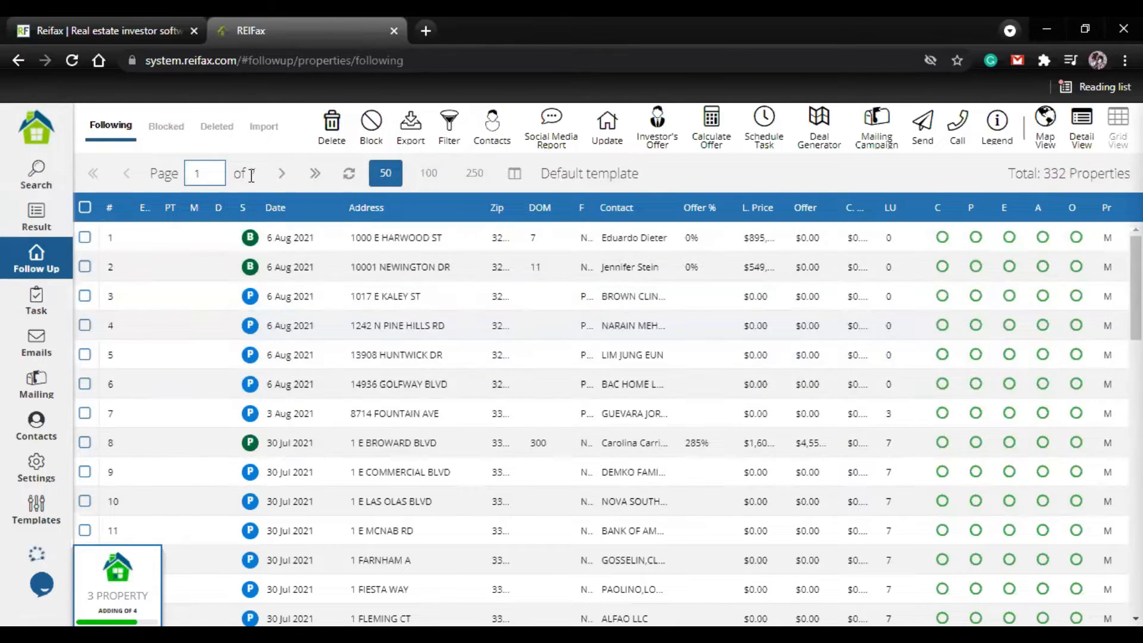
# Step: Refresh the Follow Up list, dismissing the confirmation message, and compare it with the follow-up markers in the search results
pyautogui.click(349, 173)
pyautogui.click(228, 383)
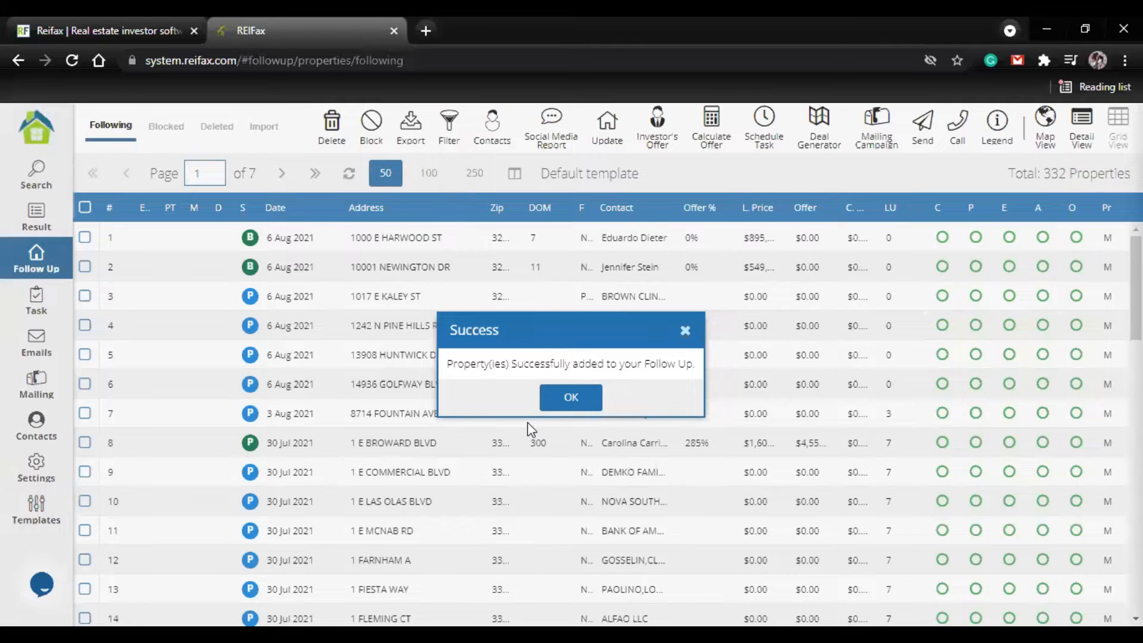
pyautogui.click(566, 399)
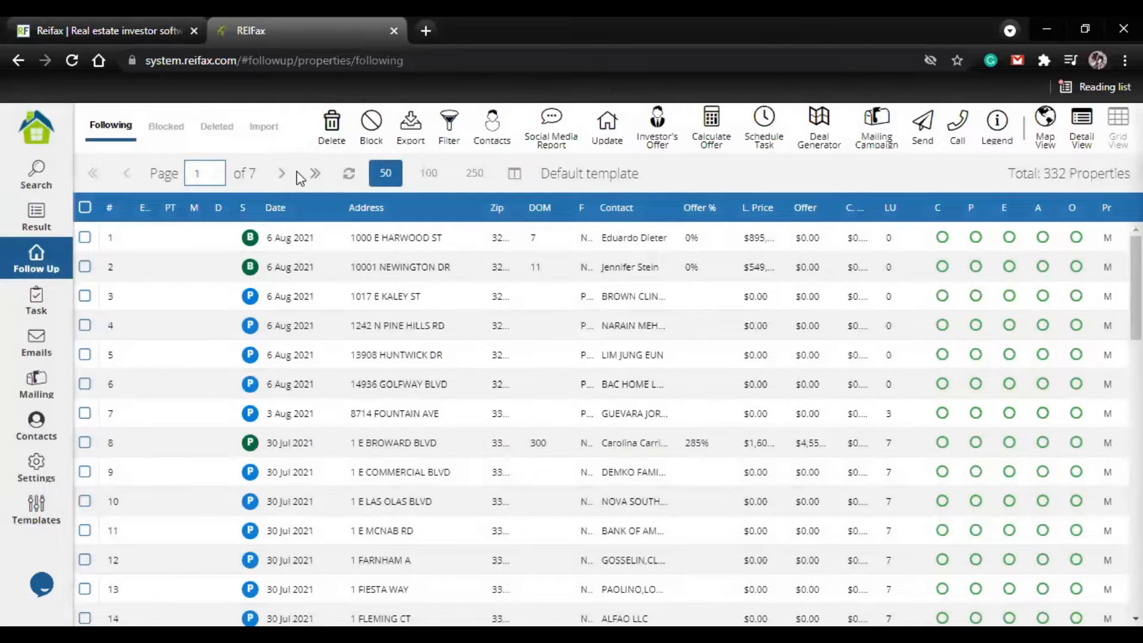
pyautogui.click(349, 173)
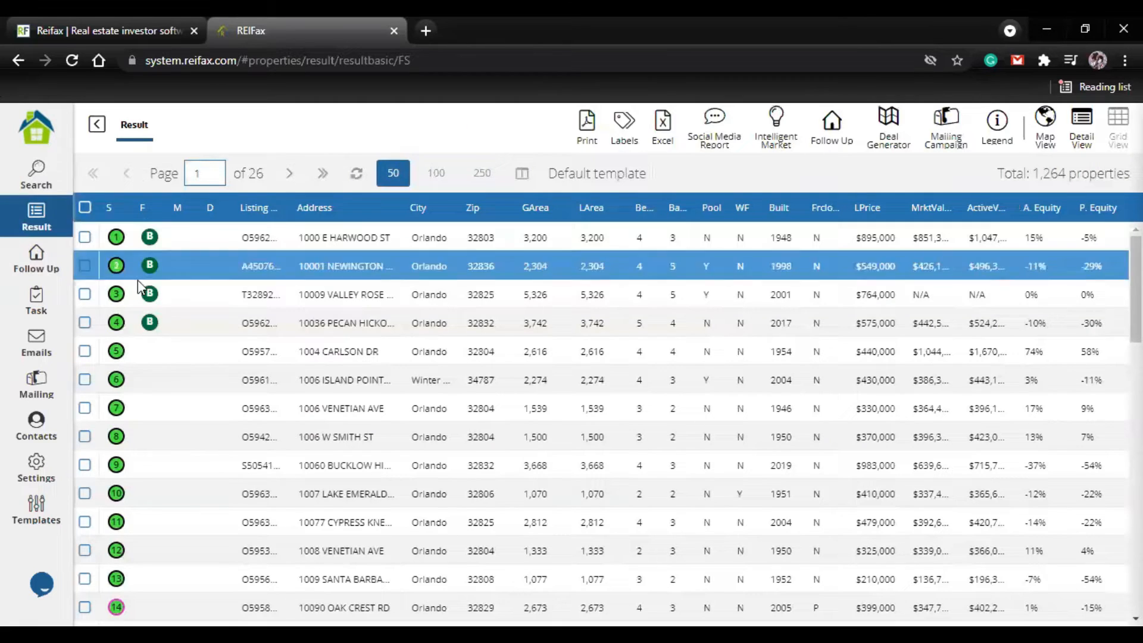
pyautogui.click(24, 254)
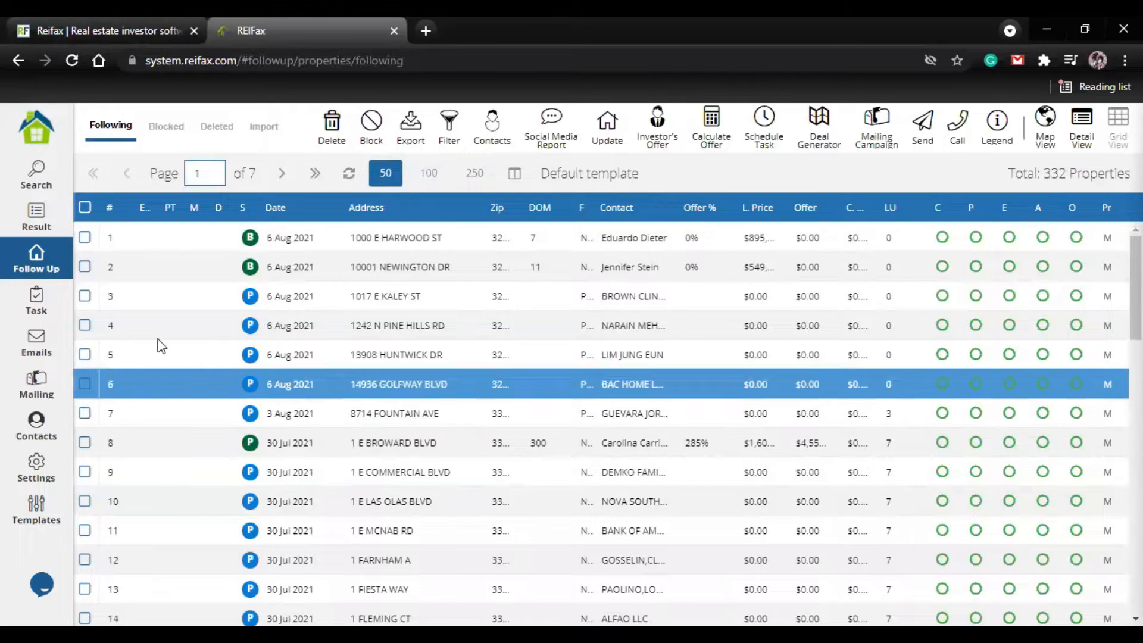
pyautogui.click(85, 238)
pyautogui.click(86, 267)
pyautogui.click(85, 296)
pyautogui.click(85, 325)
pyautogui.click(85, 354)
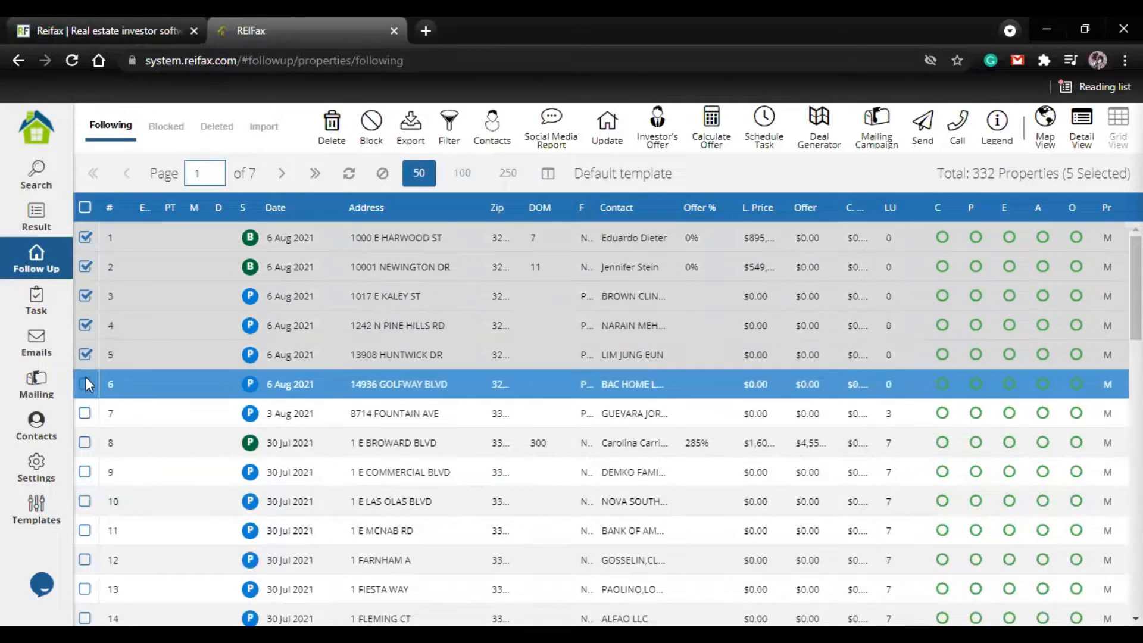
pyautogui.click(84, 385)
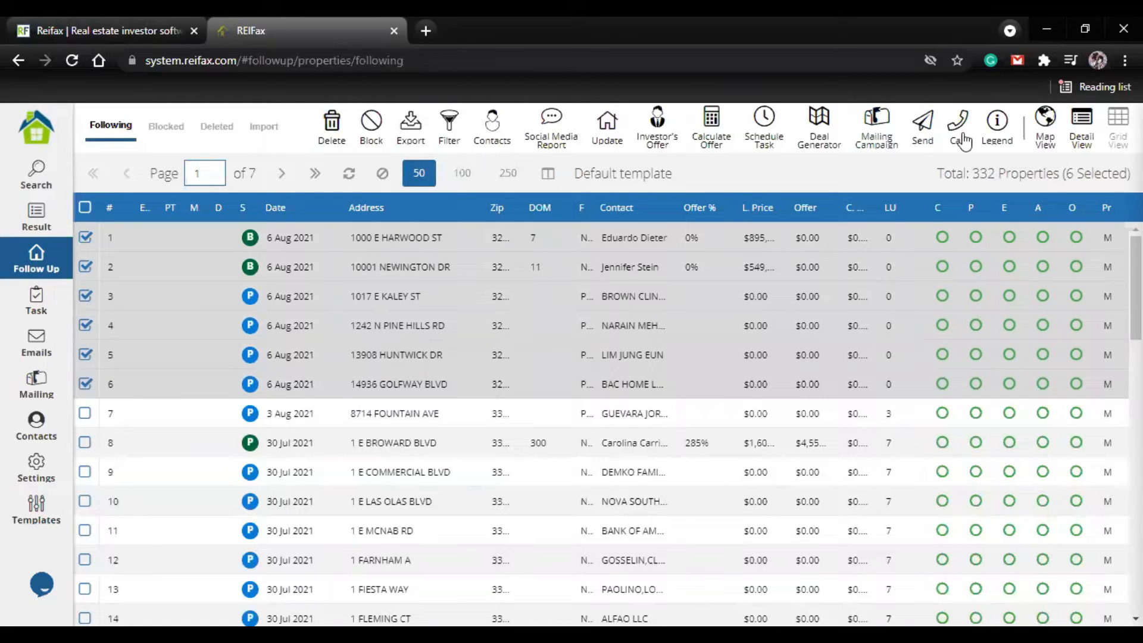
pyautogui.click(85, 237)
pyautogui.click(85, 267)
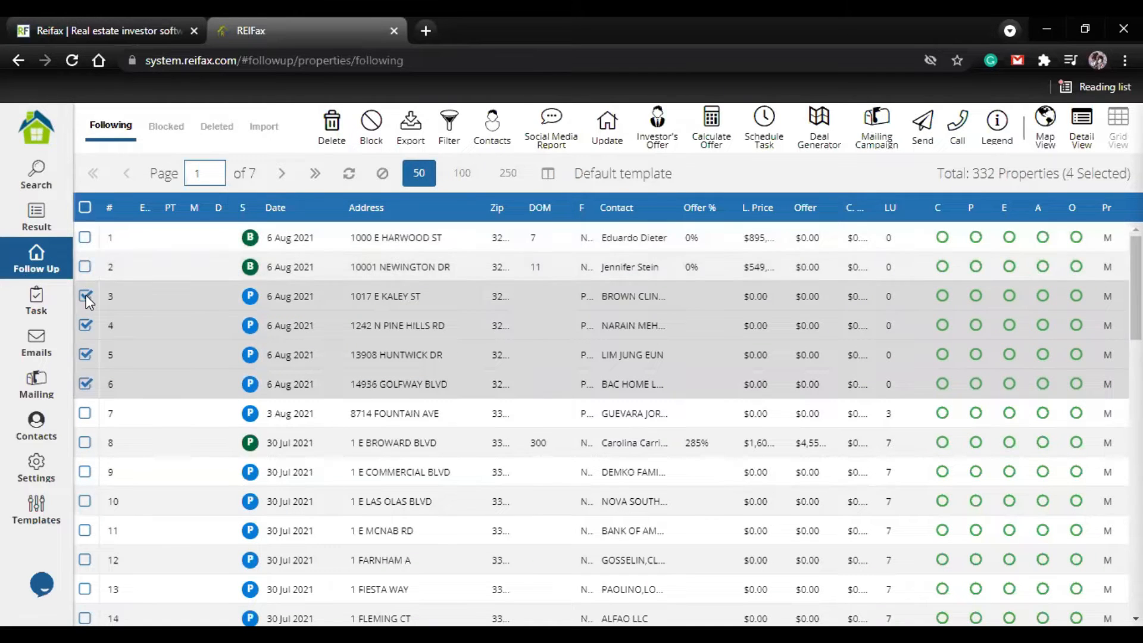
pyautogui.click(85, 296)
pyautogui.click(85, 325)
pyautogui.click(85, 359)
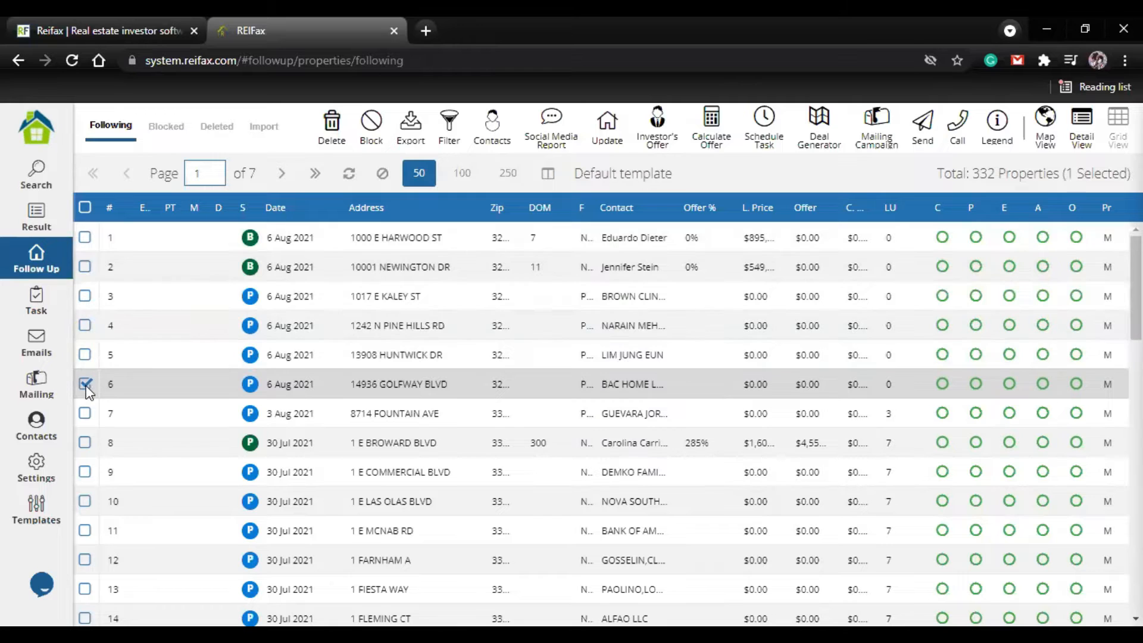
pyautogui.click(381, 381)
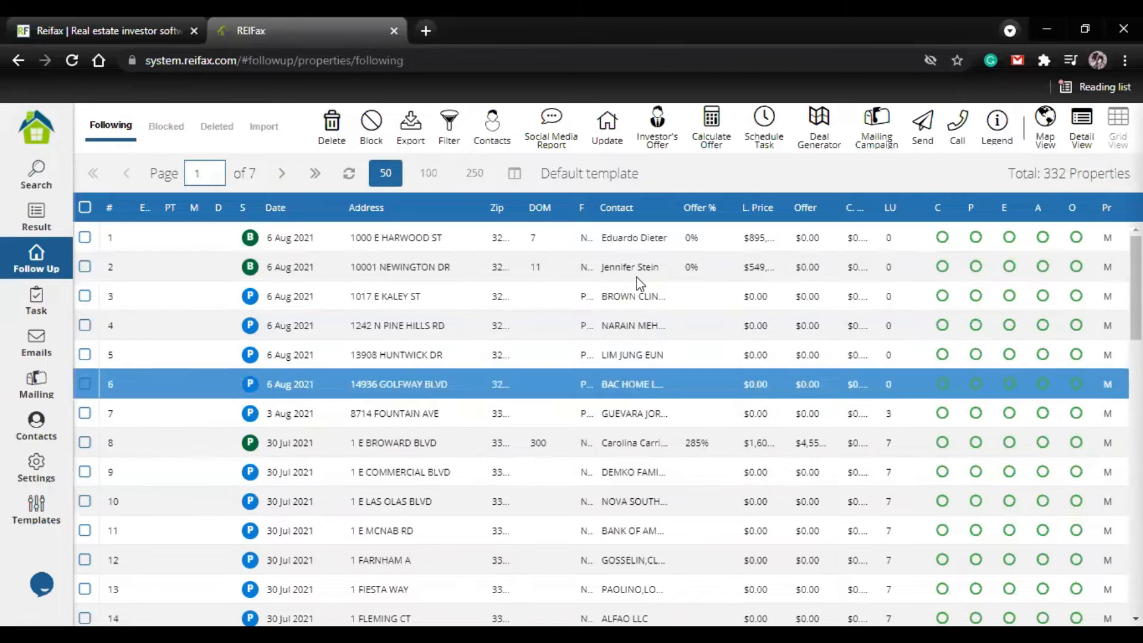
# Step: Review the owner contact assigned to property 6 in the Follow Up list, including its phone number and address
pyautogui.click(621, 381)
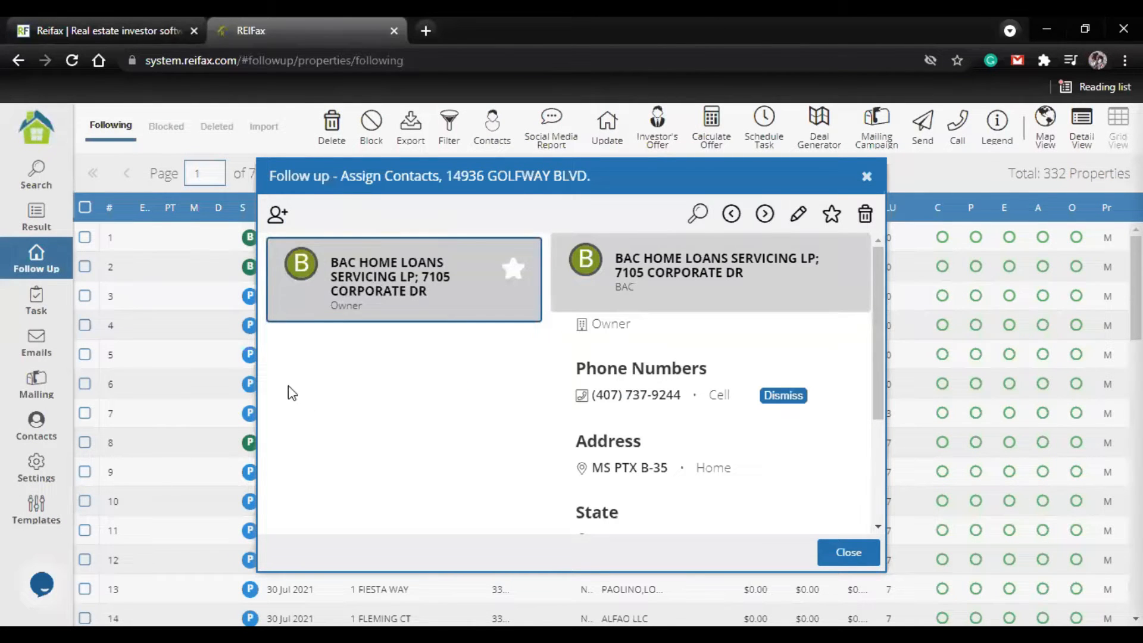
pyautogui.scroll(-3, 603, 430)
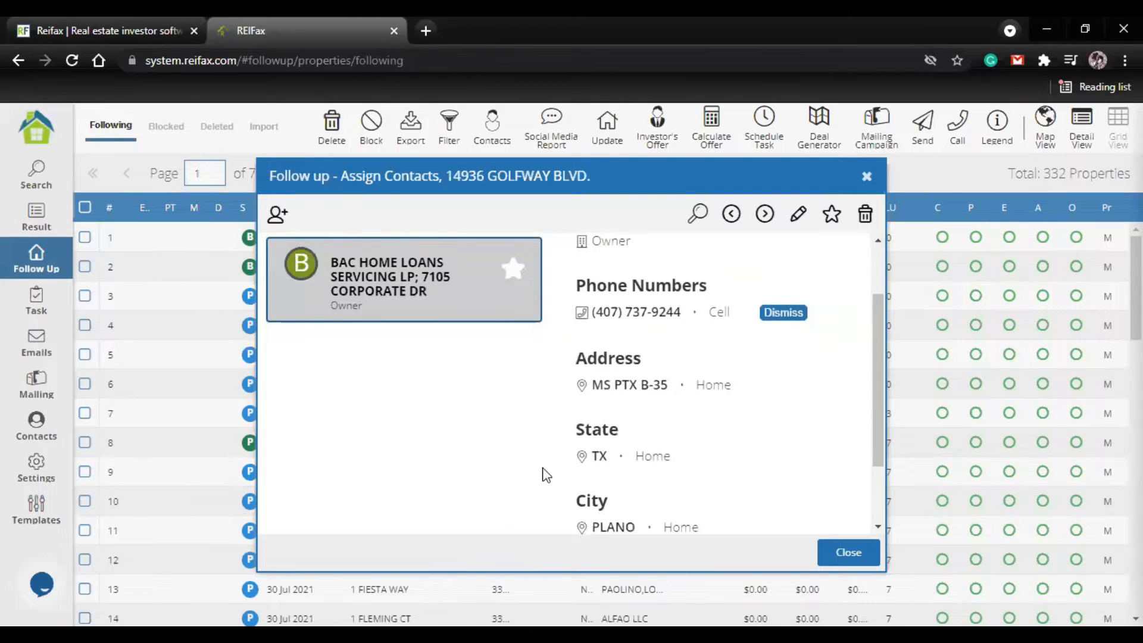
pyautogui.scroll(3, 603, 430)
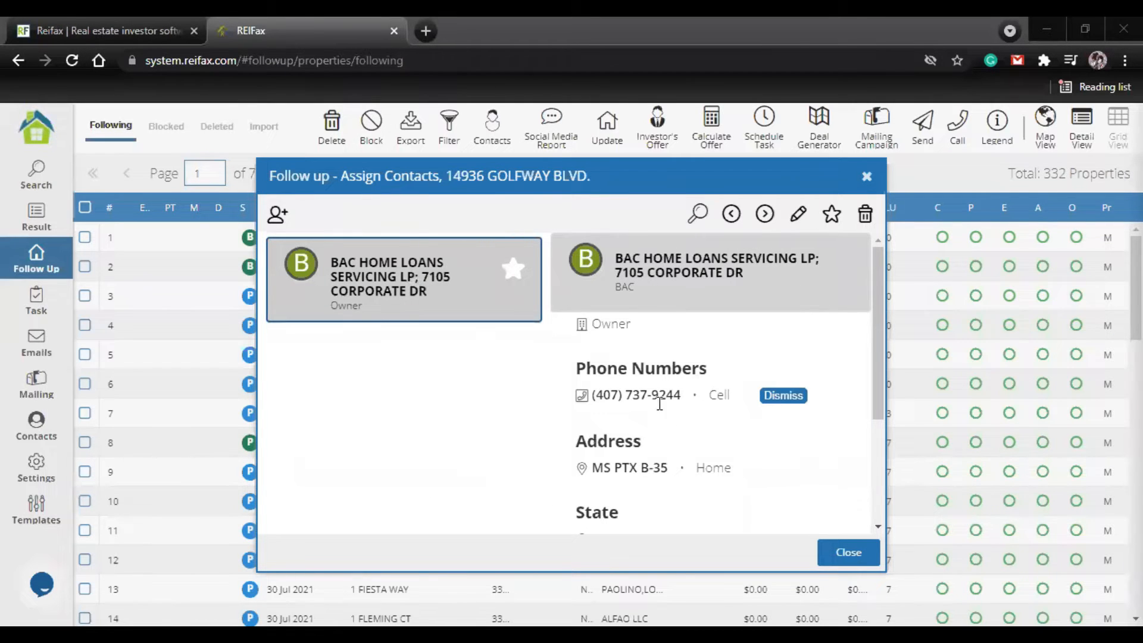
pyautogui.scroll(-1, 660, 404)
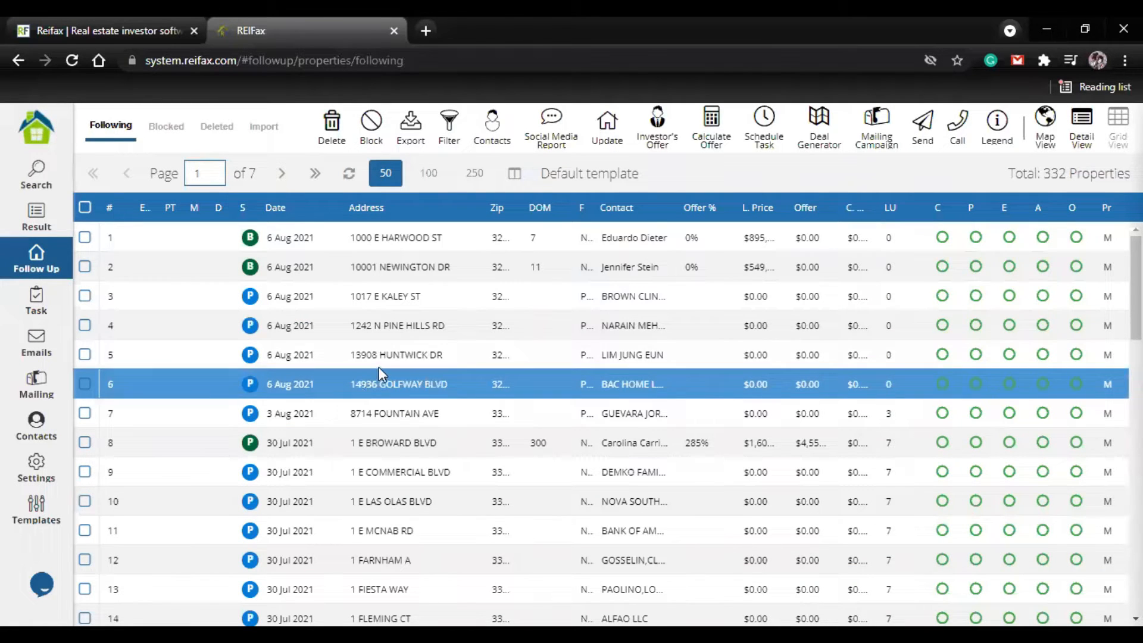
# Step: Review the owner contact assigned to property 5, from phone number to zip code, and return to the Follow Up list
pyautogui.rightClick(345, 344)
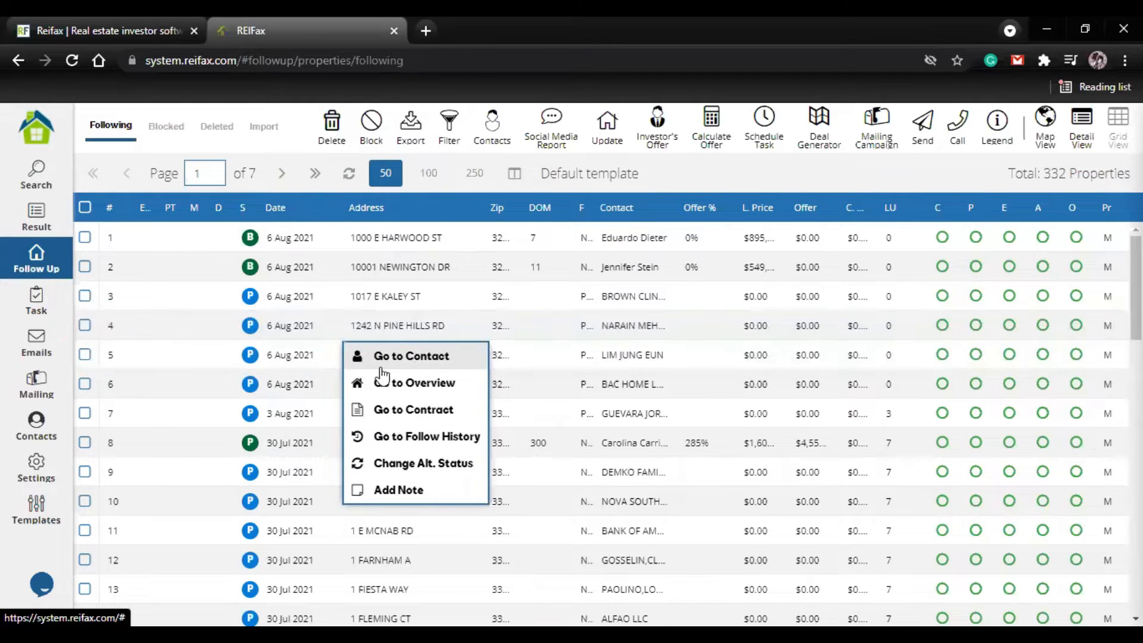
pyautogui.click(412, 359)
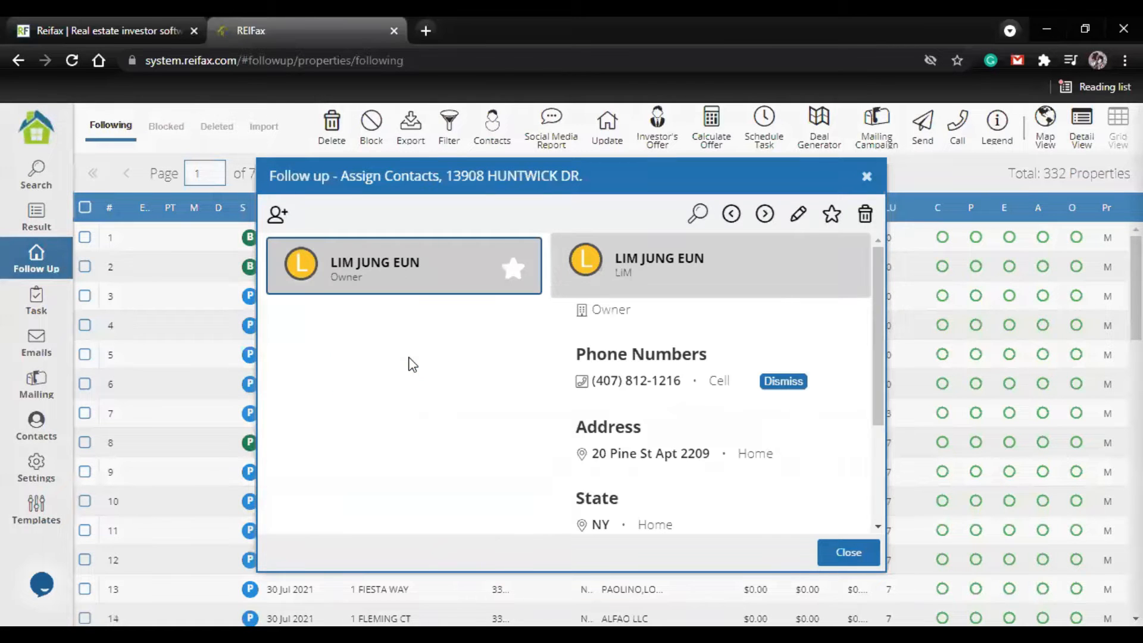
pyautogui.scroll(-3, 622, 375)
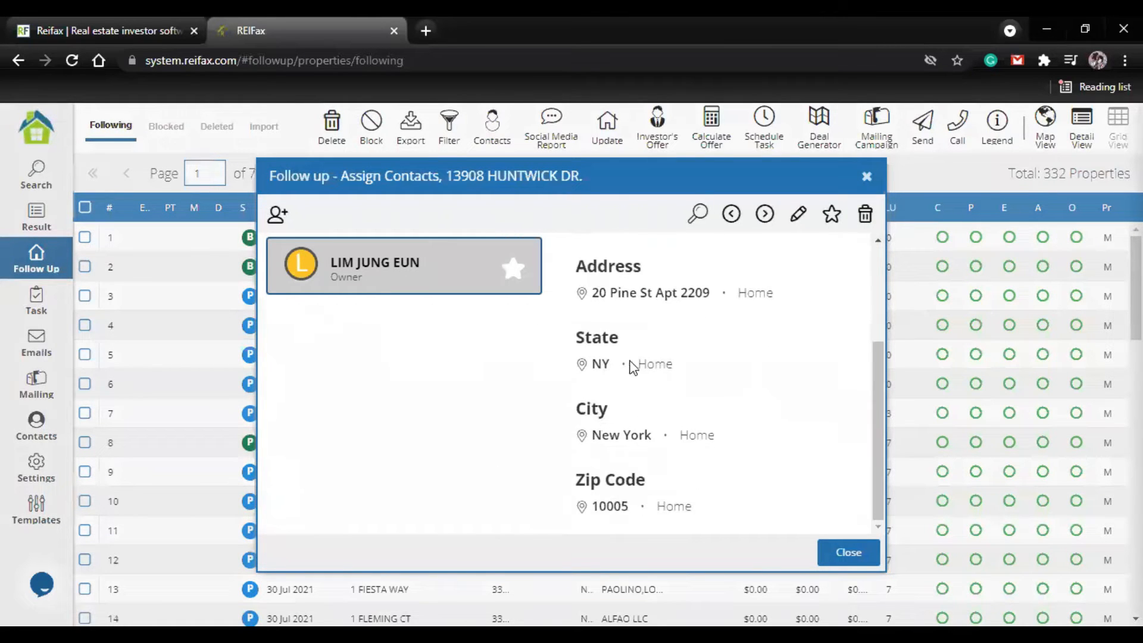
pyautogui.scroll(3, 638, 468)
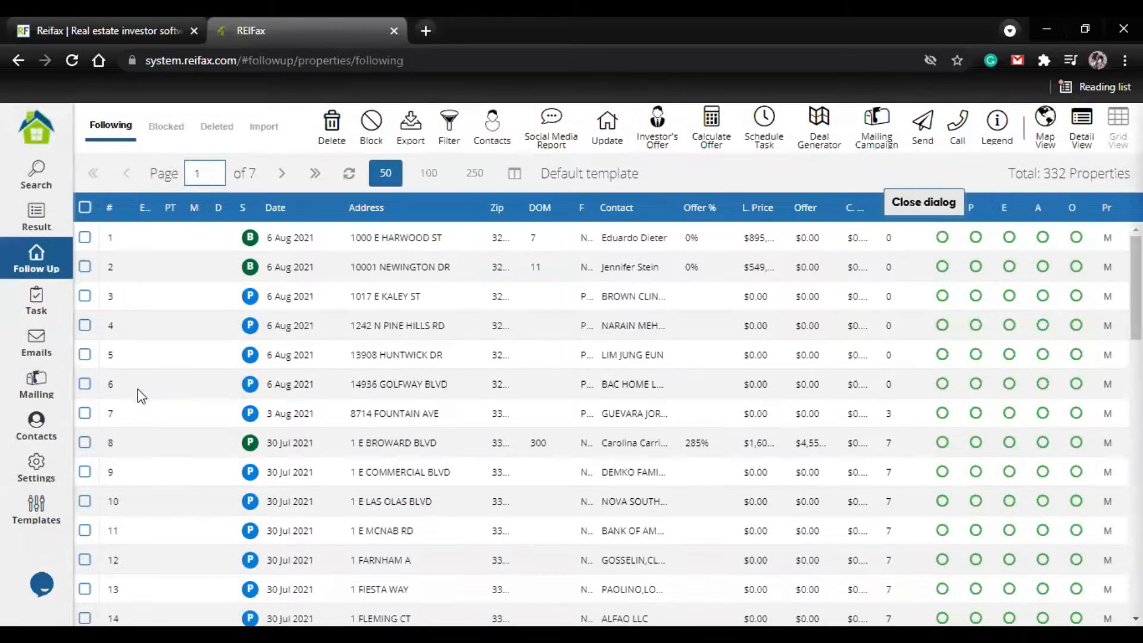
# Step: Select properties 3 to 6 in the Follow Up list and run a Skip Trace on their contacts
pyautogui.click(117, 368)
pyautogui.click(84, 382)
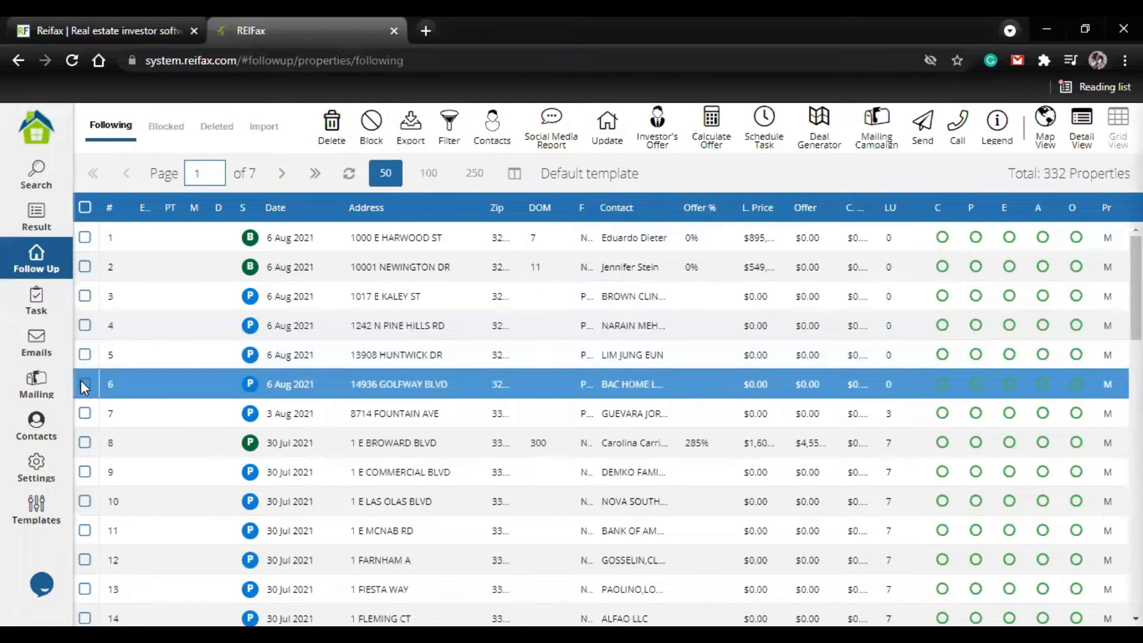
pyautogui.click(87, 354)
pyautogui.click(83, 326)
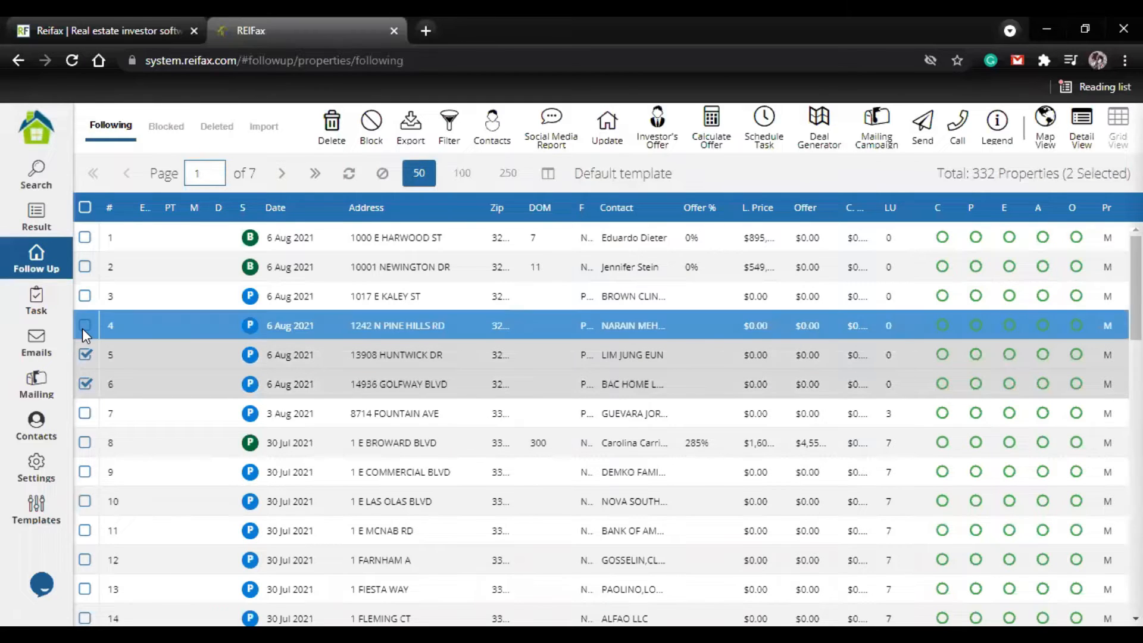
pyautogui.click(86, 297)
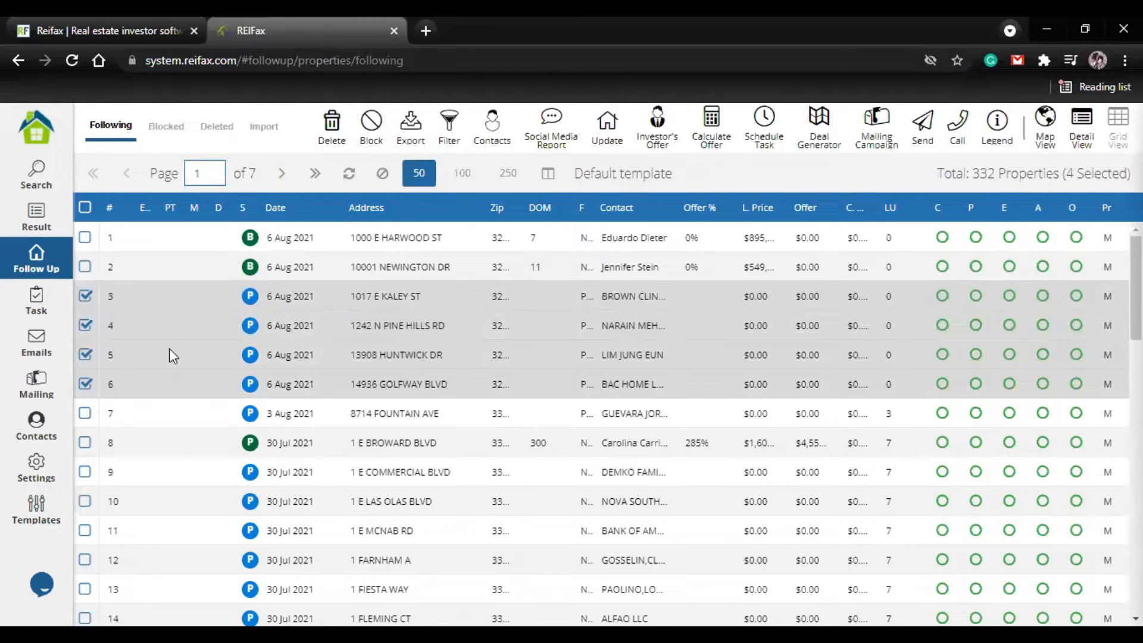
pyautogui.click(491, 148)
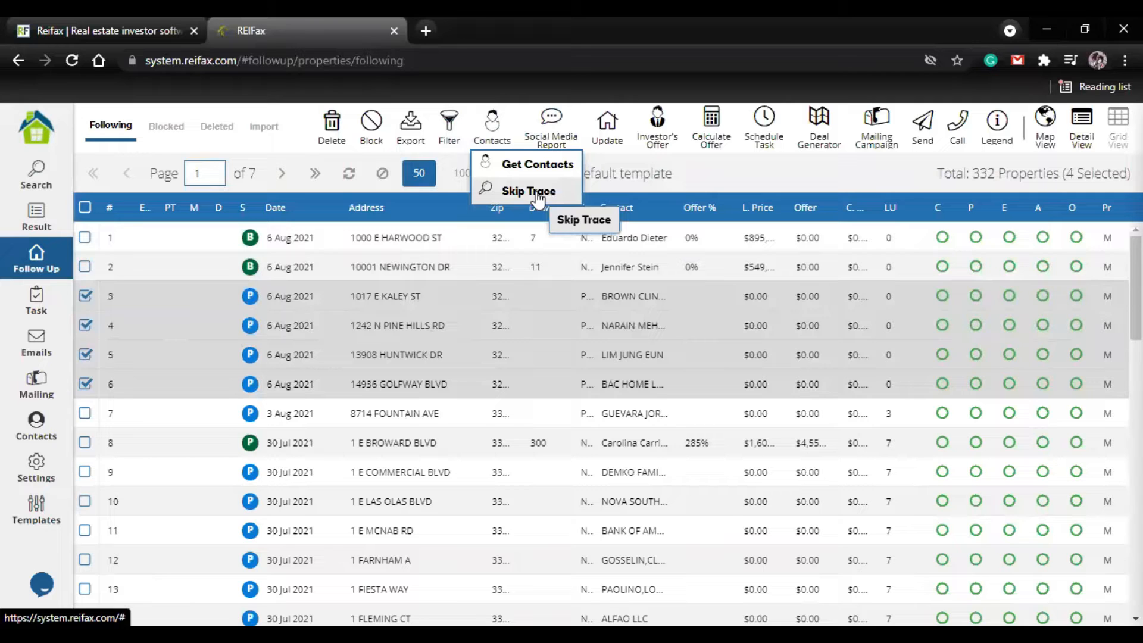
pyautogui.click(536, 195)
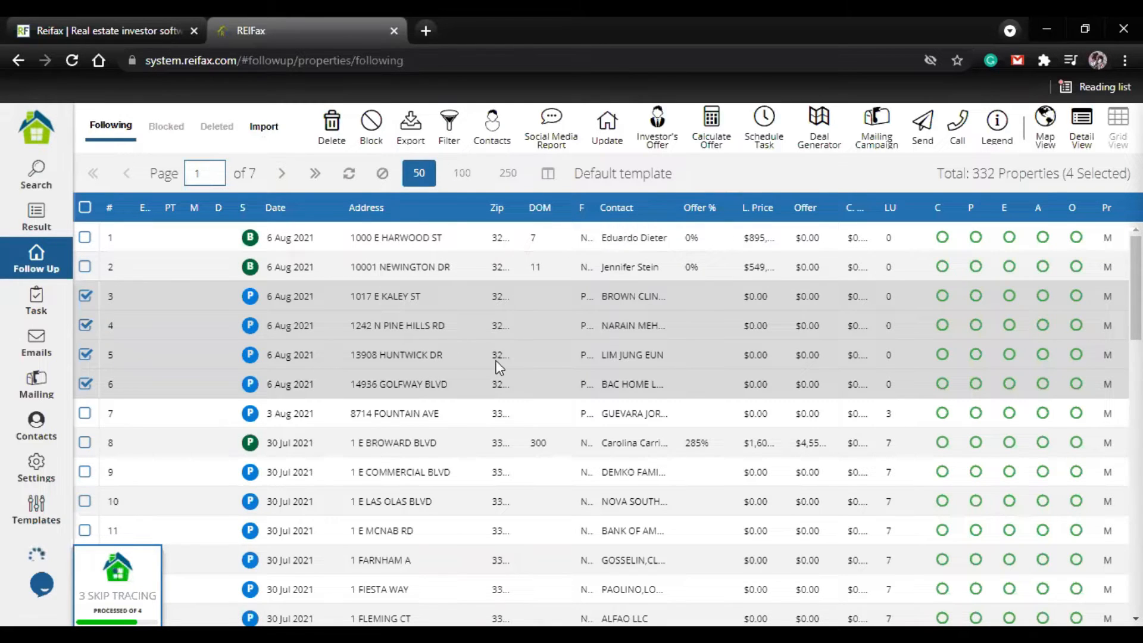
pyautogui.click(586, 409)
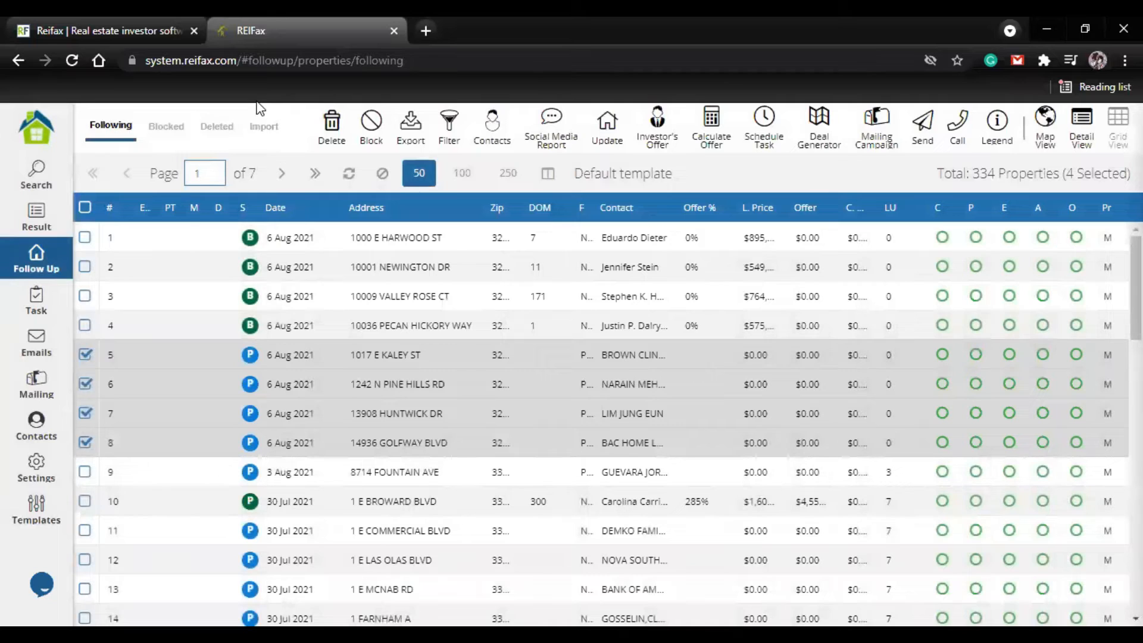
# Step: Clear the property selection and check the contacts of property 8 for skip-traced details
pyautogui.click(86, 355)
pyautogui.click(87, 384)
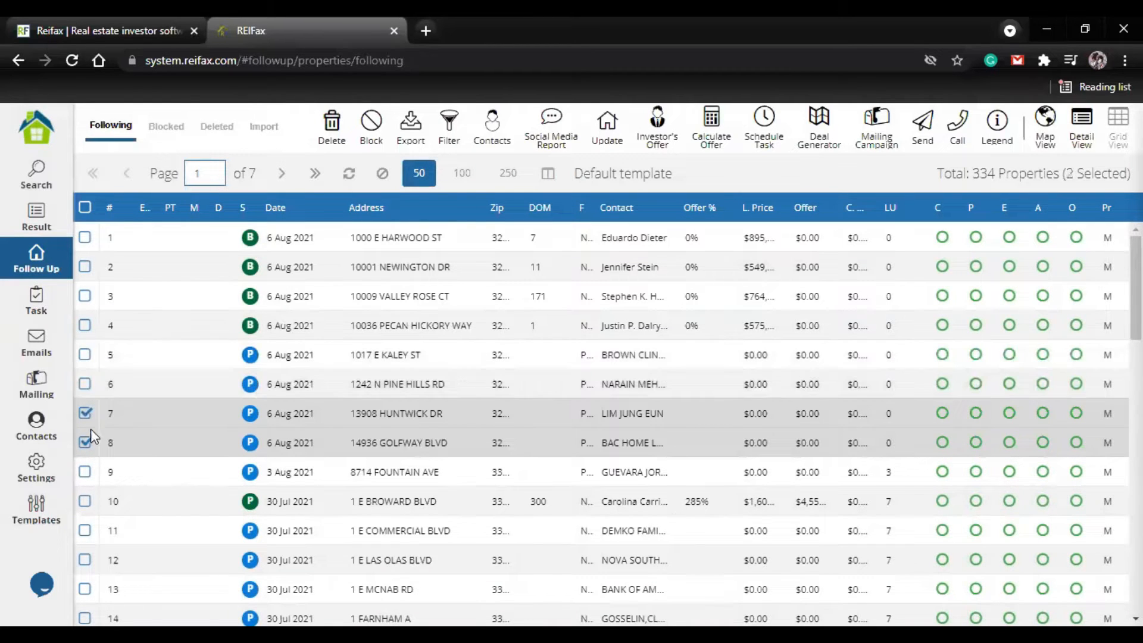
pyautogui.click(395, 443)
pyautogui.rightClick(398, 443)
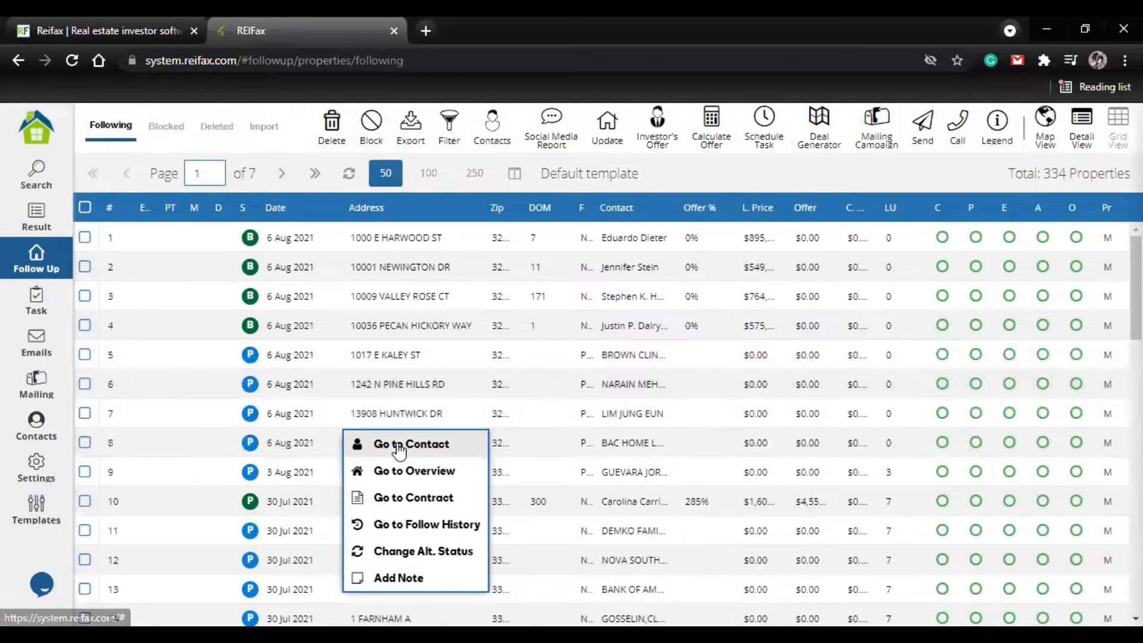
pyautogui.click(442, 456)
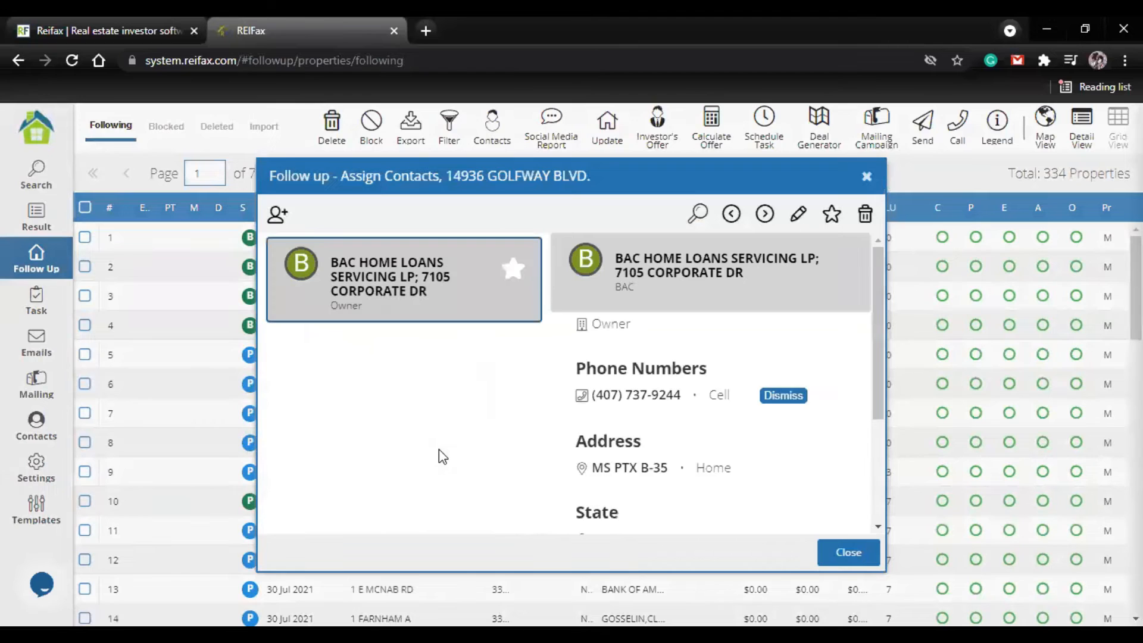
pyautogui.scroll(-3, 758, 331)
pyautogui.scroll(3, 641, 413)
pyautogui.scroll(-3, 687, 348)
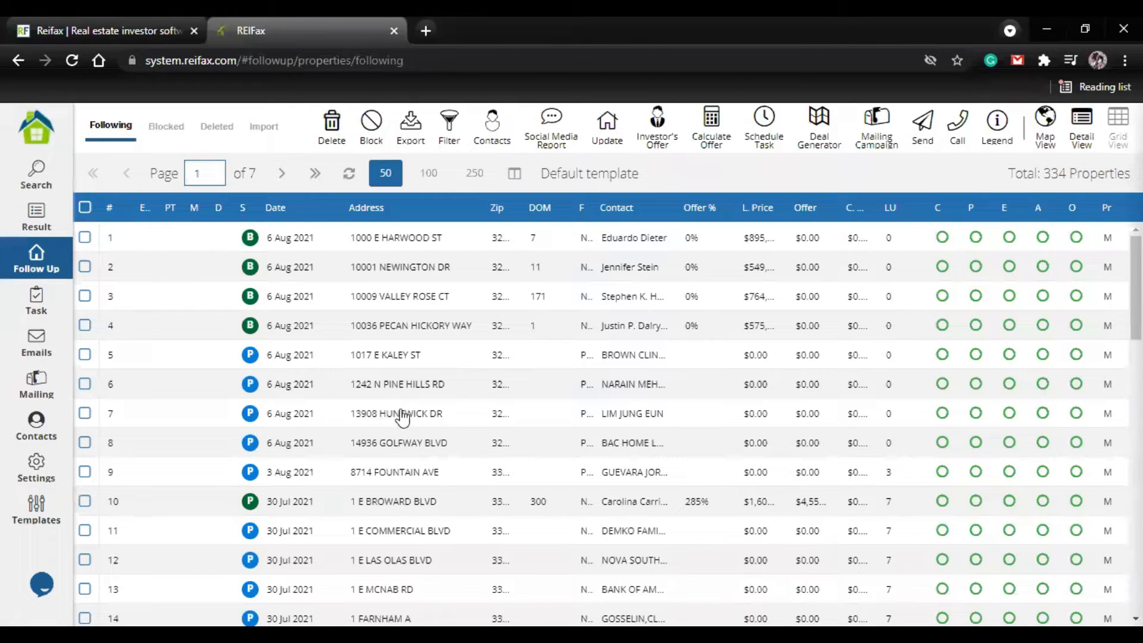
# Step: Review the relative and second owner contacts of property 7, including their phone numbers, and close its contacts
pyautogui.rightClick(402, 416)
pyautogui.click(403, 415)
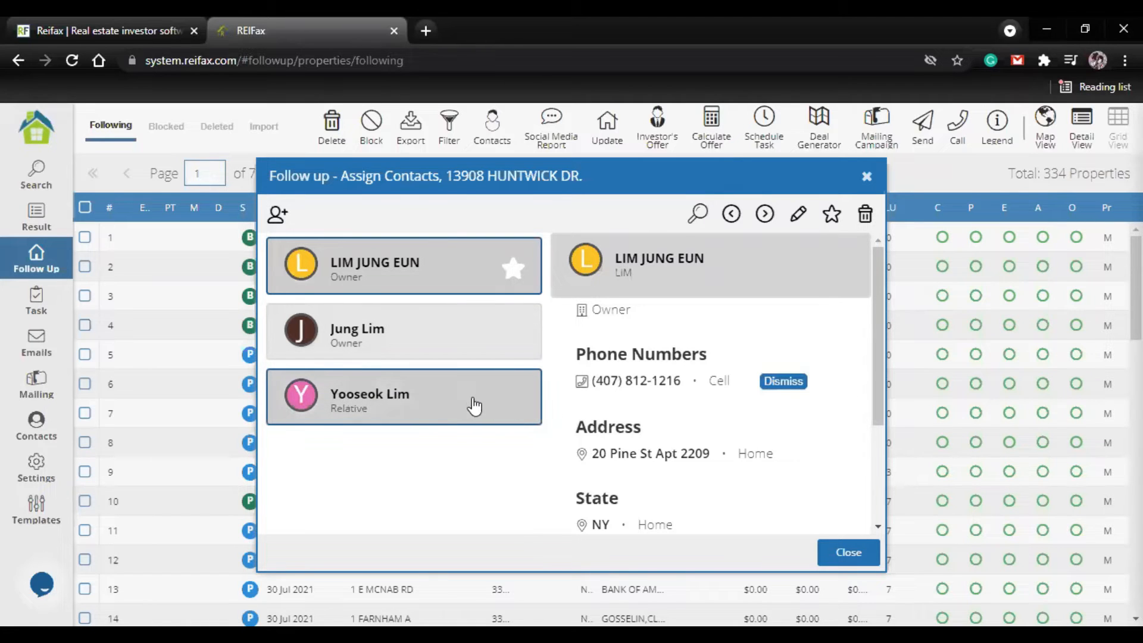
pyautogui.click(464, 404)
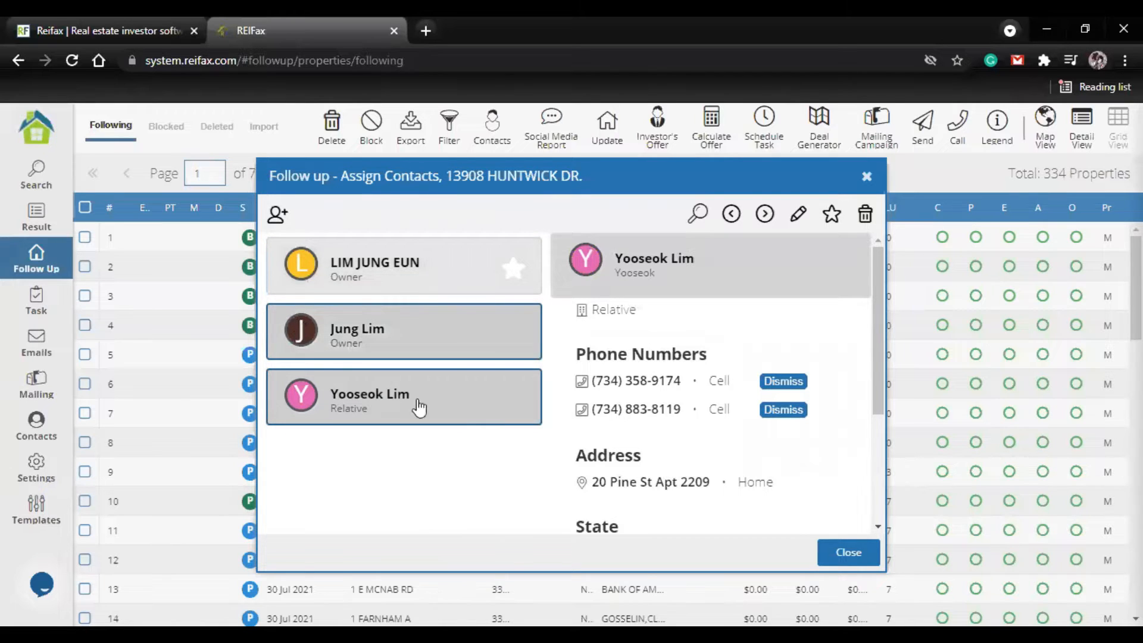
pyautogui.scroll(-2, 620, 316)
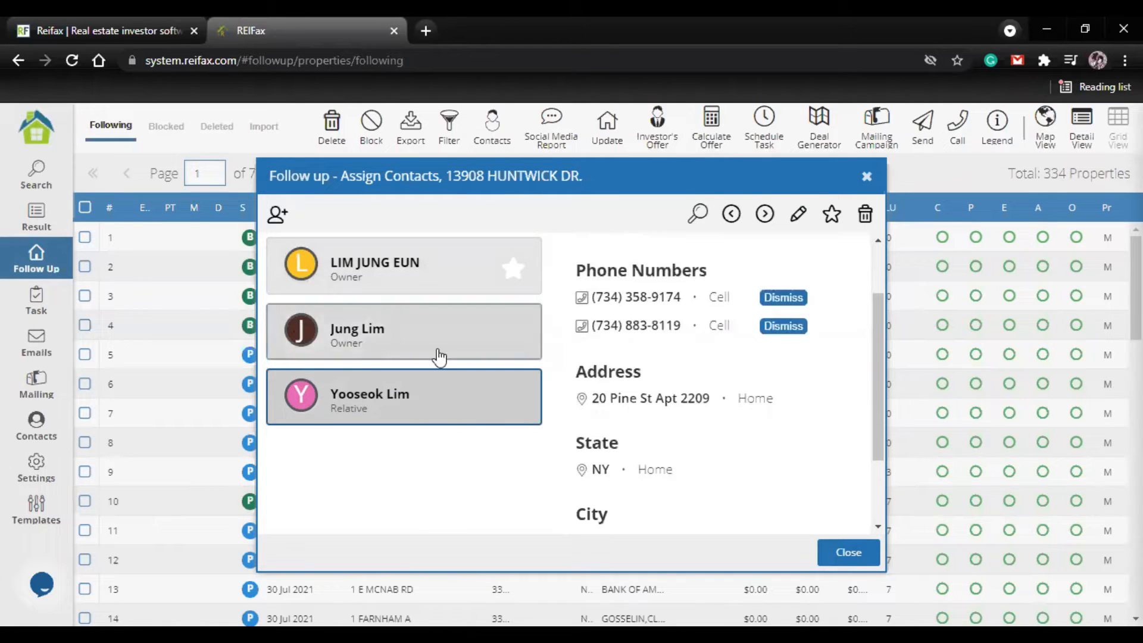
pyautogui.click(348, 347)
pyautogui.scroll(3, 655, 405)
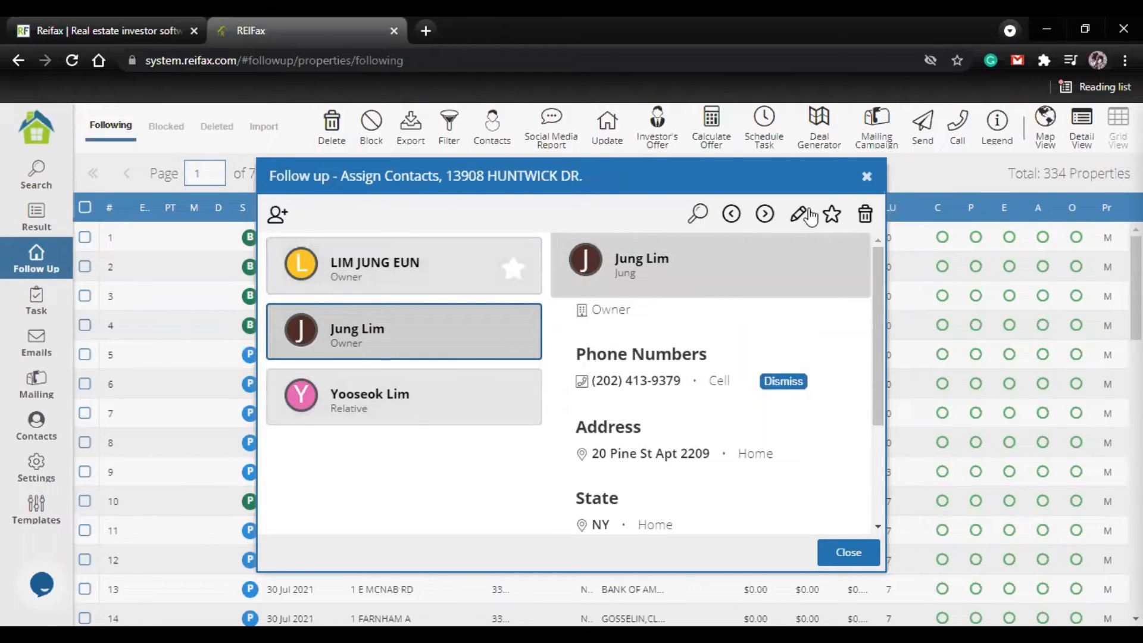
pyautogui.click(868, 179)
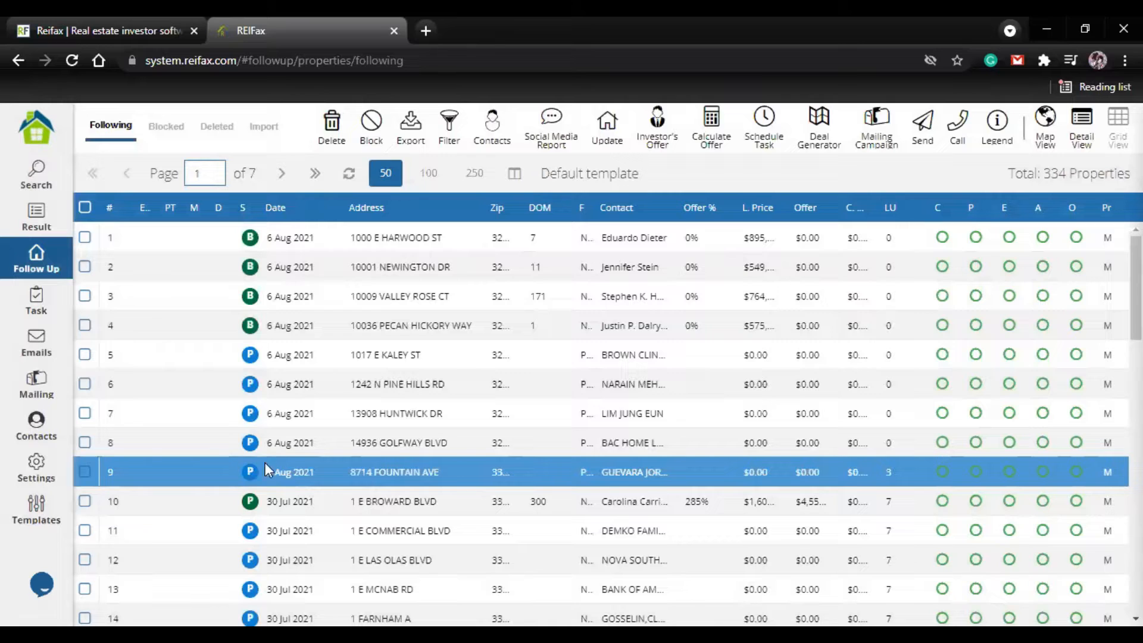
# Step: Open the contacts of property 5 and review the second owner contact's emails and phone numbers
pyautogui.rightClick(391, 361)
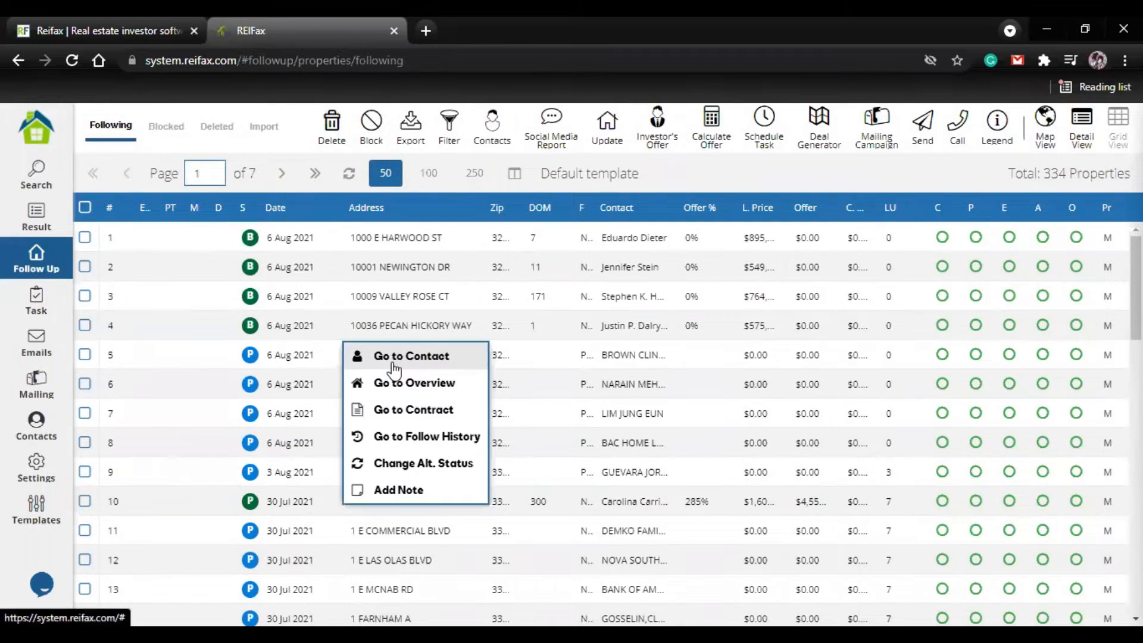
pyautogui.click(393, 357)
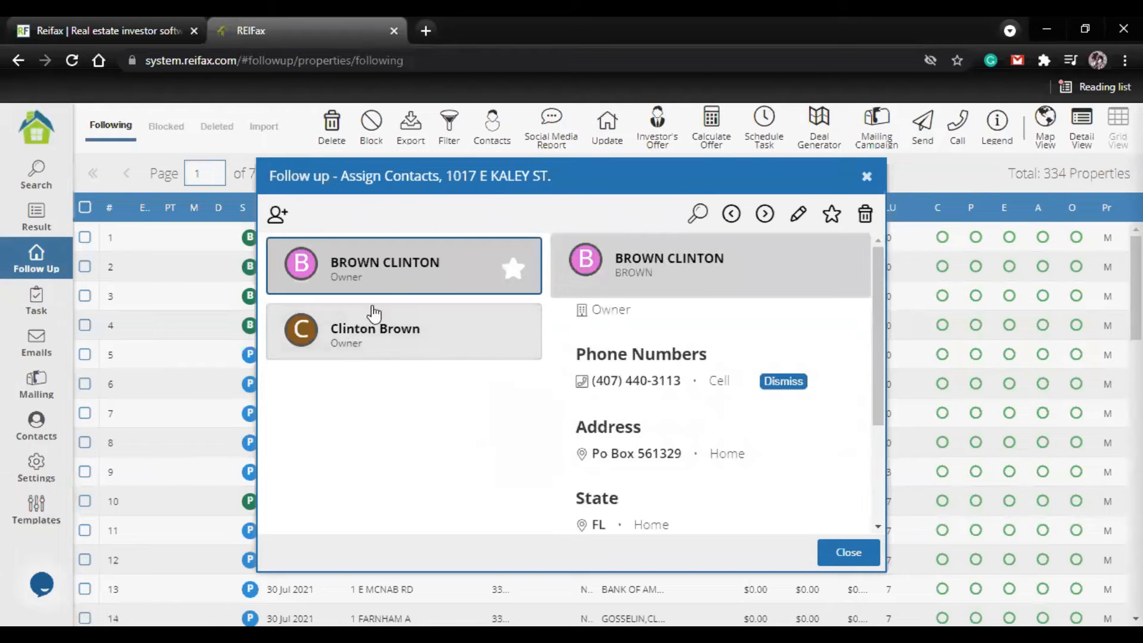
pyautogui.click(462, 344)
pyautogui.scroll(-2, 689, 307)
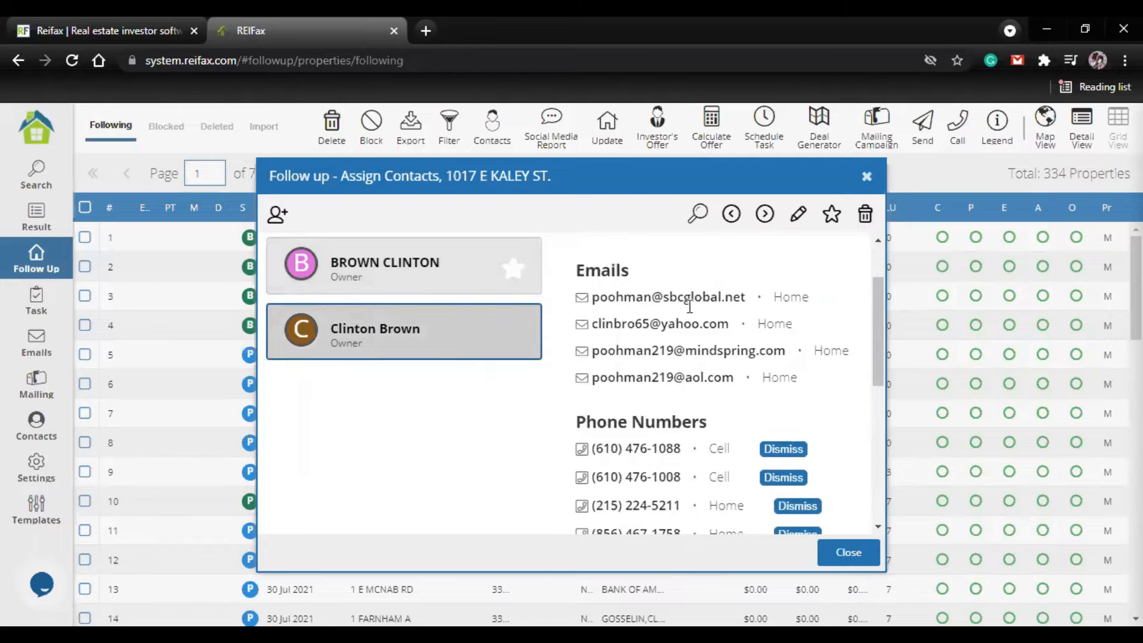
pyautogui.scroll(-6, 606, 382)
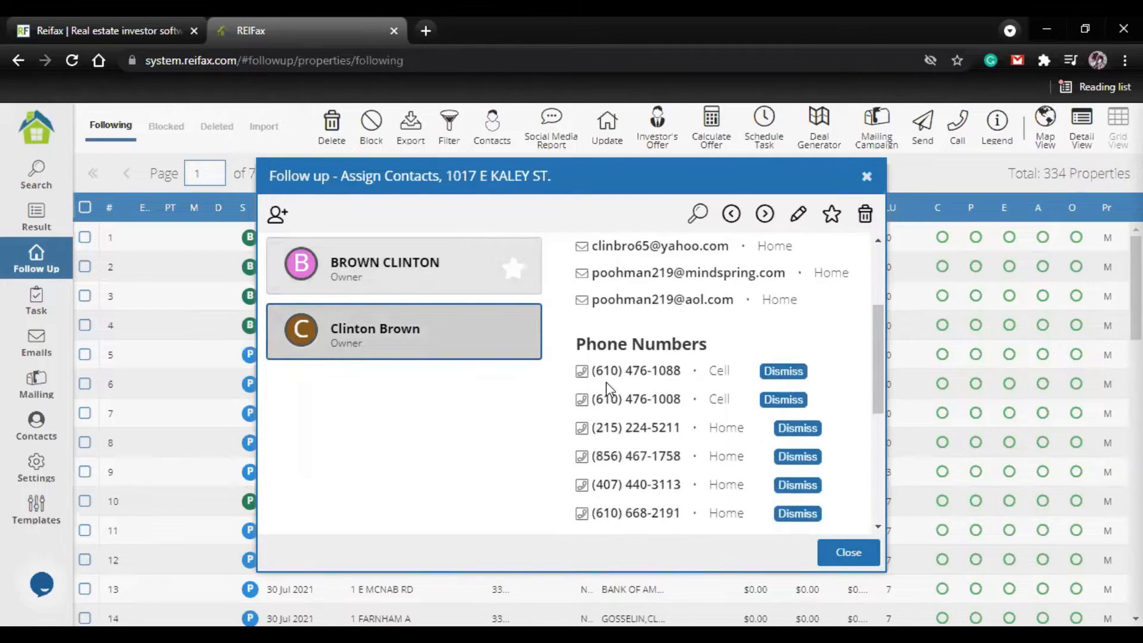
# Step: Set the second owner contact of property 5 as its principal contact, check that contact's emails and phone numbers, and close the contacts
pyautogui.scroll(6, 606, 439)
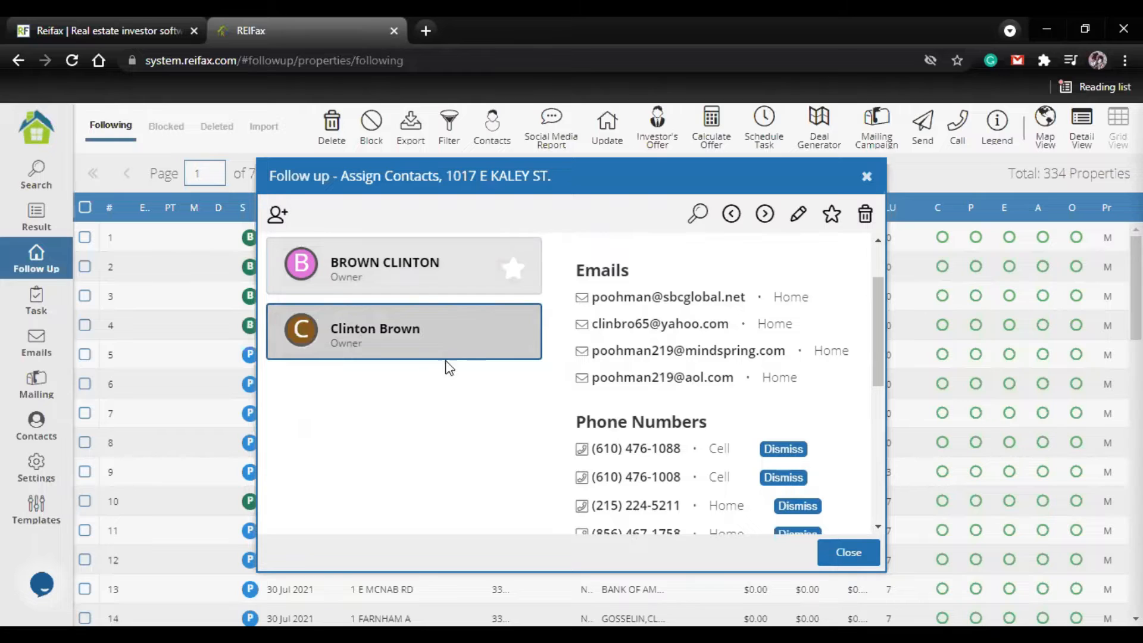
pyautogui.doubleClick(501, 333)
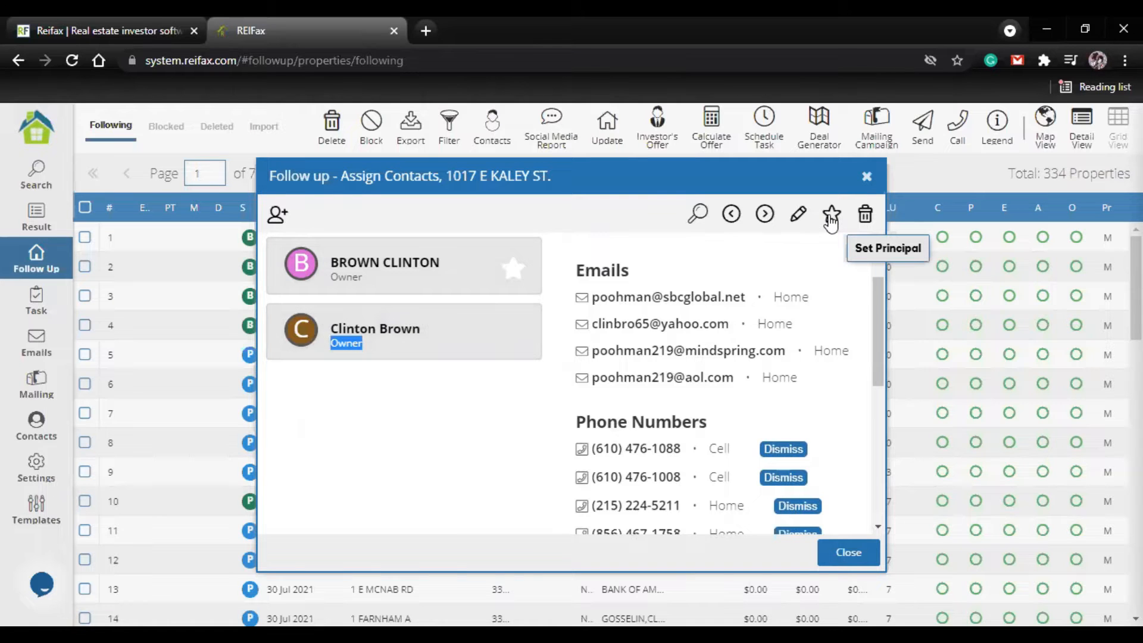
pyautogui.click(832, 215)
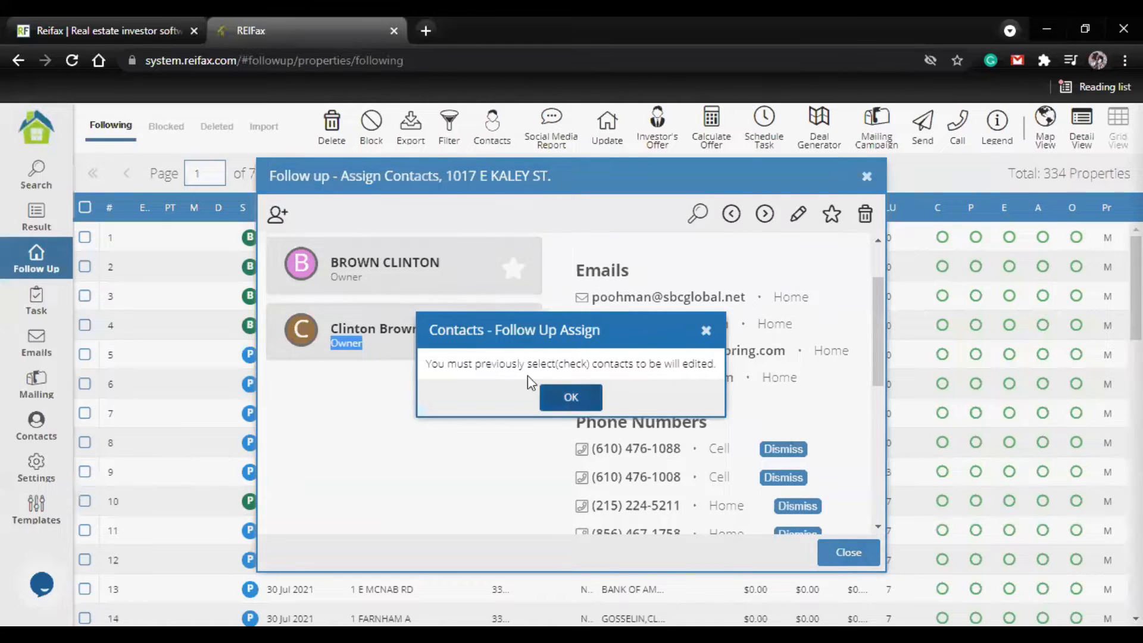
pyautogui.click(571, 399)
pyautogui.click(832, 216)
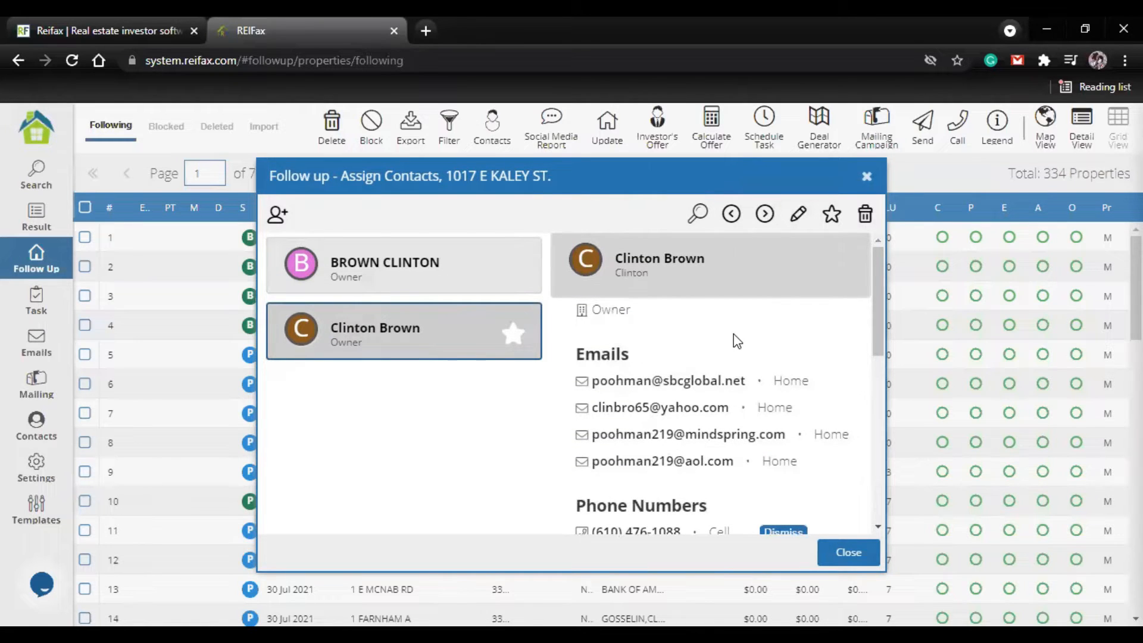
pyautogui.scroll(-3, 756, 309)
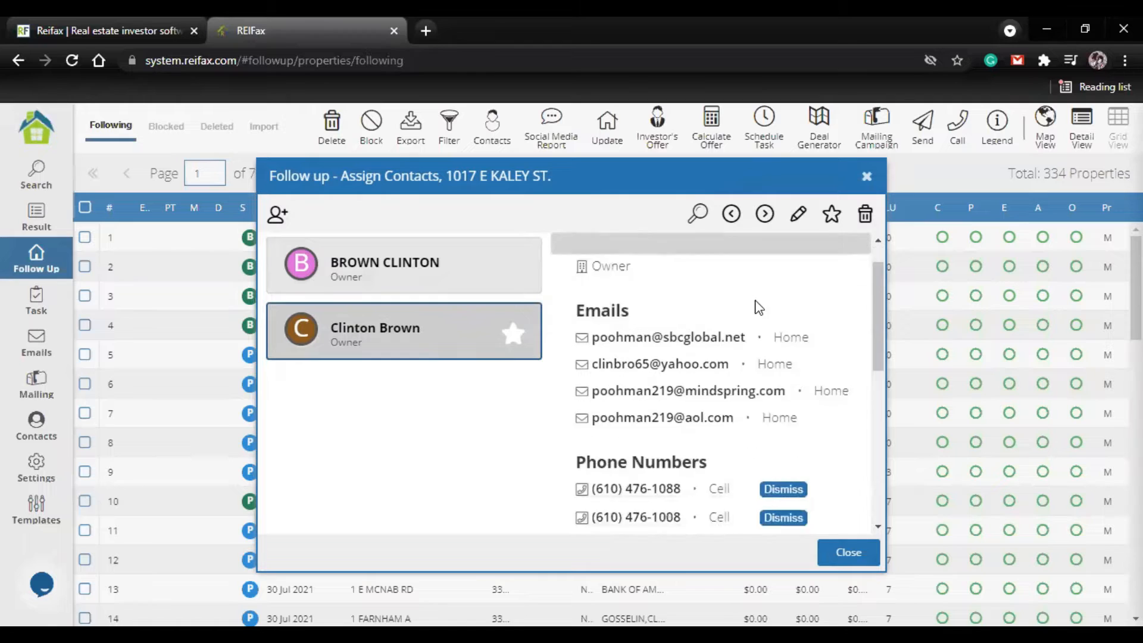
pyautogui.scroll(-1, 693, 415)
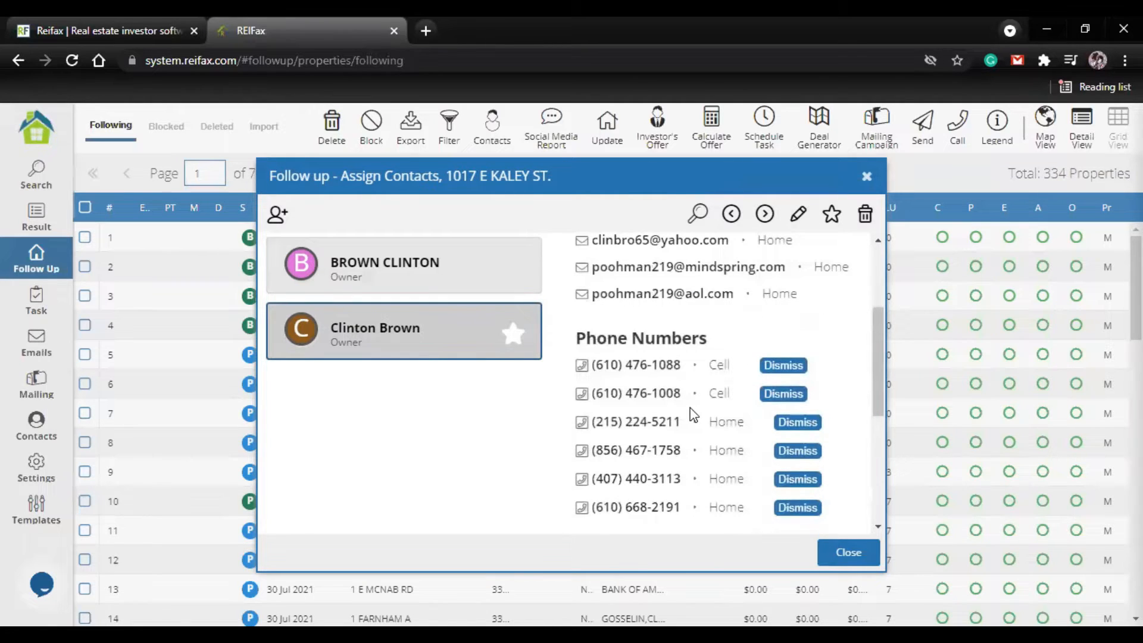
pyautogui.click(867, 179)
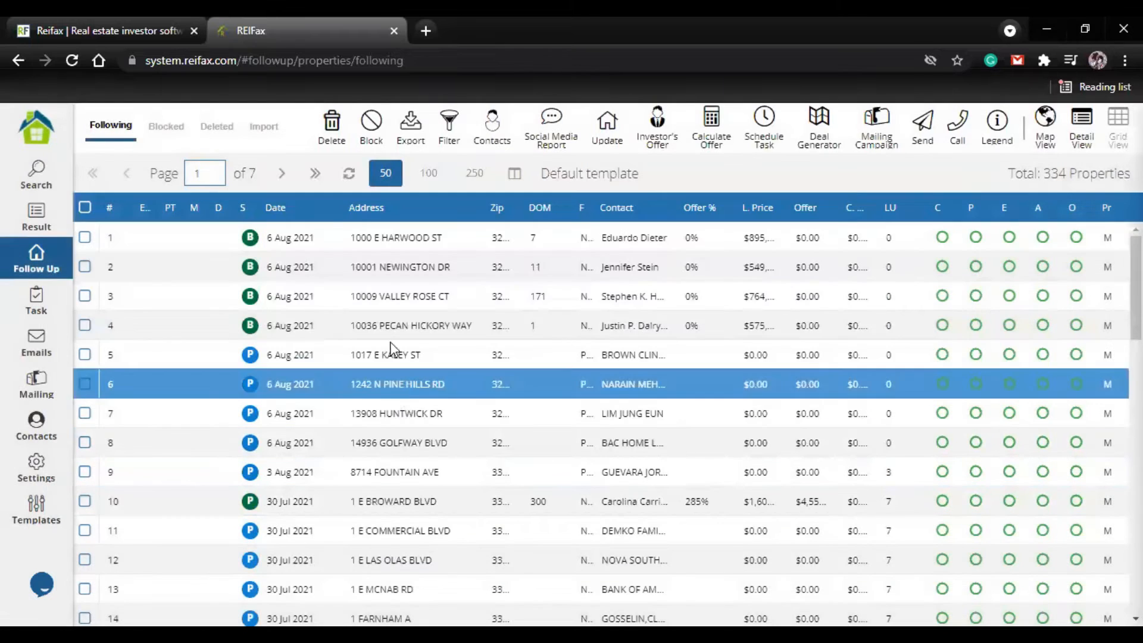
# Step: Open the contacts of property 6, review the second owner's and the relative's contact details, and close them
pyautogui.click(400, 413)
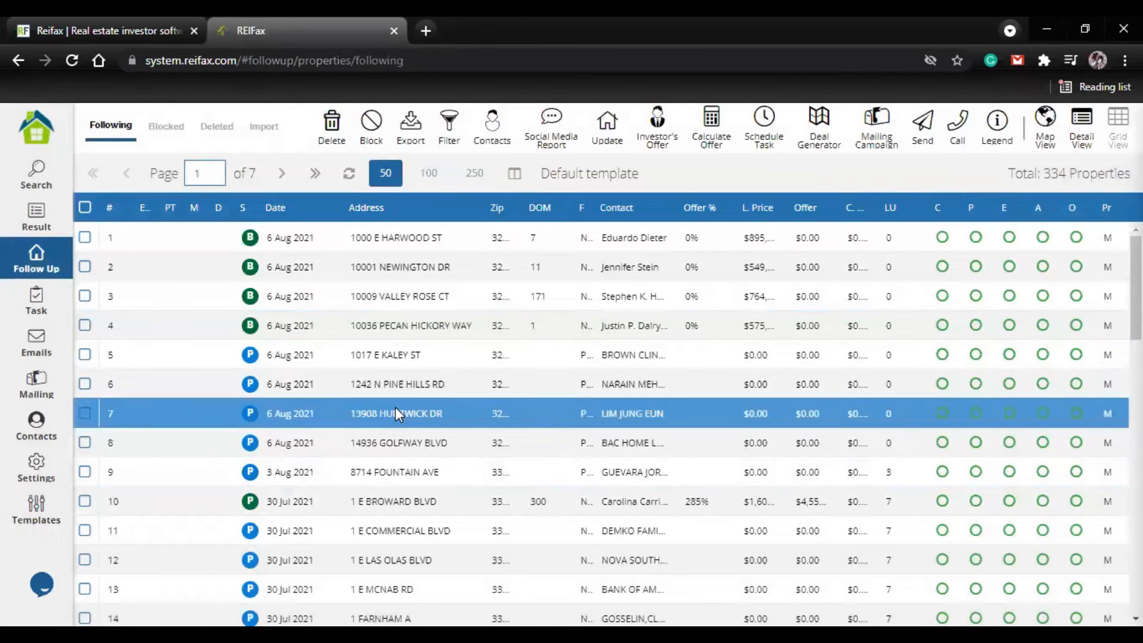
pyautogui.rightClick(408, 408)
pyautogui.click(409, 385)
pyautogui.rightClick(408, 385)
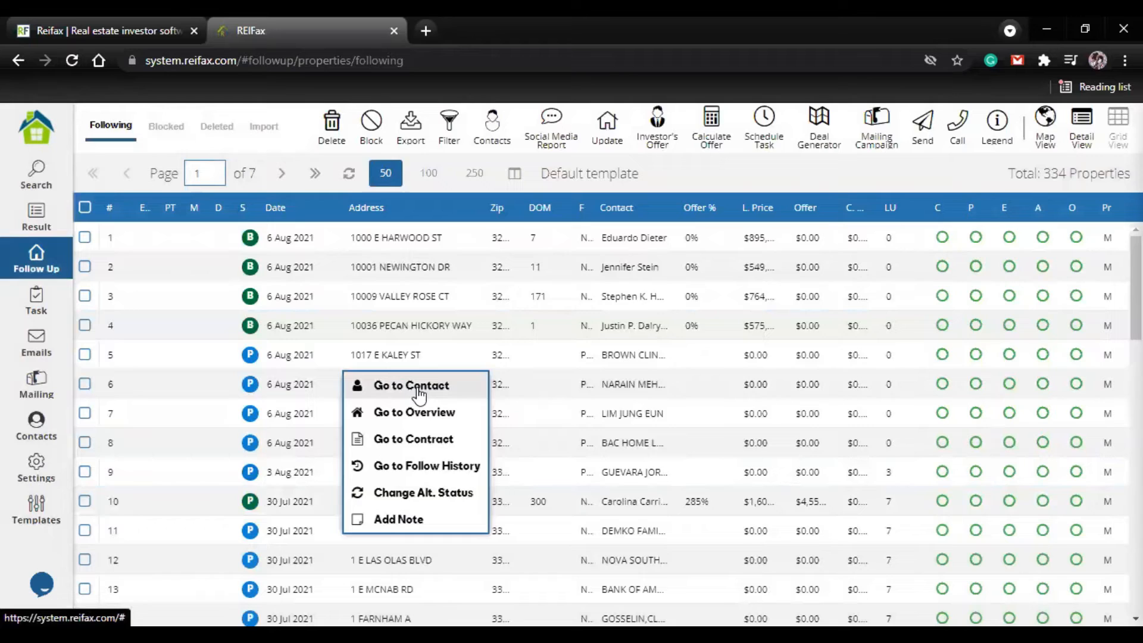
pyautogui.click(418, 390)
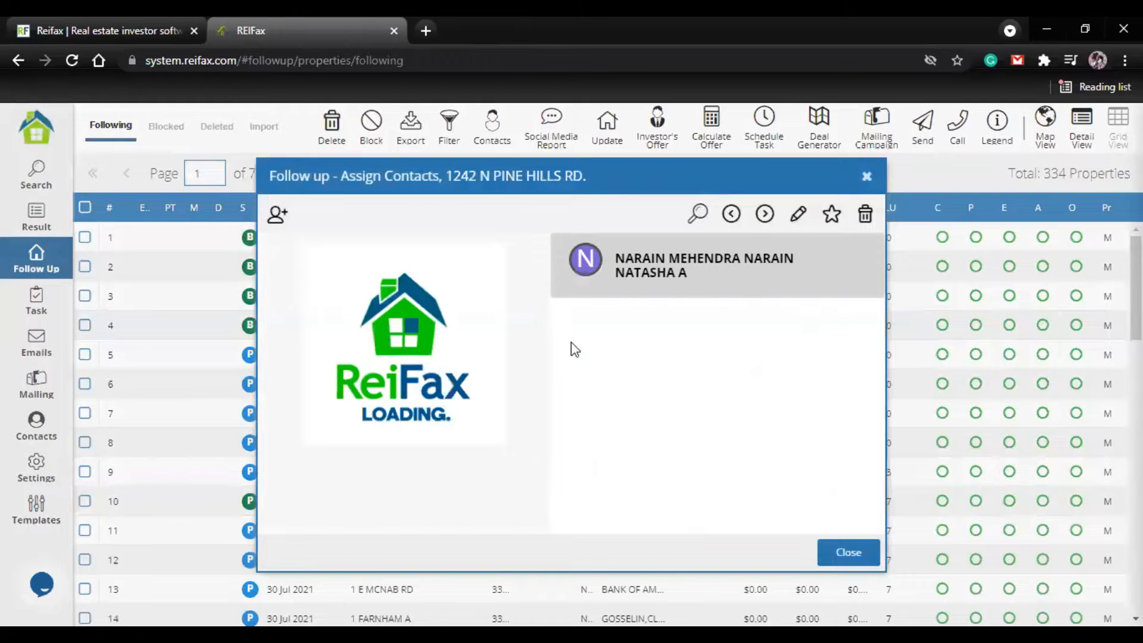
pyautogui.click(402, 364)
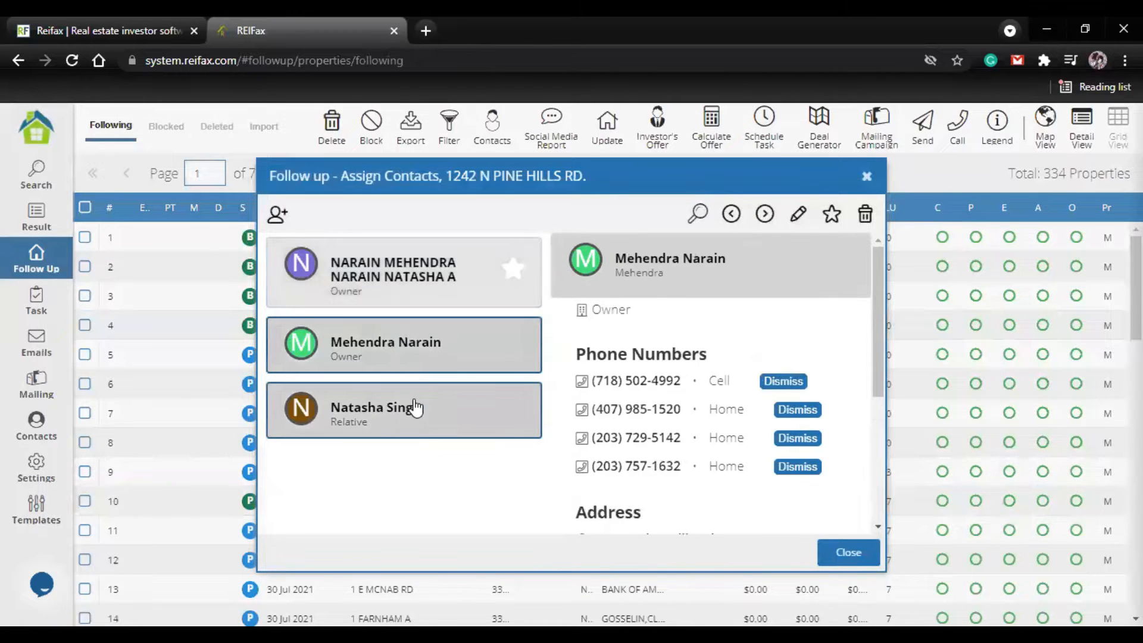
pyautogui.click(417, 424)
pyautogui.scroll(-2, 673, 342)
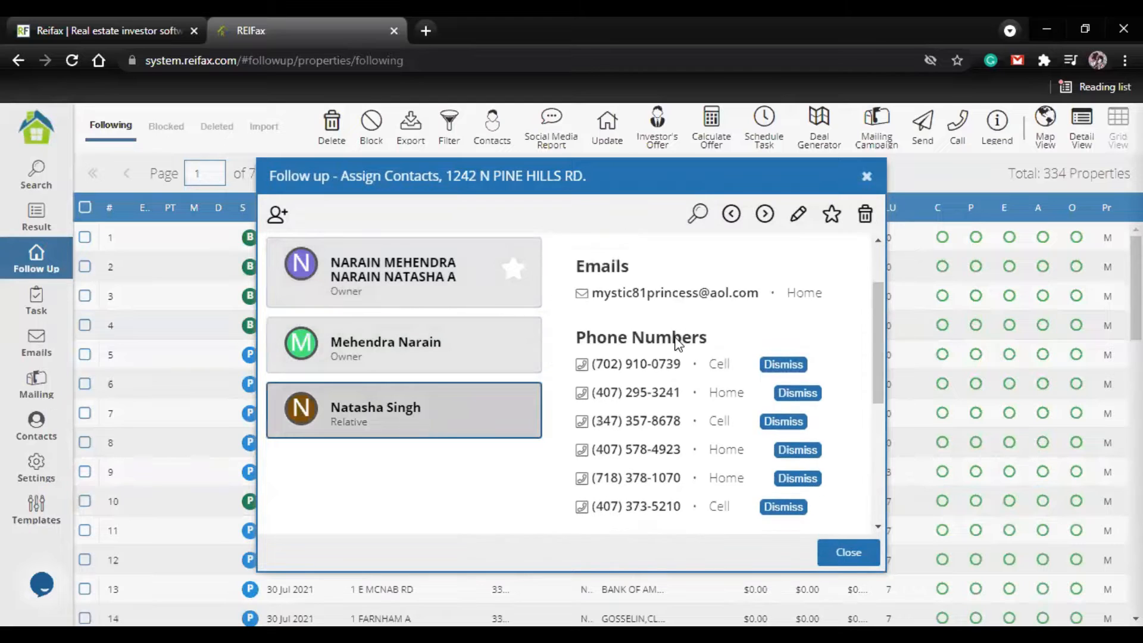
pyautogui.scroll(-2, 677, 344)
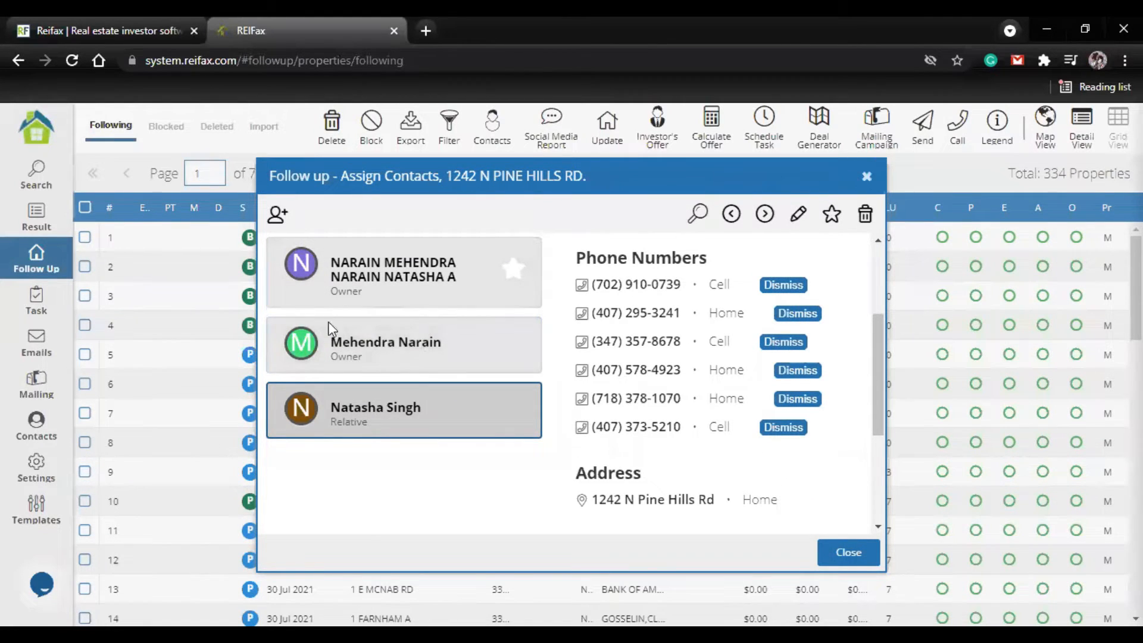
pyautogui.press('Escape')
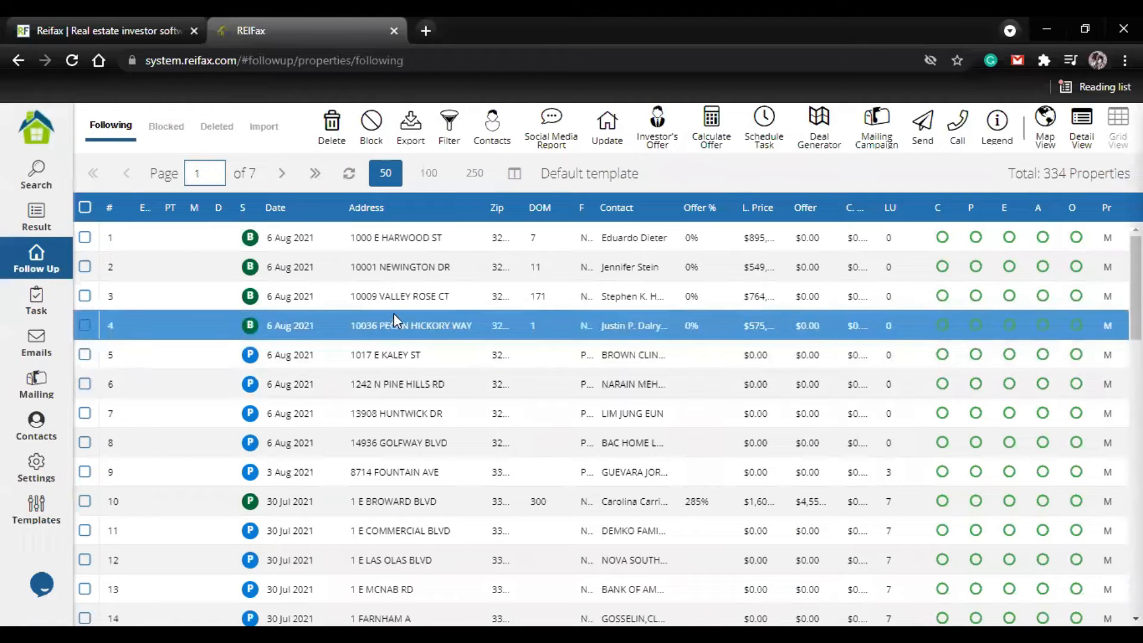
# Step: Open the contacts of property 2, compare the agent's details with the last-listed owner's phone and address, and close them
pyautogui.rightClick(387, 268)
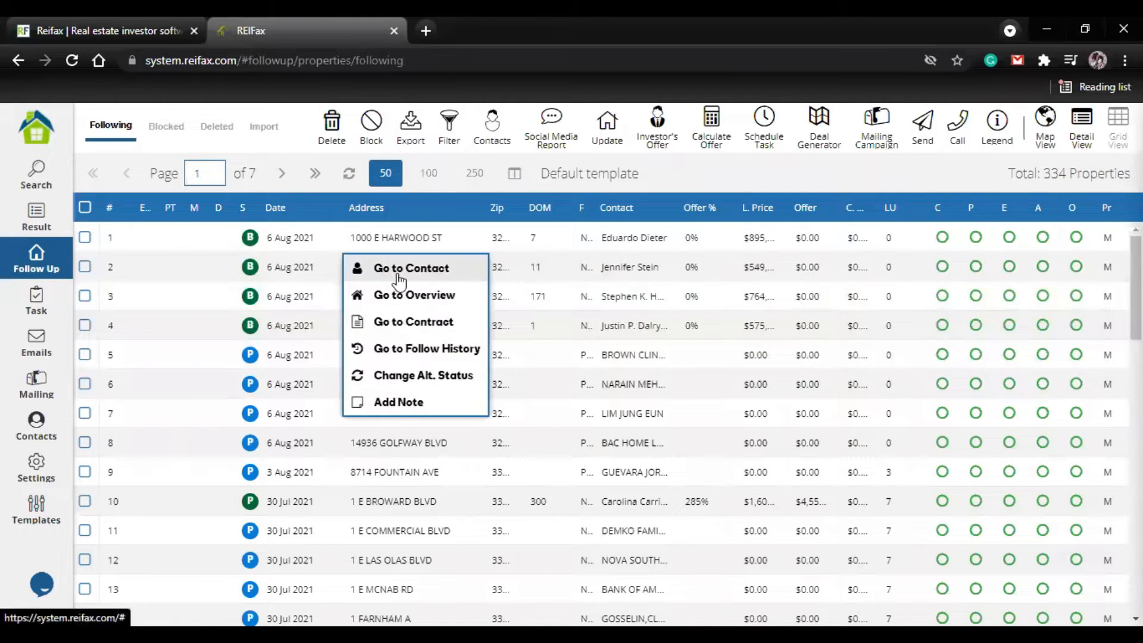
pyautogui.click(445, 277)
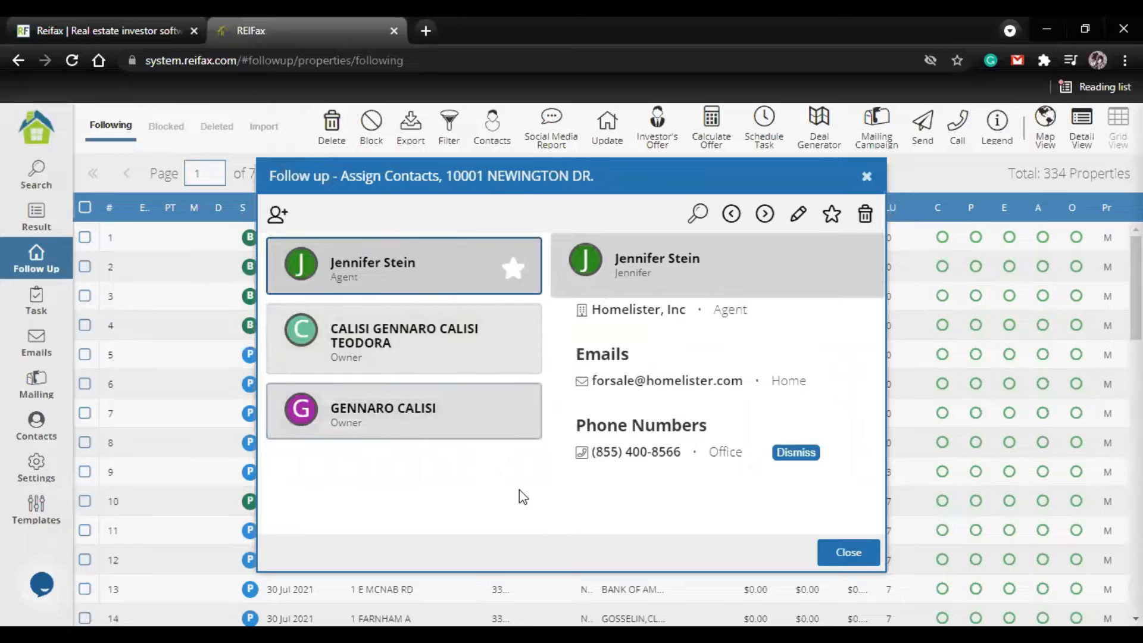
pyautogui.click(444, 426)
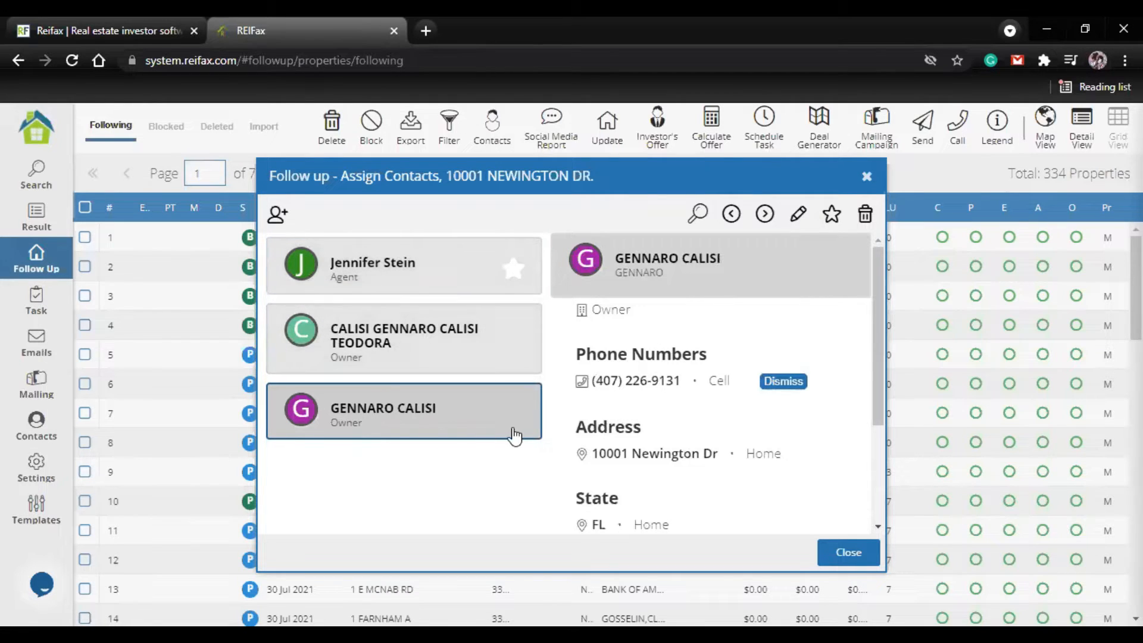
pyautogui.click(867, 179)
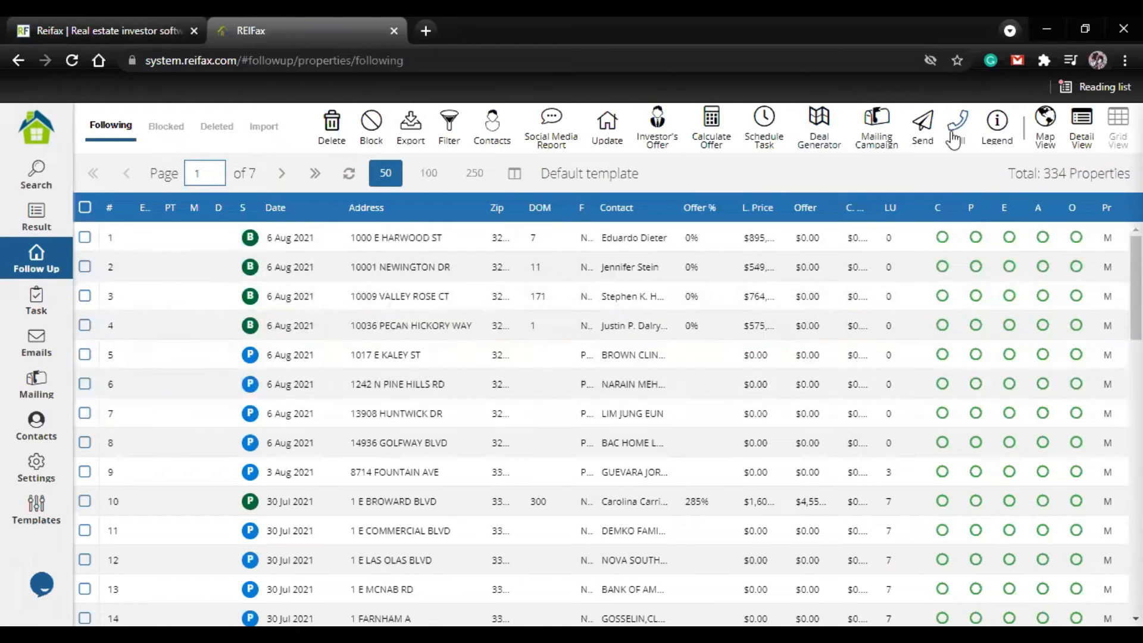
pyautogui.click(923, 128)
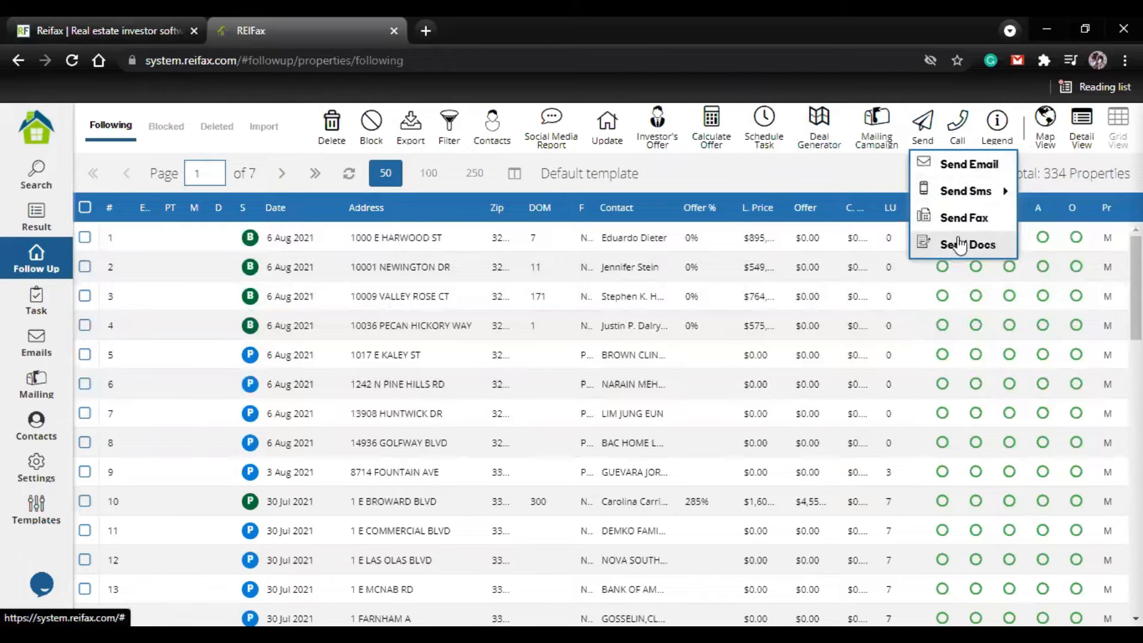
pyautogui.click(872, 182)
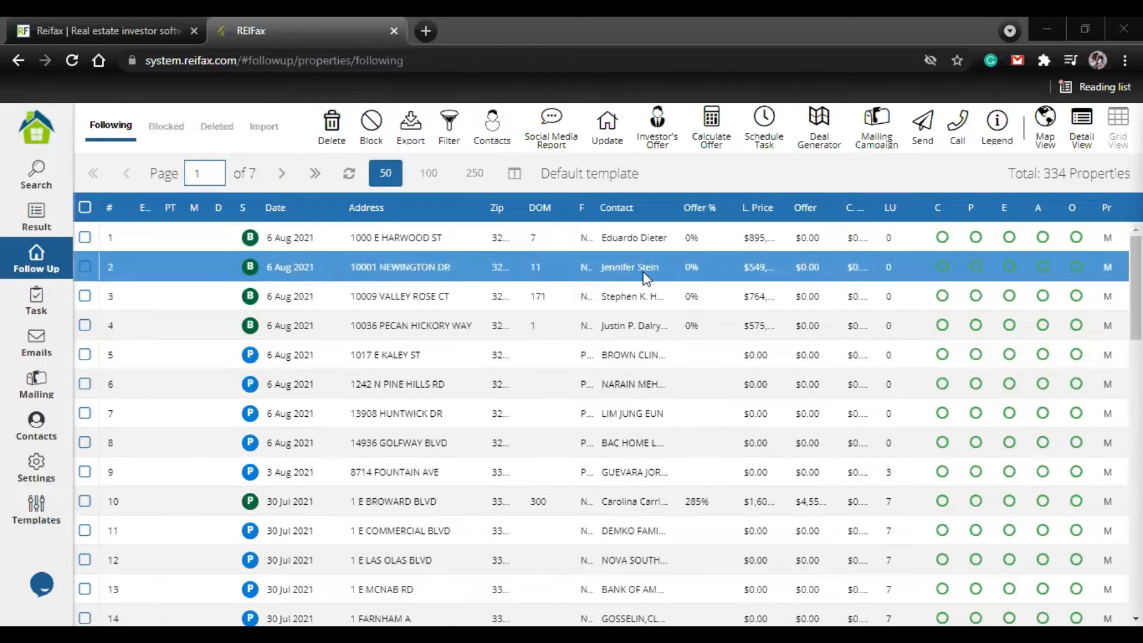
# Step: Check the agent's emails and phone number in the contacts of property 1 and close them
pyautogui.click(605, 245)
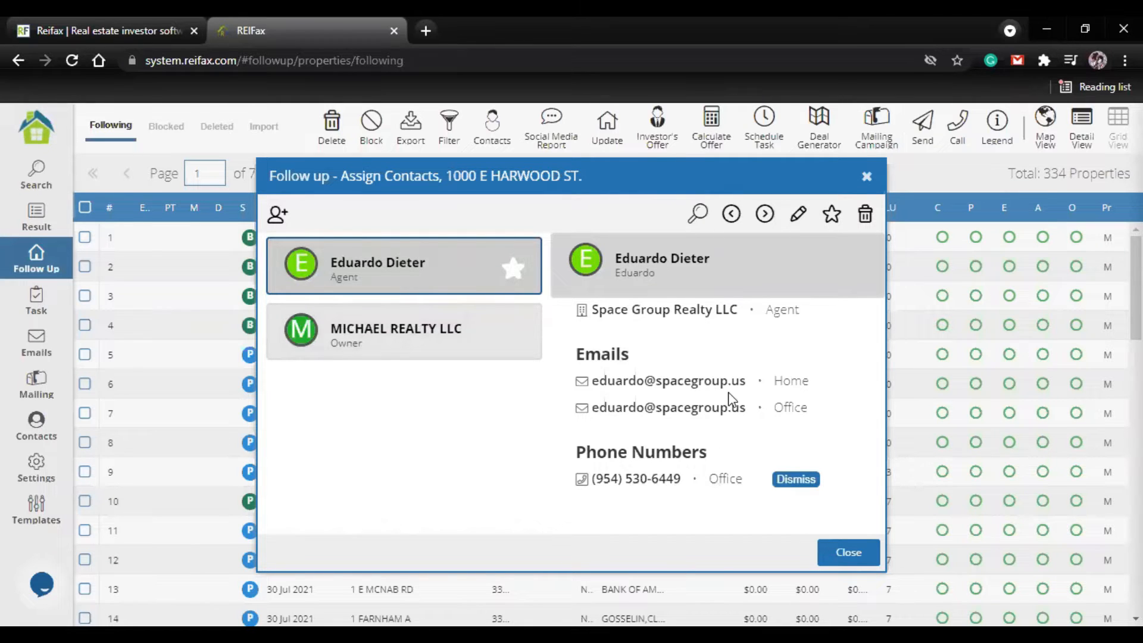
pyautogui.click(867, 177)
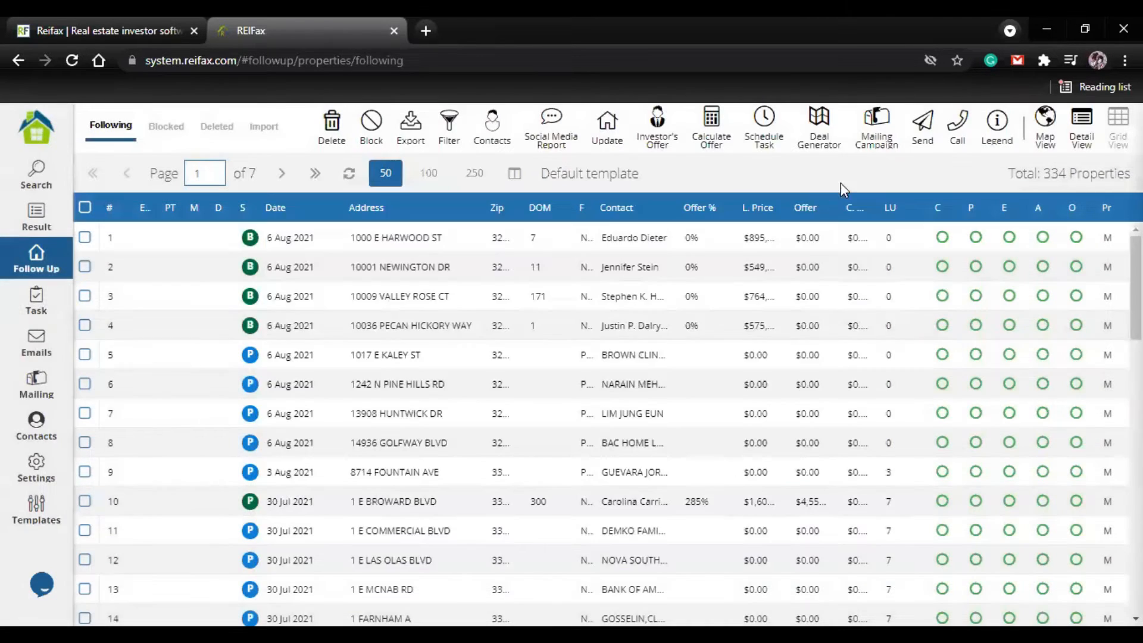
# Step: Select properties 1 and 2 and calculate their offers with an offer factor of 75, rounded to 100's
pyautogui.click(84, 238)
pyautogui.click(85, 267)
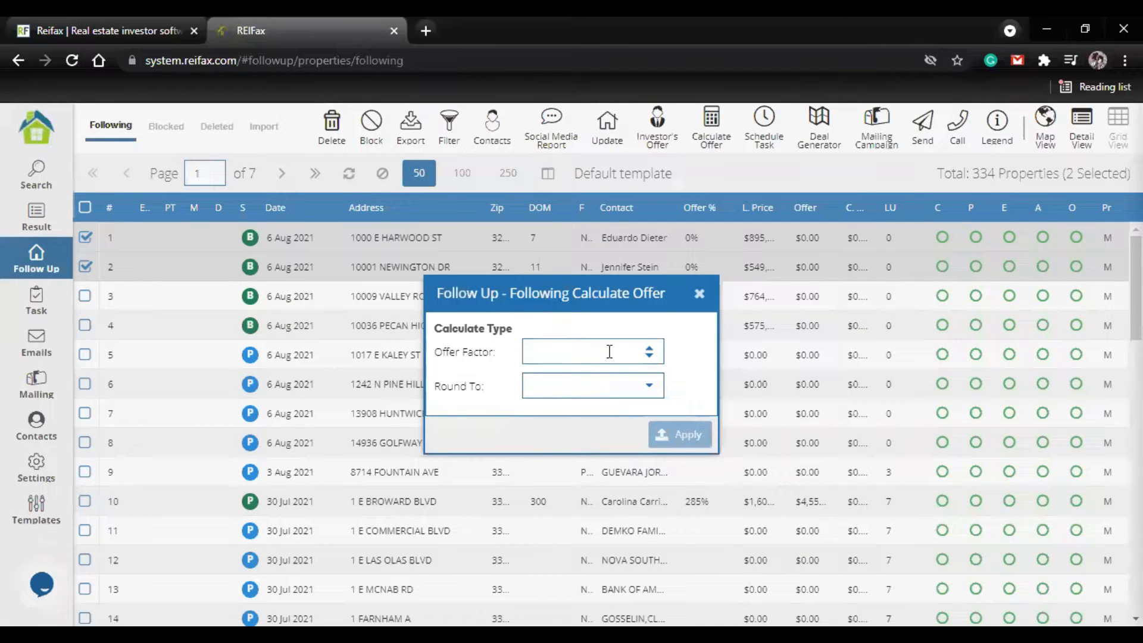
pyautogui.write('75')
pyautogui.click(649, 392)
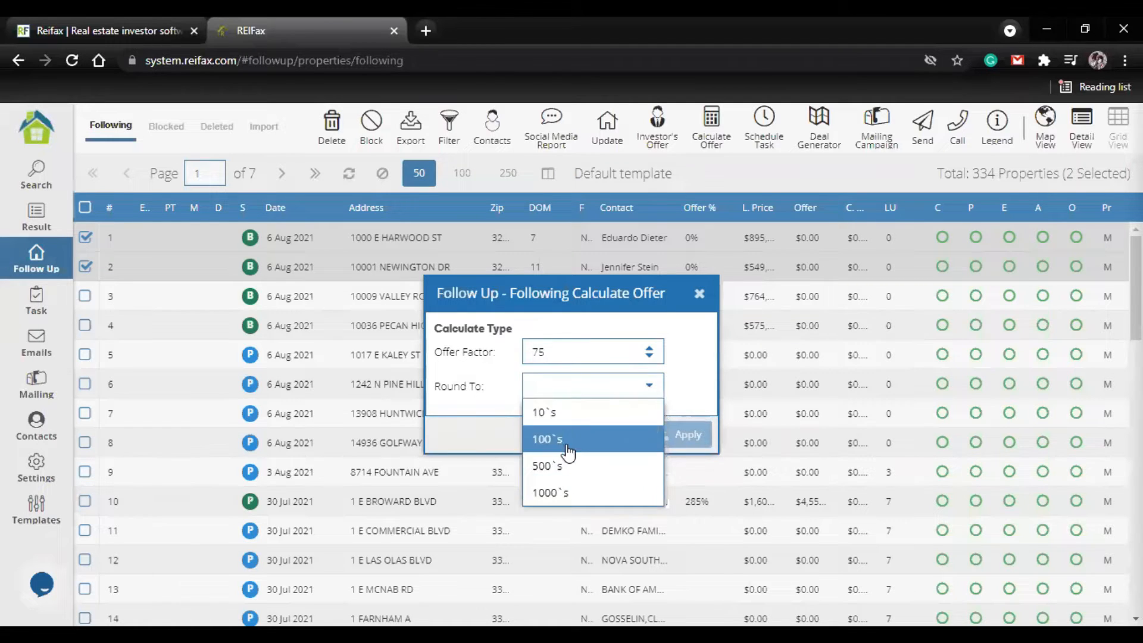
pyautogui.click(566, 450)
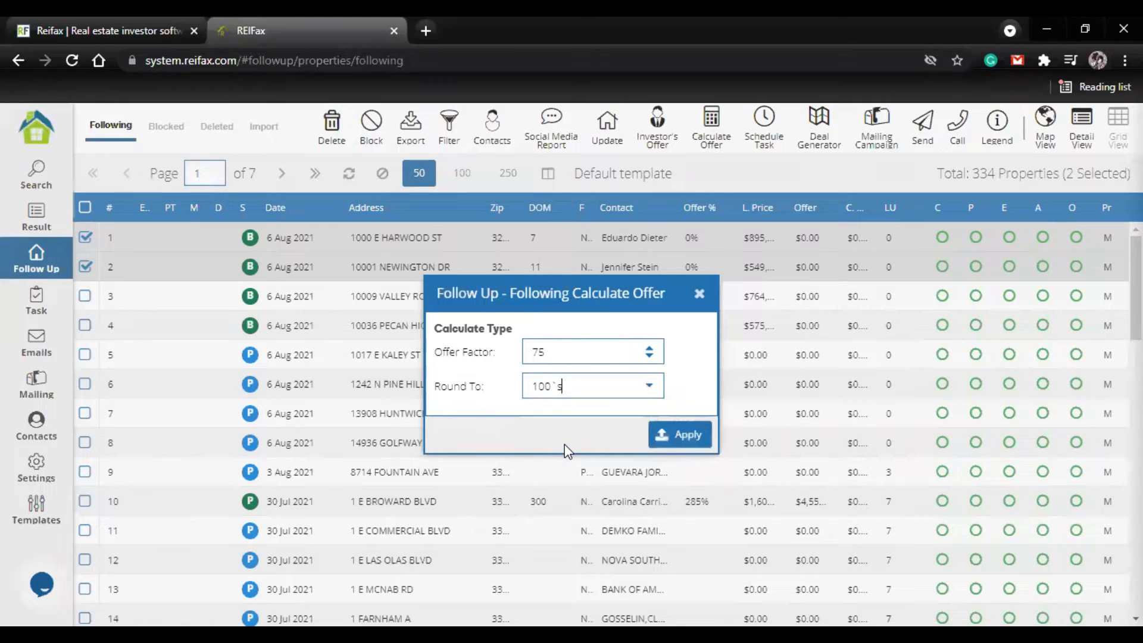
pyautogui.click(675, 441)
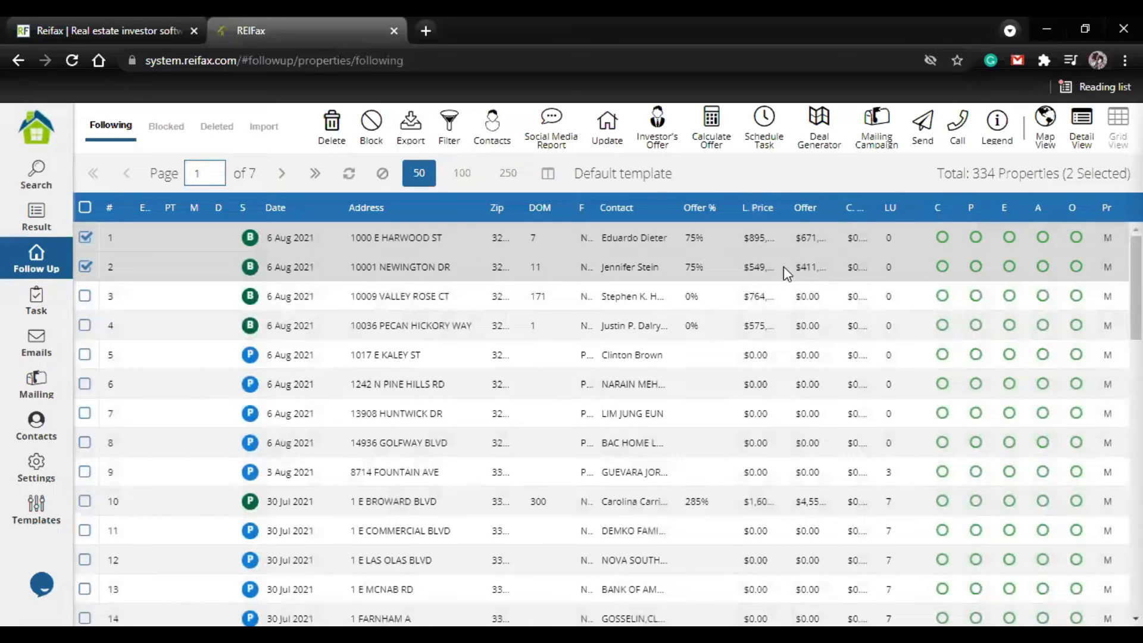
# Step: Widen the price columns to show full amounts and set the offer for property 3 to 700000
pyautogui.moveTo(735, 194); pyautogui.dragTo(858, 189)
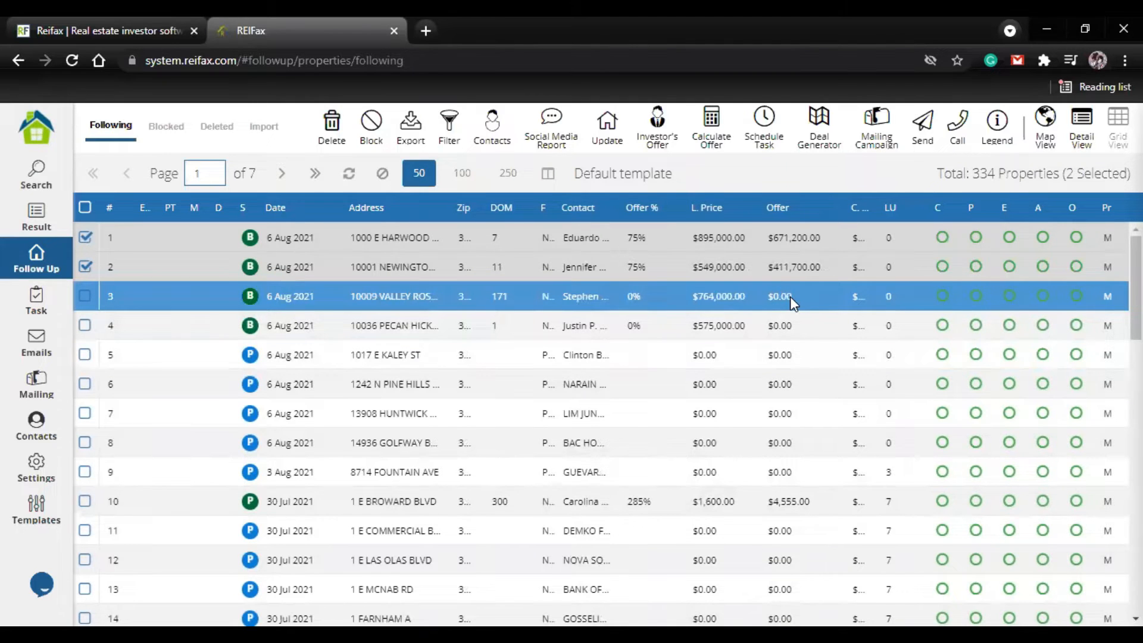
pyautogui.doubleClick(791, 297)
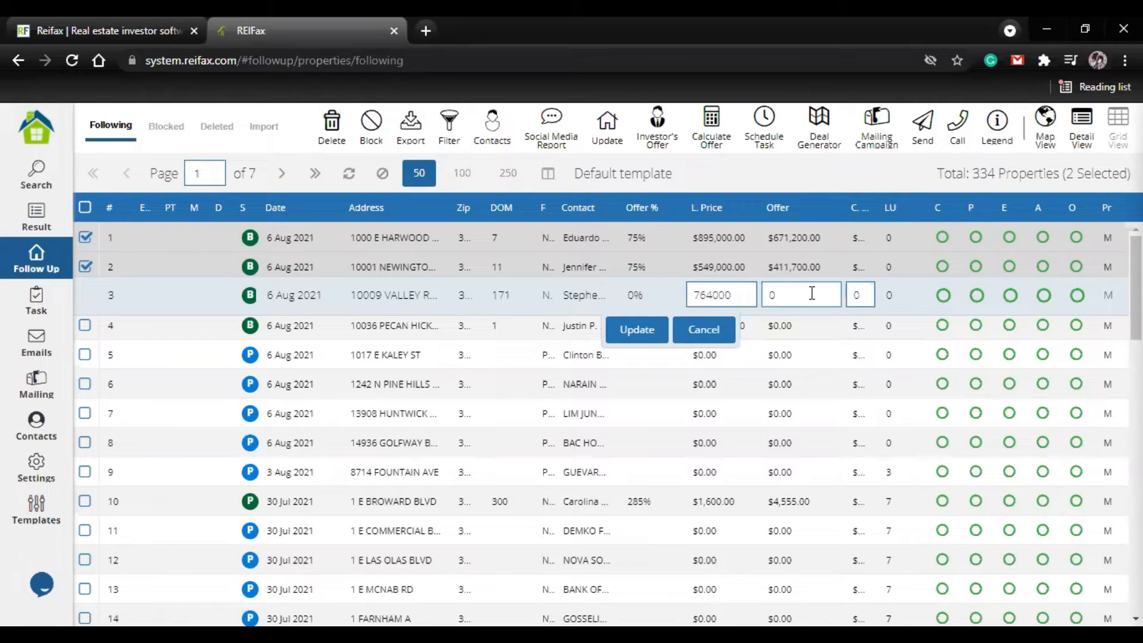
pyautogui.write('700000')
pyautogui.click(637, 330)
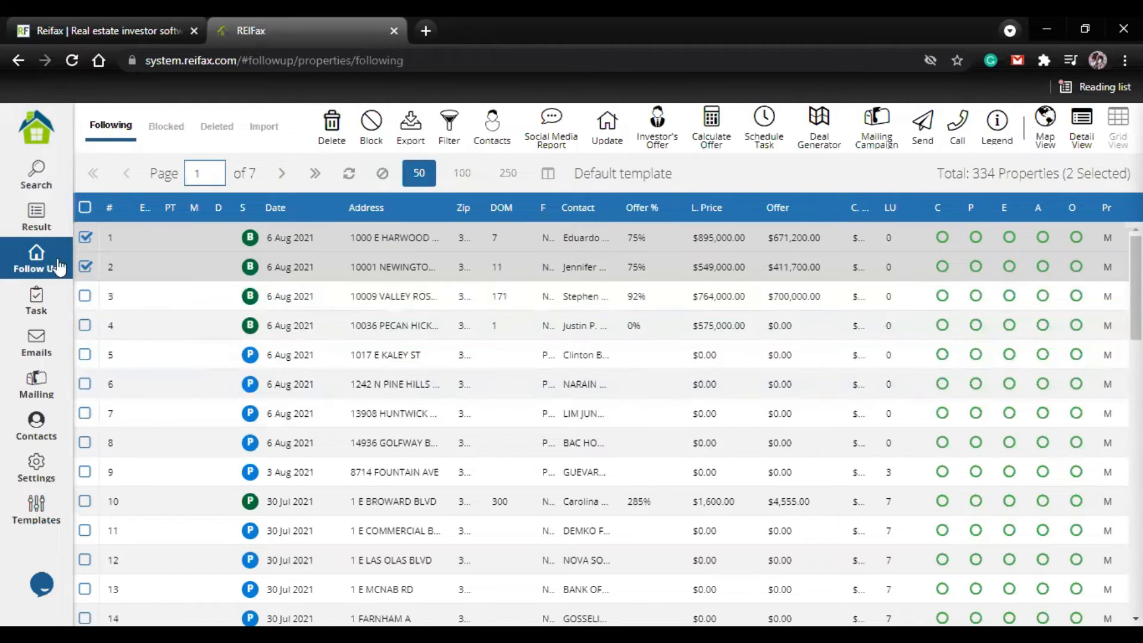
# Step: Reset the selection to properties 1, 2 and 3 and start an email to their contacts
pyautogui.click(84, 266)
pyautogui.click(85, 237)
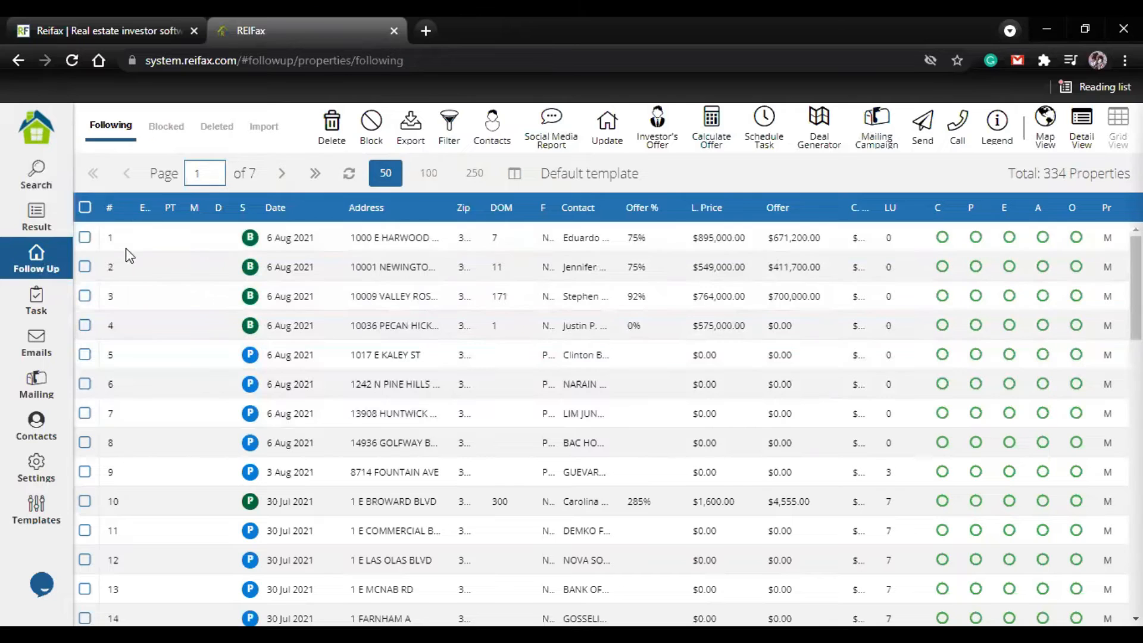
pyautogui.click(79, 236)
pyautogui.click(83, 267)
pyautogui.click(86, 295)
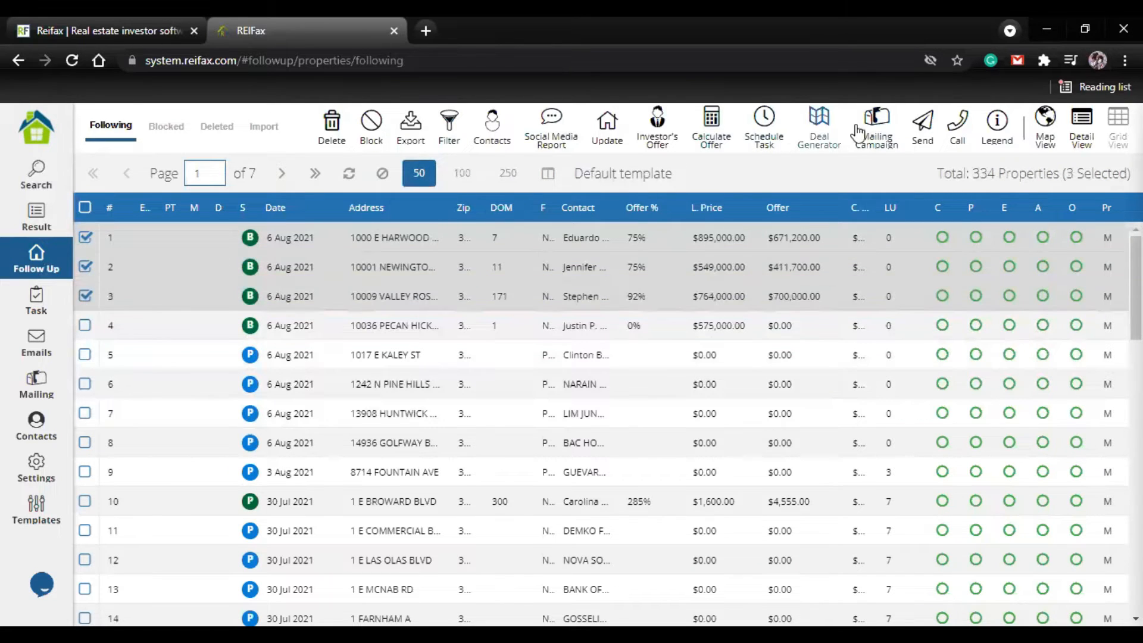
pyautogui.click(923, 125)
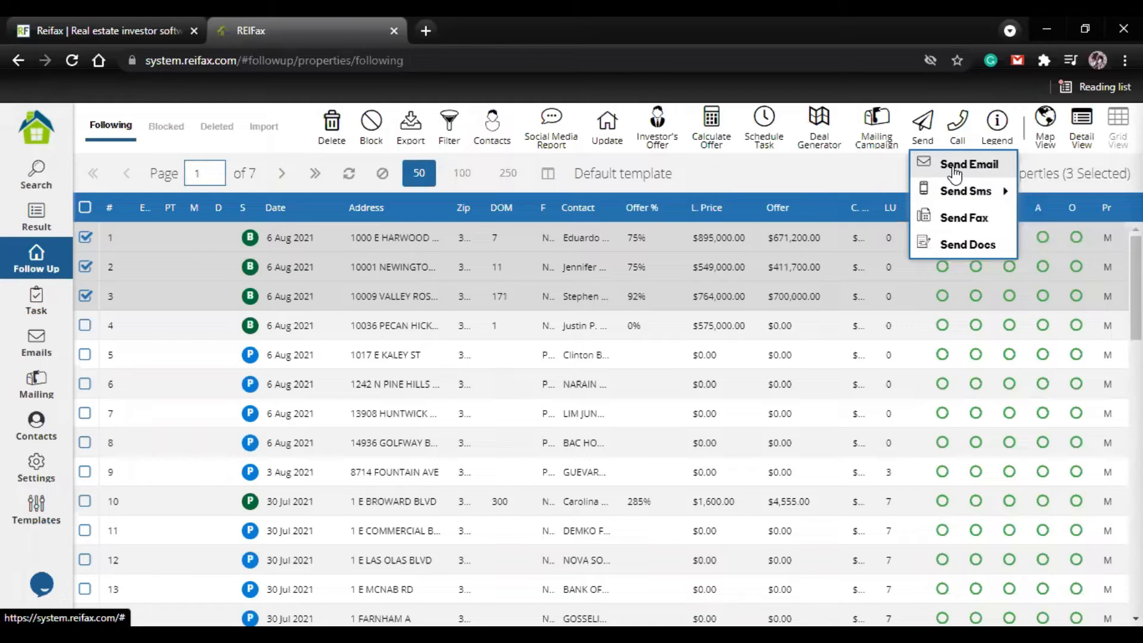
pyautogui.click(955, 169)
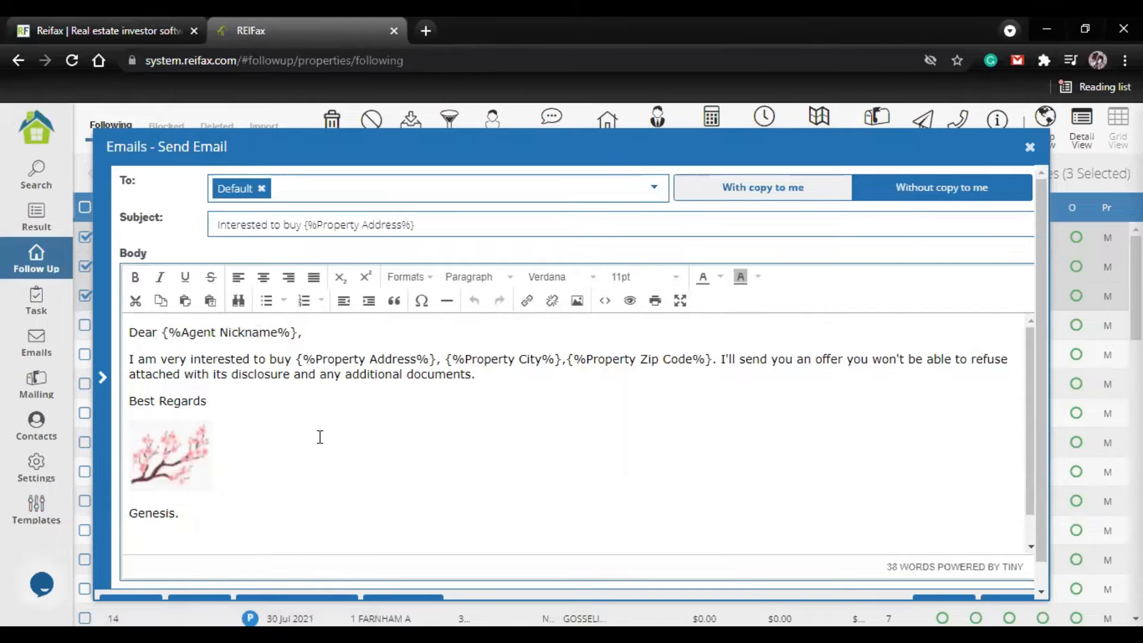
# Step: Look over the email's template text and change its recipients from Default to All Agent Emails
pyautogui.scroll(-1, 165, 457)
pyautogui.scroll(1, 163, 453)
pyautogui.click(653, 187)
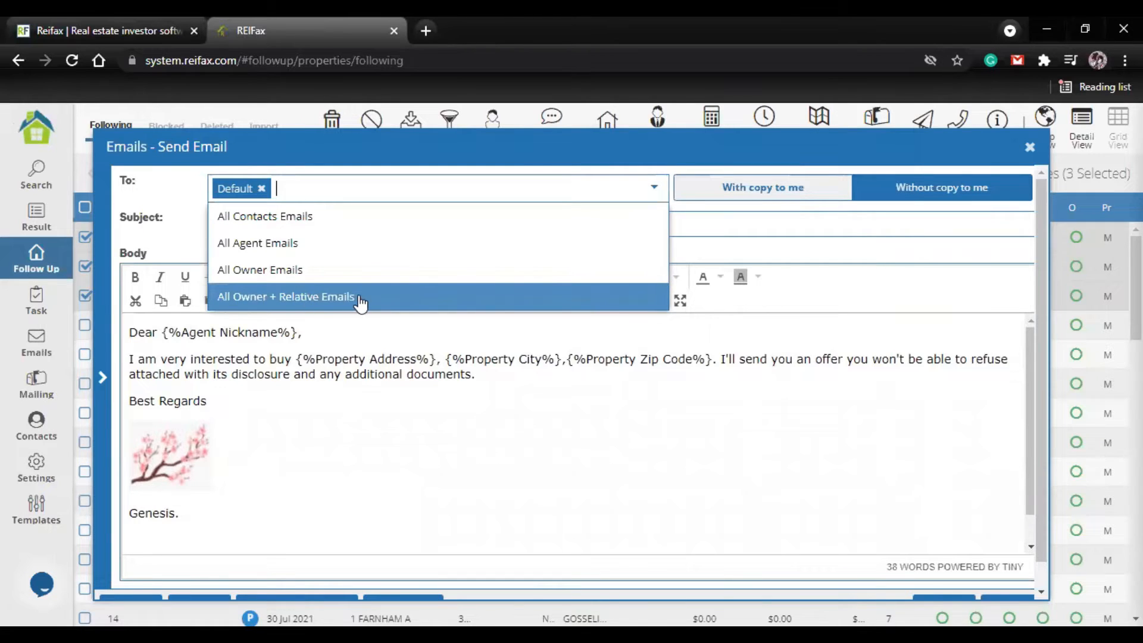
pyautogui.click(309, 248)
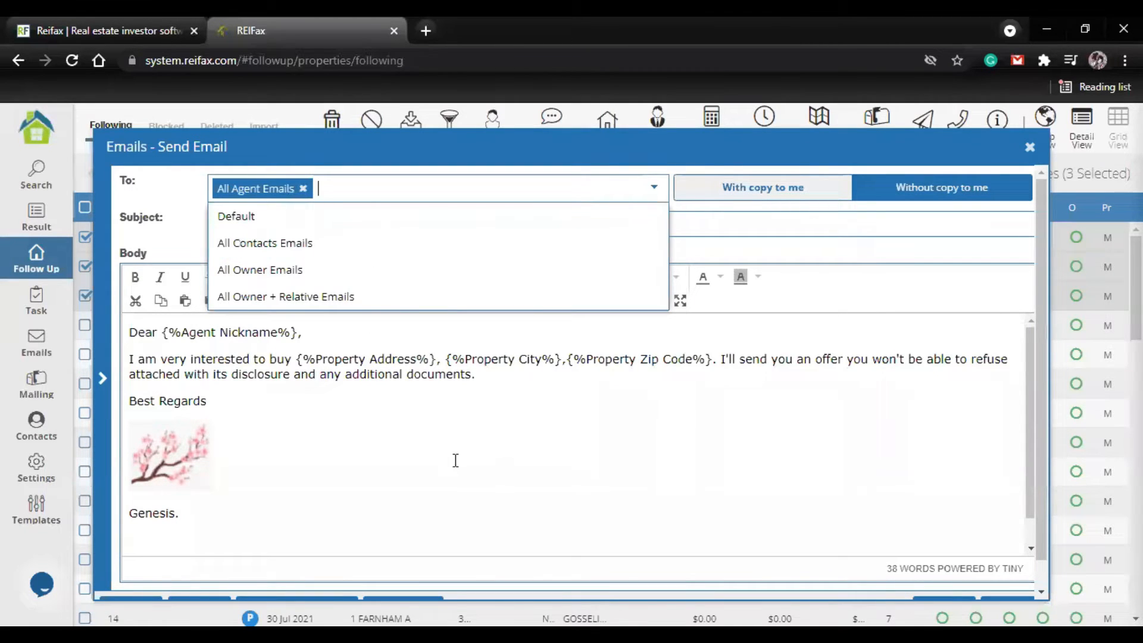
# Step: Look over the variables available for the agent email and its sending options, and close the email without sending it
pyautogui.click(390, 432)
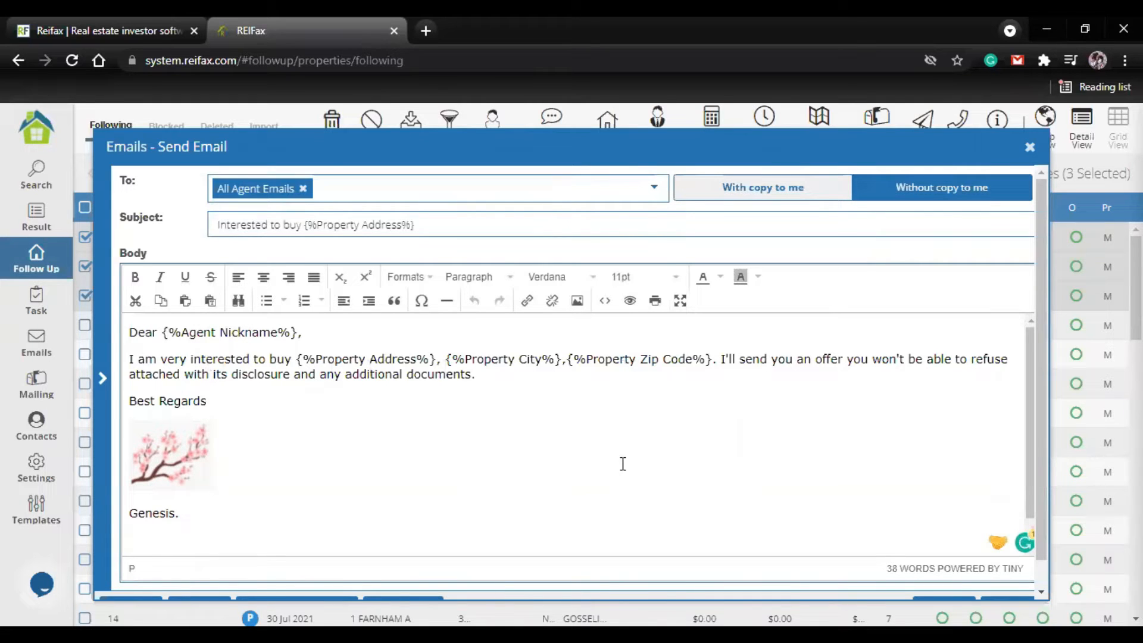
pyautogui.click(105, 379)
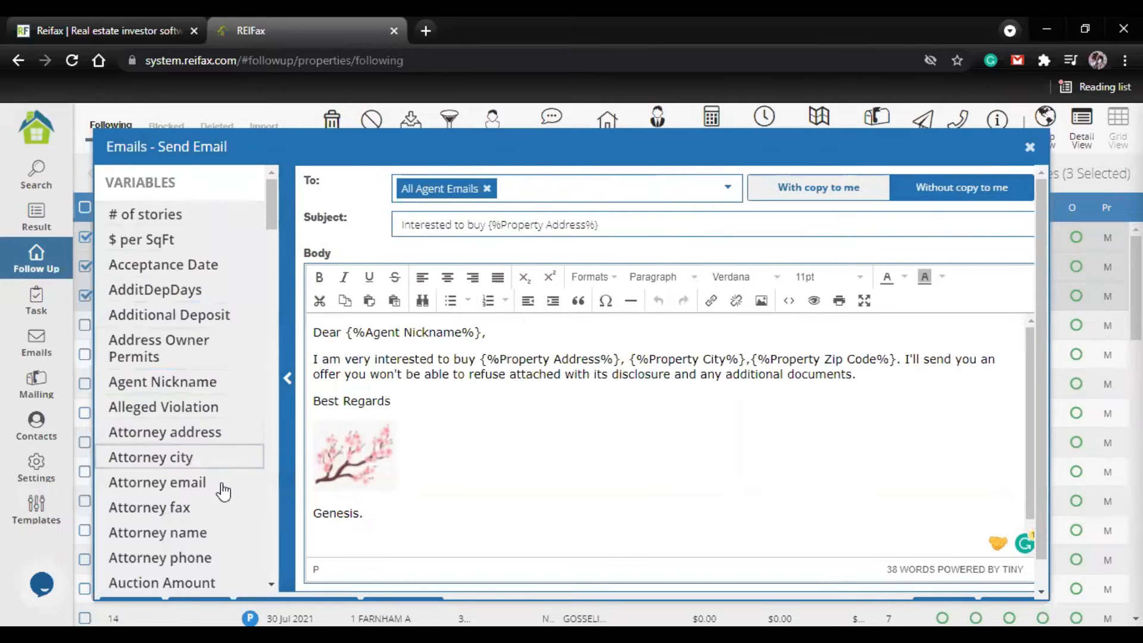
pyautogui.click(292, 320)
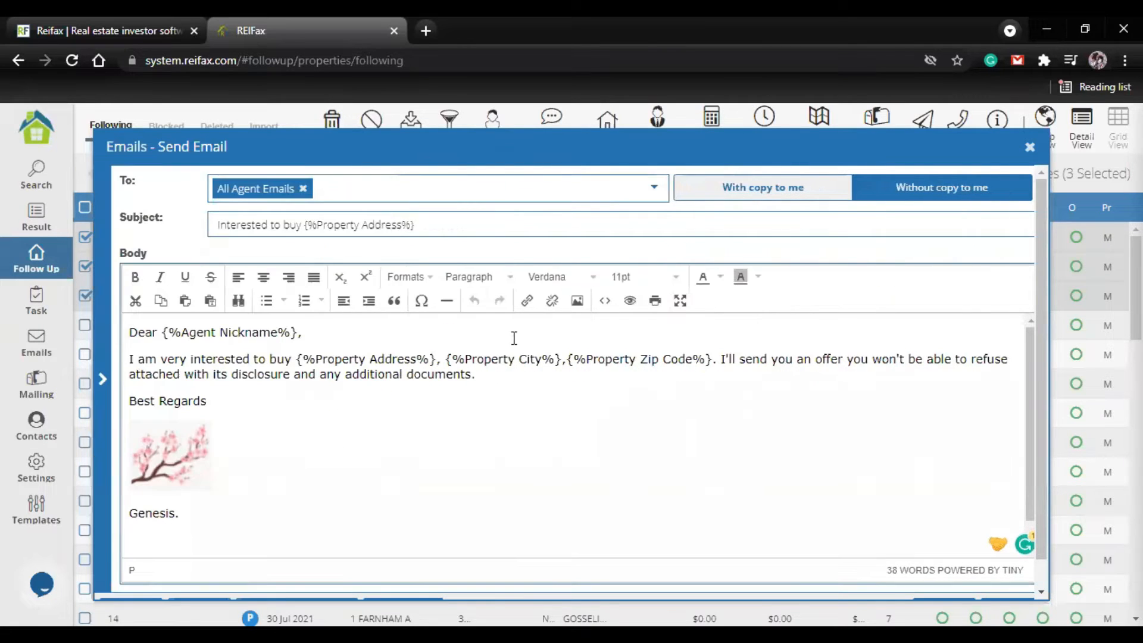
pyautogui.scroll(-1, 904, 492)
pyautogui.scroll(-1, 1024, 545)
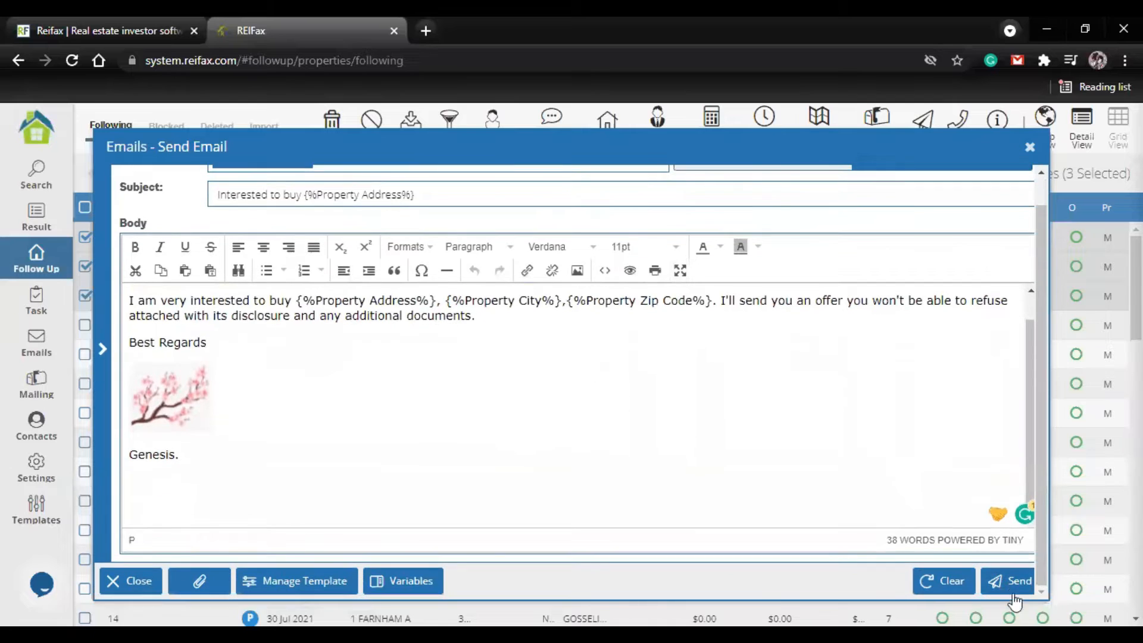
pyautogui.click(1030, 149)
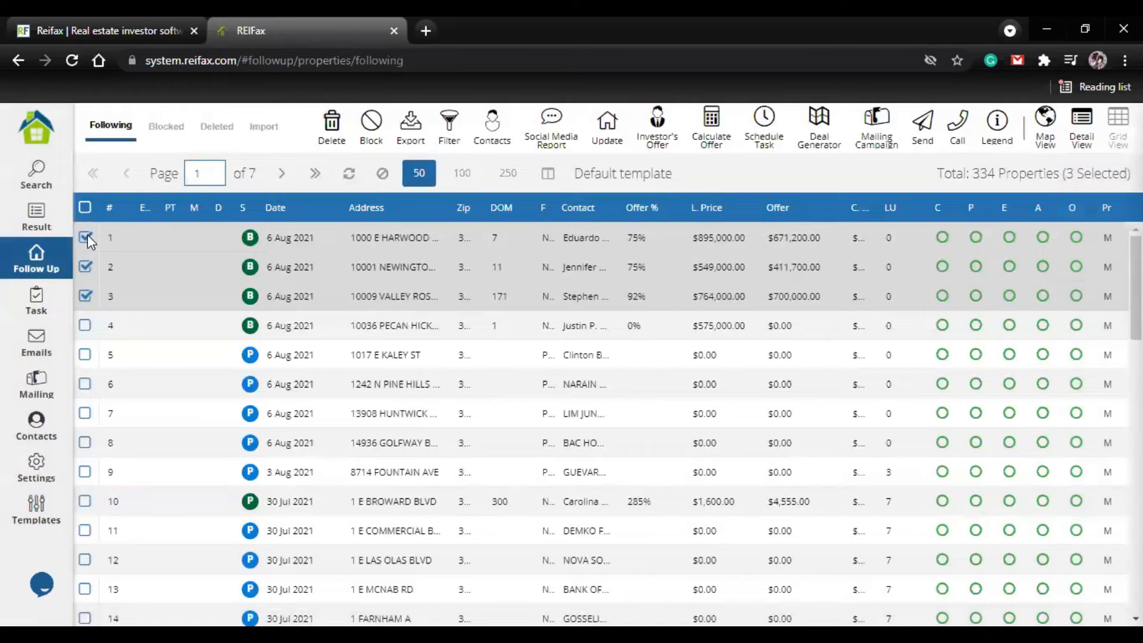
# Step: Clear the property selection and select properties 1, 2 and 3 again in the follow-up list
pyautogui.click(85, 237)
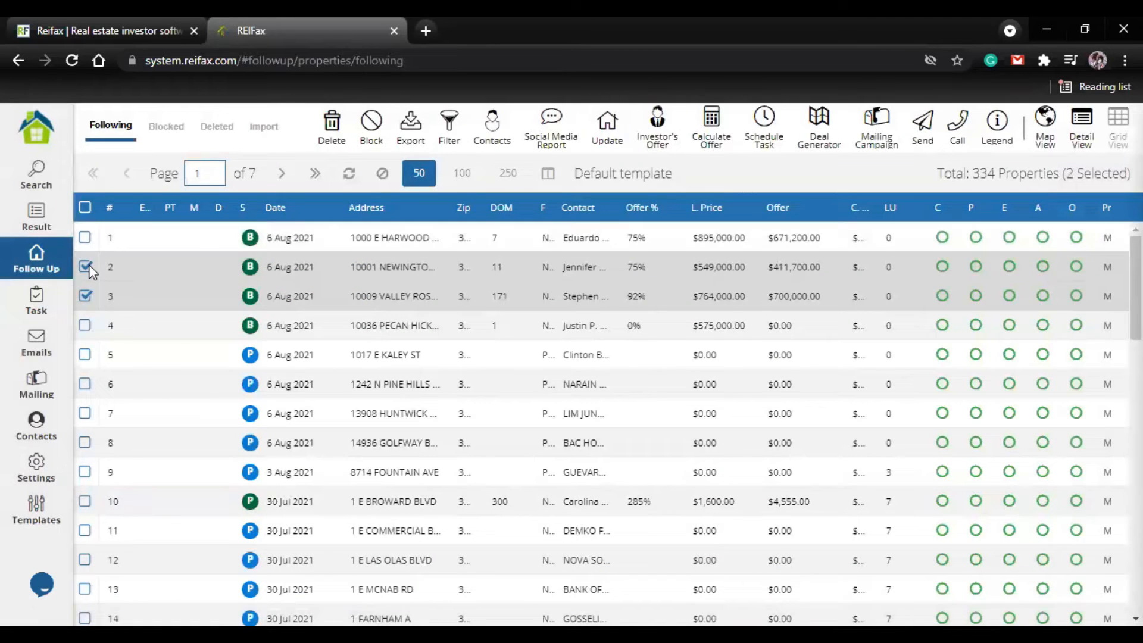
pyautogui.click(85, 266)
pyautogui.click(85, 296)
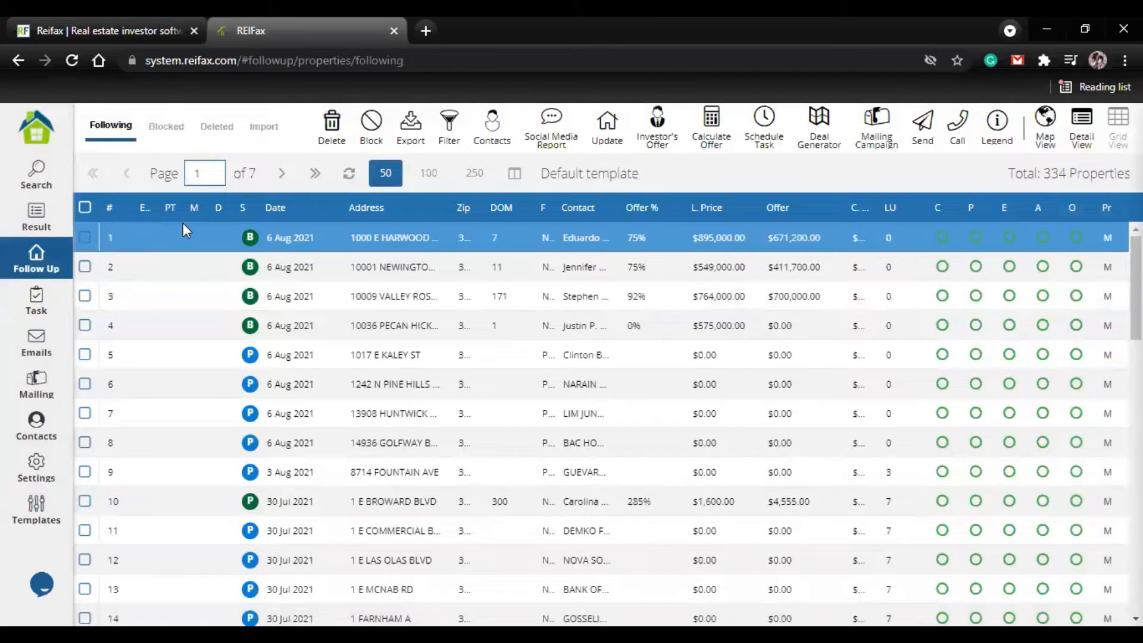
pyautogui.click(86, 237)
pyautogui.click(85, 266)
pyautogui.click(85, 296)
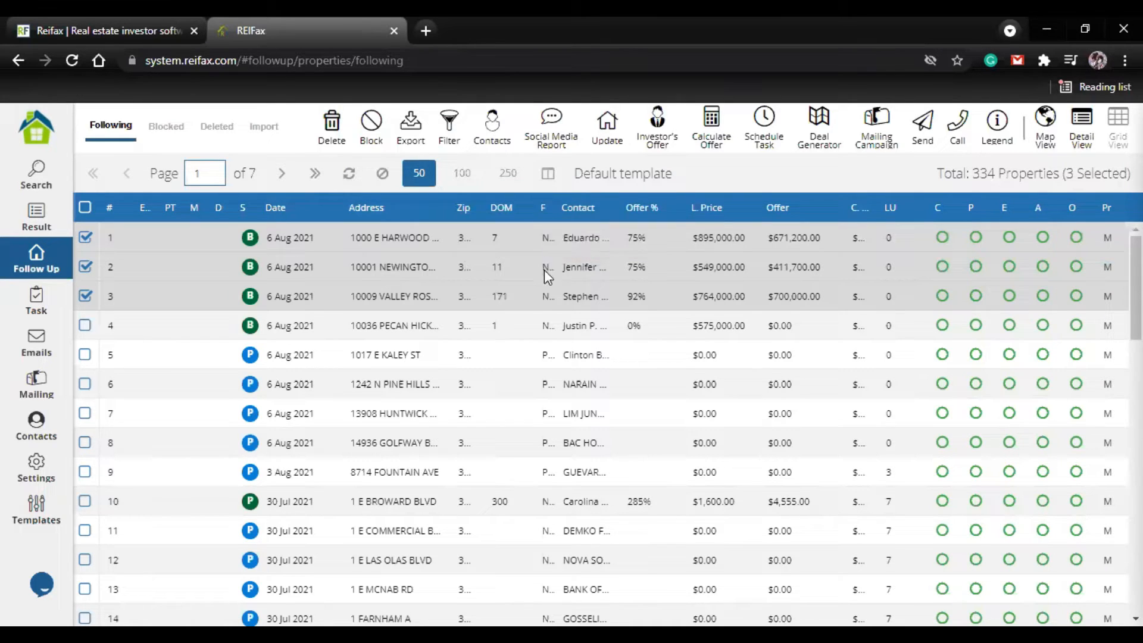
pyautogui.click(546, 358)
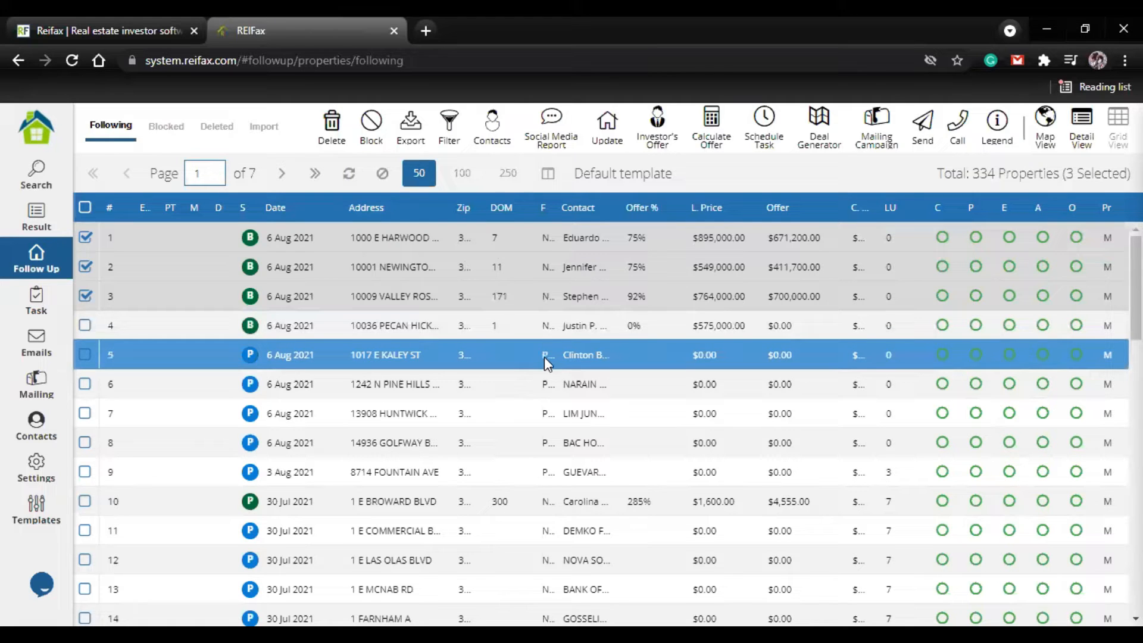
pyautogui.scroll(-3, 543, 426)
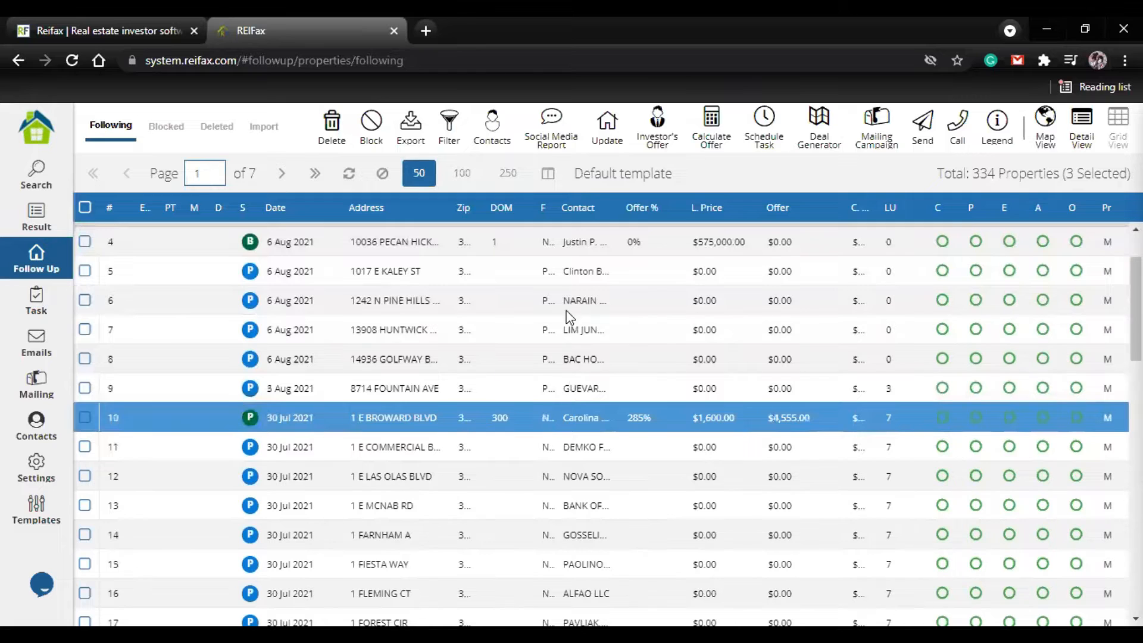
pyautogui.scroll(3, 571, 318)
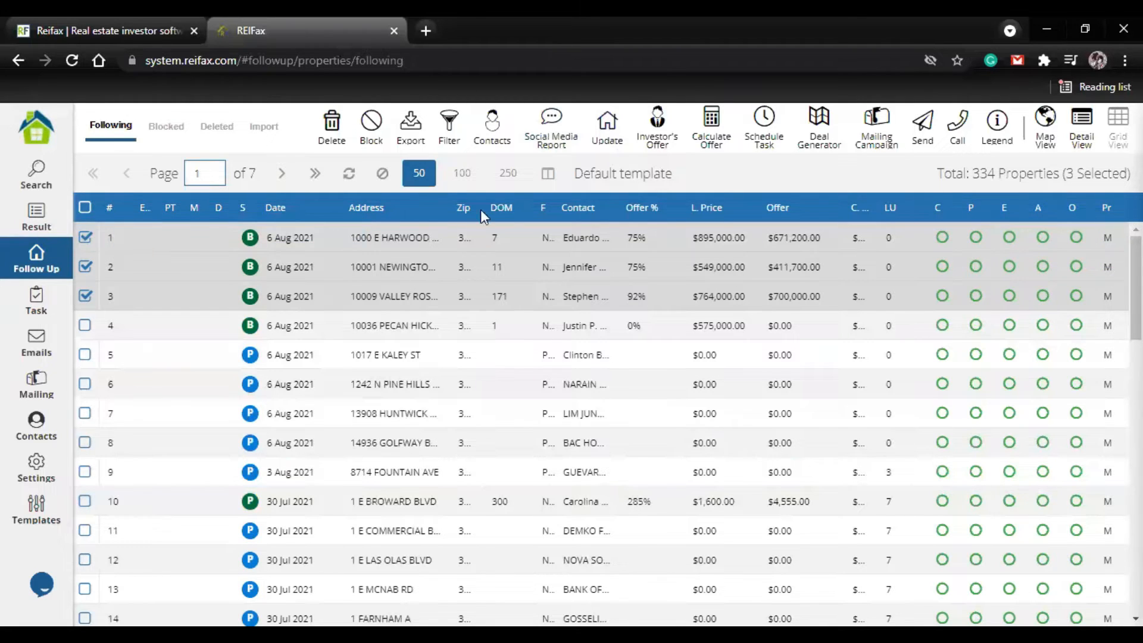
# Step: Start sending documents for the selected properties and choose FAR_BAR_AS_IS_4_2017 Wolog as the contract document
pyautogui.click(920, 134)
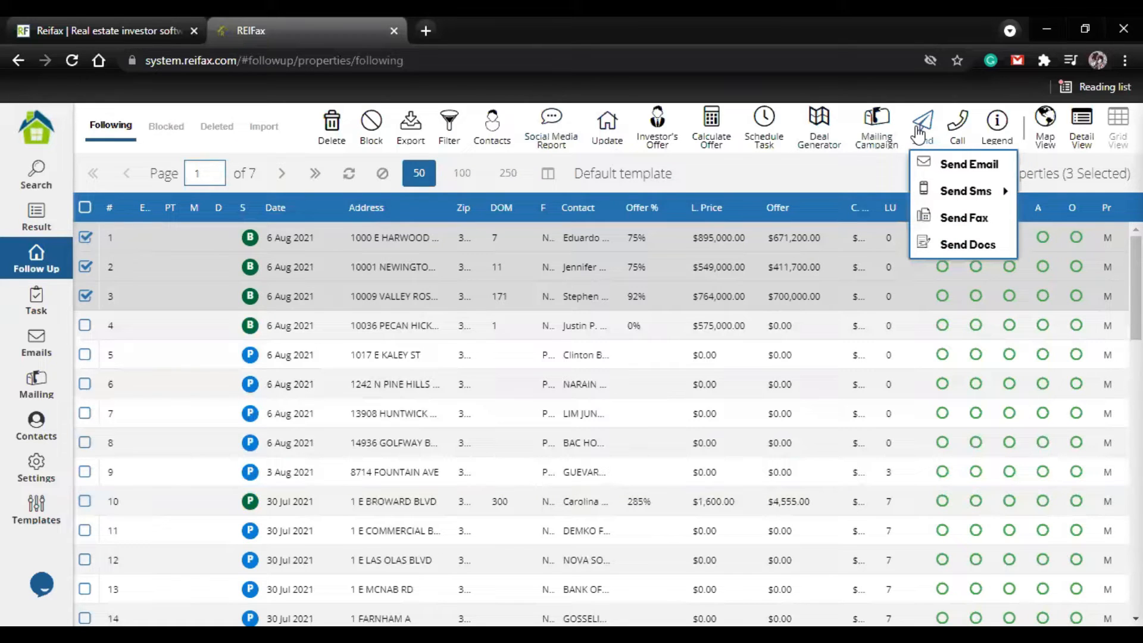
pyautogui.click(969, 245)
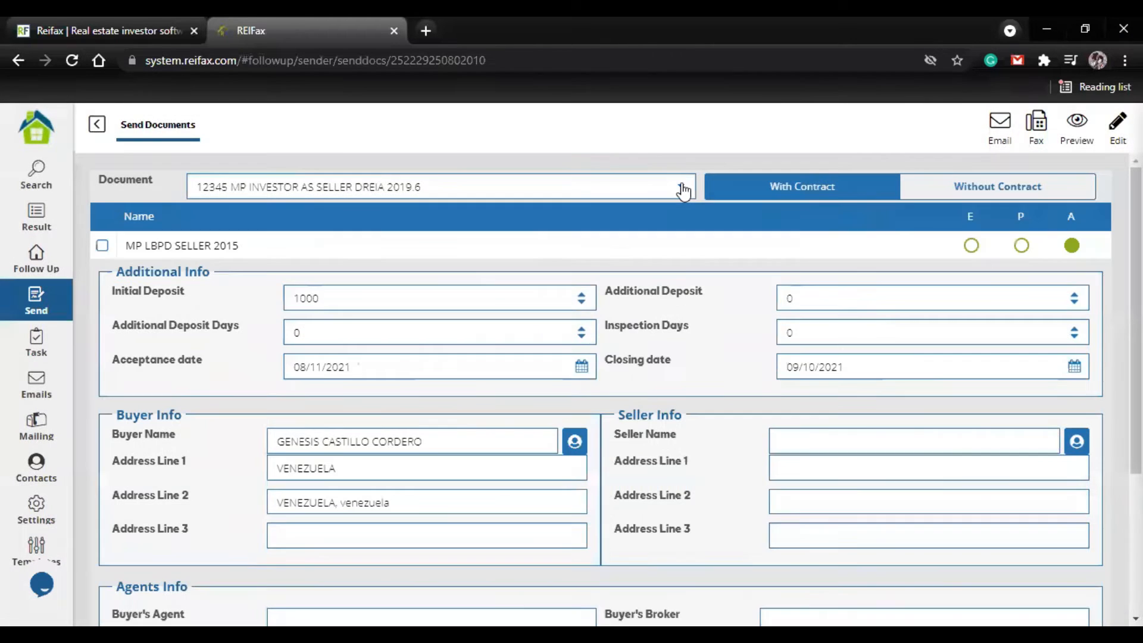
pyautogui.click(683, 191)
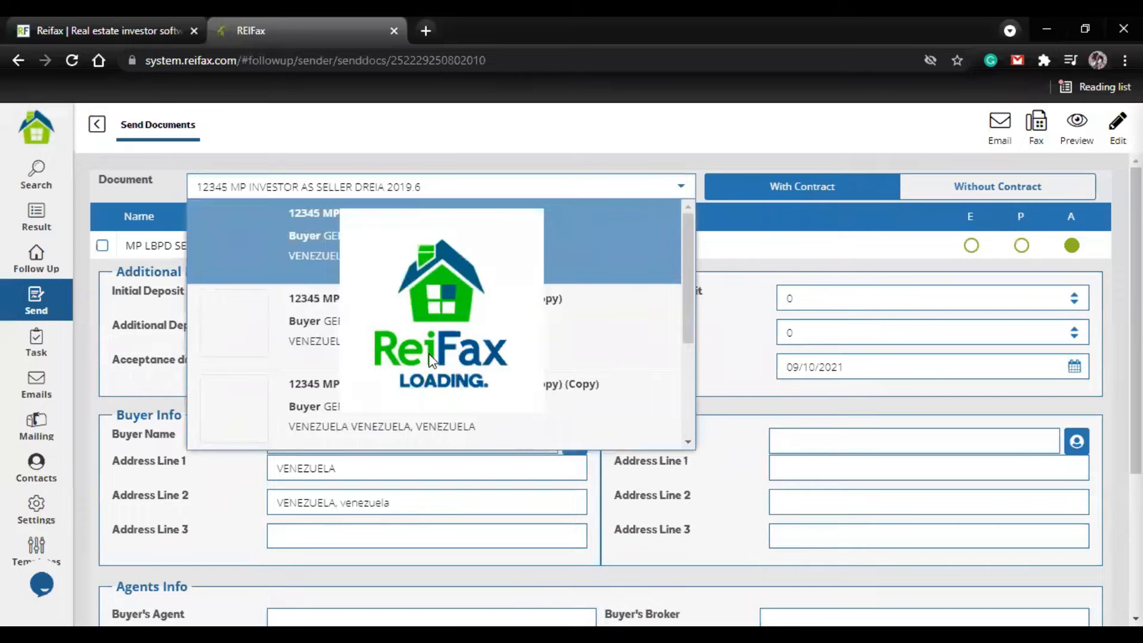
pyautogui.scroll(-3, 362, 403)
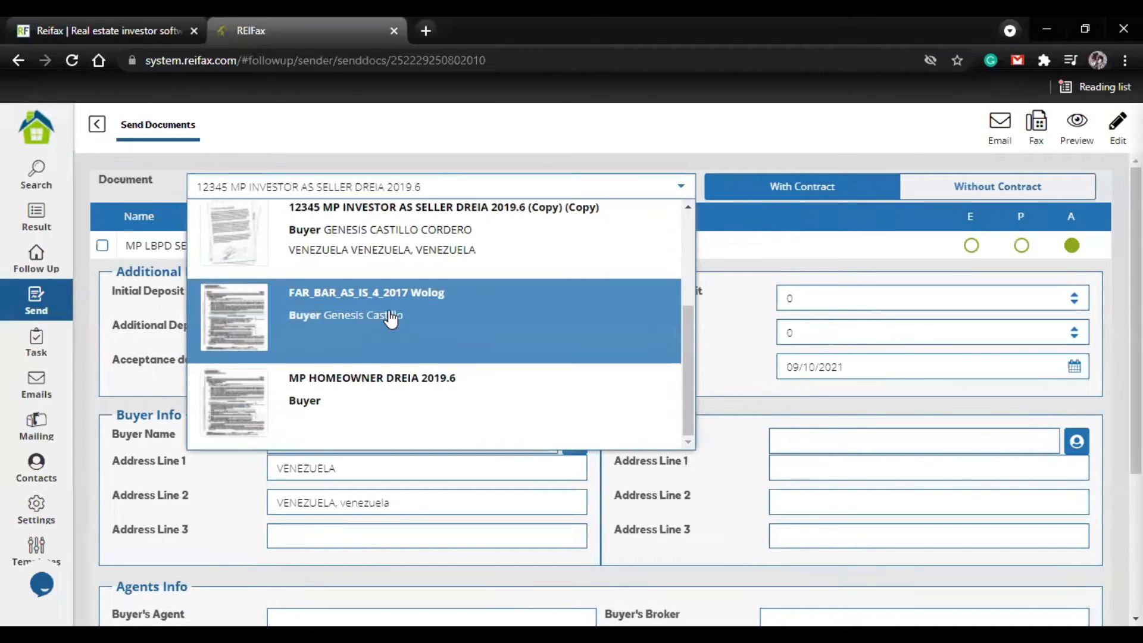
pyautogui.click(389, 310)
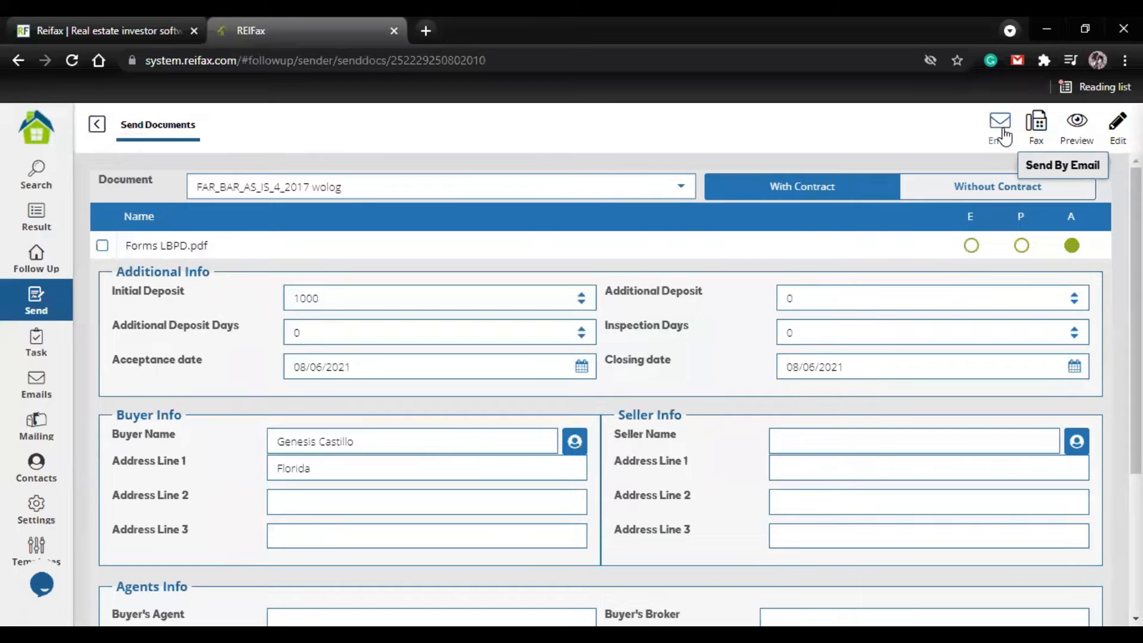
# Step: Leave the document form without sending and deselect properties 1, 2 and 3 in the follow-up list
pyautogui.click(95, 131)
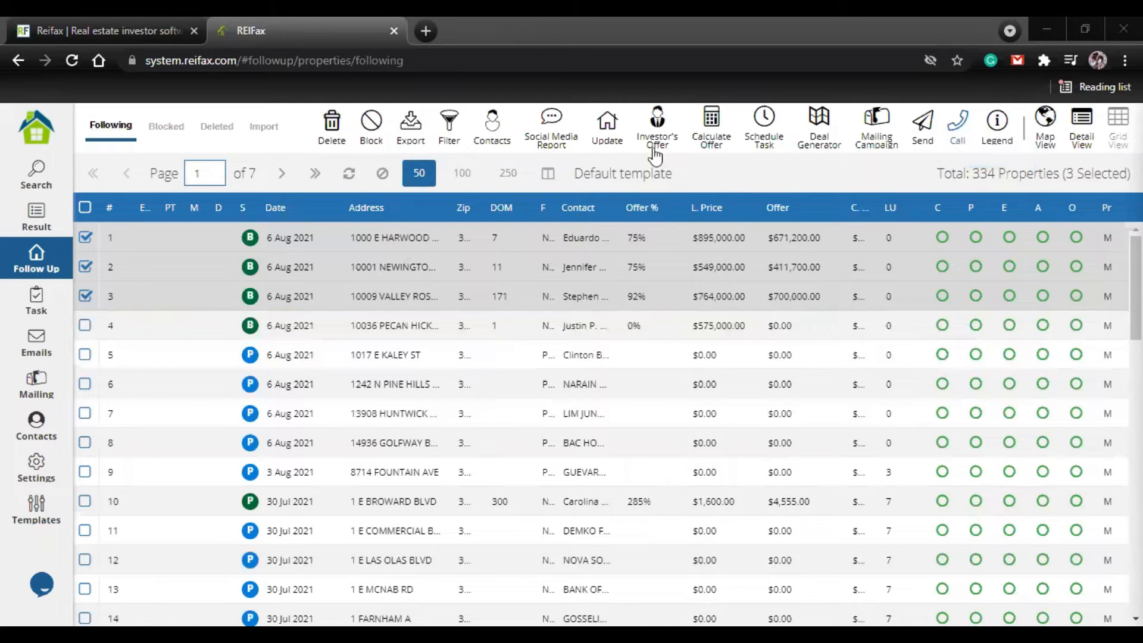
pyautogui.click(89, 240)
pyautogui.click(86, 268)
pyautogui.click(86, 297)
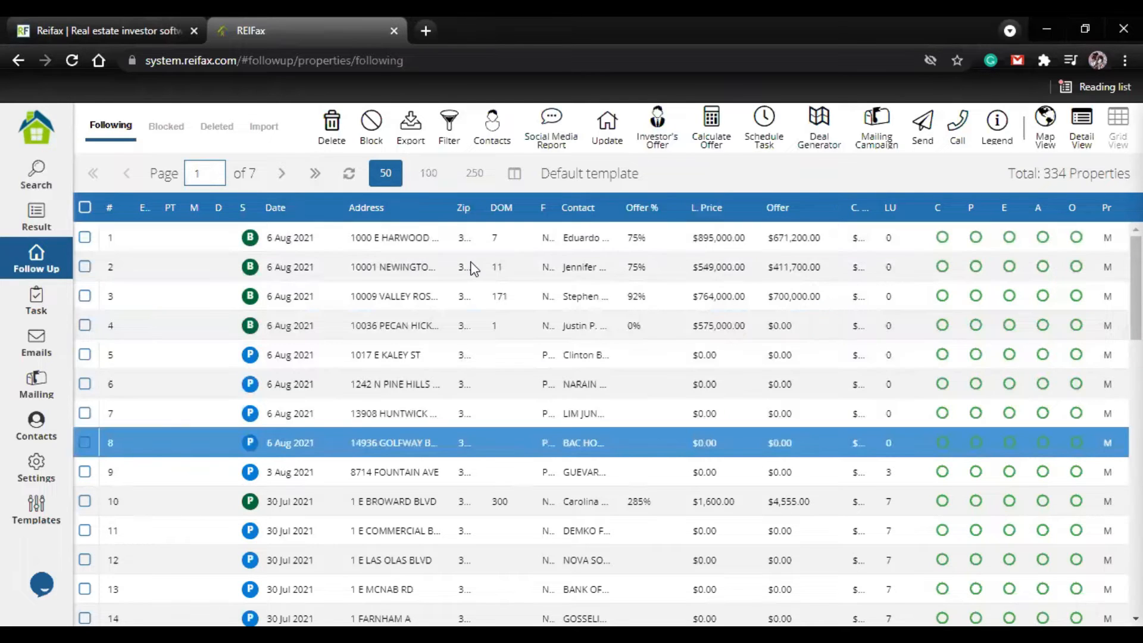
# Step: Switch the followed properties to Detail View and browse their photos, contacts and offer details
pyautogui.click(1082, 123)
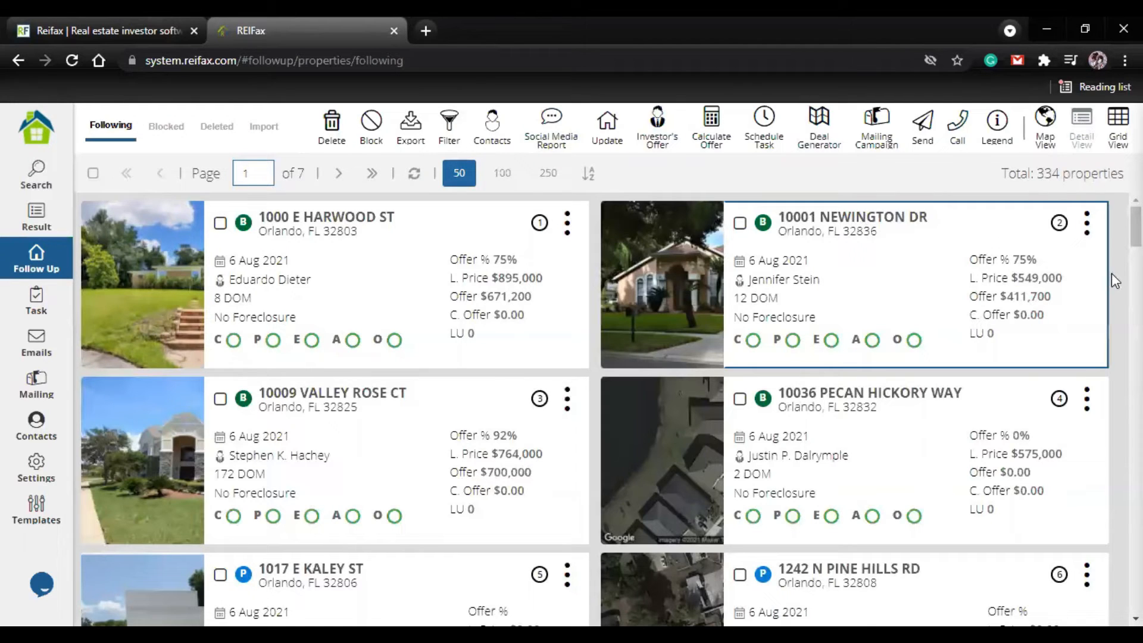
pyautogui.scroll(-3, 129, 325)
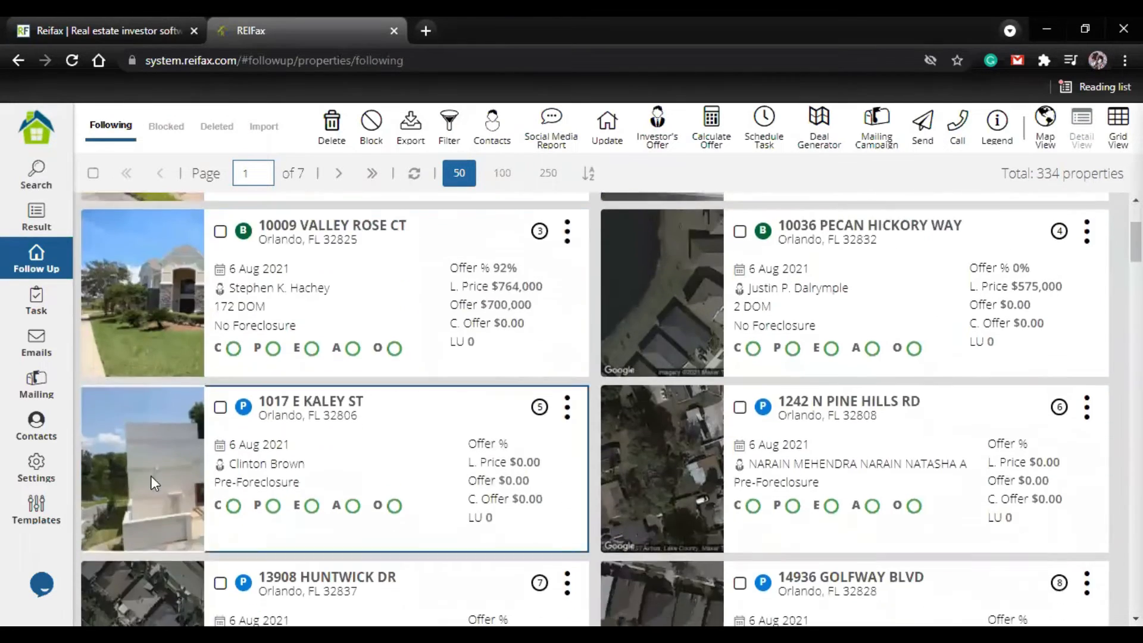
pyautogui.scroll(-1, 158, 476)
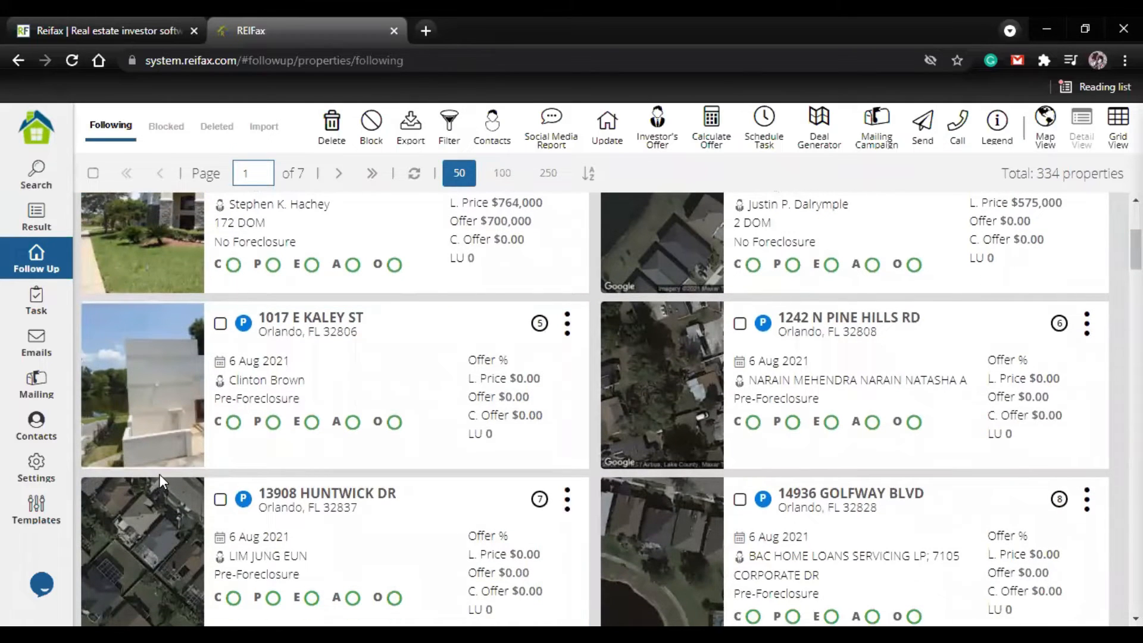
pyautogui.scroll(-4, 643, 416)
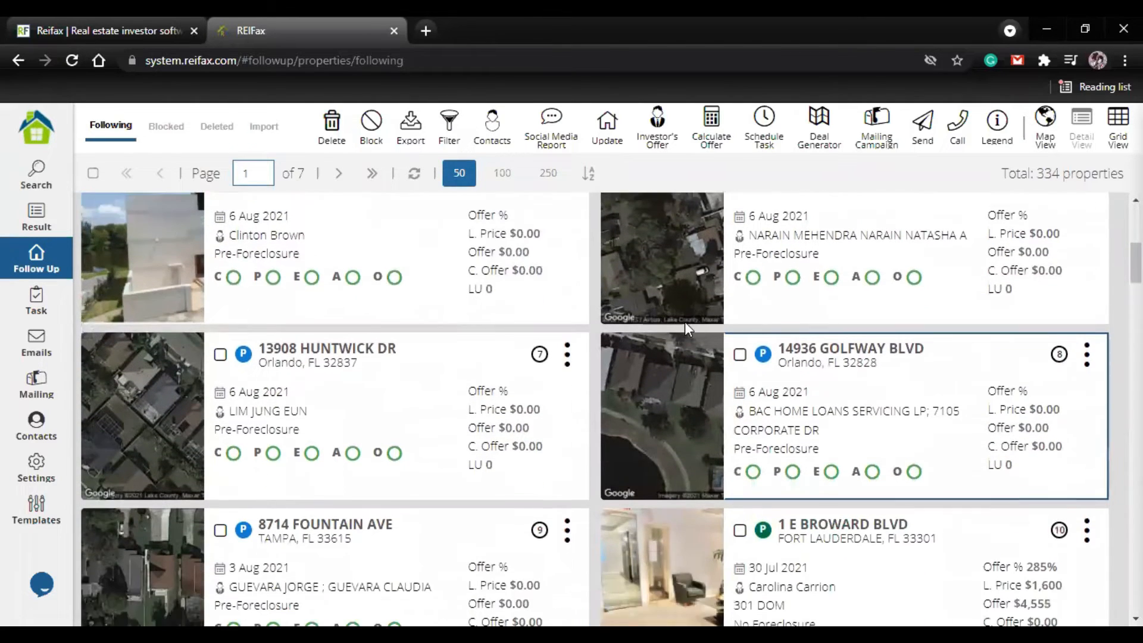
pyautogui.scroll(-2, 443, 406)
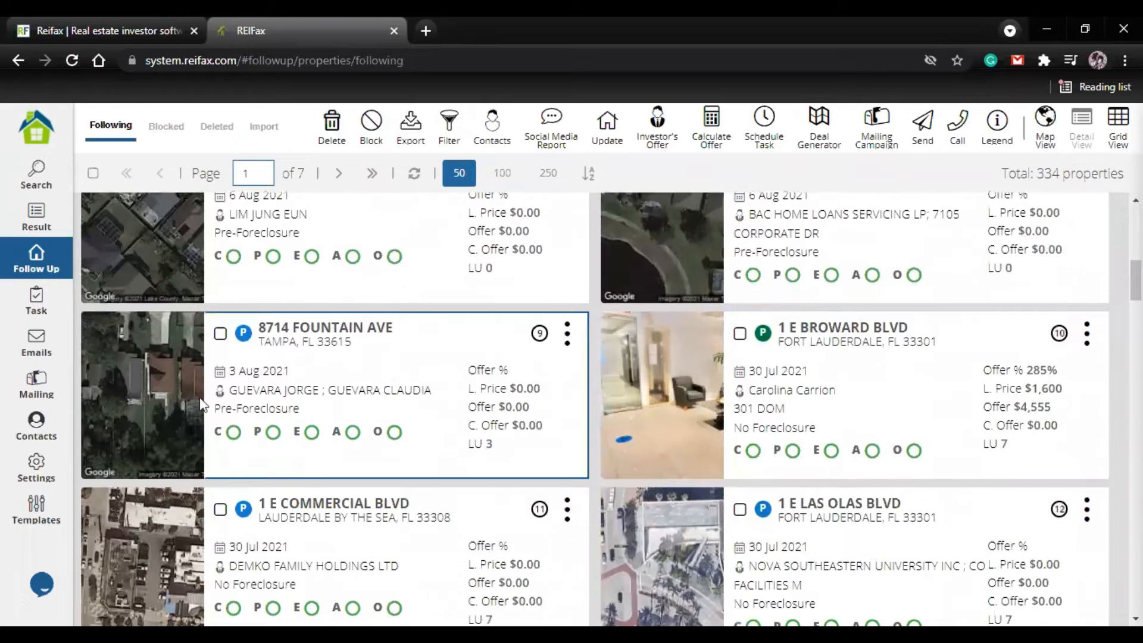
pyautogui.scroll(5, 872, 330)
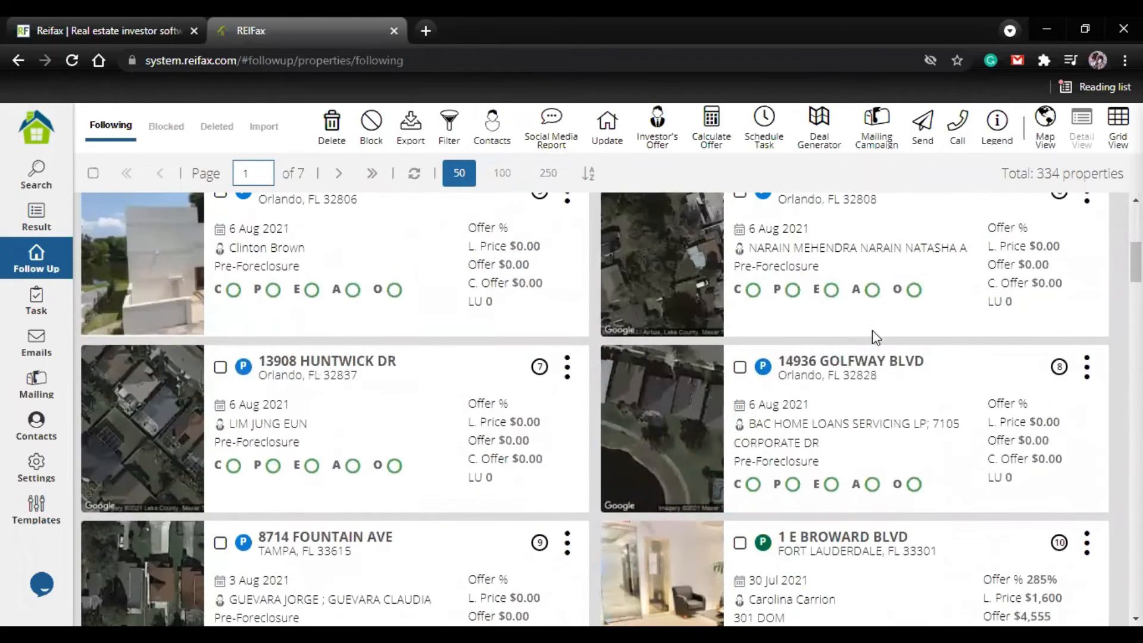
pyautogui.scroll(4, 873, 330)
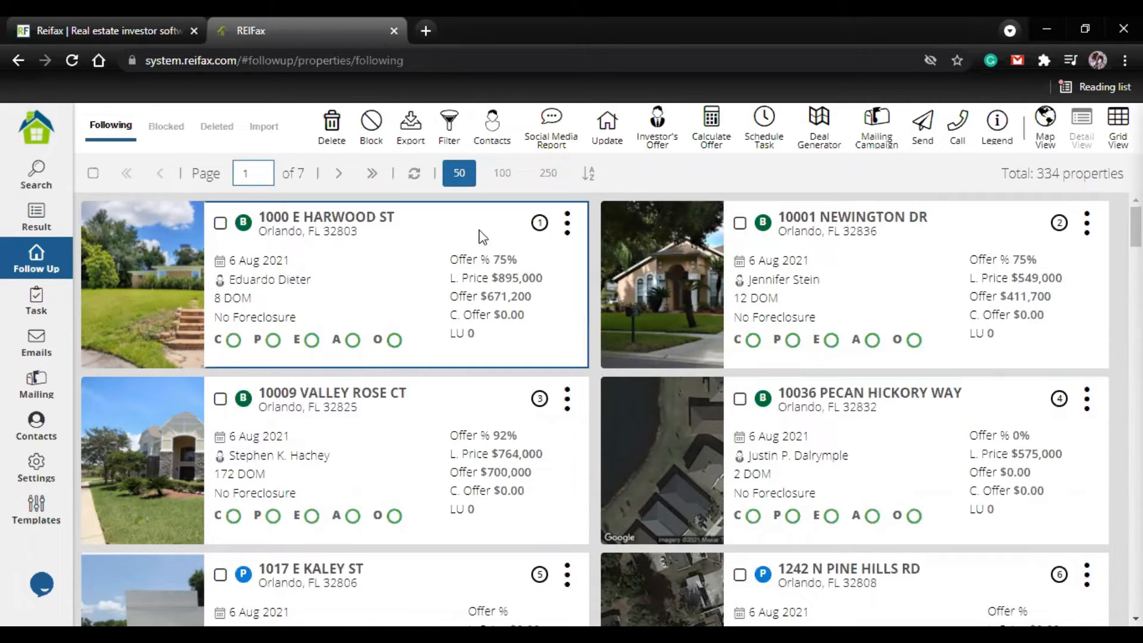
# Step: View the followed properties' locations on the map toward the eastern United States, and return to Grid View
pyautogui.click(1047, 128)
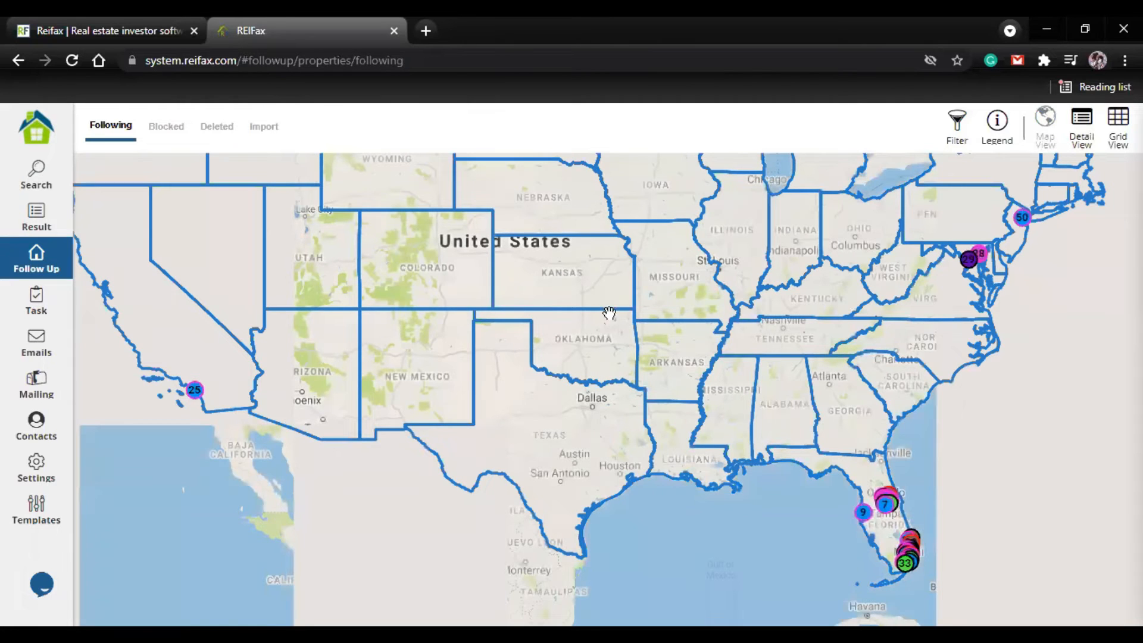
pyautogui.moveTo(728, 366); pyautogui.dragTo(636, 340)
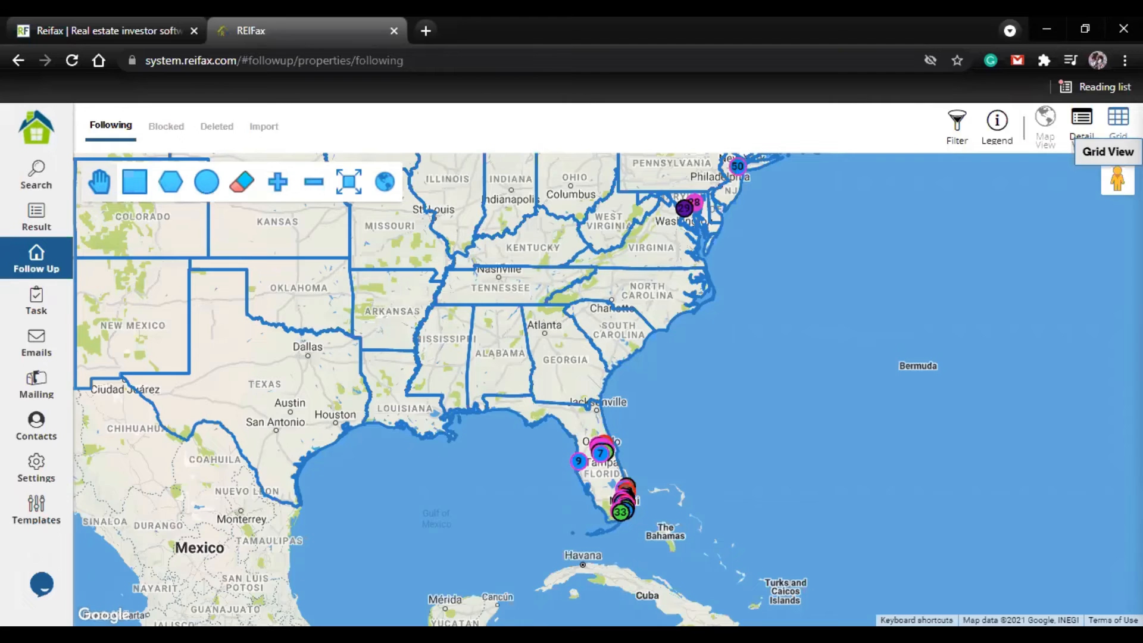
pyautogui.click(1118, 122)
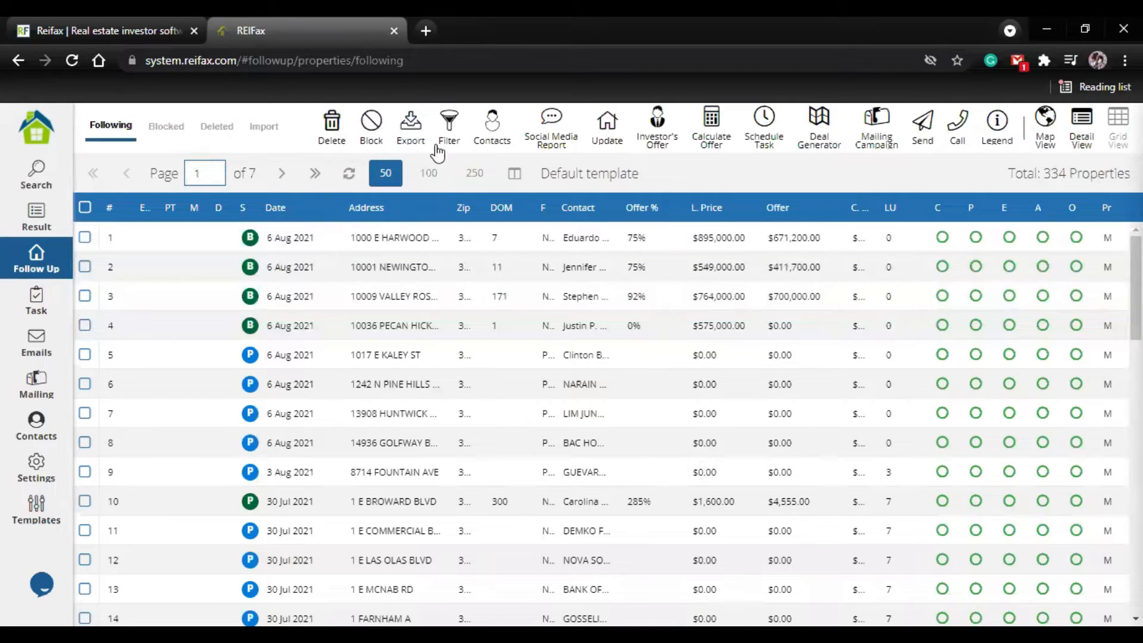
# Step: Filter the followed properties by the follow-up type Buying and look through the filtered list
pyautogui.click(450, 130)
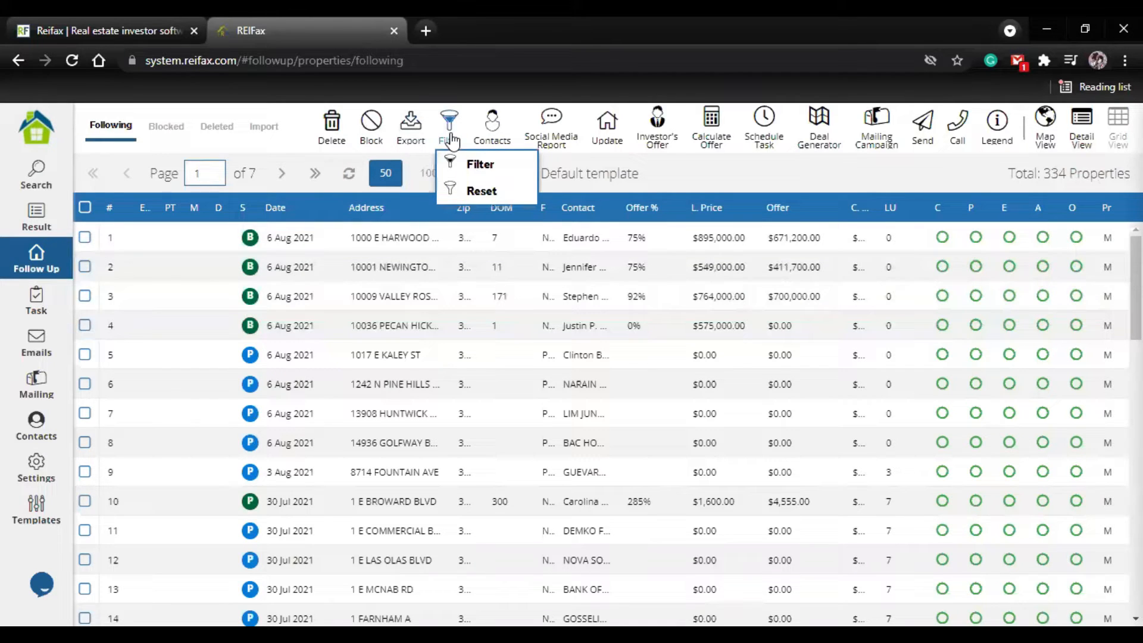
pyautogui.click(505, 167)
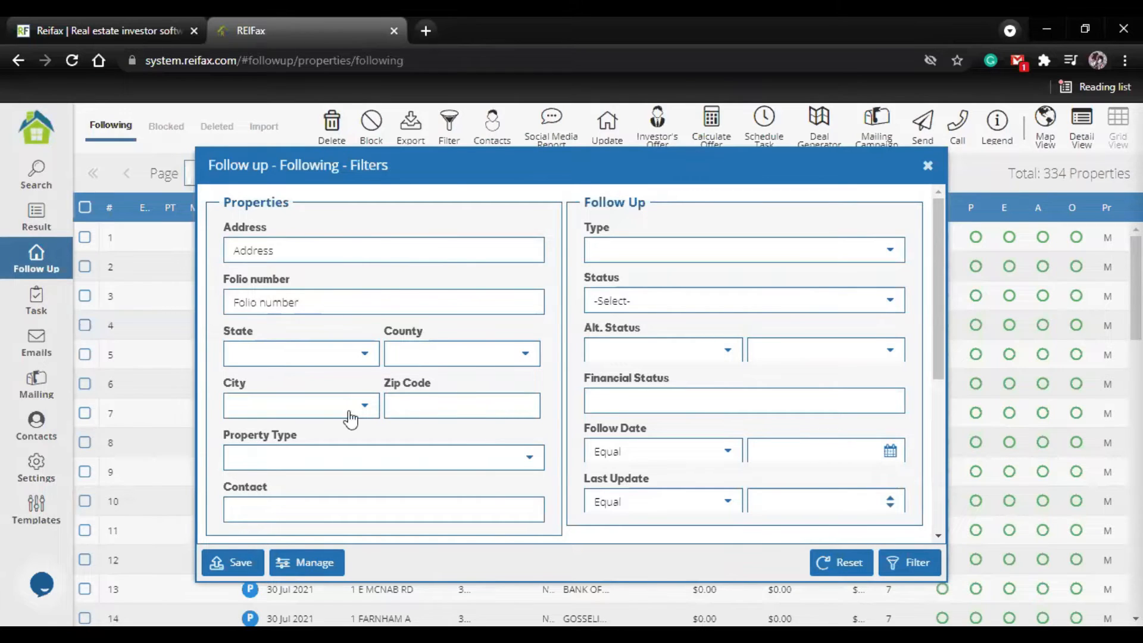
pyautogui.scroll(-3, 349, 414)
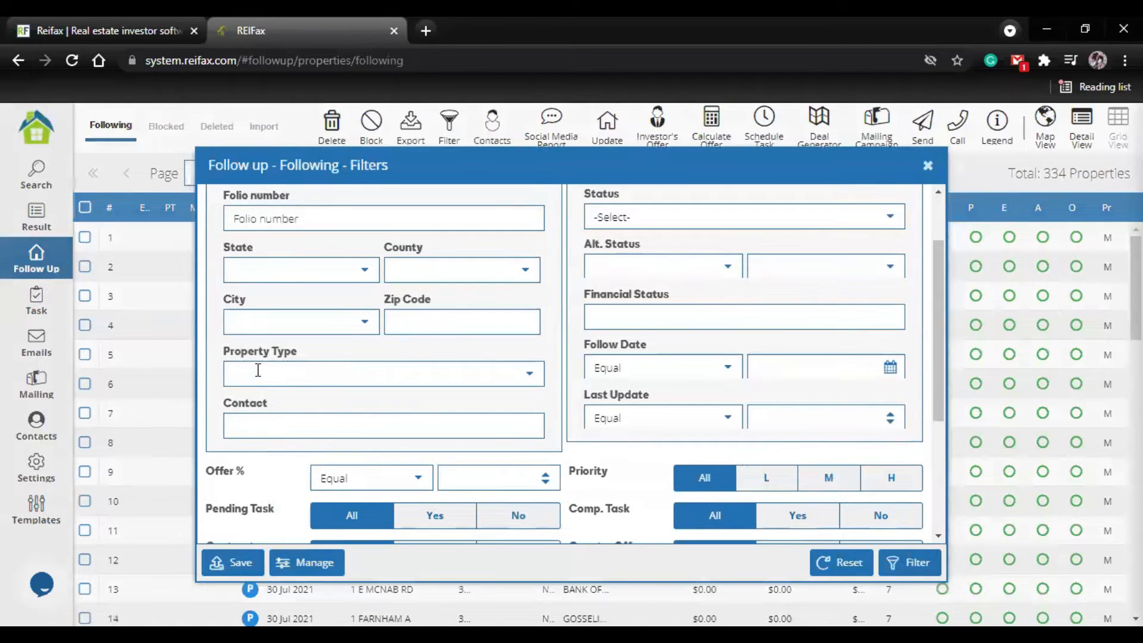
pyautogui.scroll(3, 381, 369)
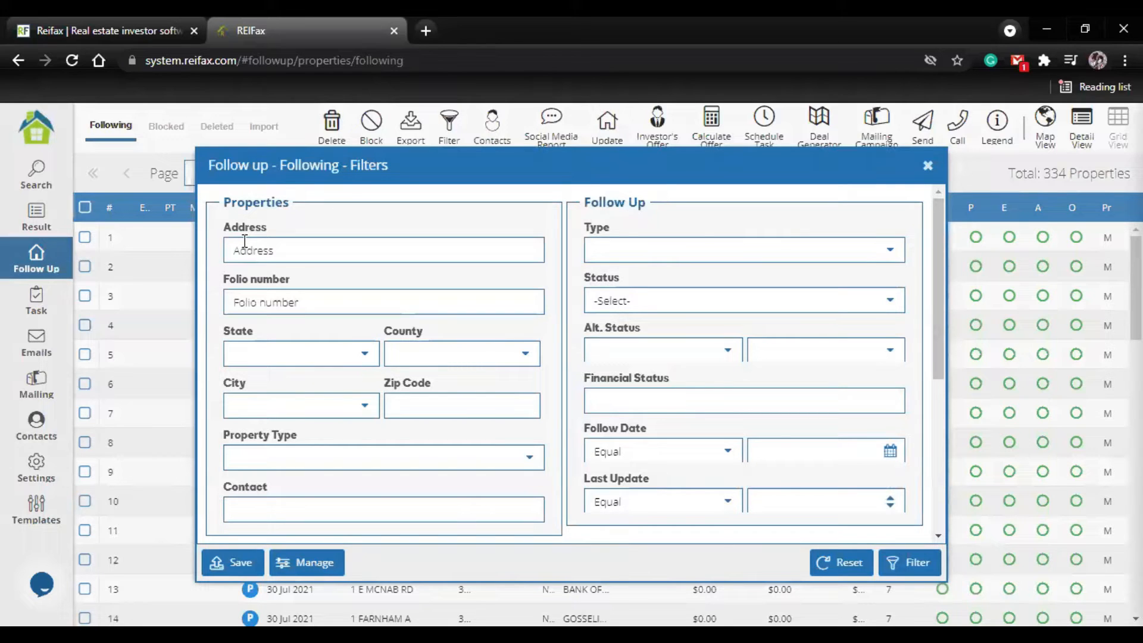
pyautogui.click(890, 251)
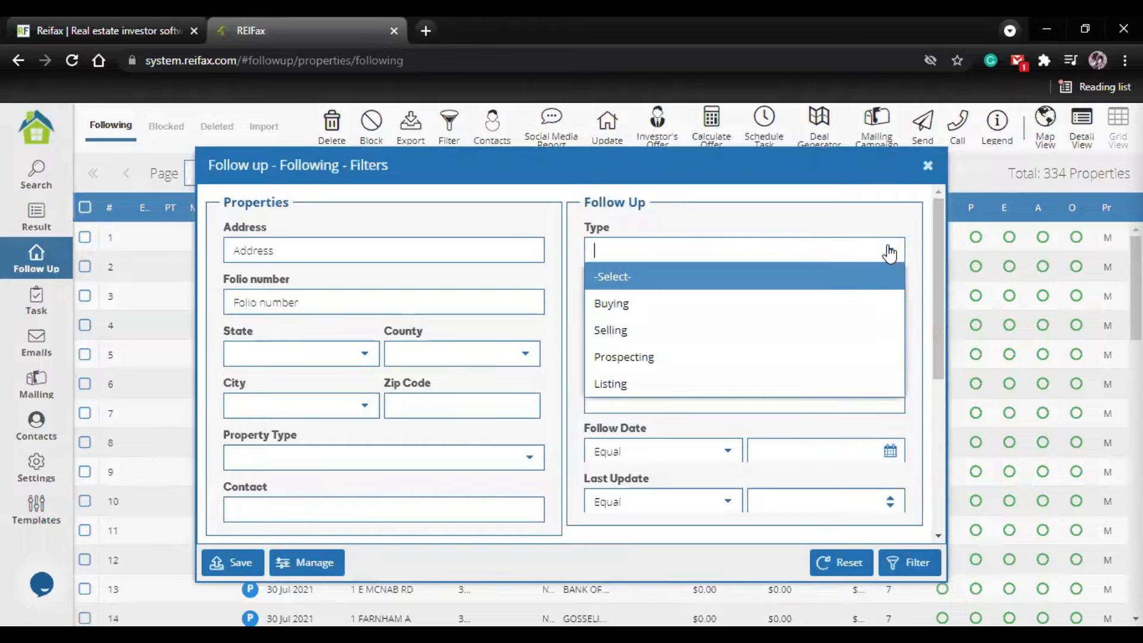
pyautogui.click(636, 302)
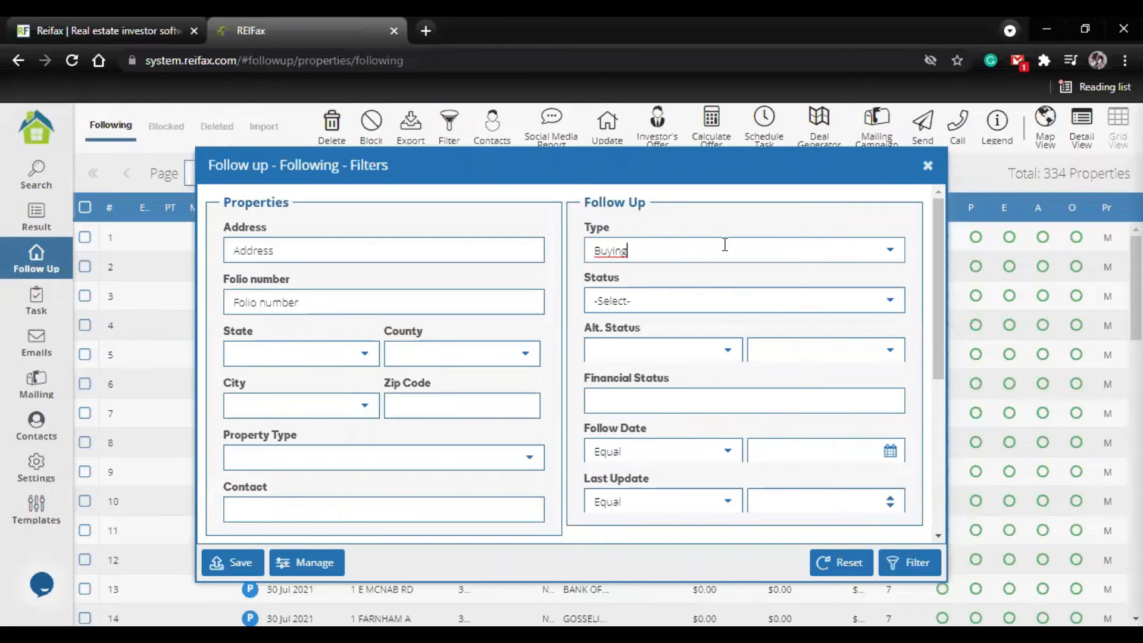
pyautogui.click(910, 570)
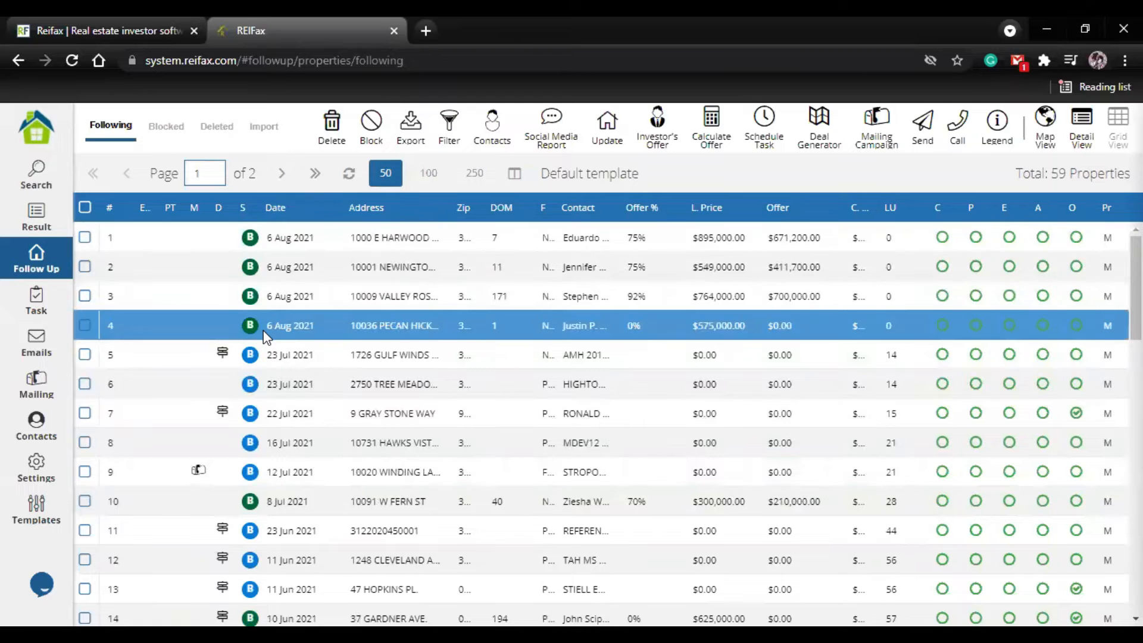
pyautogui.scroll(-5, 265, 338)
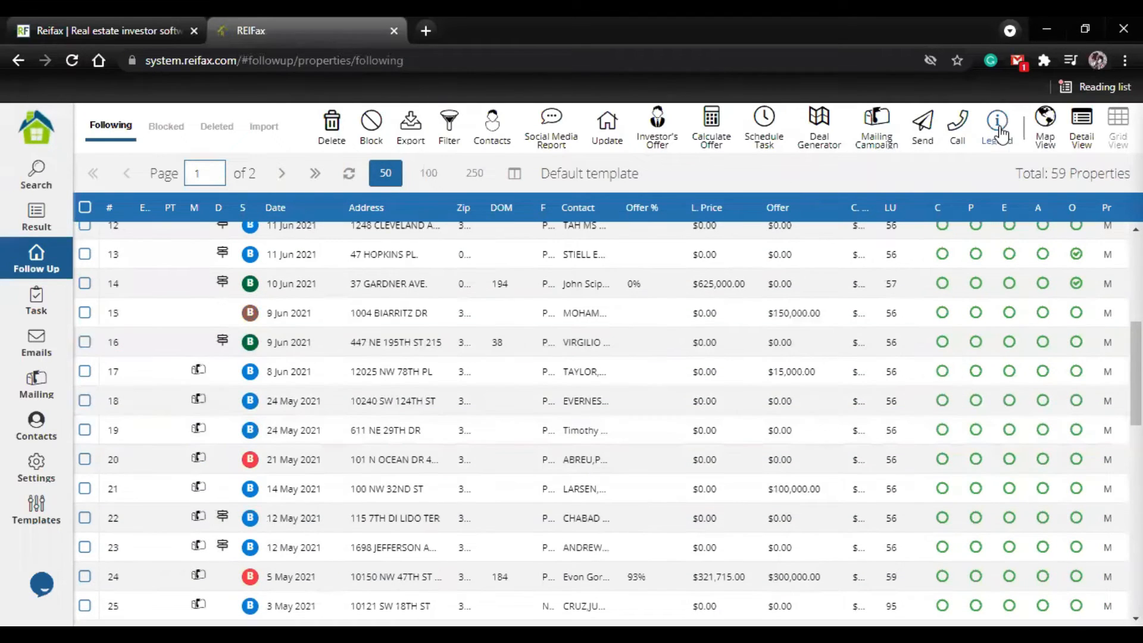
# Step: Read through the Follow Up legend explaining the follow-up status symbols and close it
pyautogui.click(997, 126)
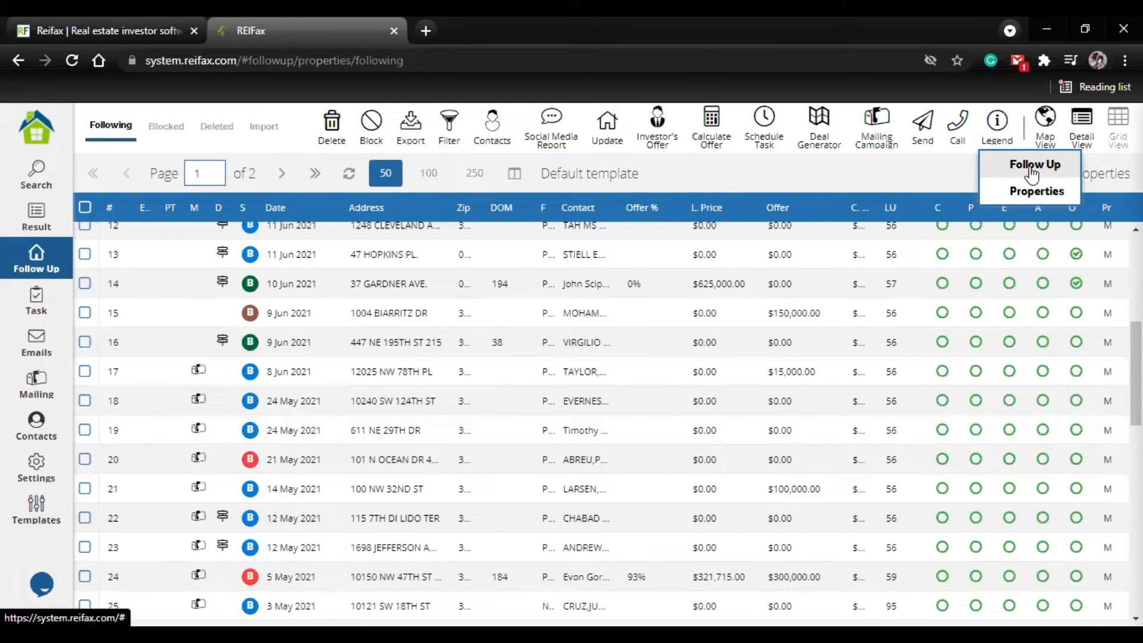
pyautogui.click(1033, 168)
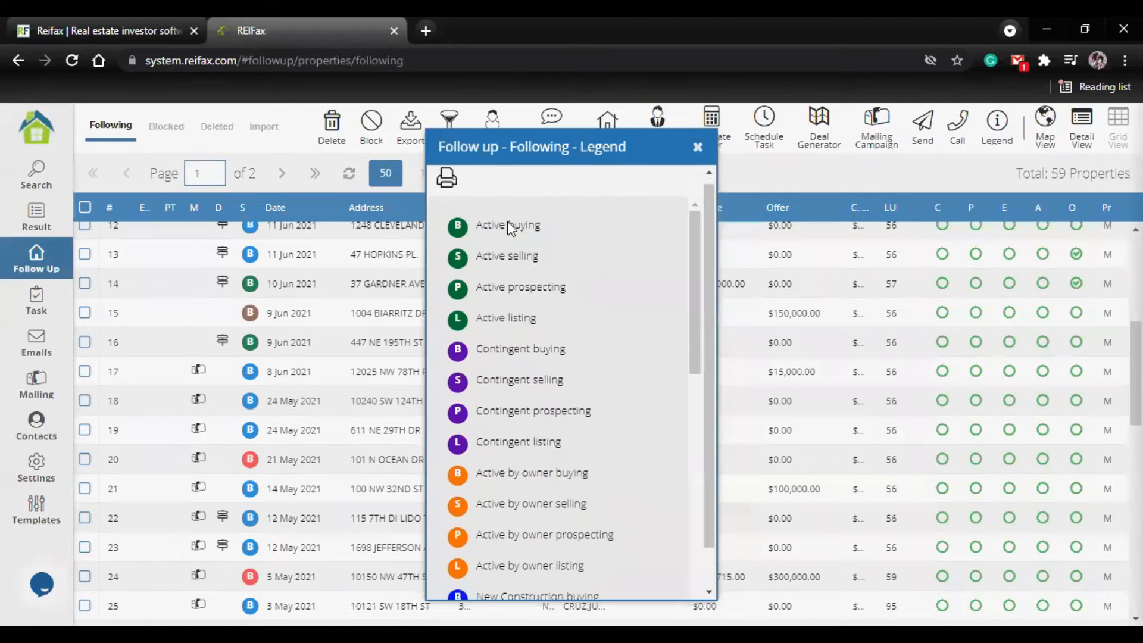
pyautogui.scroll(-6, 491, 432)
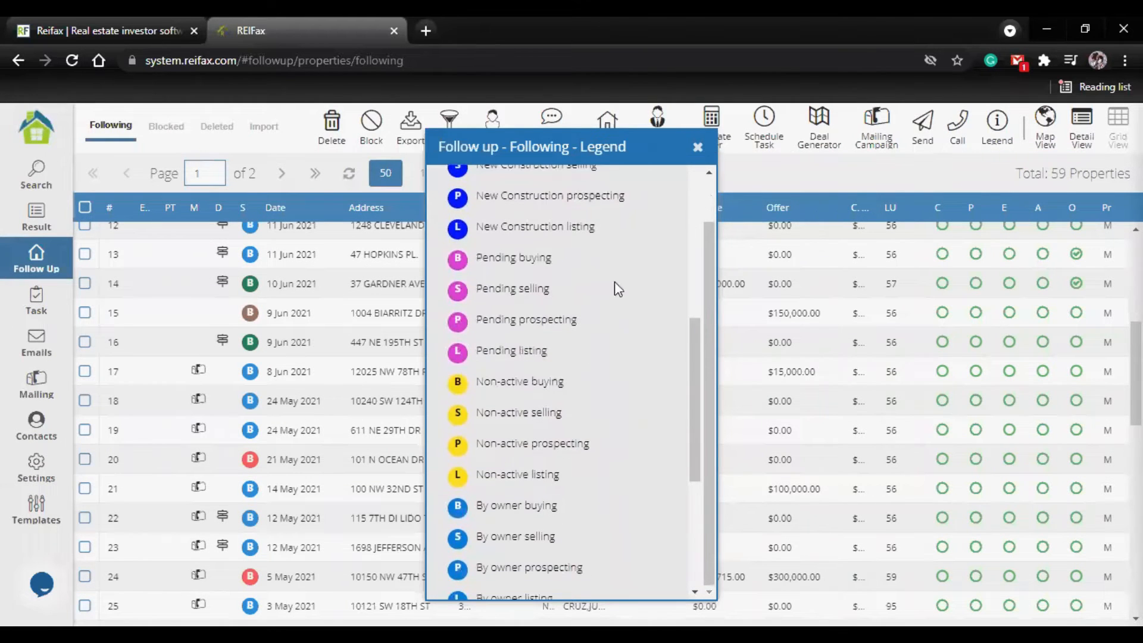
pyautogui.scroll(-3, 613, 288)
pyautogui.click(698, 146)
pyautogui.click(504, 338)
pyautogui.scroll(3, 503, 338)
# Step: Review the Properties legend of status colors and codes, close it, and check the markers across the filtered list
pyautogui.click(997, 128)
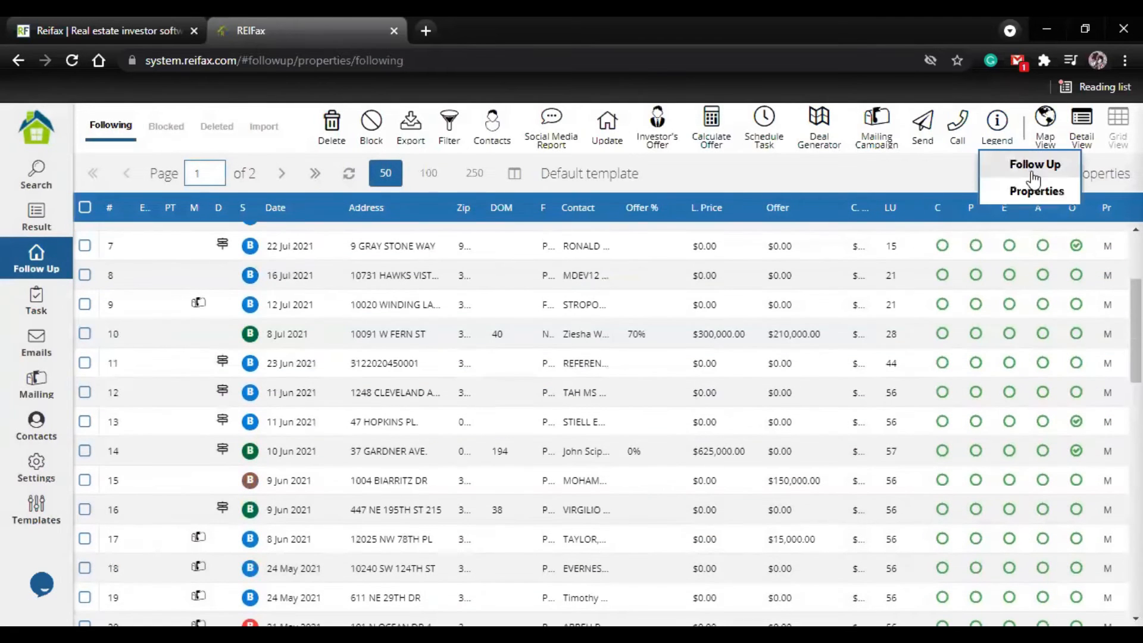
pyautogui.click(1037, 192)
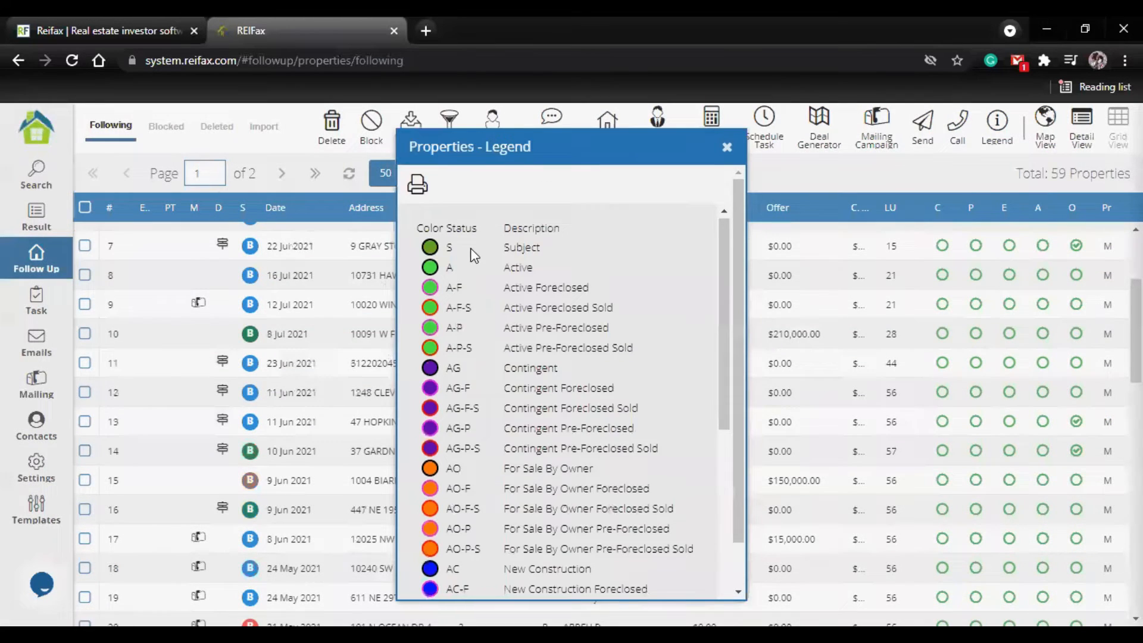
pyautogui.scroll(-3, 476, 291)
pyautogui.scroll(-1, 476, 292)
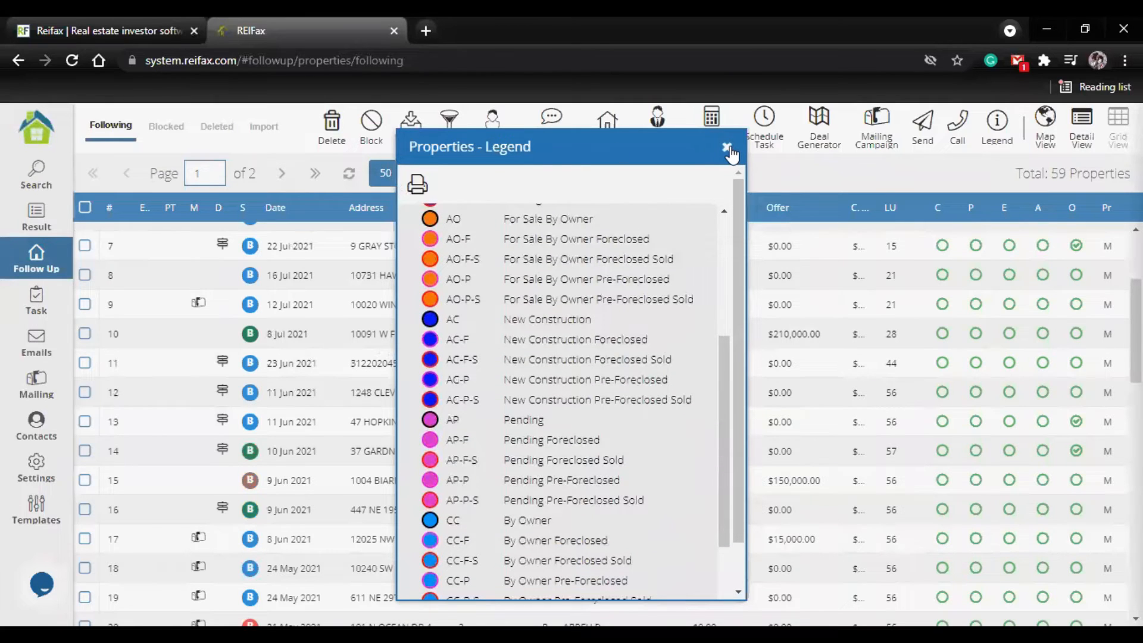
pyautogui.scroll(3, 301, 364)
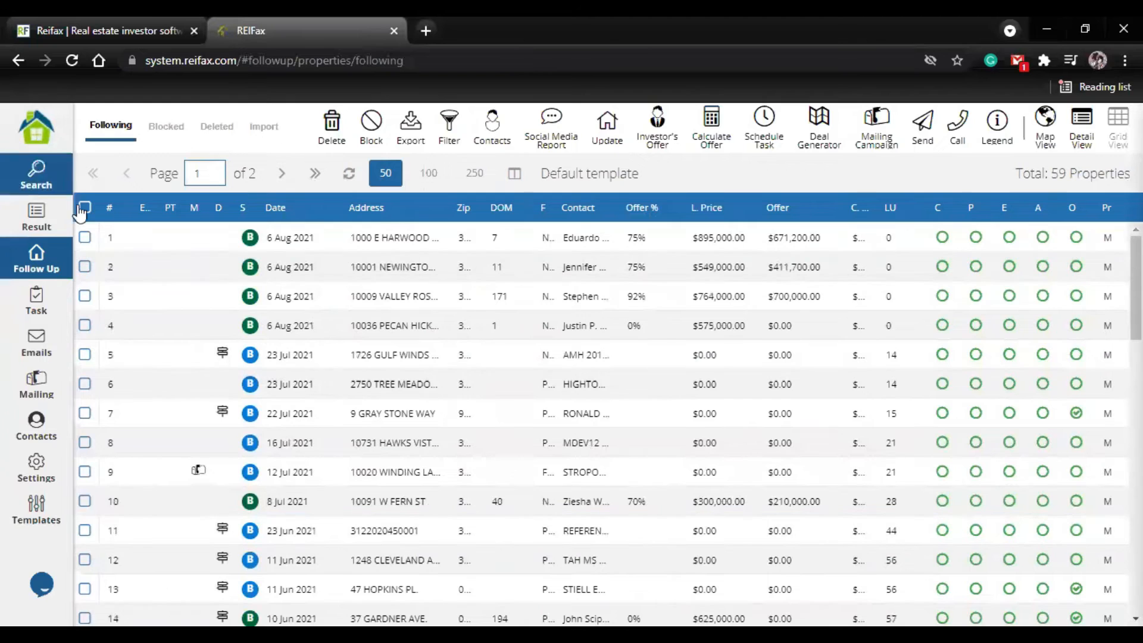
pyautogui.scroll(-3, 226, 563)
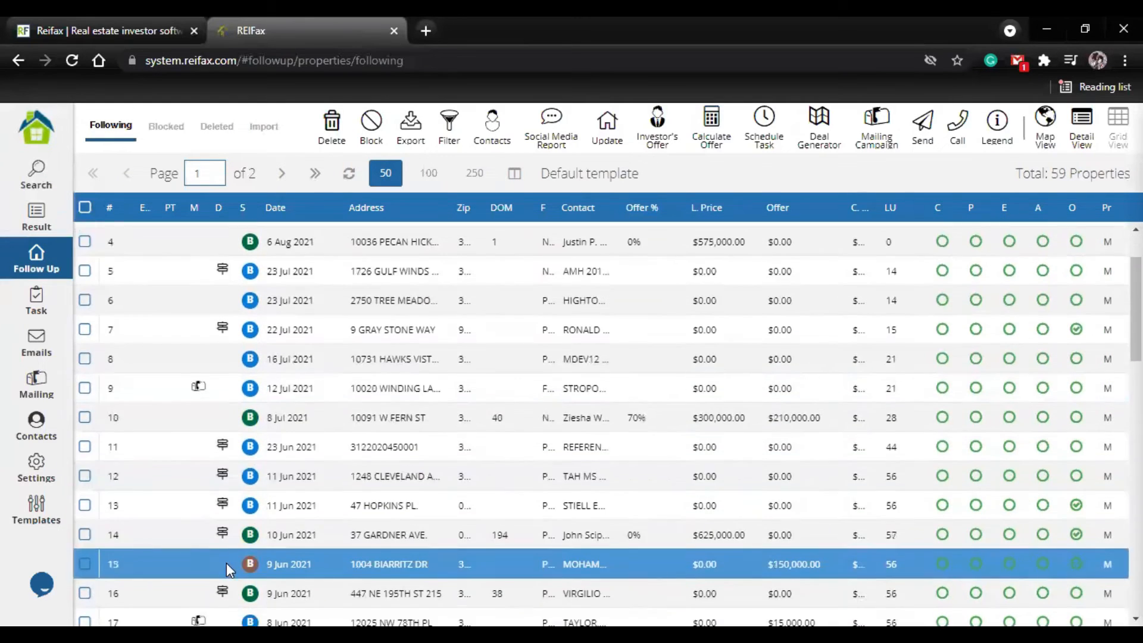
pyautogui.scroll(3, 210, 512)
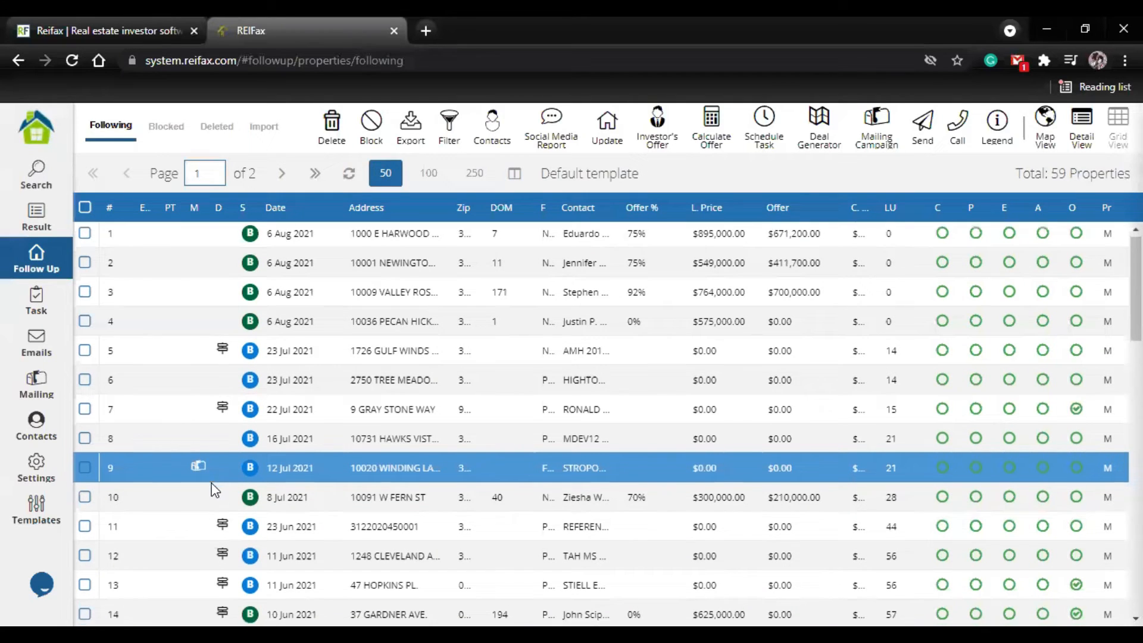
pyautogui.scroll(-5, 214, 489)
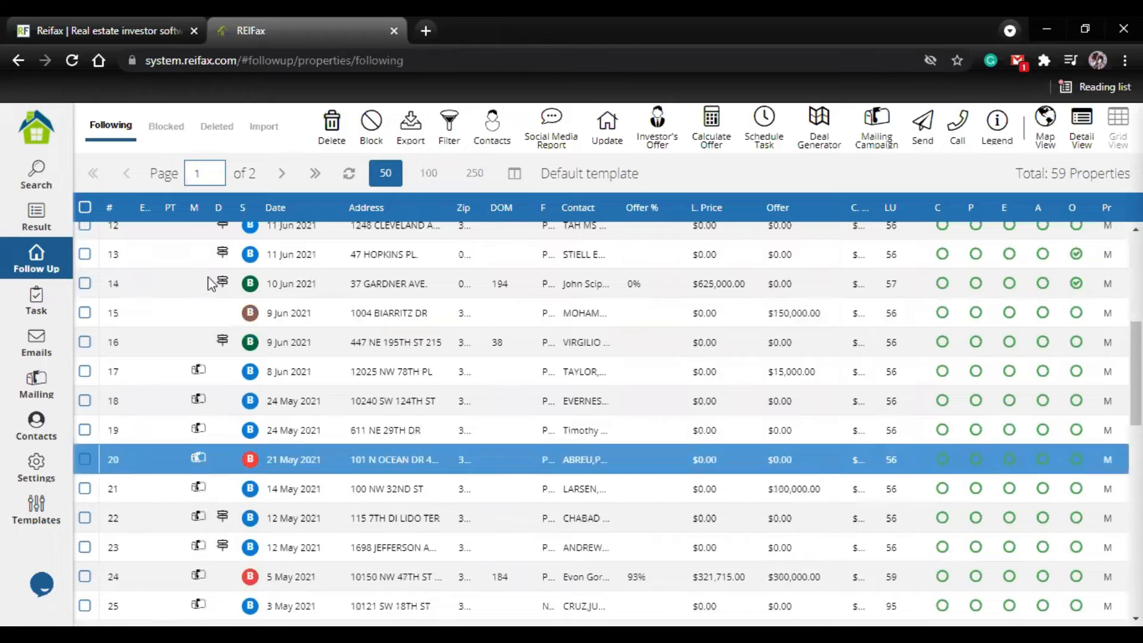
pyautogui.scroll(5, 216, 296)
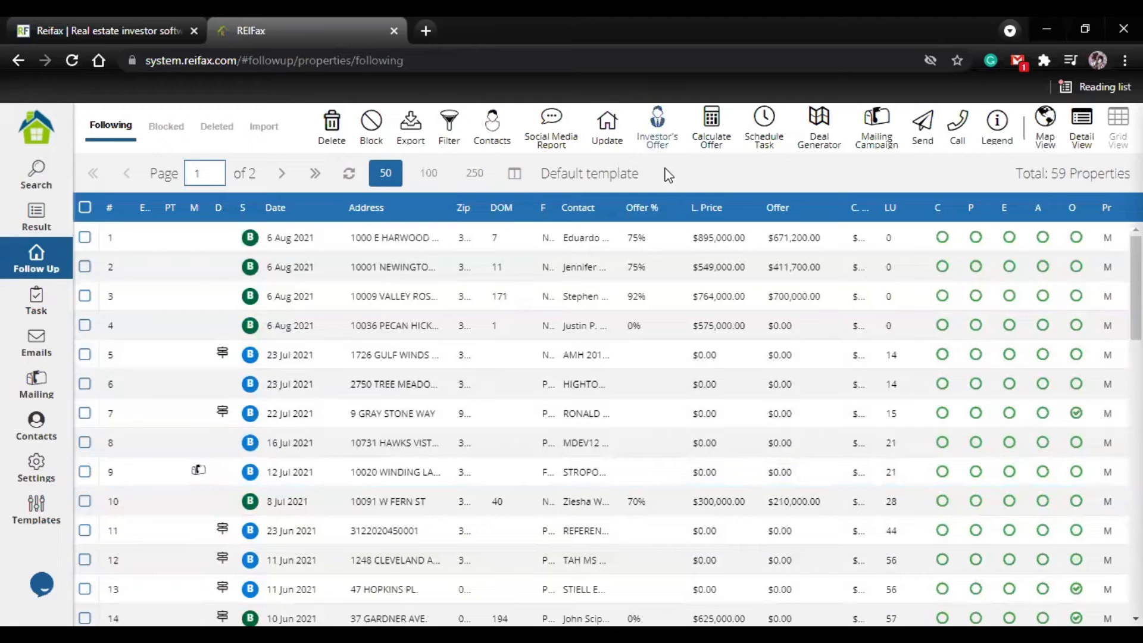
# Step: Reset the filter on the followed properties list
pyautogui.click(690, 472)
pyautogui.click(450, 131)
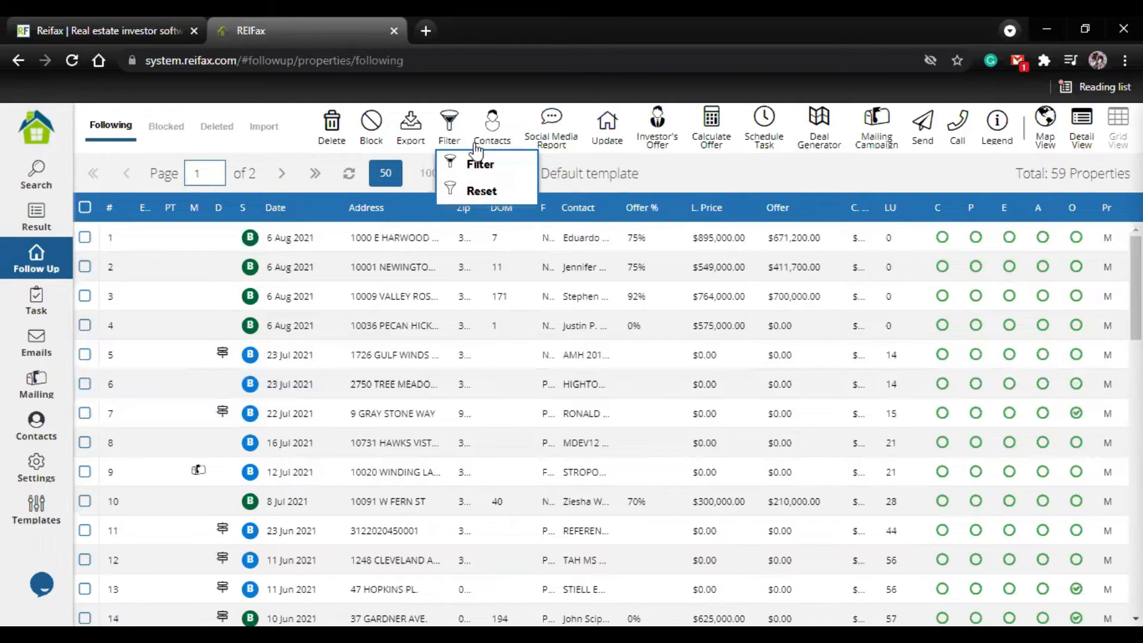
pyautogui.click(452, 192)
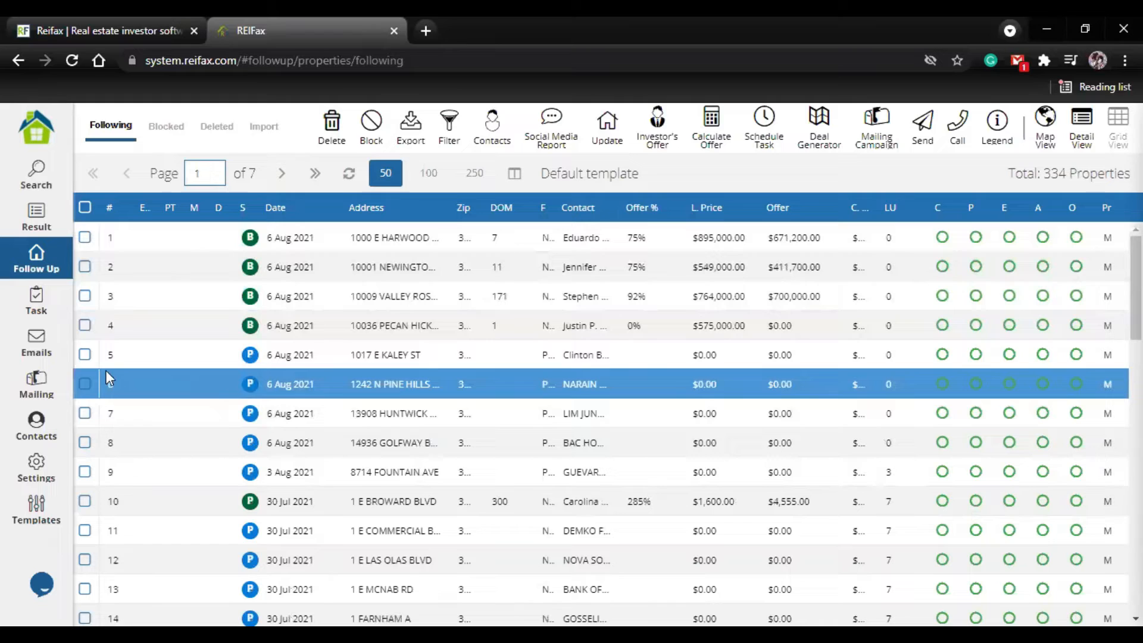
# Step: Start a scheduled task for properties 5 through 8, with Send SMS by Plivo as the task
pyautogui.click(82, 356)
pyautogui.click(83, 383)
pyautogui.click(83, 413)
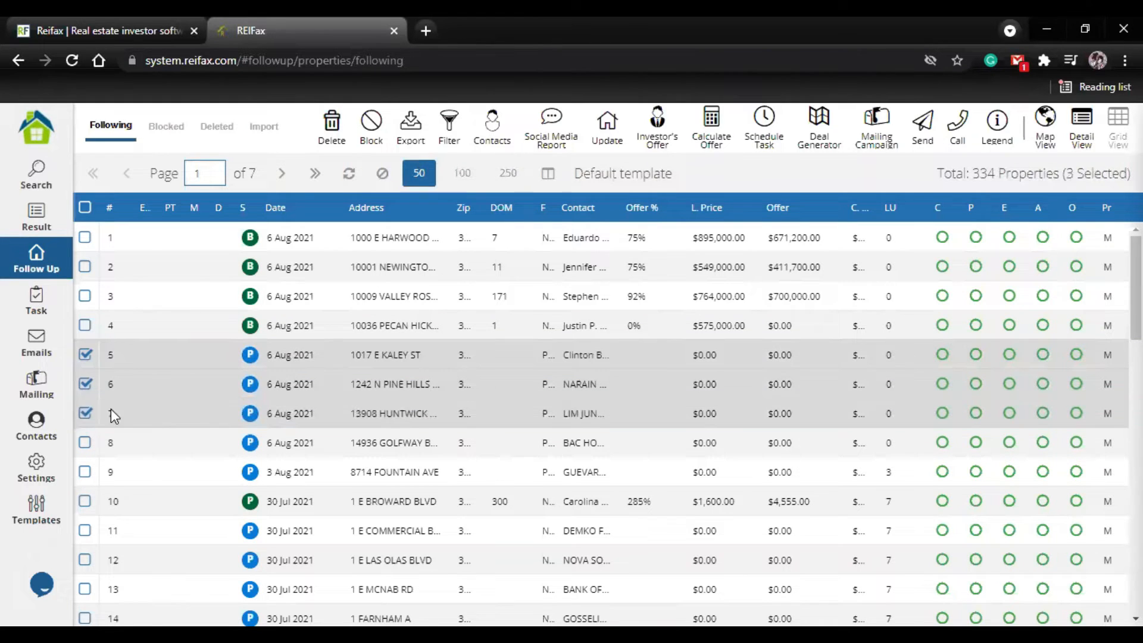
pyautogui.click(79, 440)
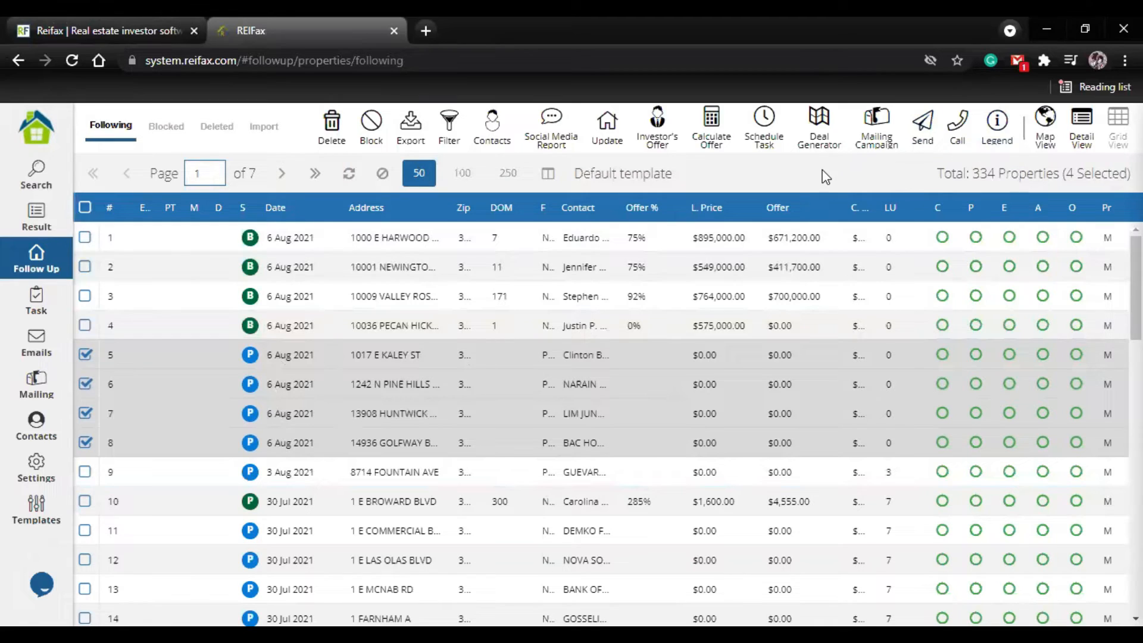
pyautogui.click(773, 147)
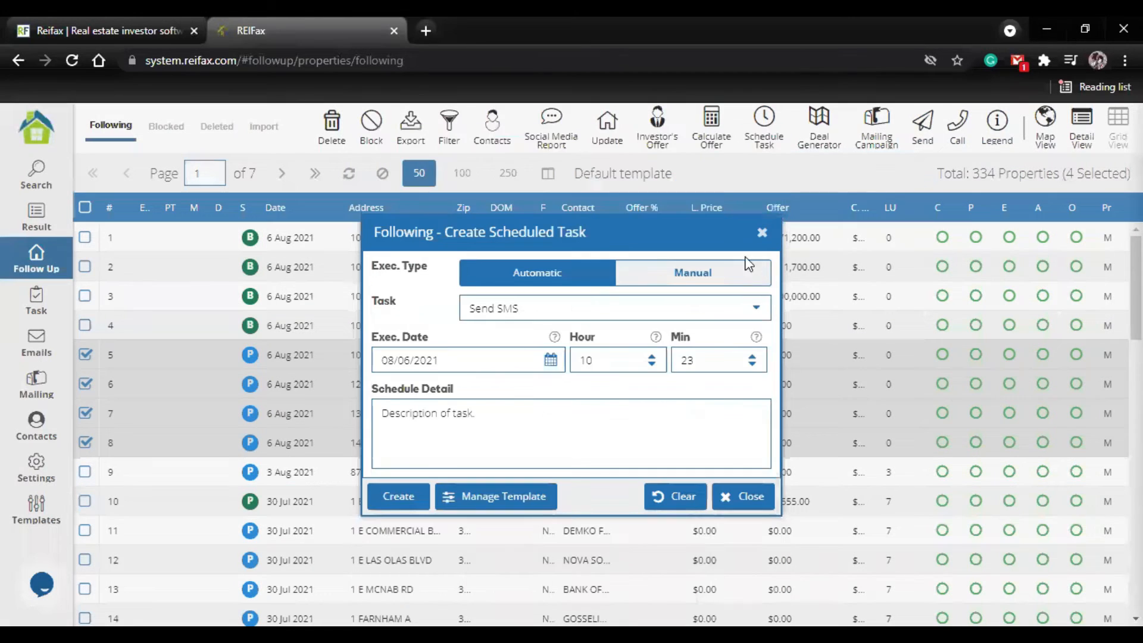
pyautogui.click(757, 310)
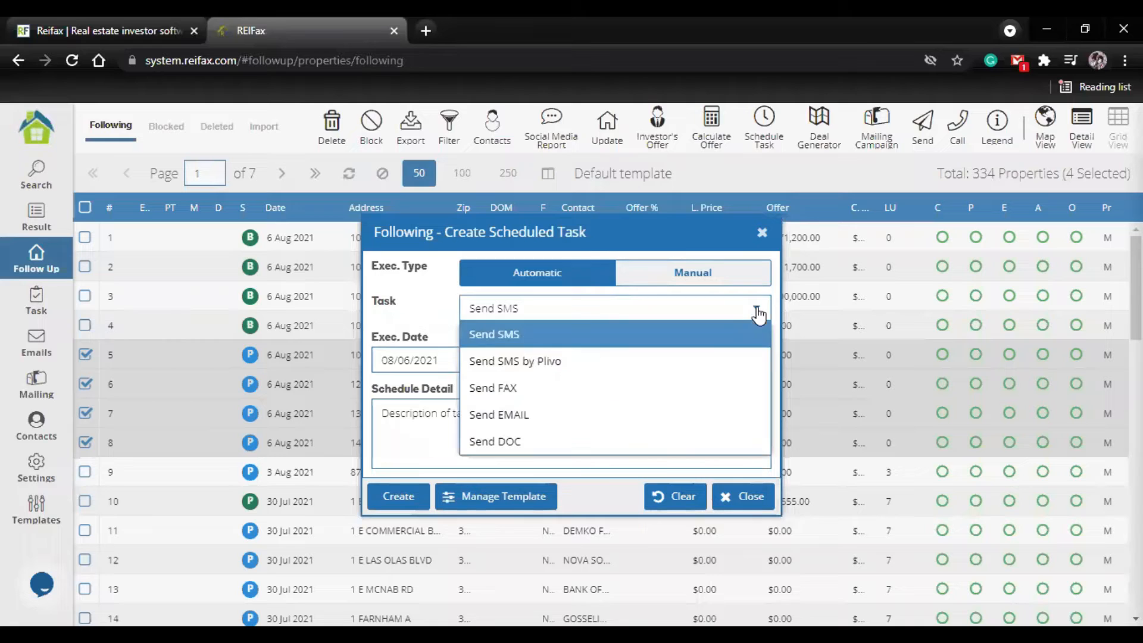
pyautogui.click(590, 362)
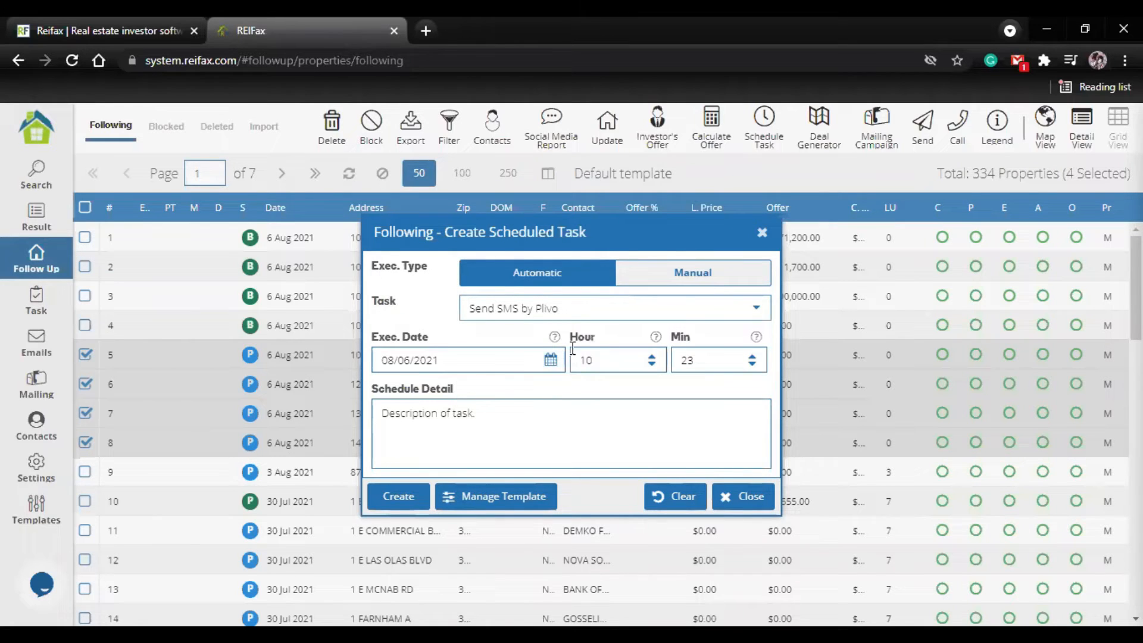
# Step: Set the task's execution date to 08/09/2021, the hour to 9 and the minutes to 11
pyautogui.click(551, 360)
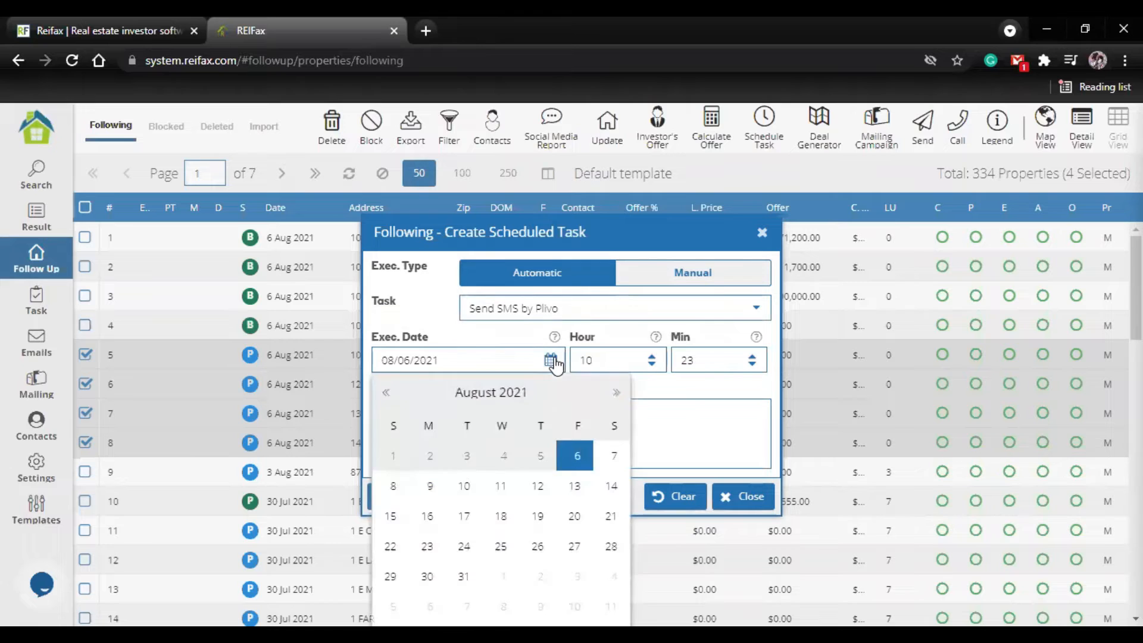
pyautogui.click(430, 486)
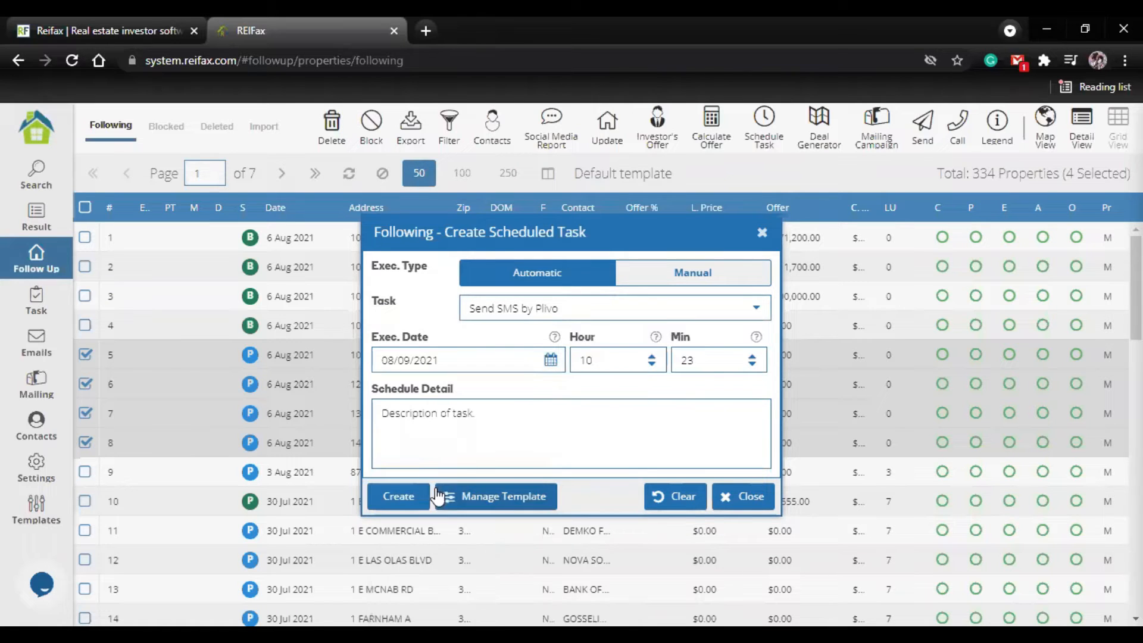
pyautogui.click(652, 364)
pyautogui.click(753, 365)
pyautogui.click(753, 365)
pyautogui.click(752, 364)
pyautogui.click(753, 366)
pyautogui.click(752, 365)
pyautogui.click(753, 365)
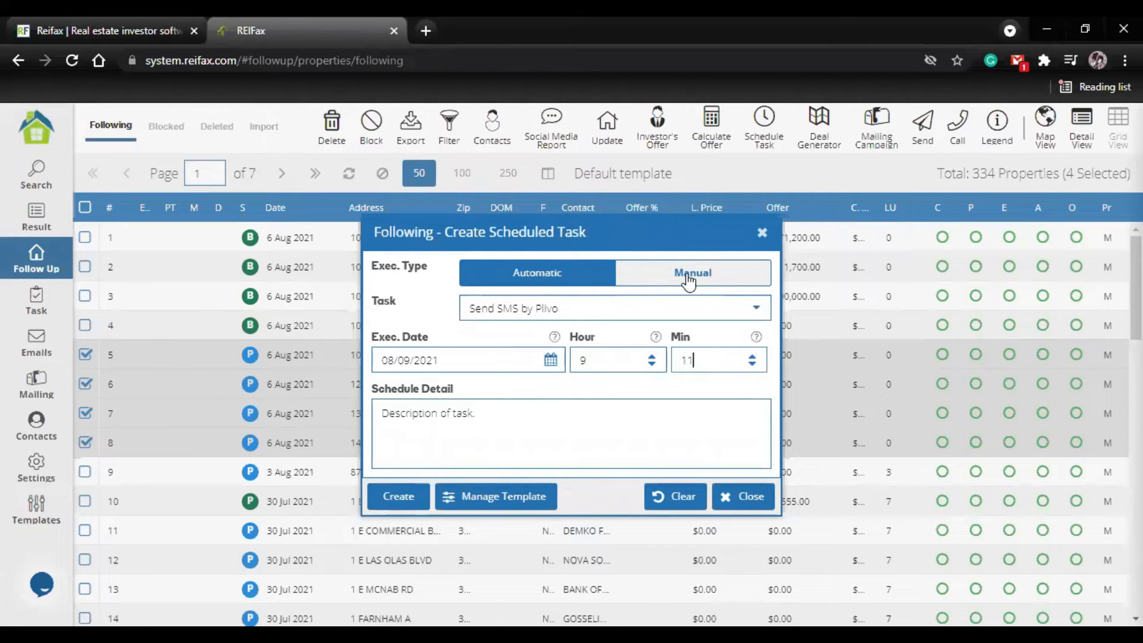
# Step: Enter "To be send" as the schedule detail, try to create the task, and close the scheduling form
pyautogui.click(575, 427)
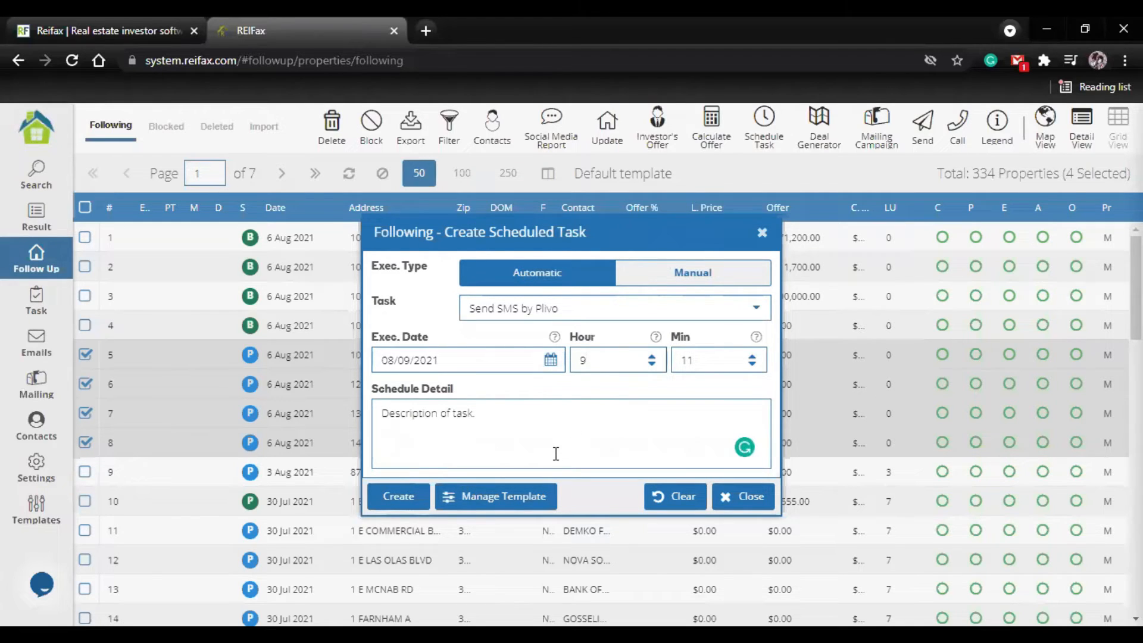
pyautogui.write('To be ser')
pyautogui.write('d')
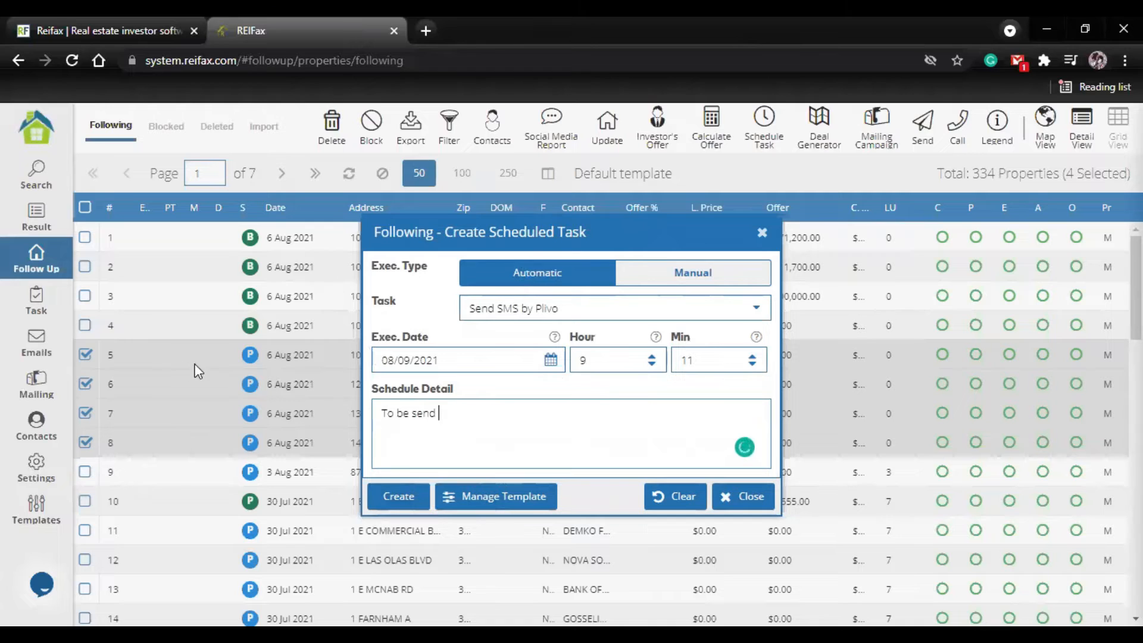
pyautogui.click(407, 502)
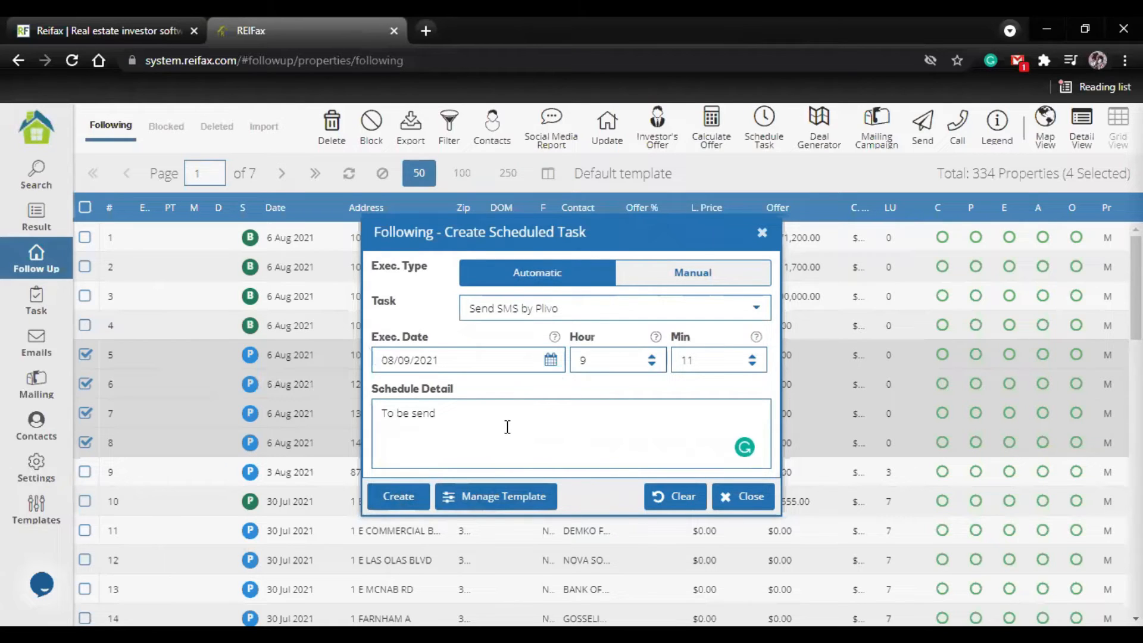
pyautogui.click(762, 235)
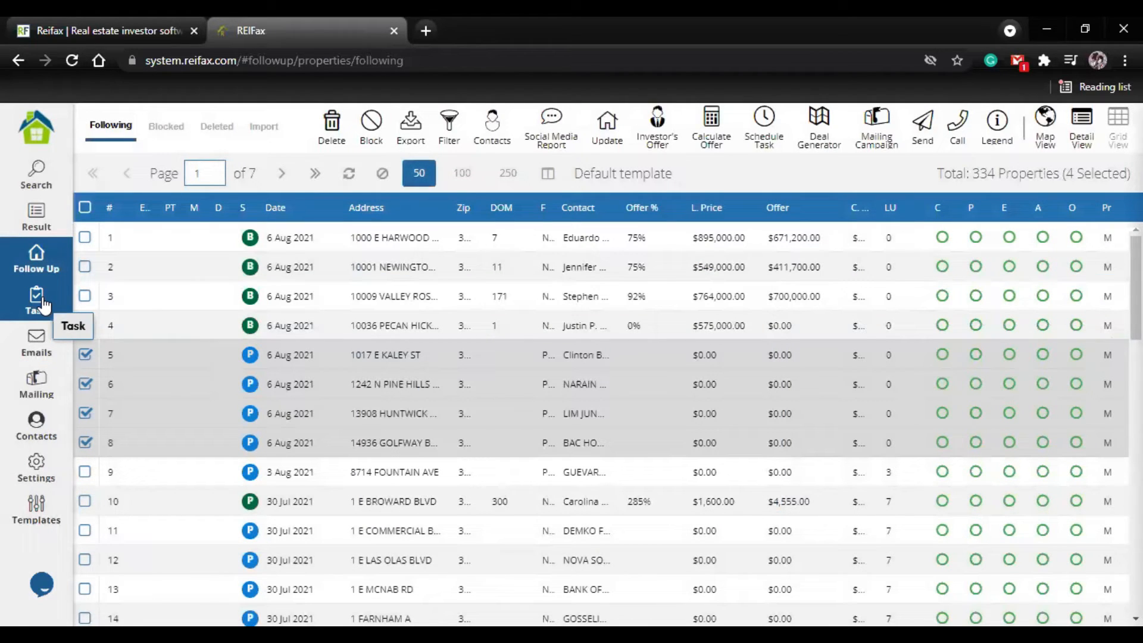
# Step: Examine the Pending Task column down the followed properties list
pyautogui.scroll(-5, 176, 316)
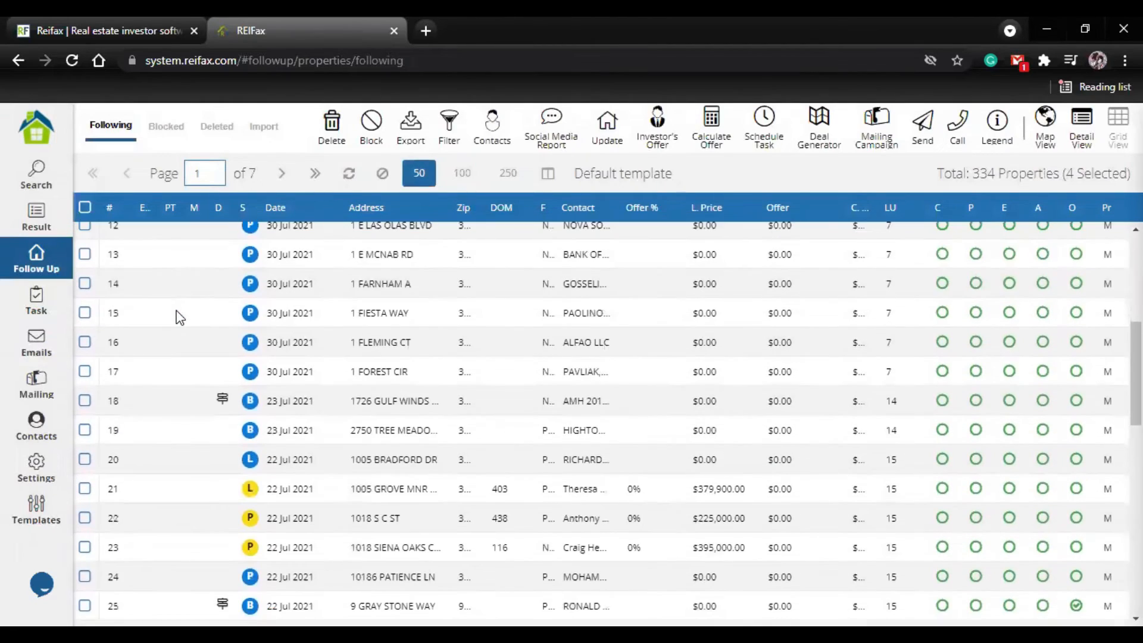
pyautogui.scroll(-4, 179, 317)
pyautogui.scroll(-2, 184, 310)
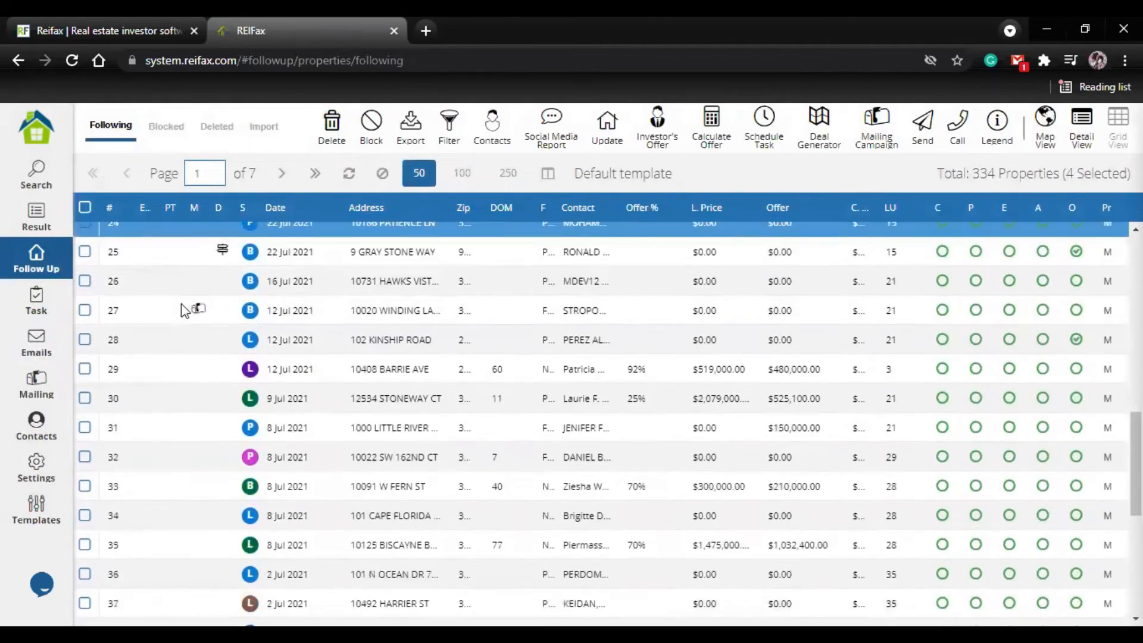
pyautogui.scroll(-5, 184, 310)
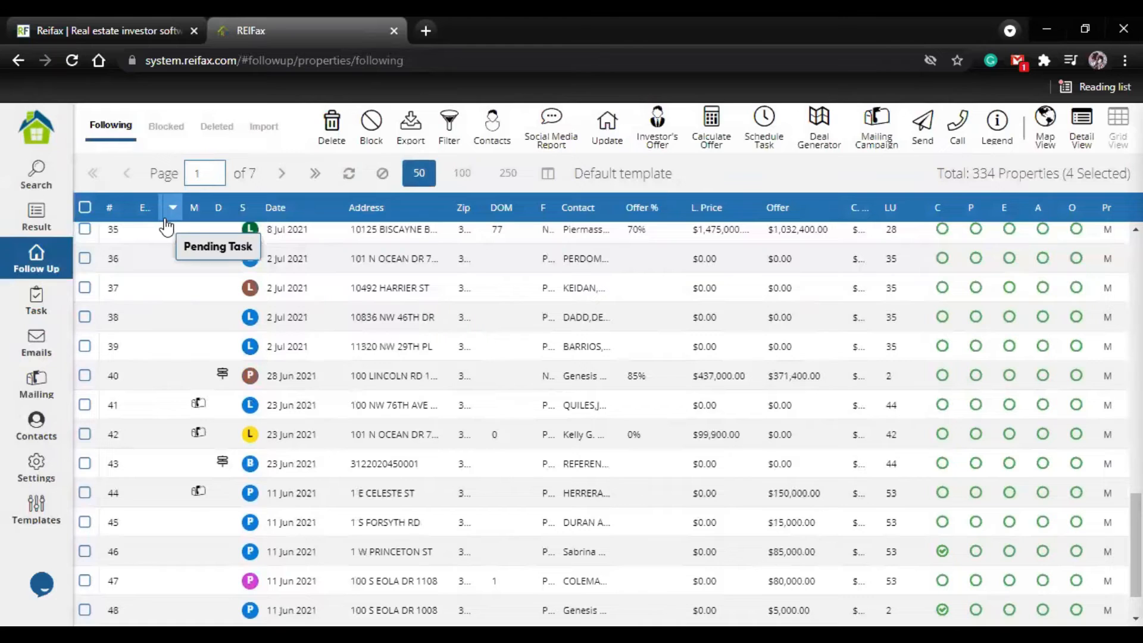
pyautogui.scroll(3, 178, 280)
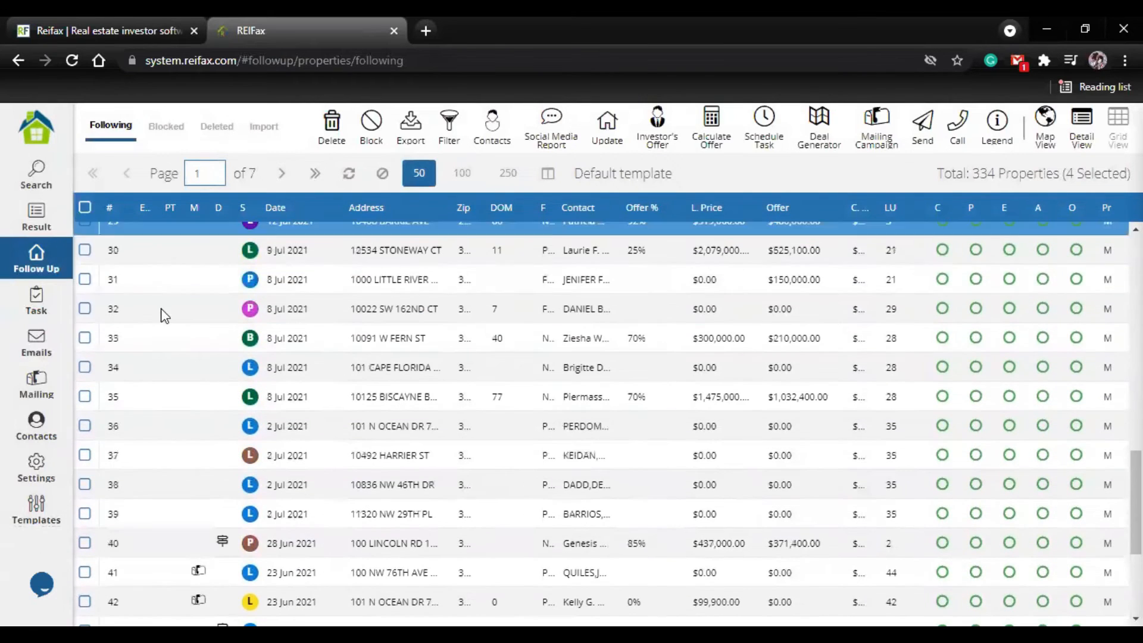
pyautogui.scroll(7, 173, 308)
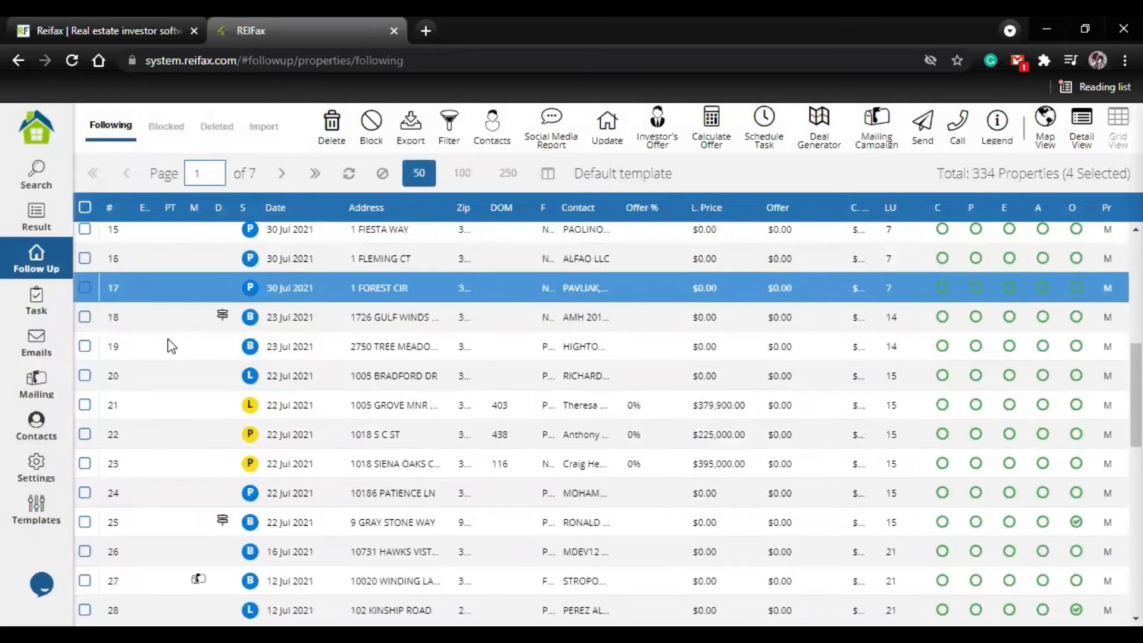
pyautogui.scroll(2, 170, 345)
pyautogui.scroll(5, 170, 345)
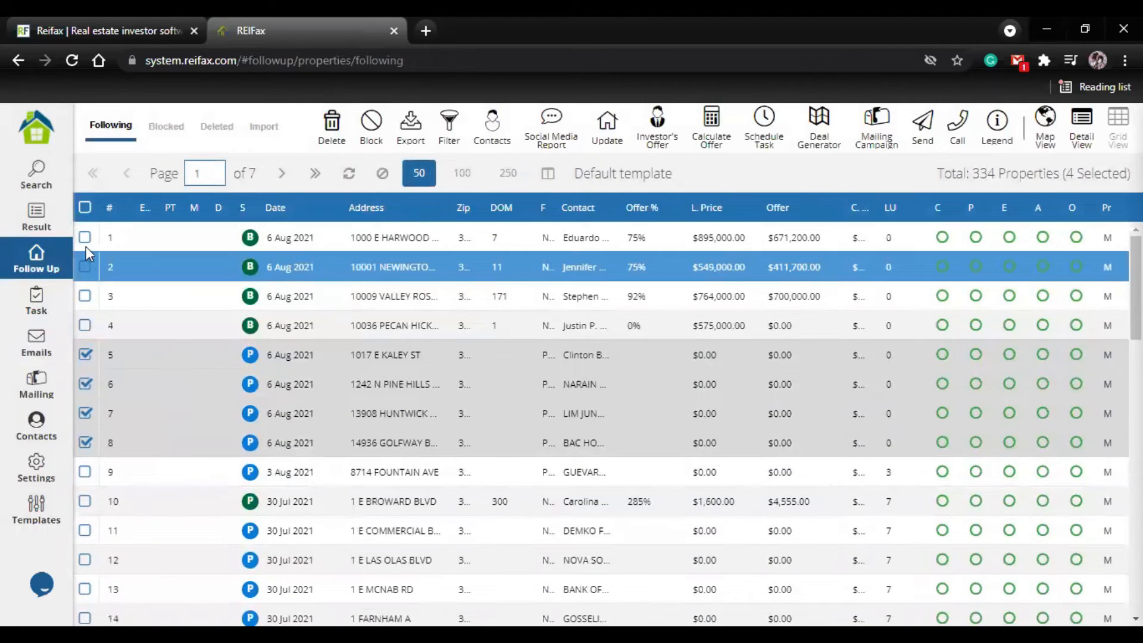
# Step: Deselect properties 5 through 8 in the followed list
pyautogui.click(82, 356)
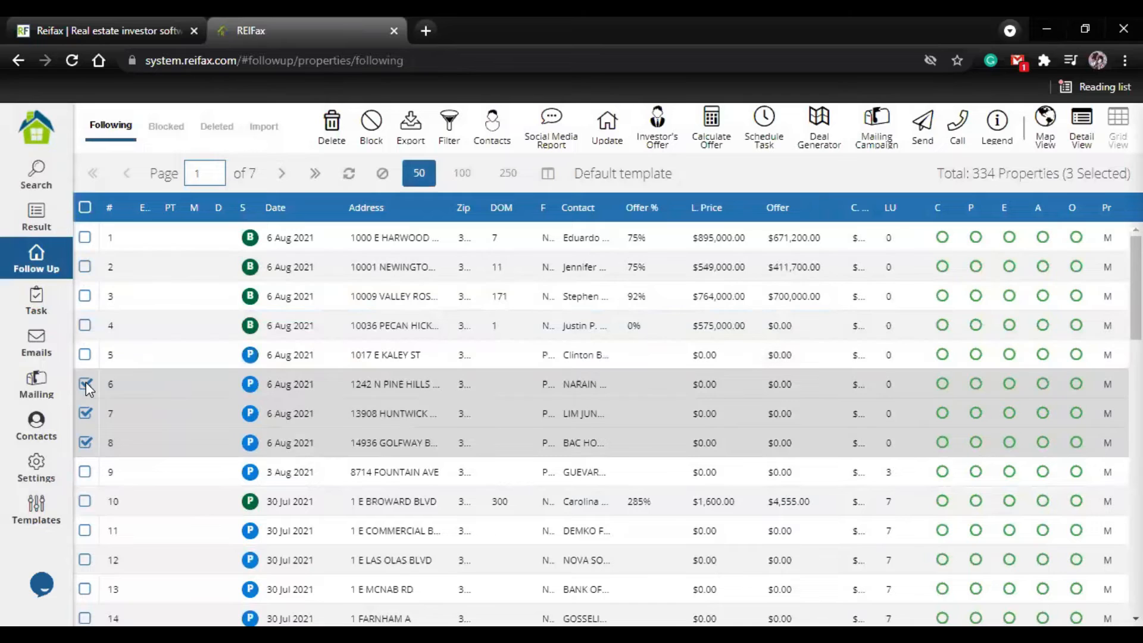
pyautogui.click(84, 384)
pyautogui.click(84, 413)
pyautogui.click(85, 442)
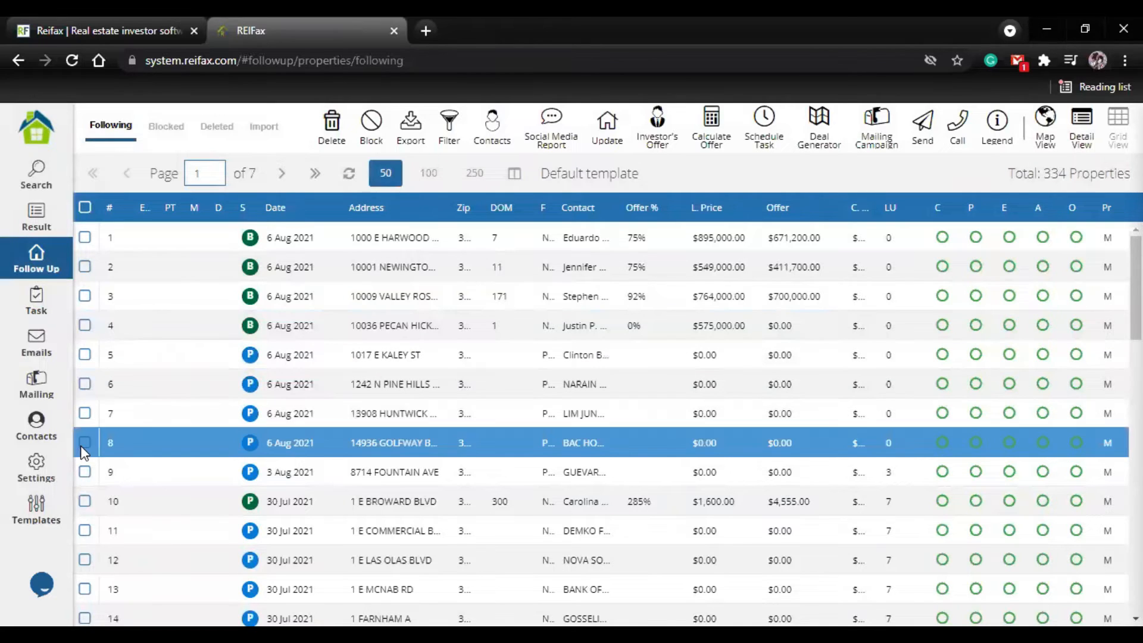
pyautogui.click(292, 472)
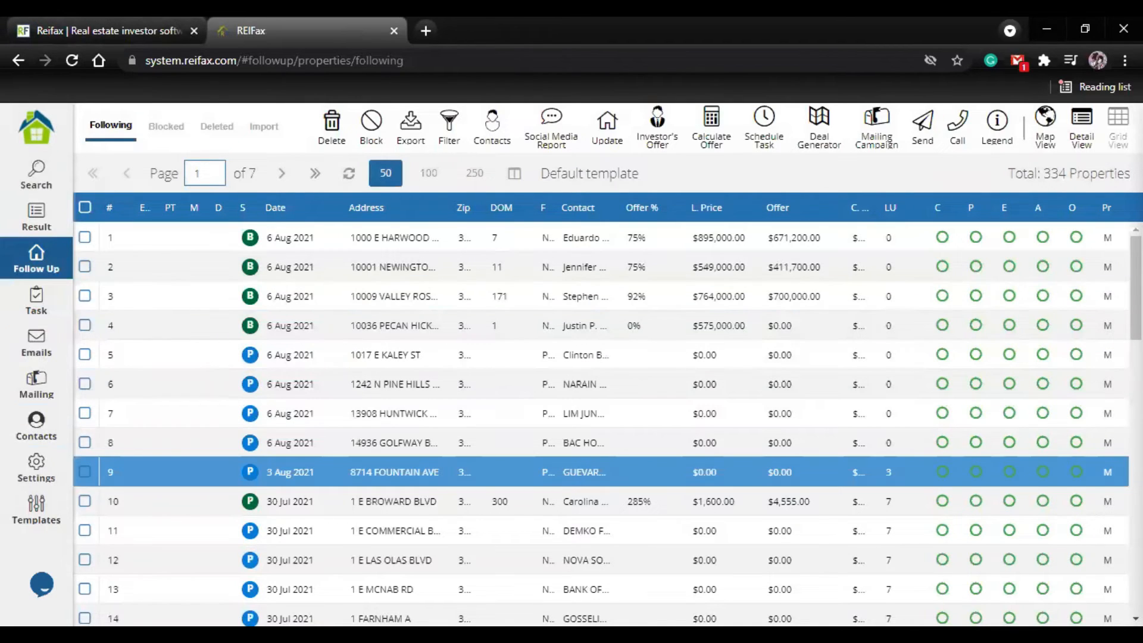
pyautogui.hotkey('alt', 'Tab')
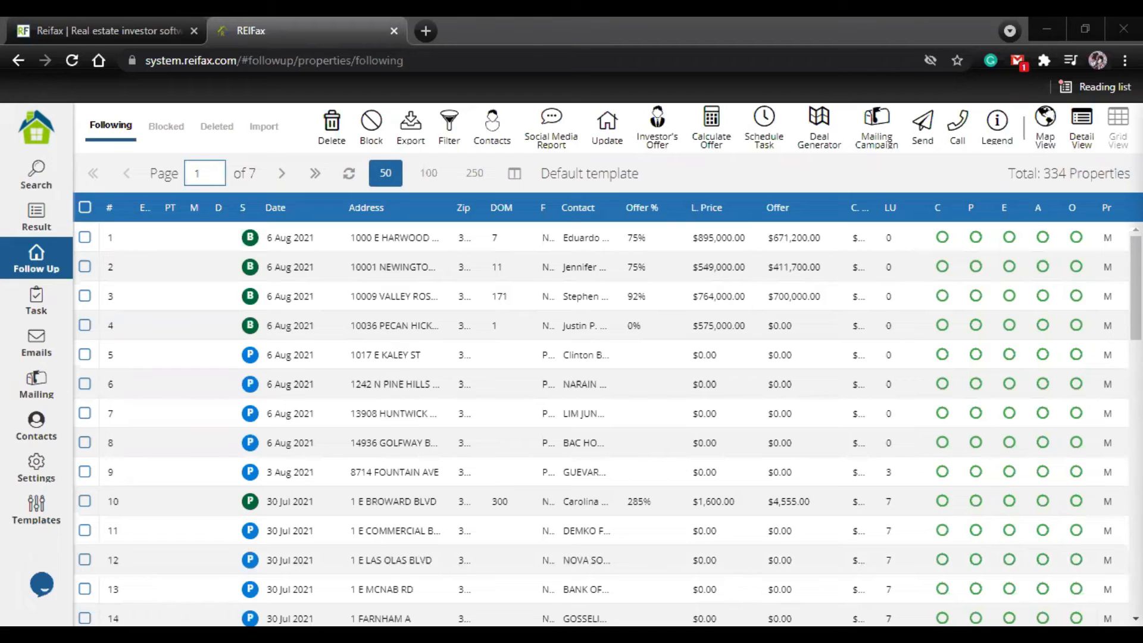
pyautogui.click(324, 474)
pyautogui.click(526, 384)
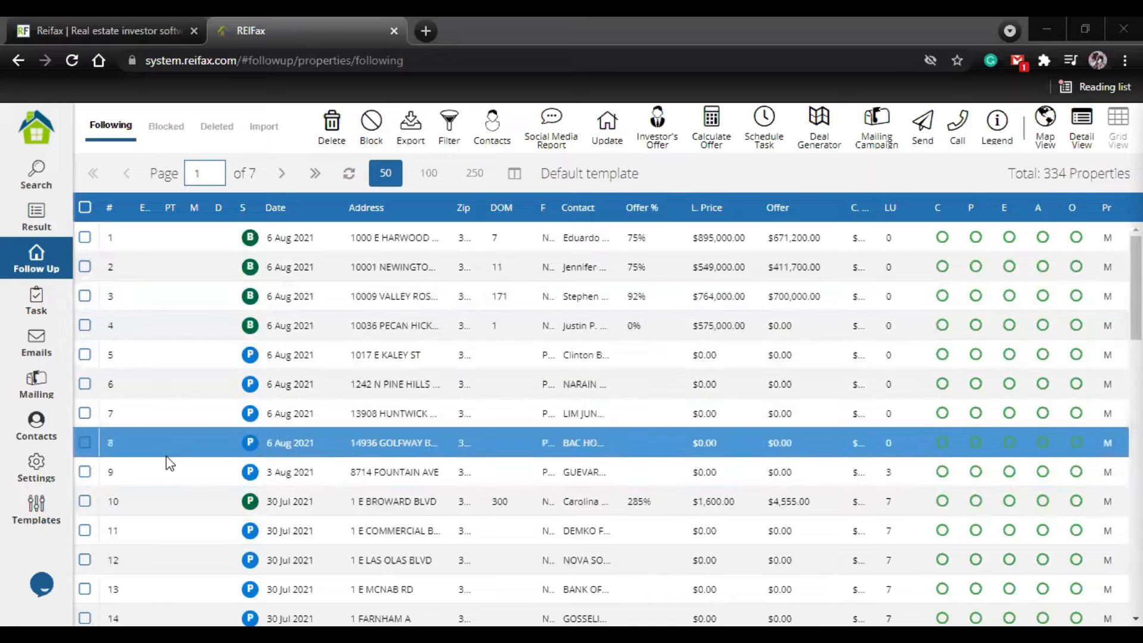
pyautogui.click(86, 355)
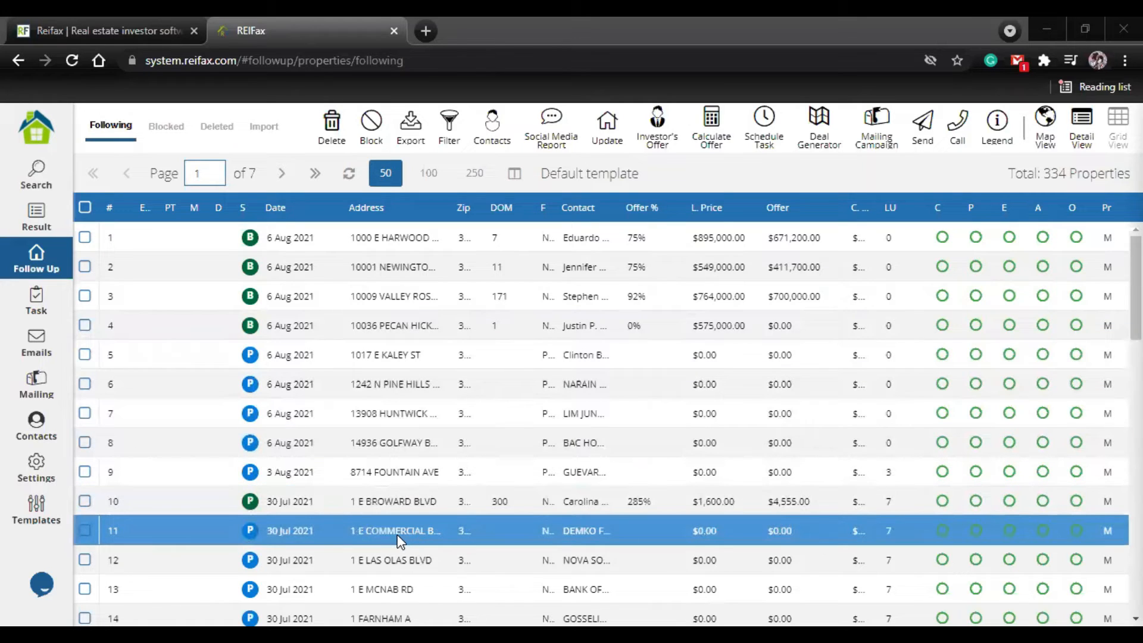
pyautogui.scroll(-3, 393, 542)
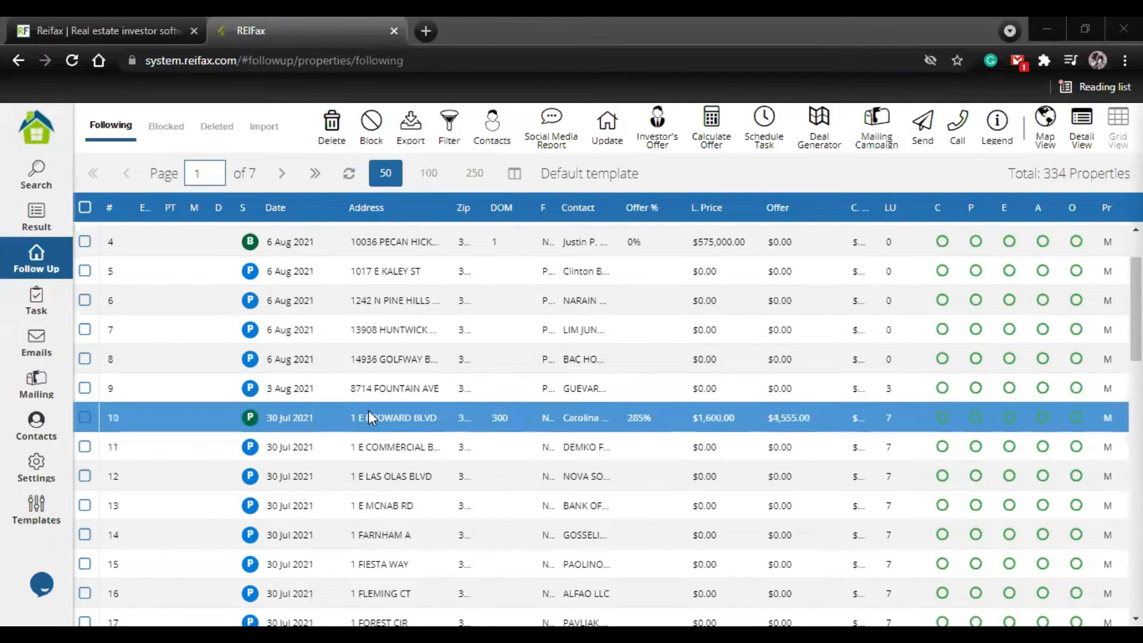
pyautogui.scroll(3, 383, 374)
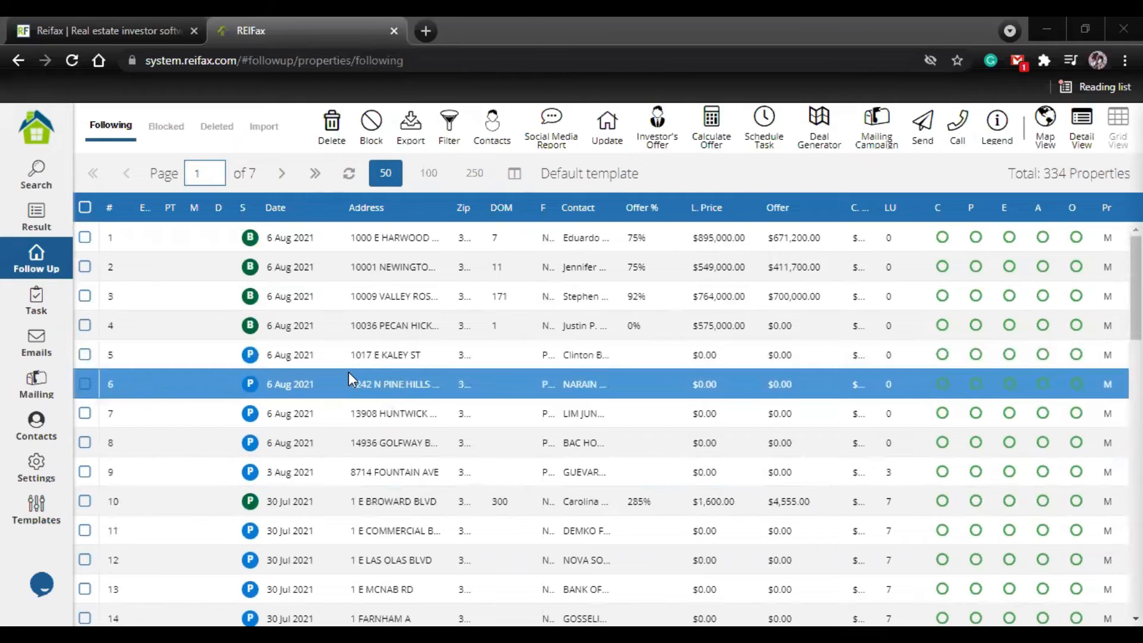
# Step: Prepare to add properties 5 and 6 to the PROSPETING CAMPAIGN mailing campaign with the option to send postcards enabled
pyautogui.click(84, 357)
pyautogui.click(84, 383)
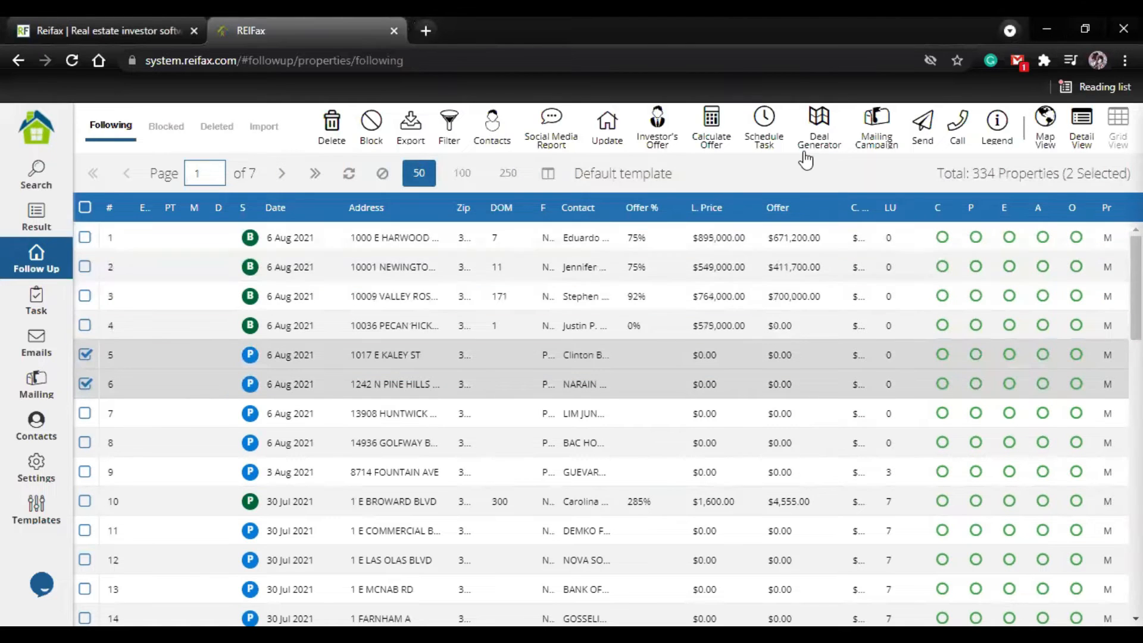
pyautogui.click(886, 137)
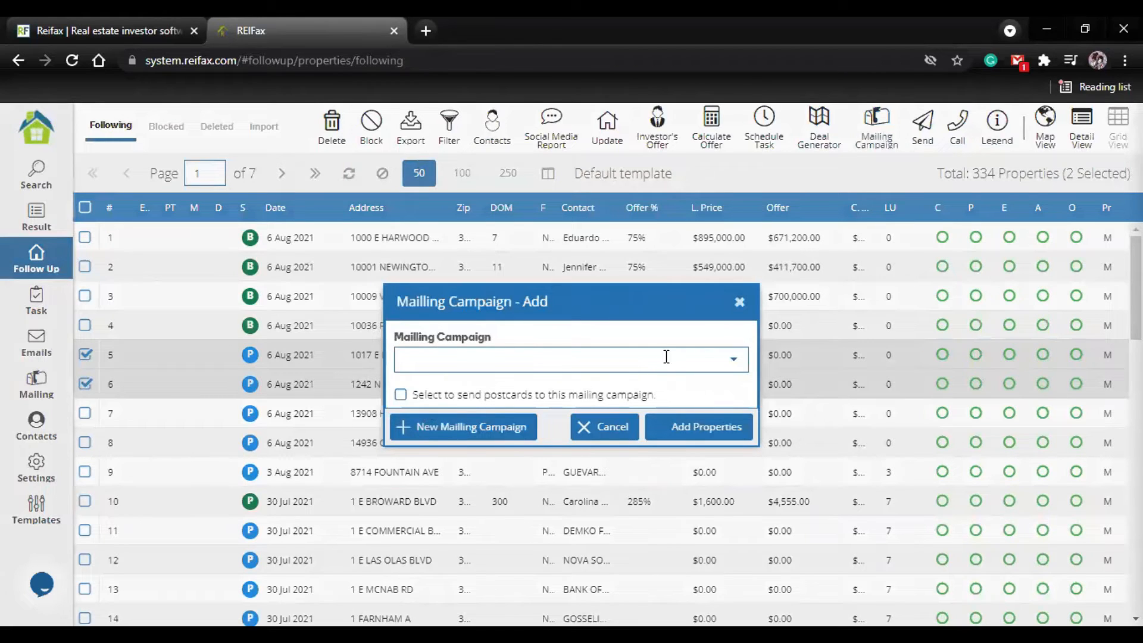
pyautogui.click(736, 362)
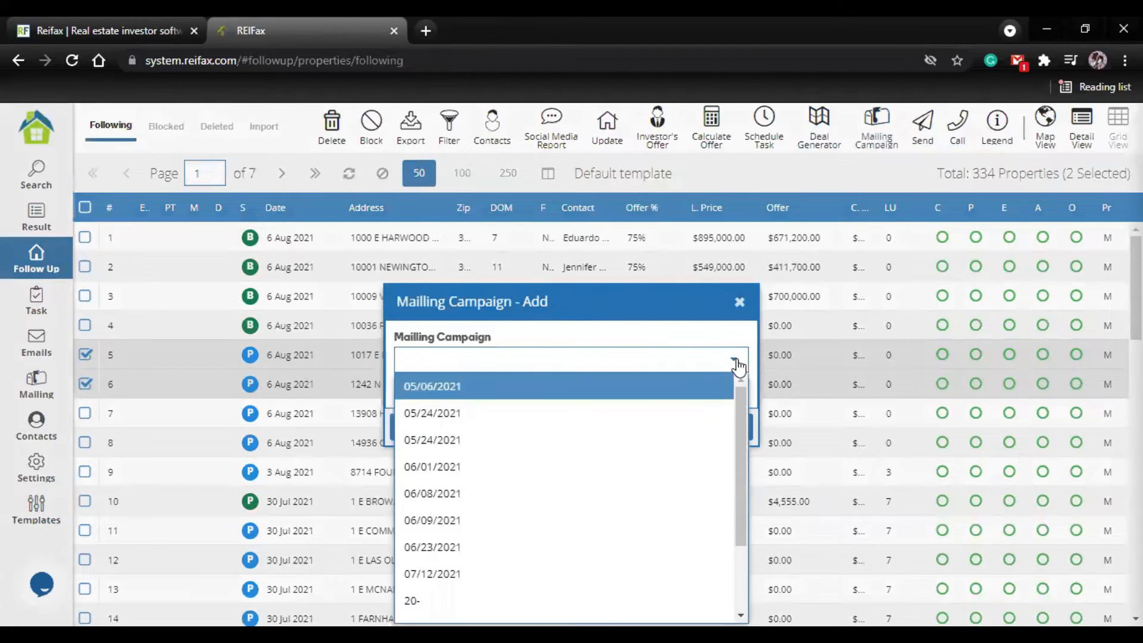
pyautogui.scroll(-3, 441, 447)
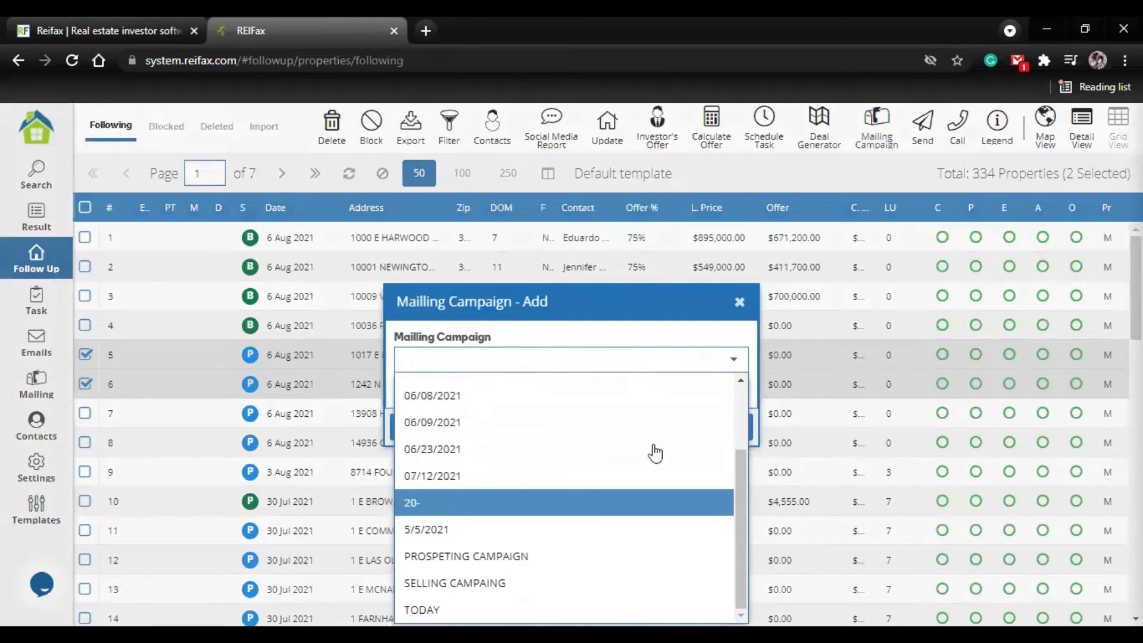
pyautogui.click(489, 563)
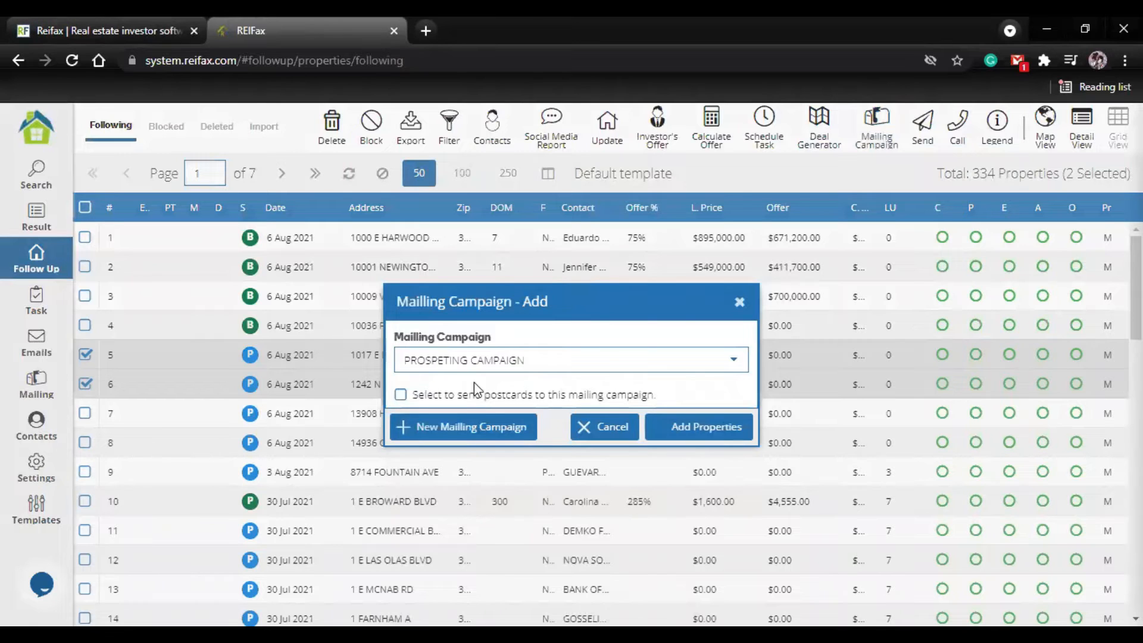
pyautogui.click(612, 399)
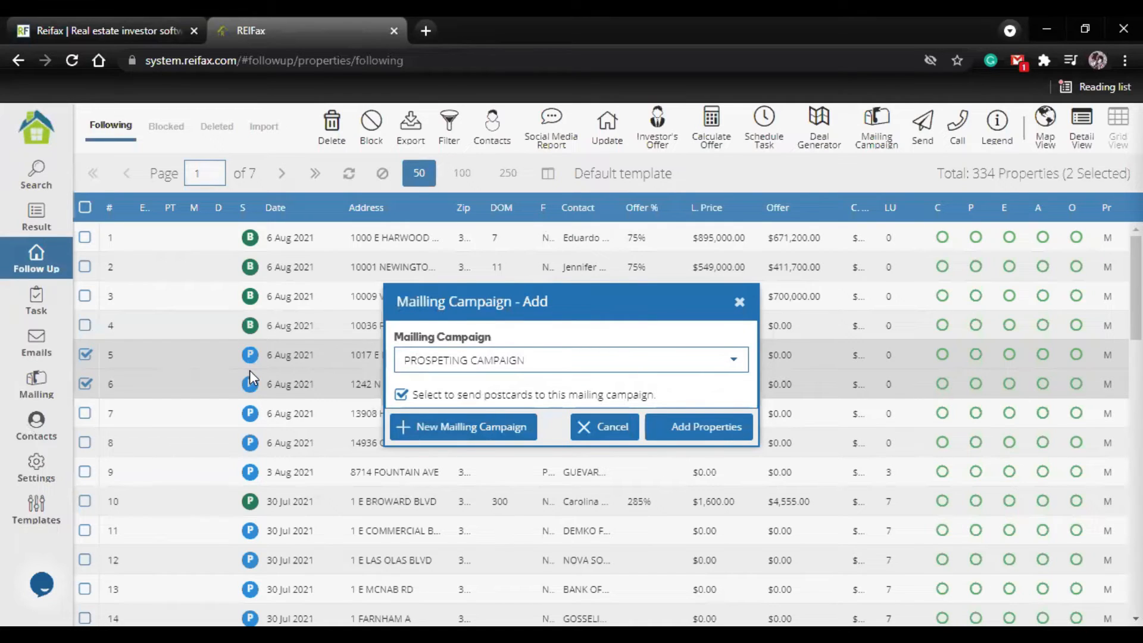
# Step: Close the mailing campaign form without adding the properties and clear the row selection
pyautogui.click(740, 303)
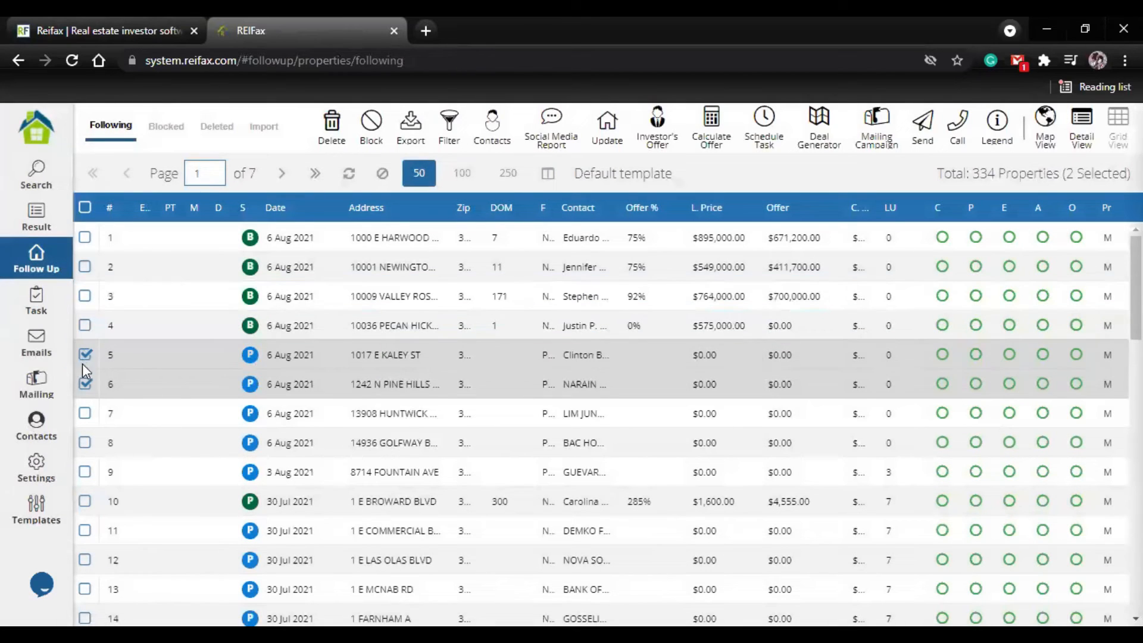
pyautogui.click(84, 361)
pyautogui.click(86, 387)
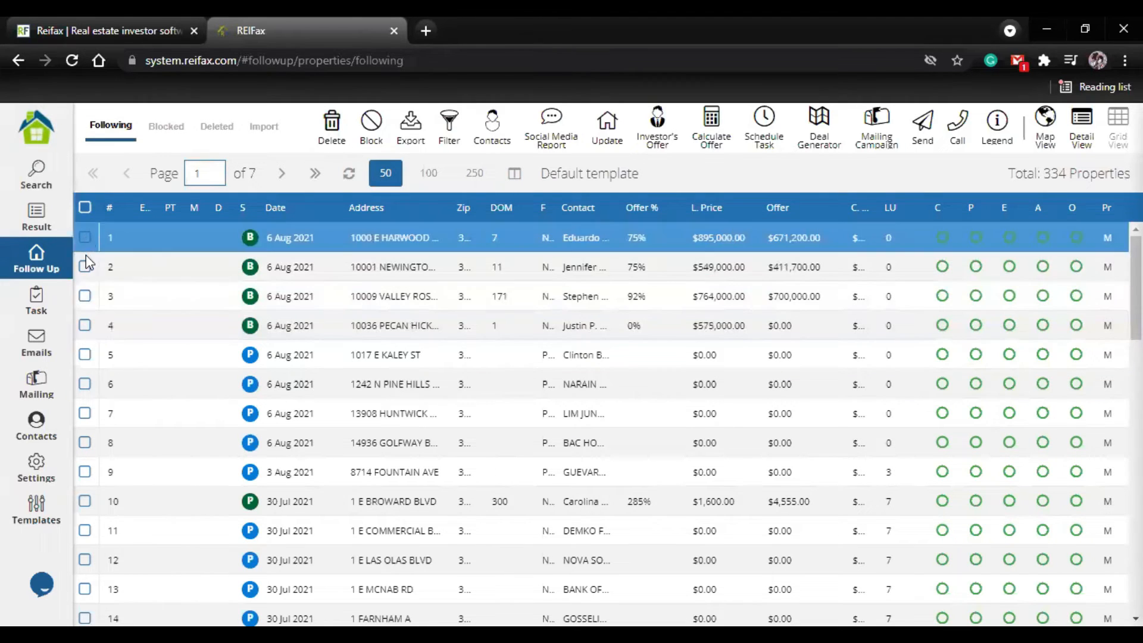
pyautogui.click(85, 264)
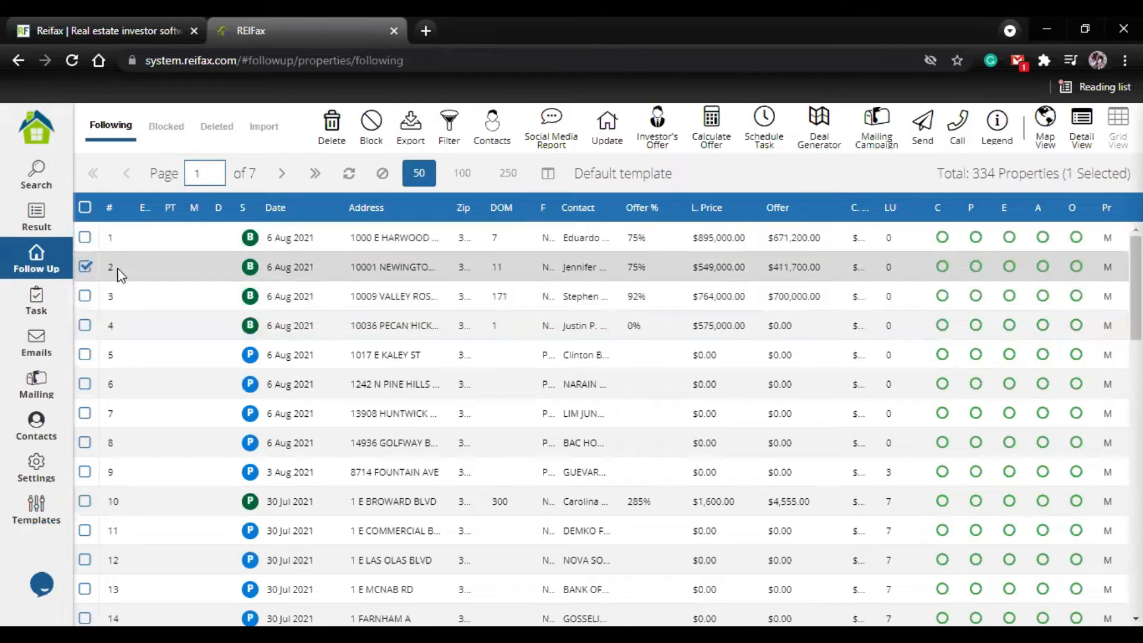
pyautogui.click(117, 268)
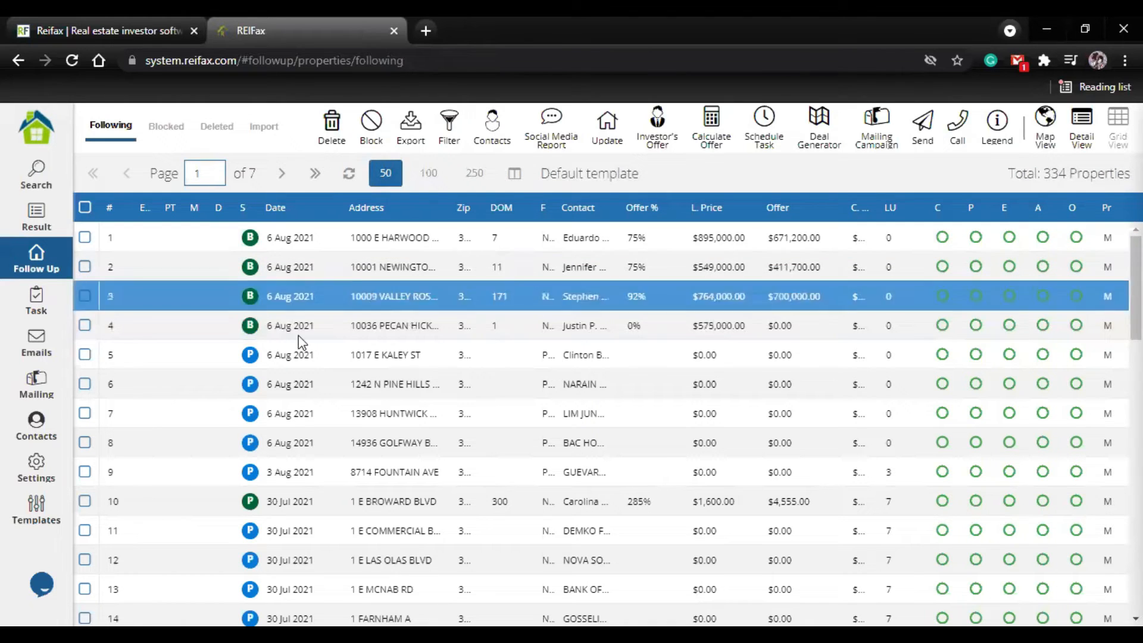
# Step: Select properties 5 through 8 and review the Social Media Report options for Owners and Owners + Relatives
pyautogui.click(85, 355)
pyautogui.click(82, 382)
pyautogui.click(85, 413)
pyautogui.click(85, 444)
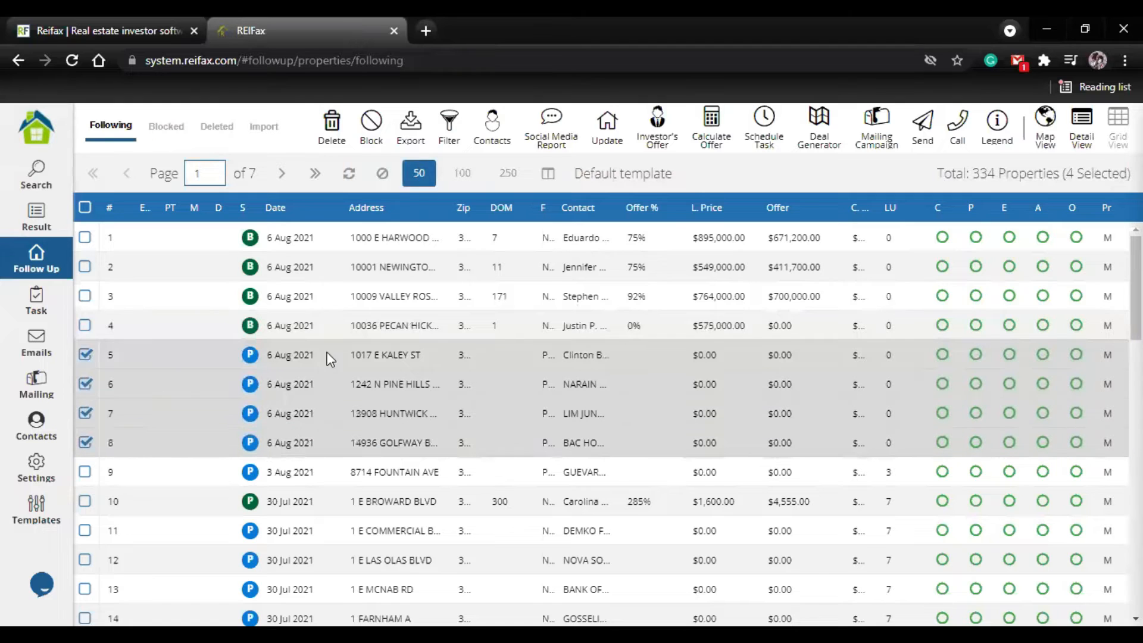
pyautogui.click(568, 150)
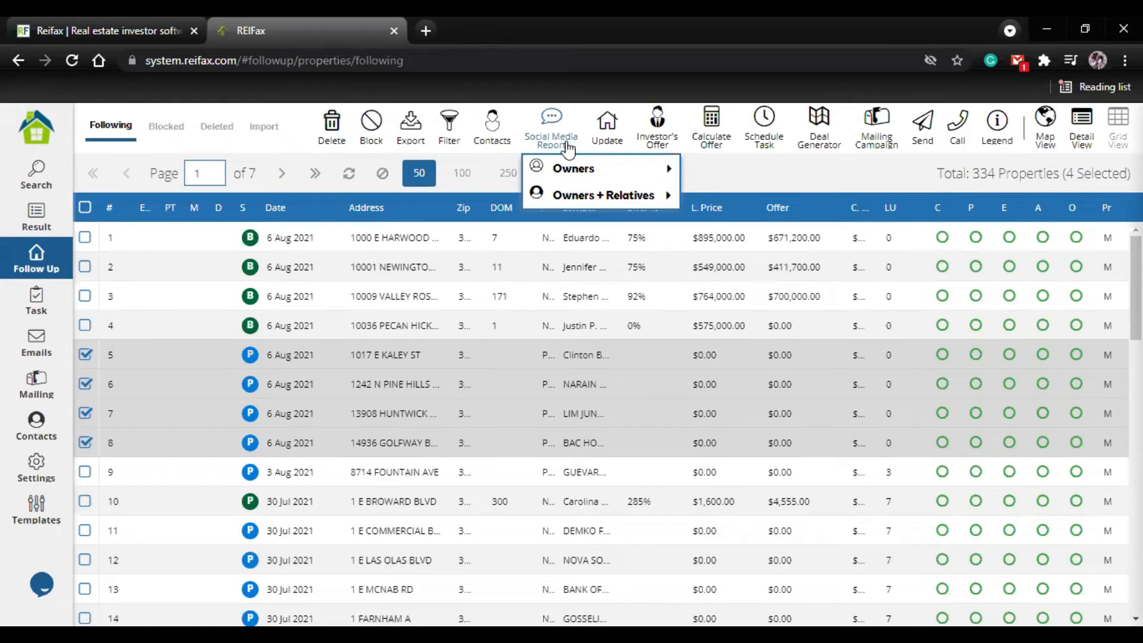
pyautogui.moveTo(594, 171)
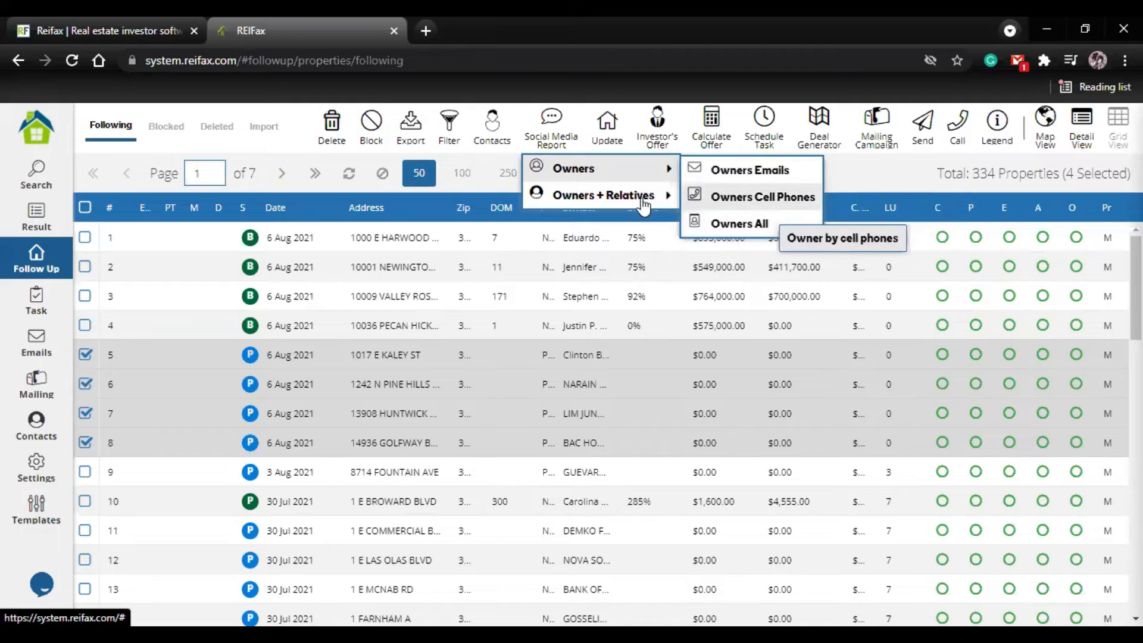
pyautogui.moveTo(634, 203)
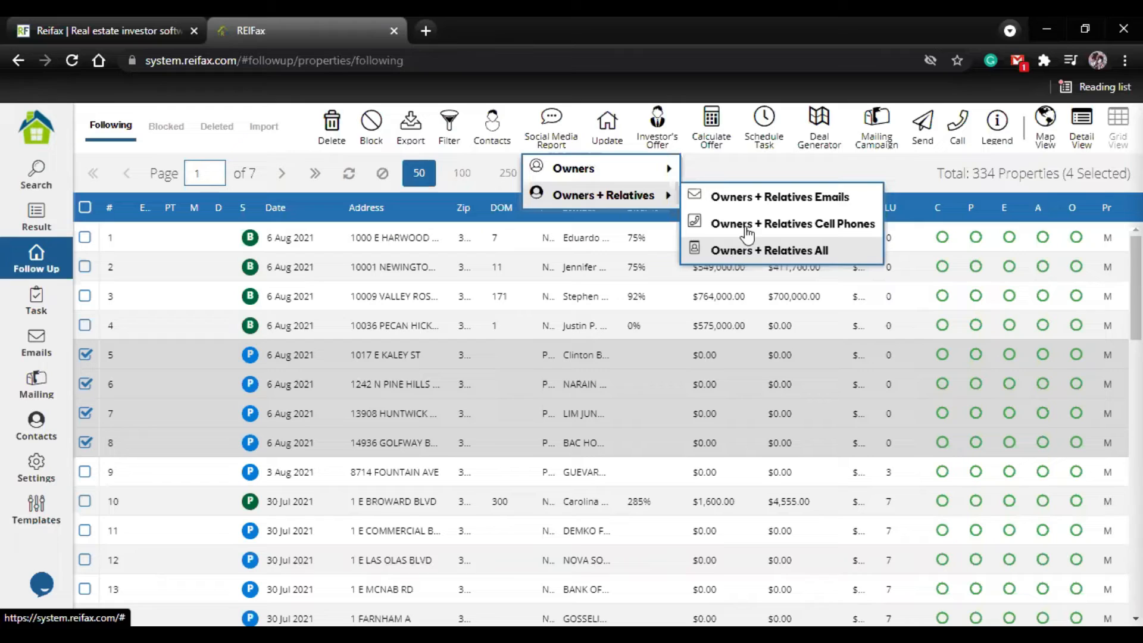
pyautogui.click(796, 157)
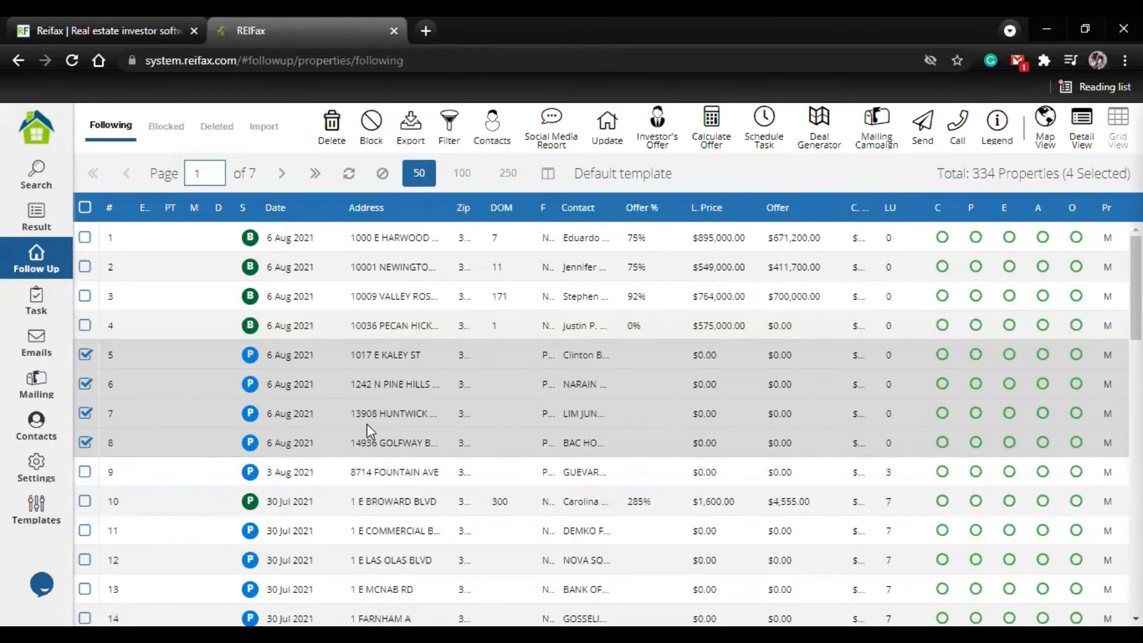
# Step: Deselect properties 5 through 8 in the followed list
pyautogui.click(84, 355)
pyautogui.click(85, 384)
pyautogui.click(85, 413)
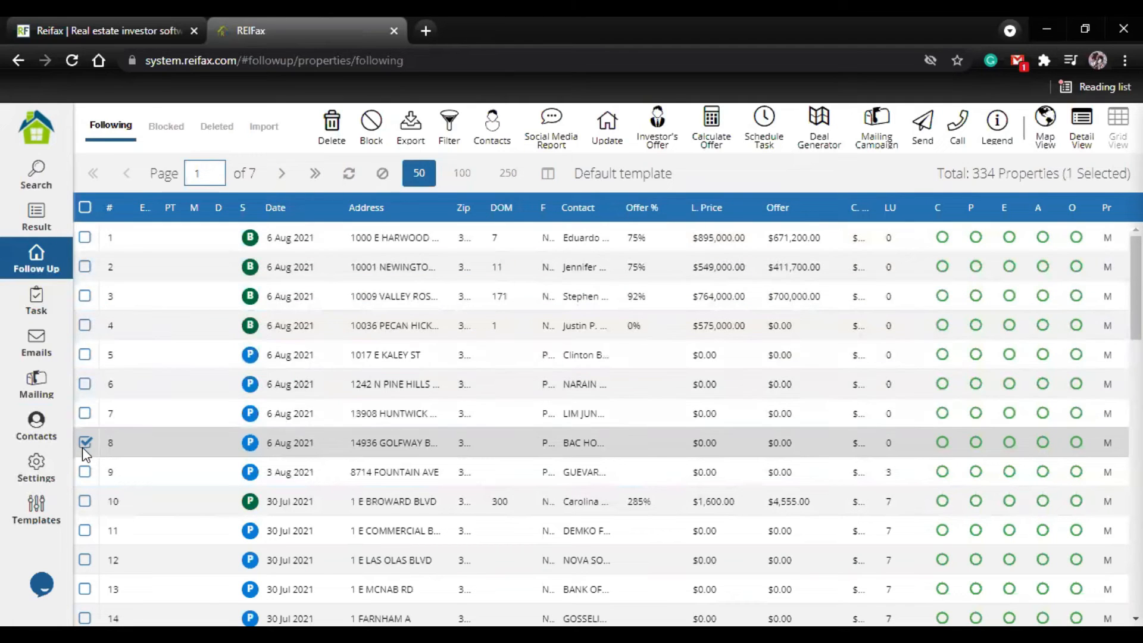
pyautogui.click(84, 444)
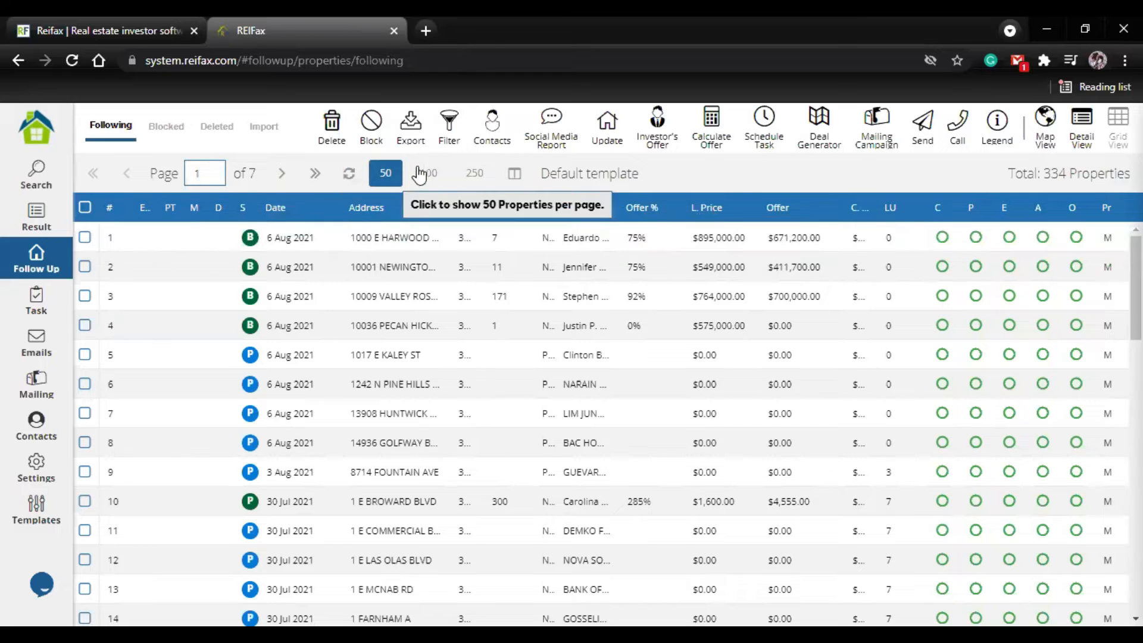
# Step: Select all properties on the page, review the PDF, Excel and CSV export options, and clear the selection
pyautogui.click(87, 207)
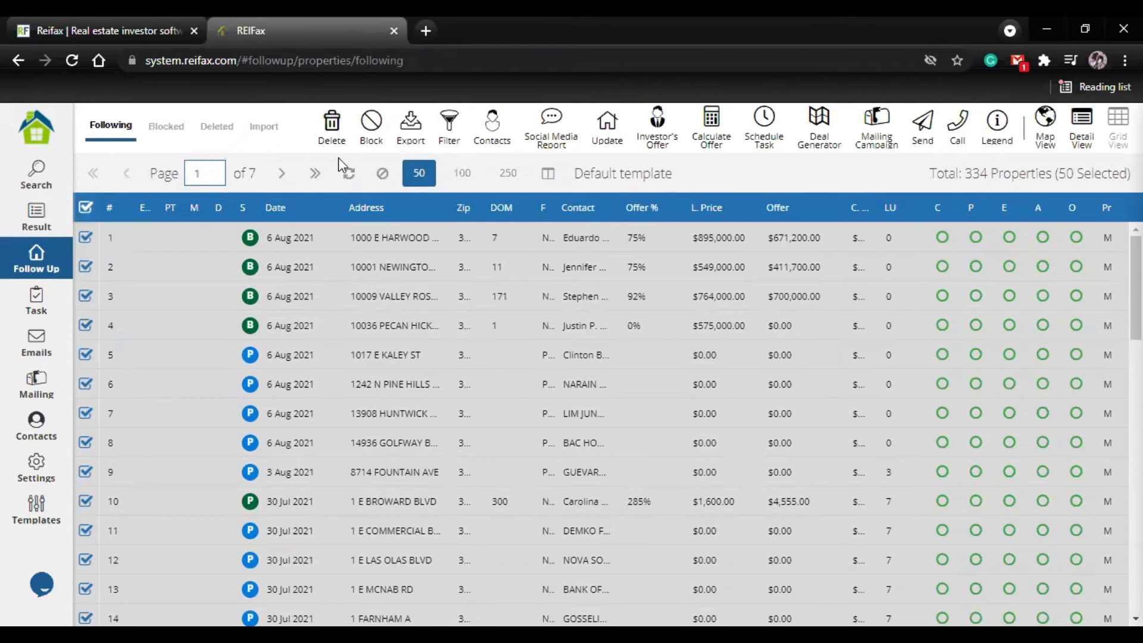
pyautogui.click(426, 147)
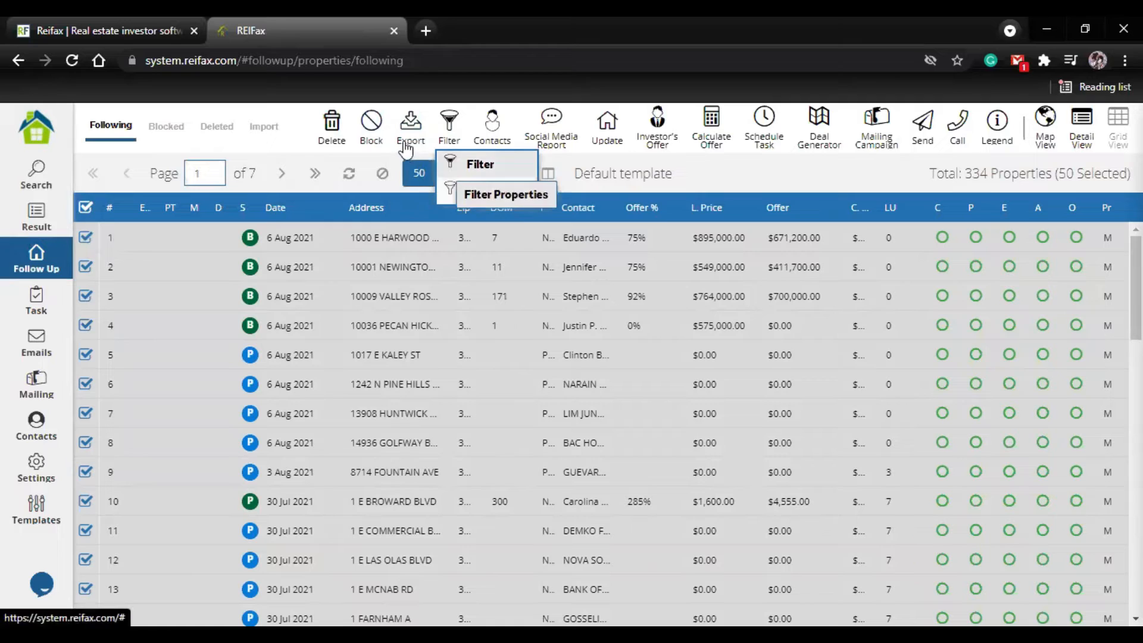
pyautogui.moveTo(443, 194)
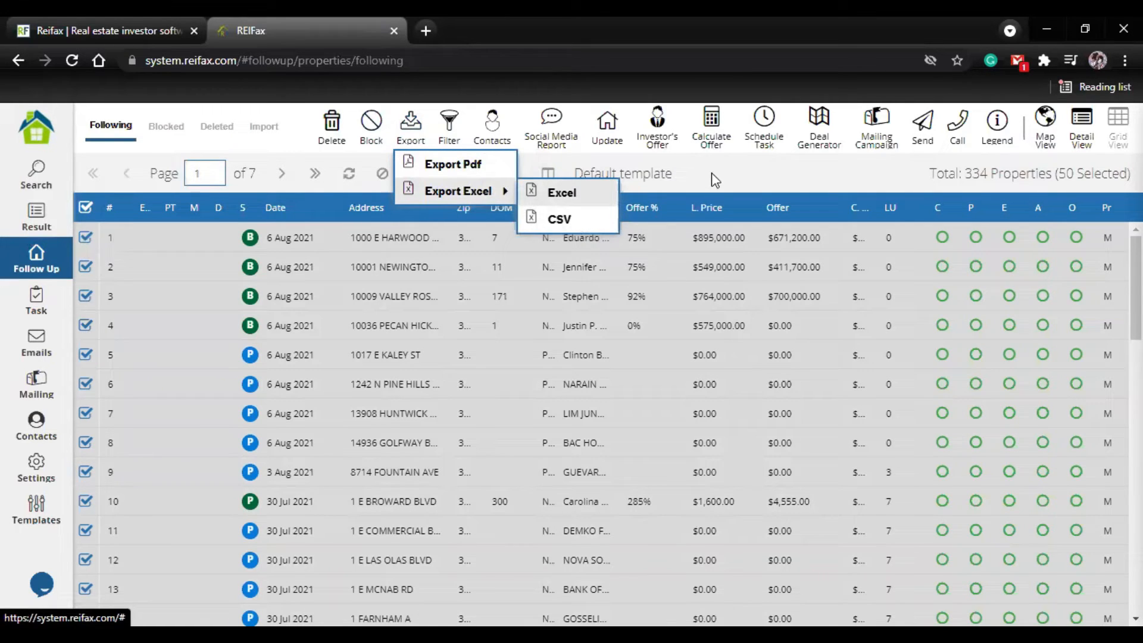
pyautogui.moveTo(447, 138)
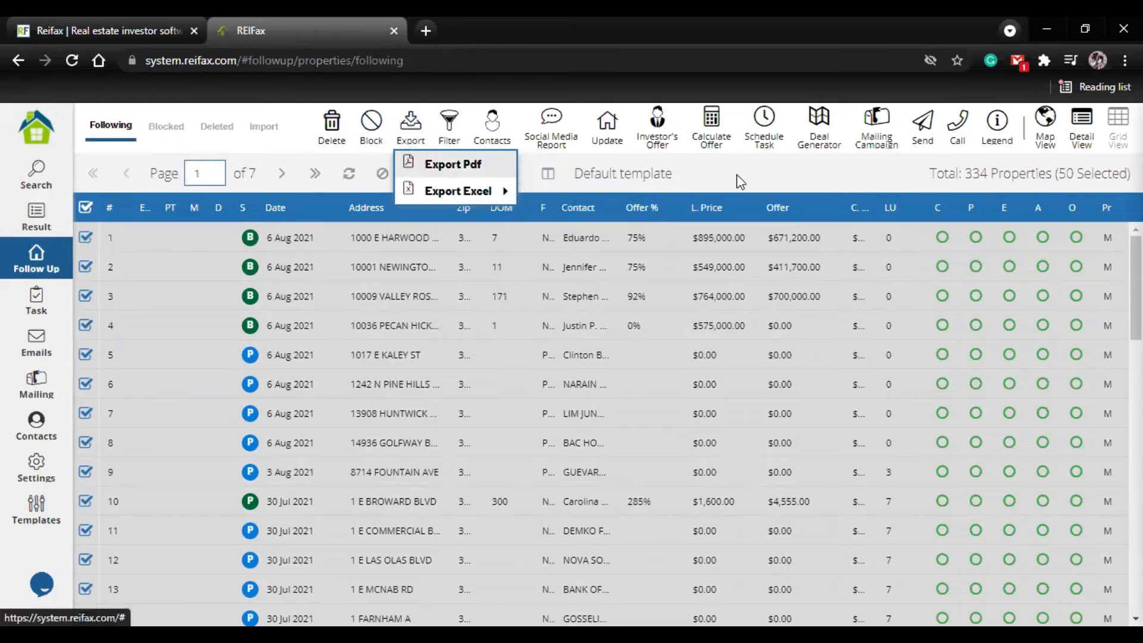
pyautogui.click(85, 208)
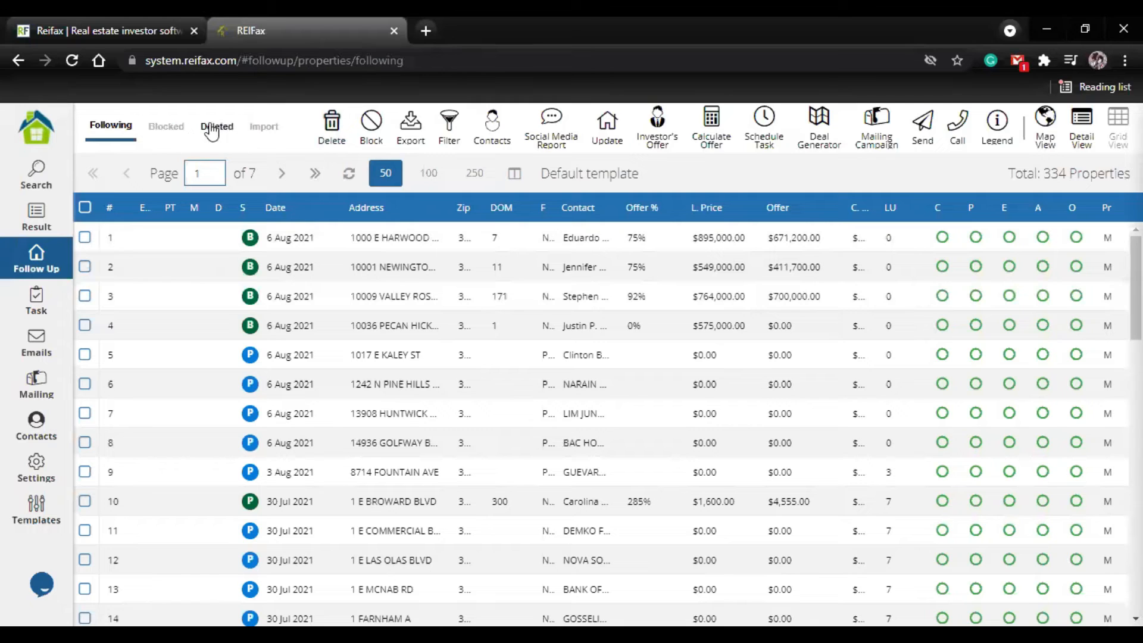
# Step: Block property 8 in the followed list and acknowledge the result
pyautogui.click(82, 444)
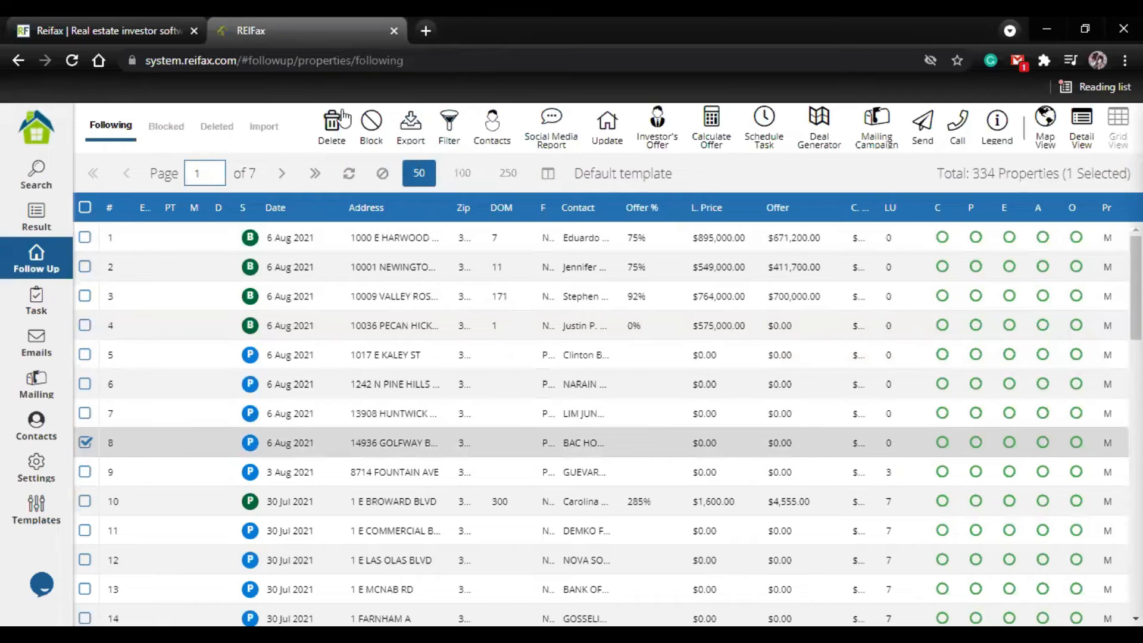
pyautogui.click(369, 142)
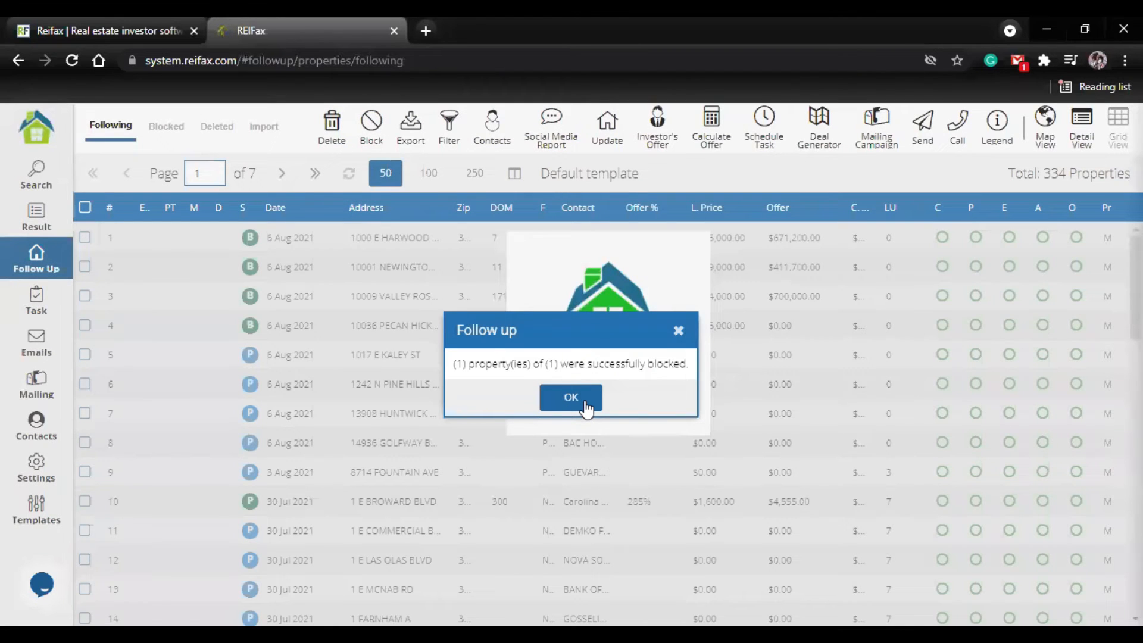
pyautogui.click(584, 402)
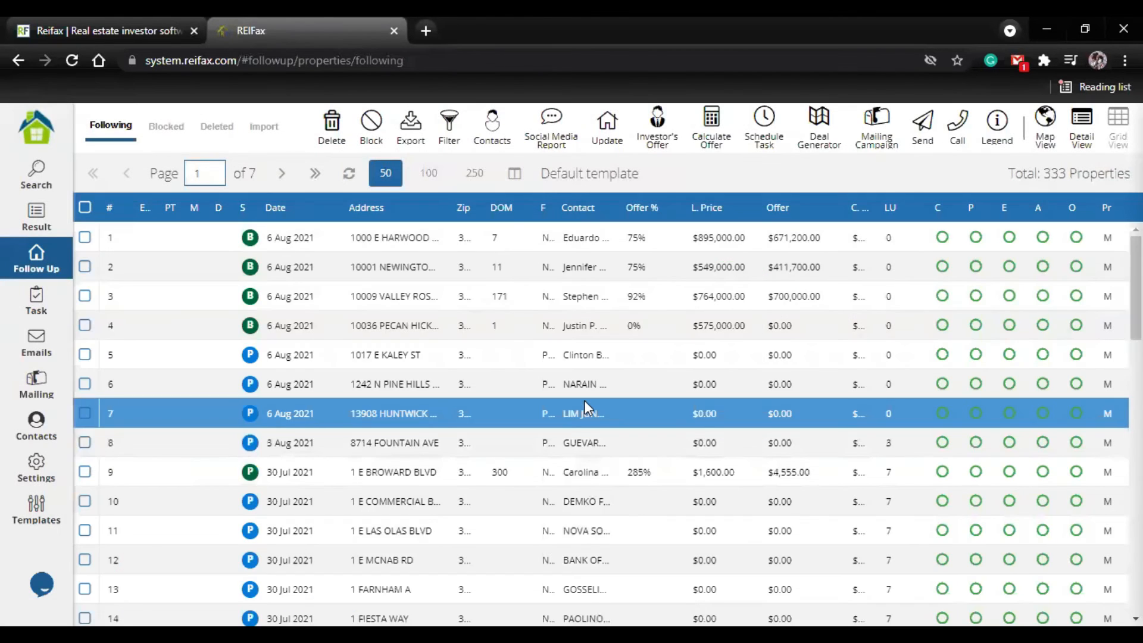
# Step: Restore the property with the latest blocked date from the blocked list and return to the followed properties
pyautogui.click(168, 128)
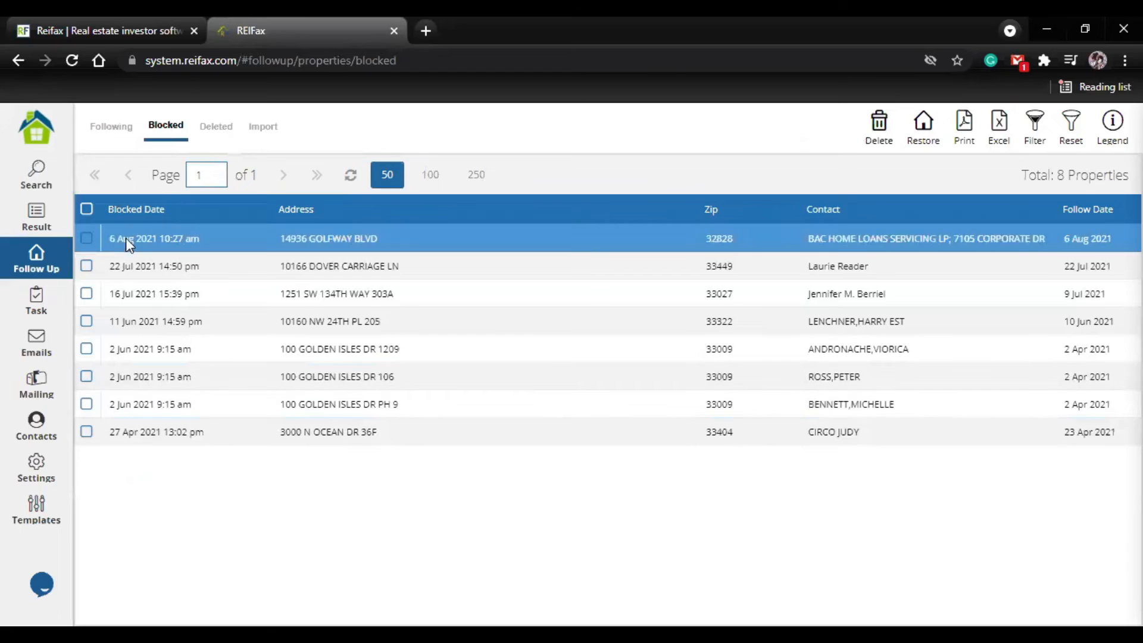
pyautogui.click(87, 238)
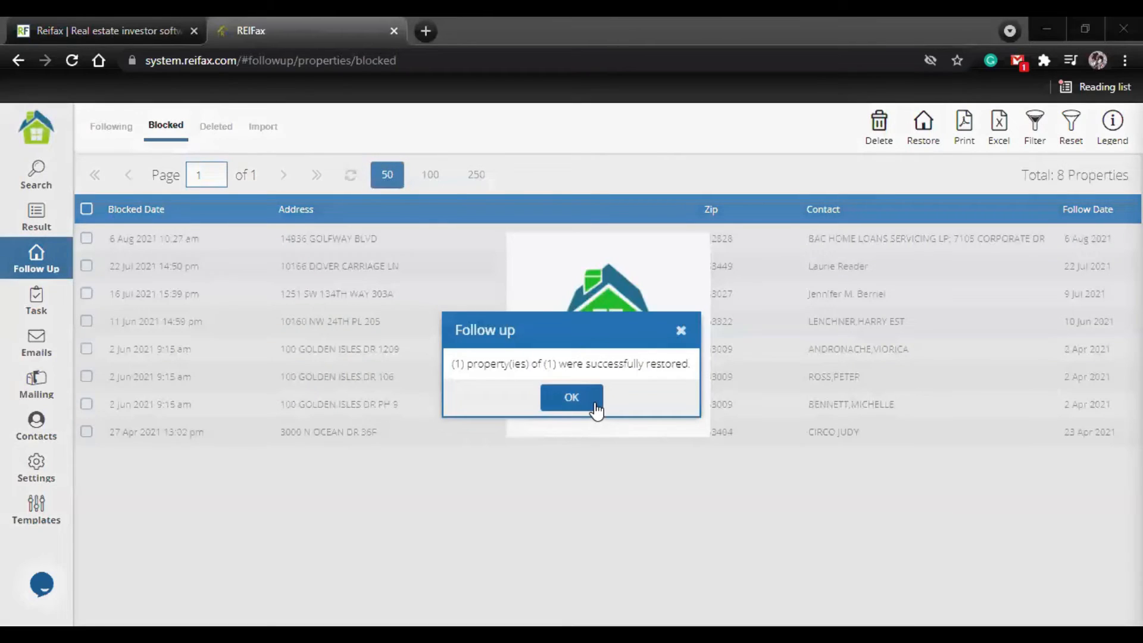
pyautogui.click(591, 403)
pyautogui.click(102, 131)
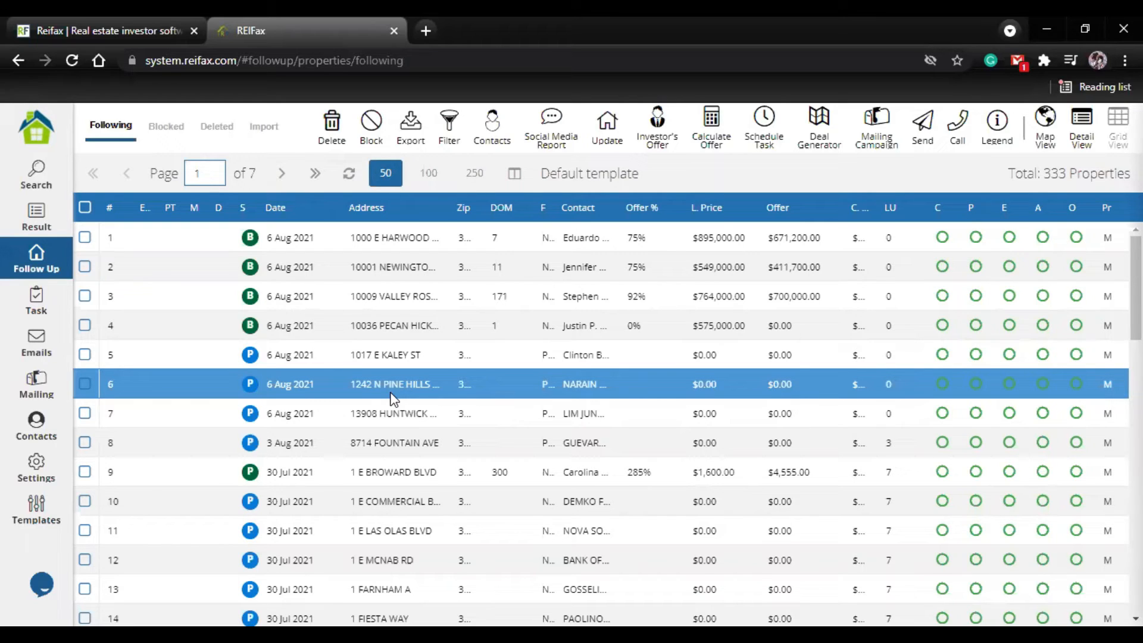
# Step: Review the e-mails, phone numbers and address of the primary contact assigned to property 5, and close the contact details
pyautogui.rightClick(374, 355)
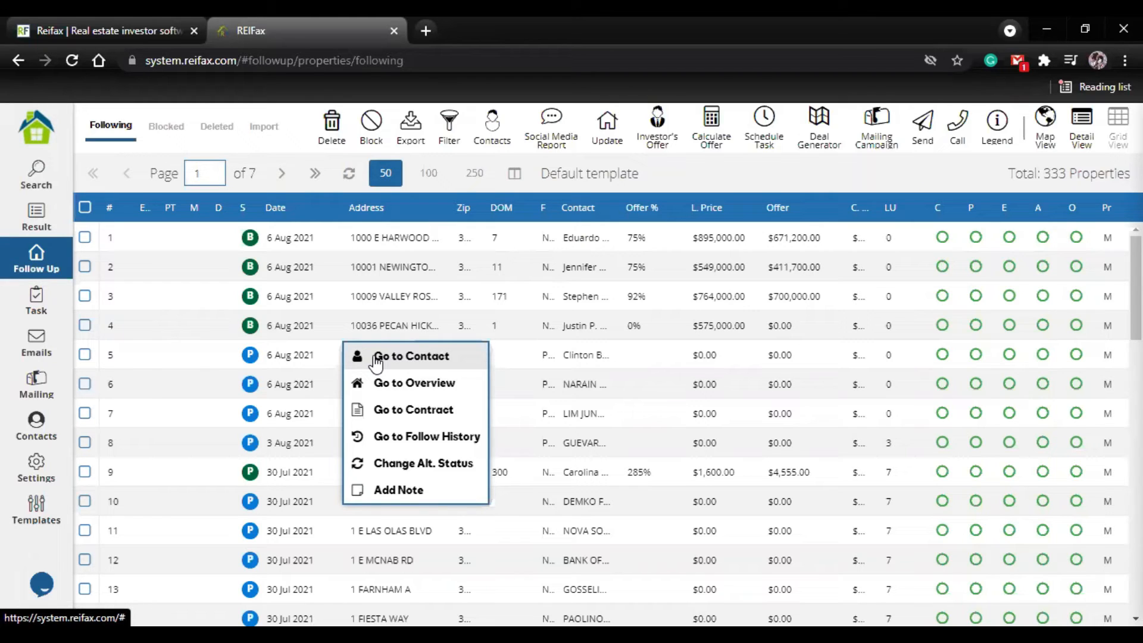
pyautogui.click(436, 359)
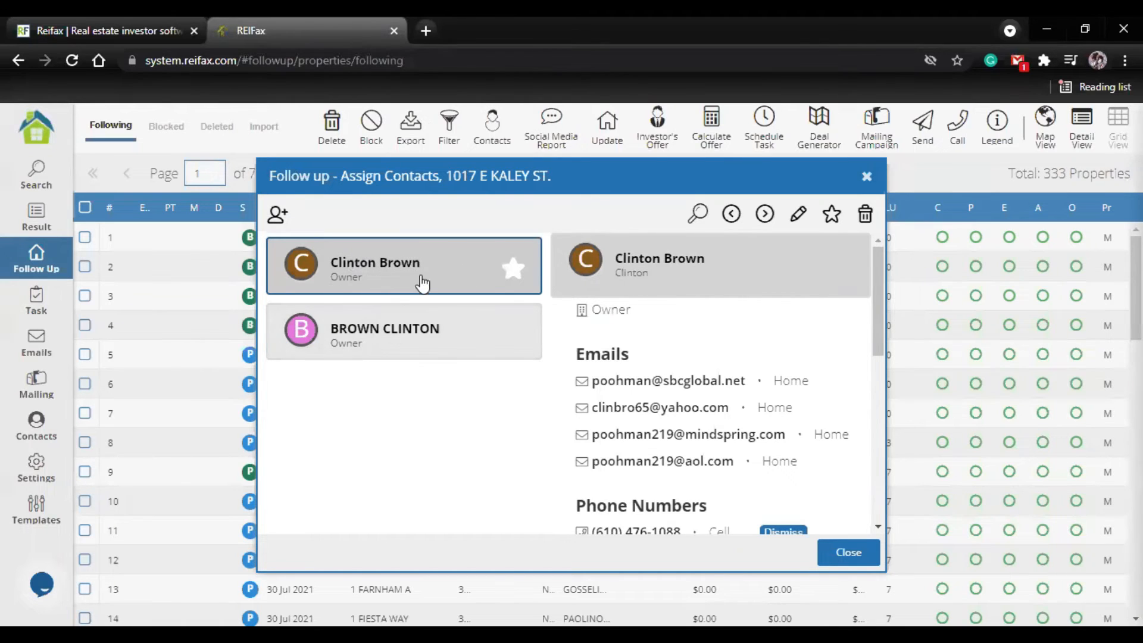
pyautogui.scroll(-2, 662, 400)
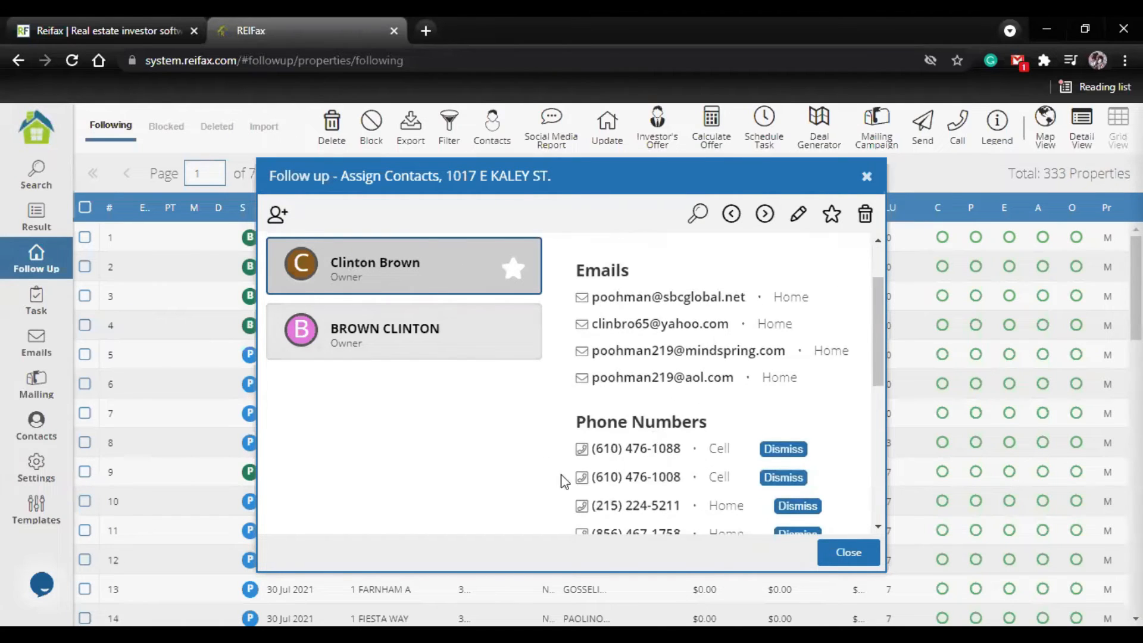
pyautogui.scroll(-6, 655, 407)
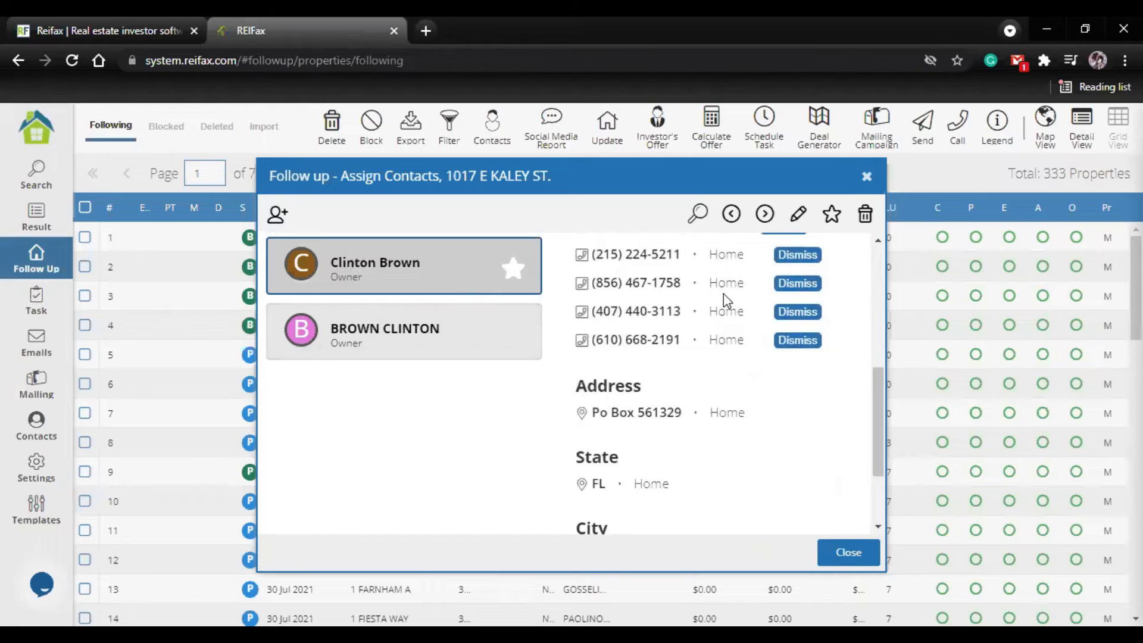
pyautogui.scroll(6, 726, 301)
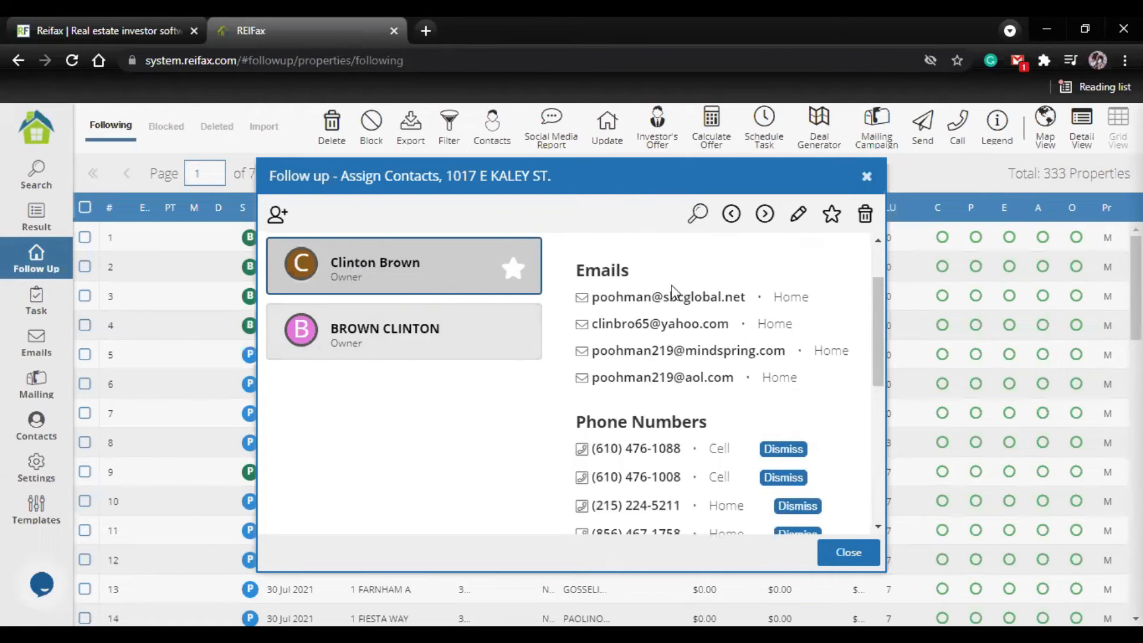
pyautogui.press('Escape')
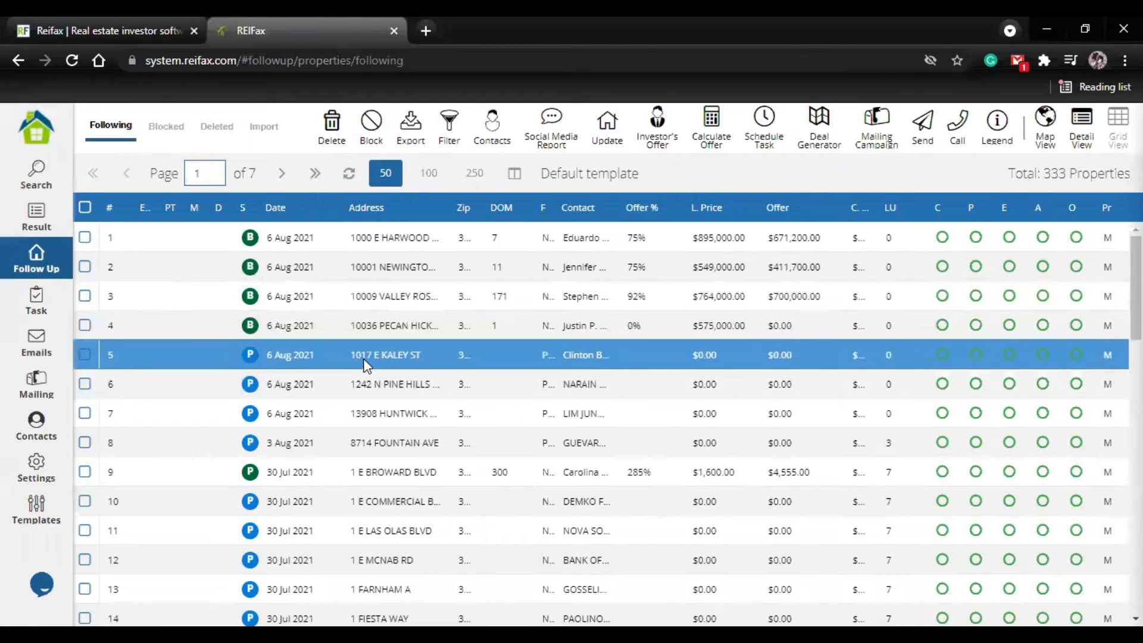
# Step: View the overview of property 5 and return to the followed properties
pyautogui.rightClick(365, 360)
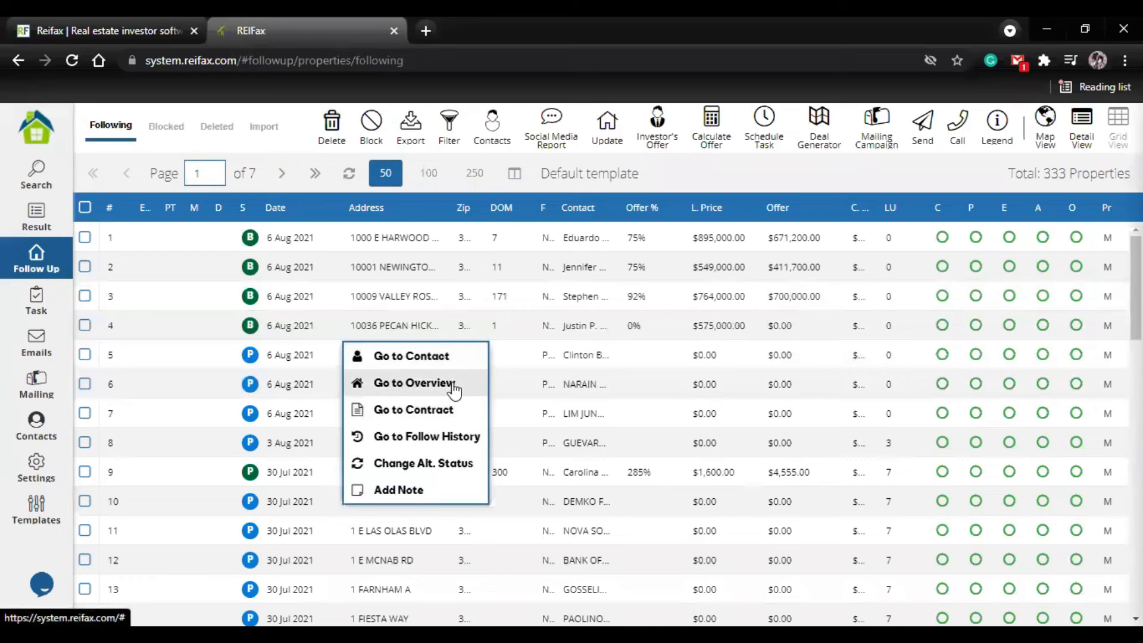
pyautogui.click(413, 385)
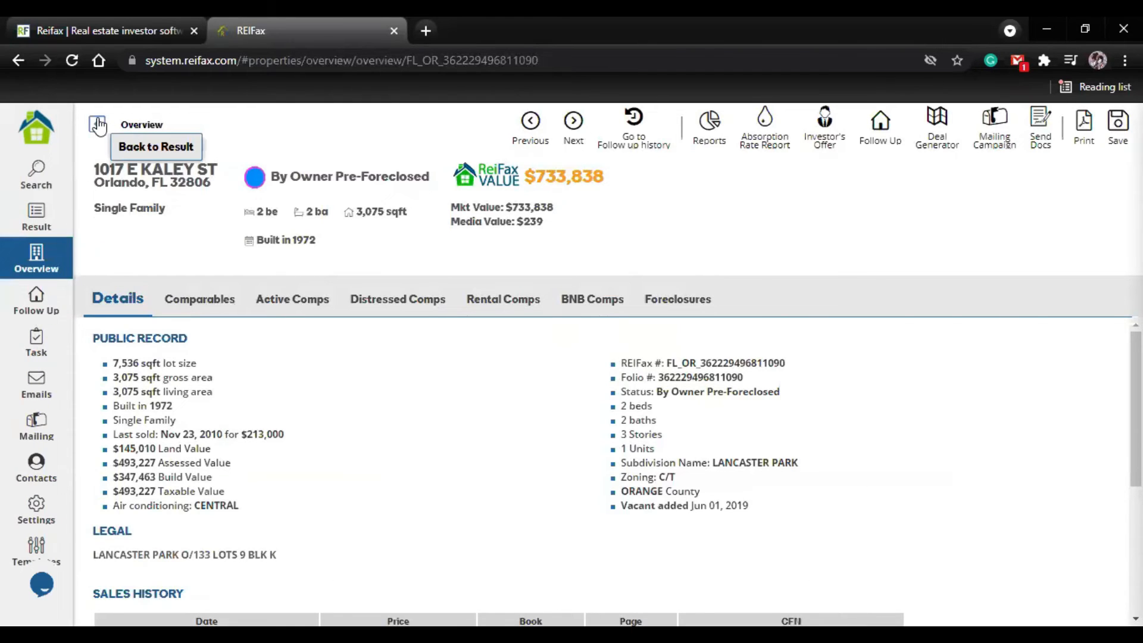
pyautogui.click(40, 316)
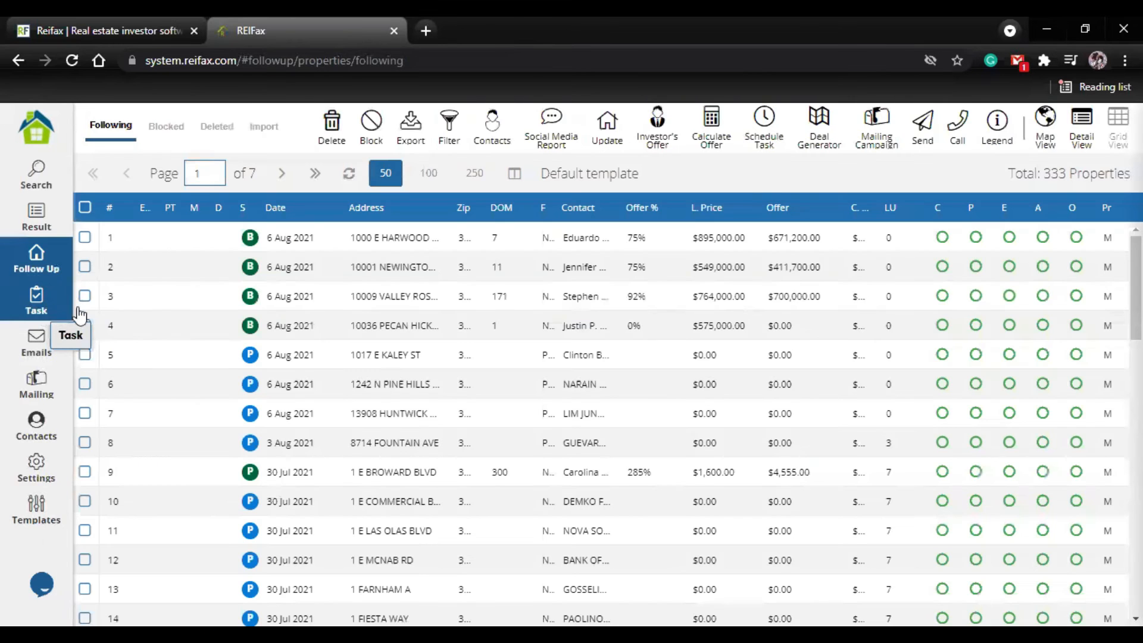
# Step: View the follow history of property 4 and go back to the followed list
pyautogui.click(398, 332)
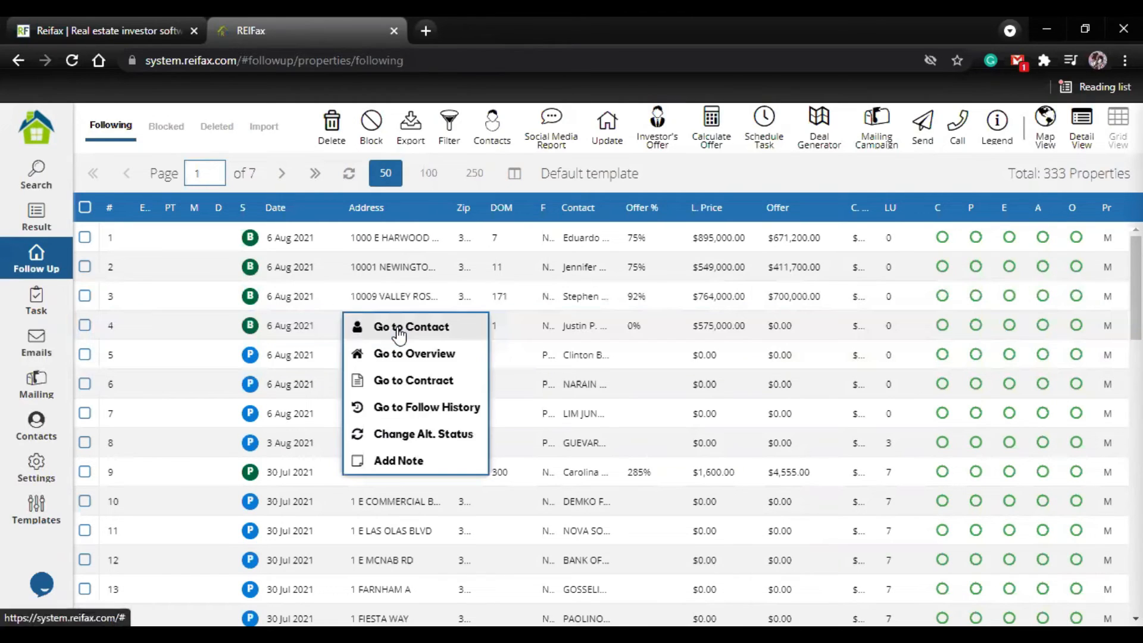
pyautogui.click(427, 407)
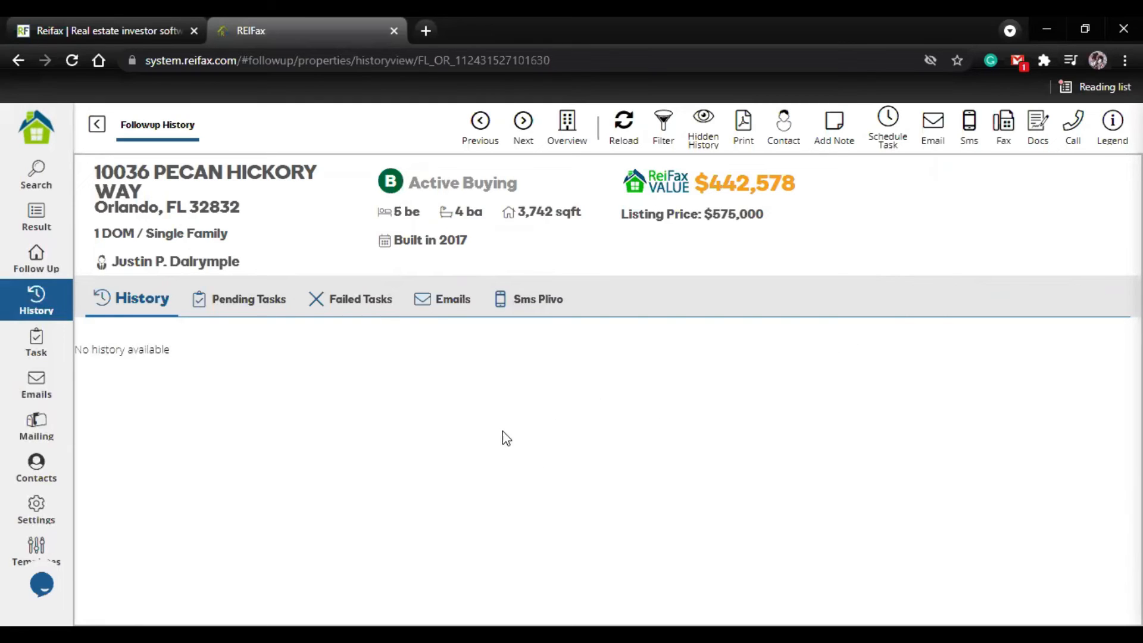
pyautogui.click(95, 129)
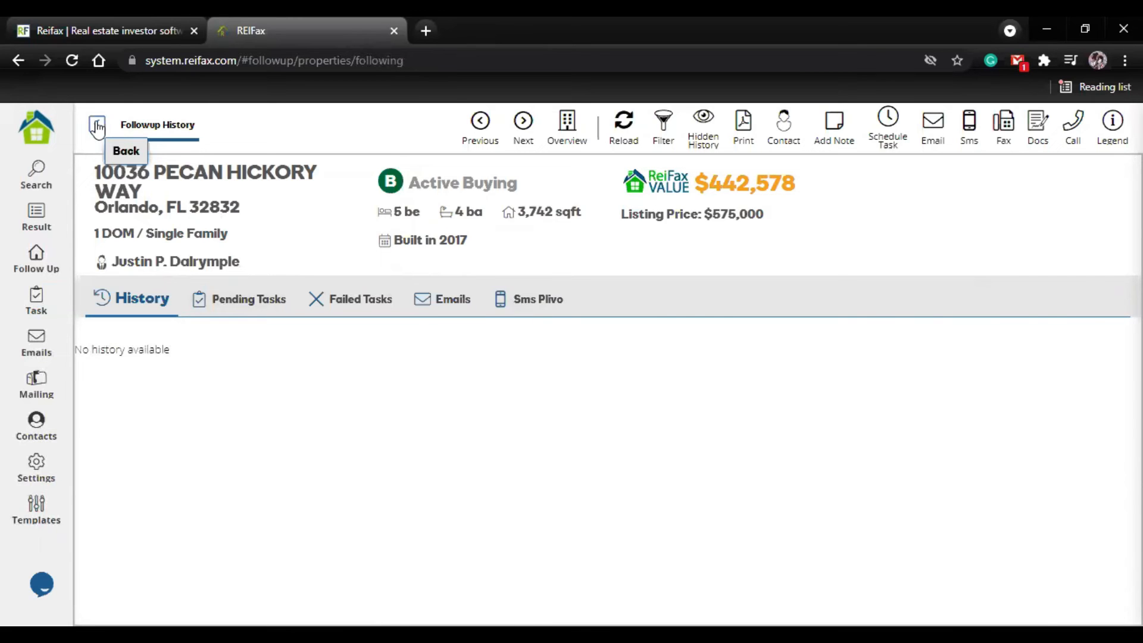
pyautogui.click(97, 127)
# Step: View the follow history of property 17 and go back to the followed list
pyautogui.click(394, 469)
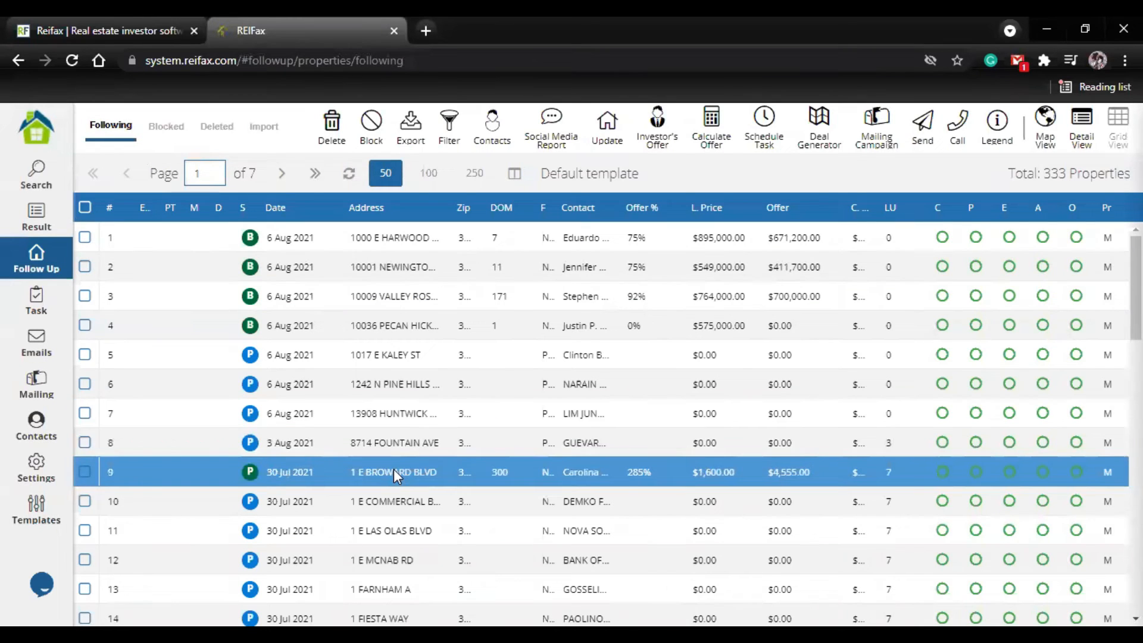
pyautogui.scroll(-4, 352, 489)
pyautogui.click(159, 506)
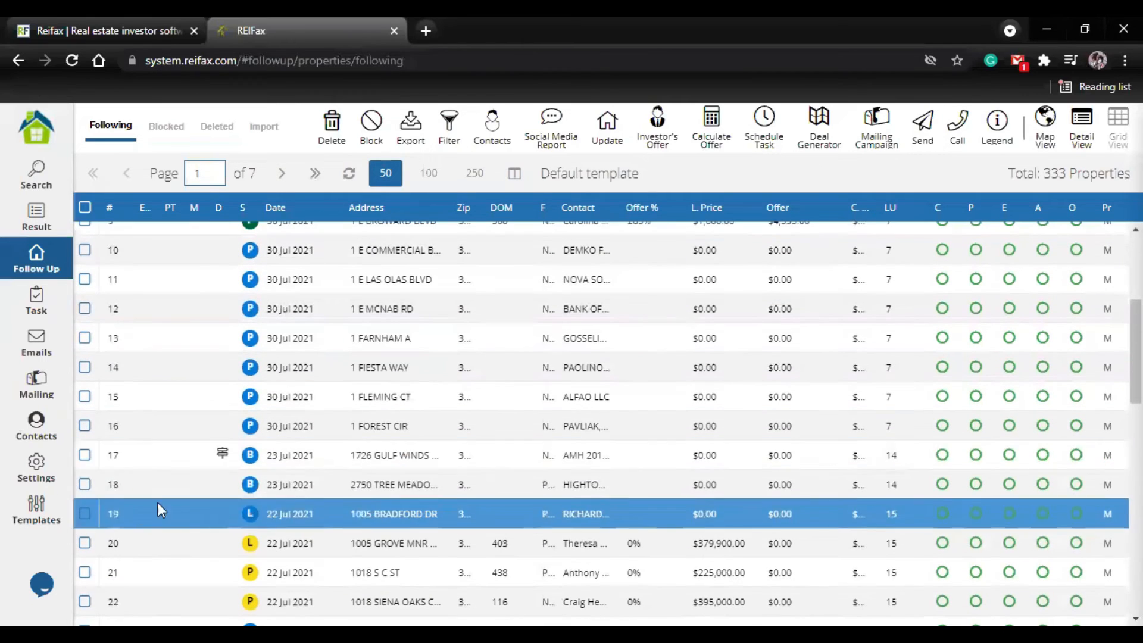
pyautogui.click(371, 460)
pyautogui.rightClick(375, 454)
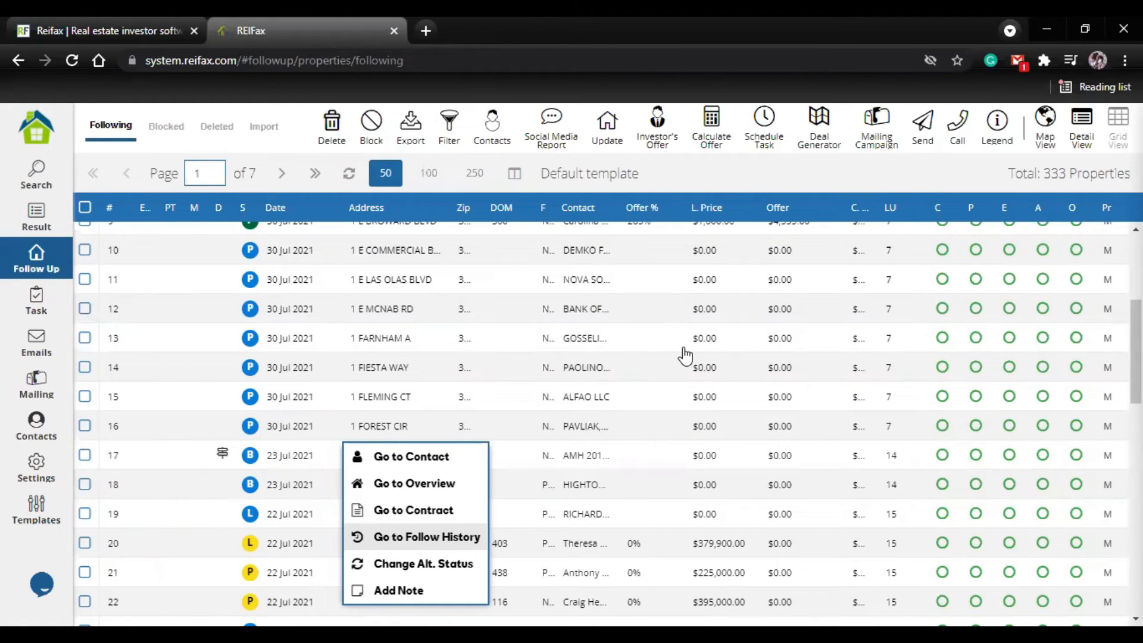
pyautogui.press('Return')
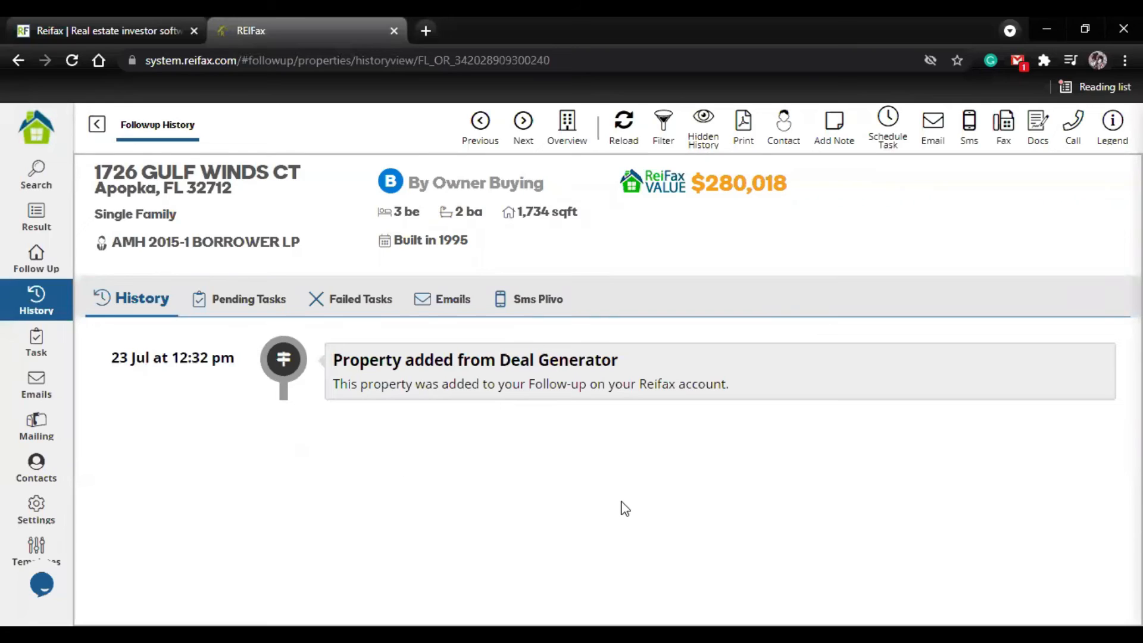
pyautogui.click(99, 126)
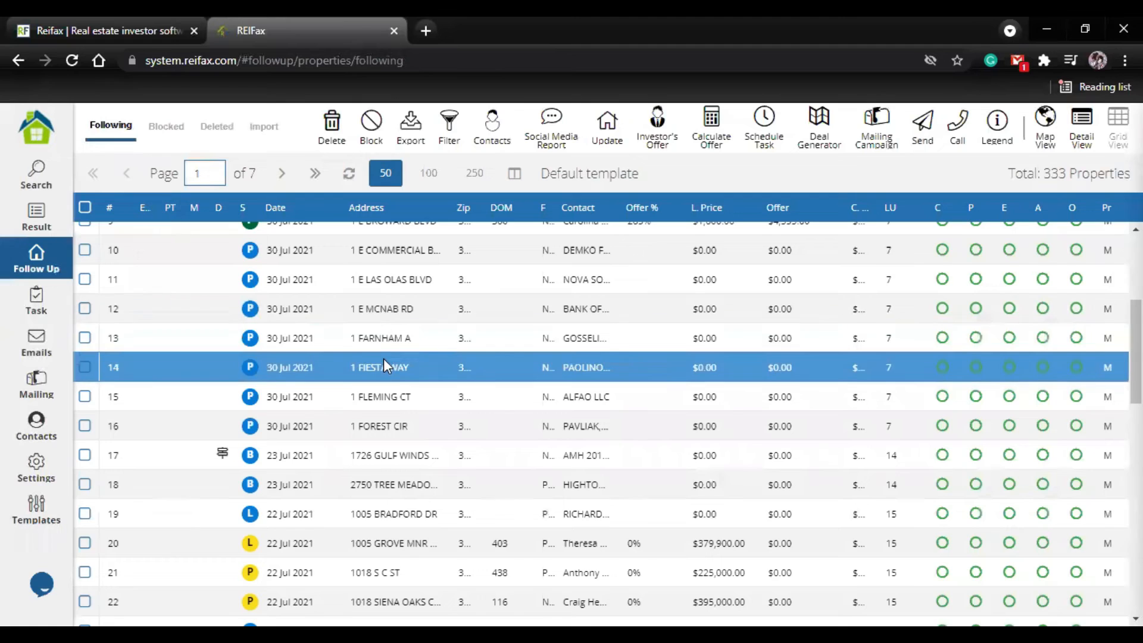
# Step: Review the contacts assigned to property 6 and close the contact details
pyautogui.scroll(5, 384, 358)
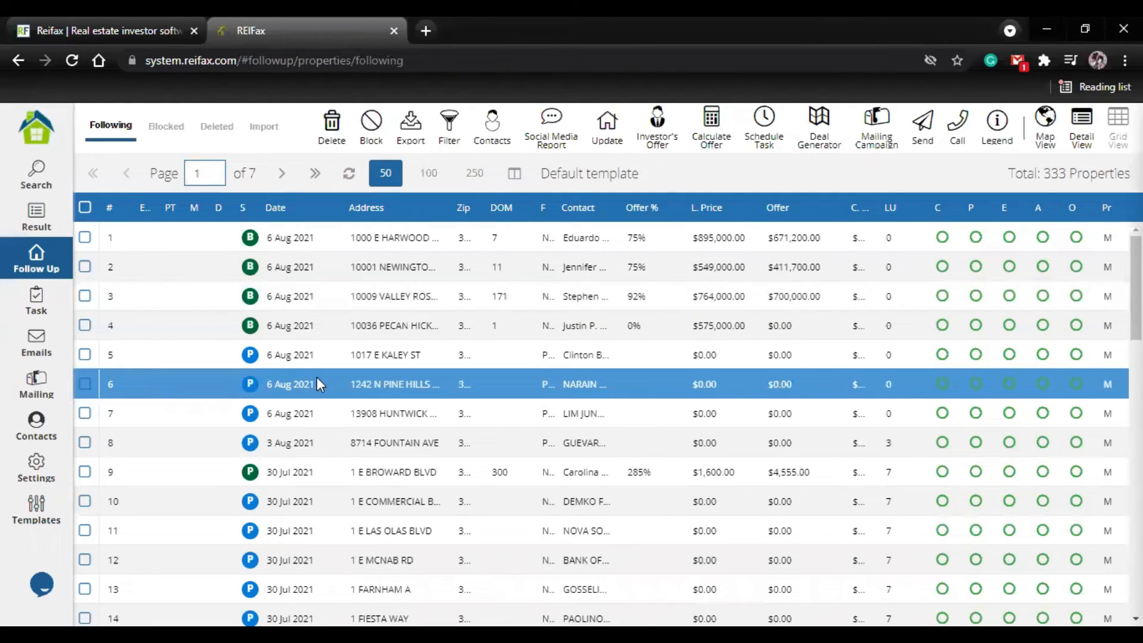
pyautogui.rightClick(394, 383)
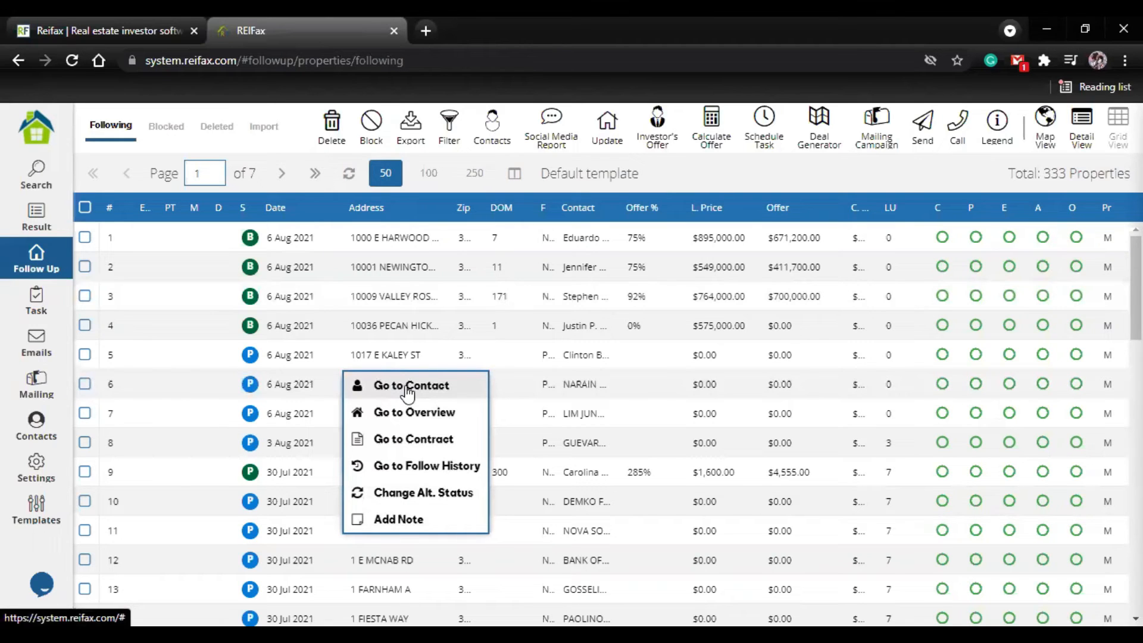
pyautogui.click(407, 392)
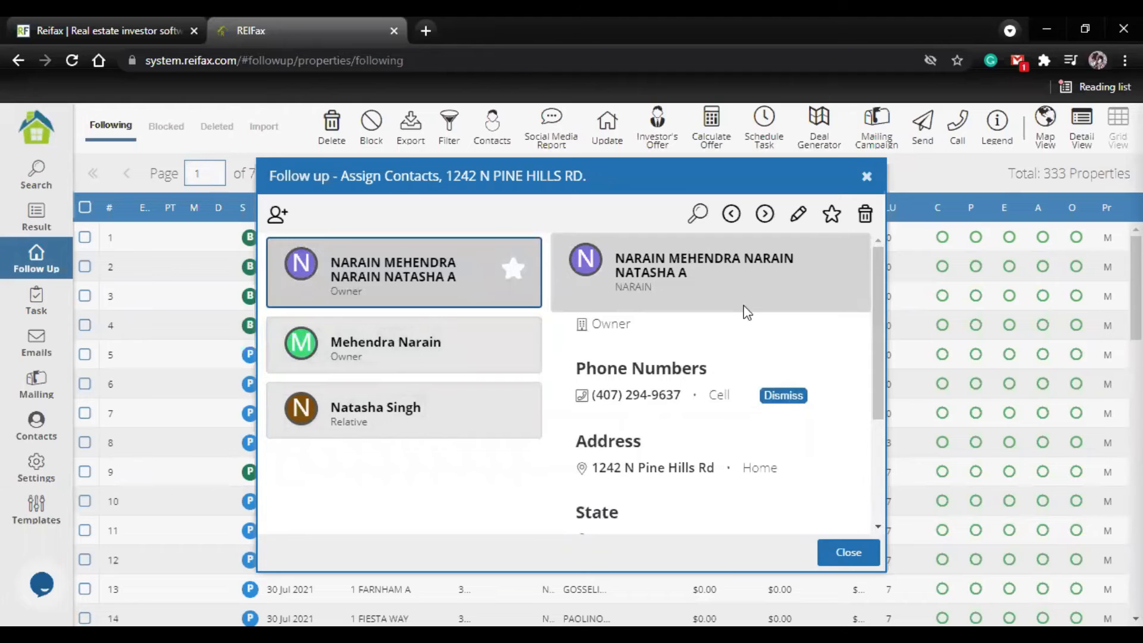
pyautogui.click(868, 178)
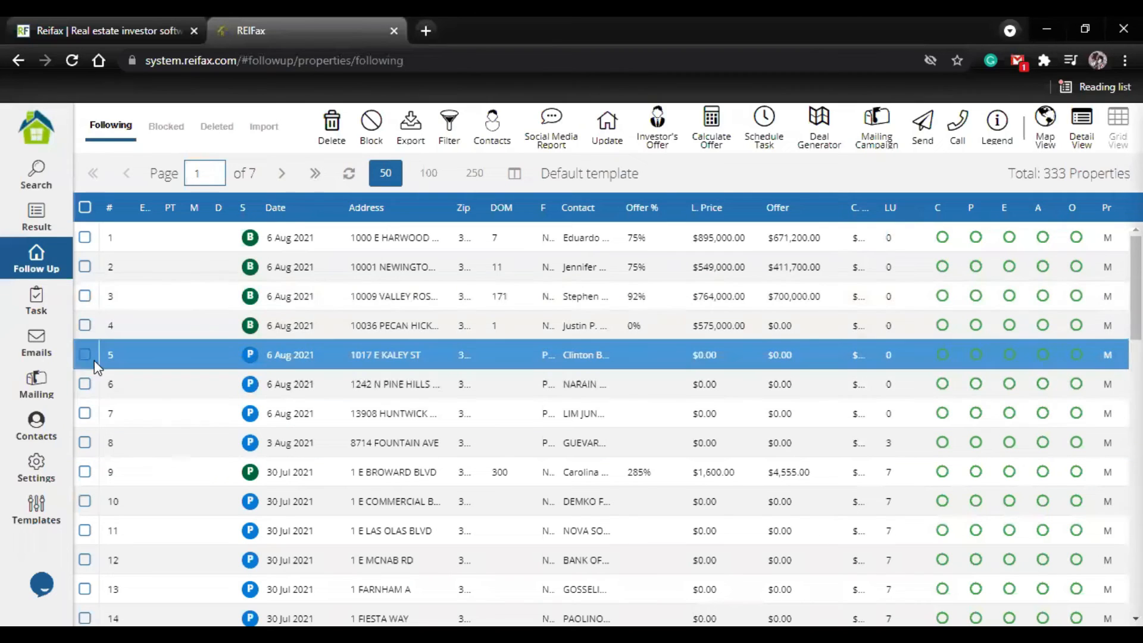
# Step: Review the Plivo and Skype call options for property 5, close the prompt and clear the selection
pyautogui.click(78, 356)
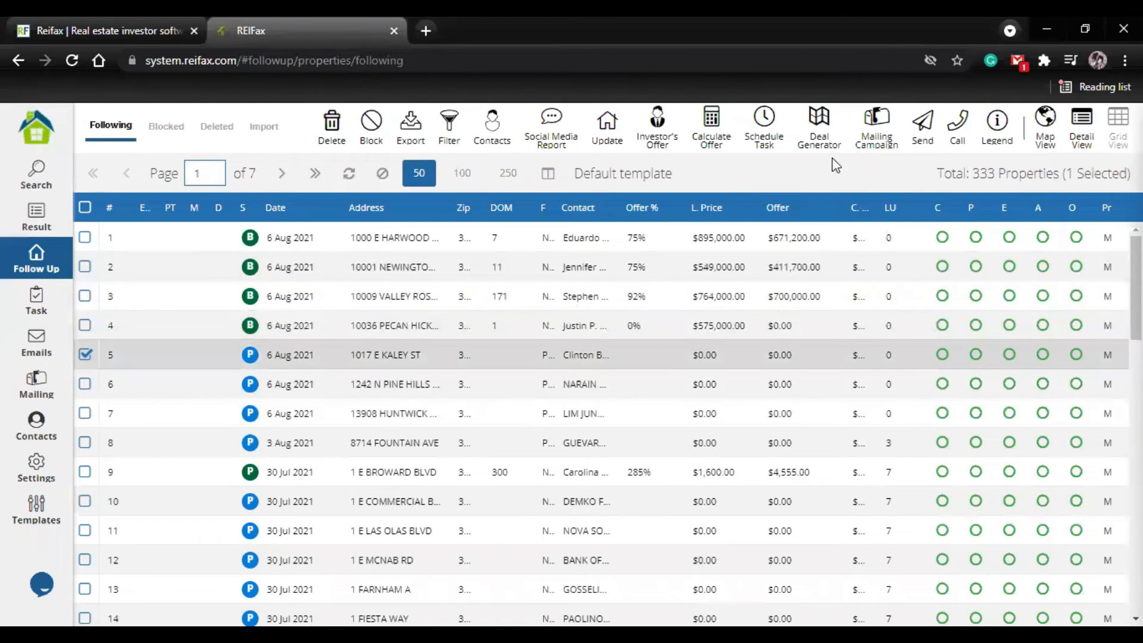
pyautogui.click(960, 143)
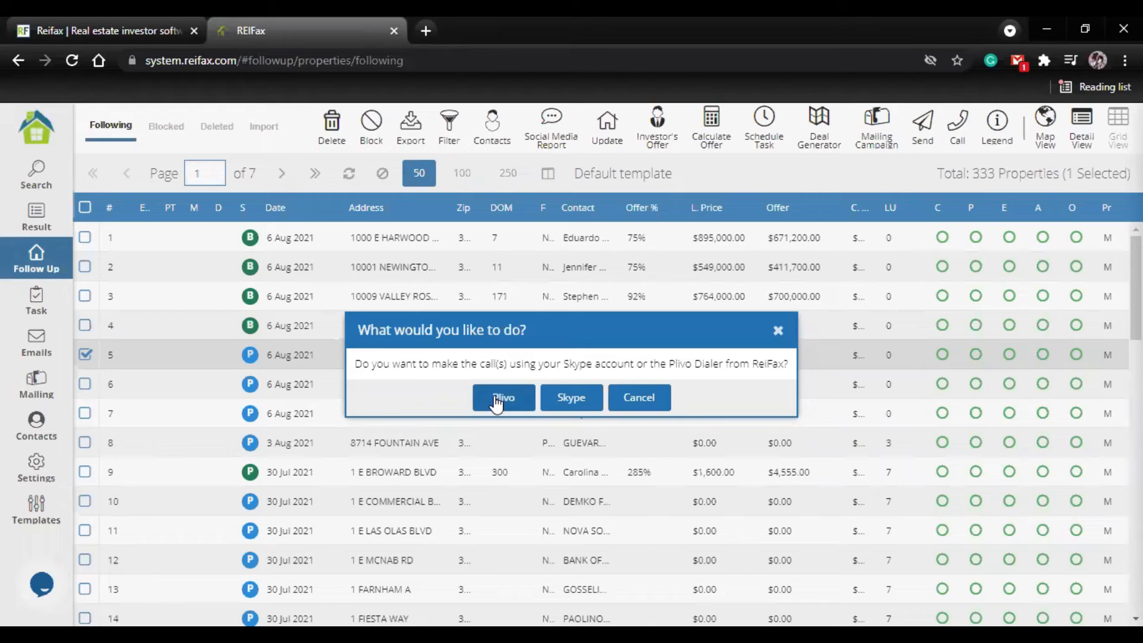
pyautogui.click(496, 400)
pyautogui.click(779, 331)
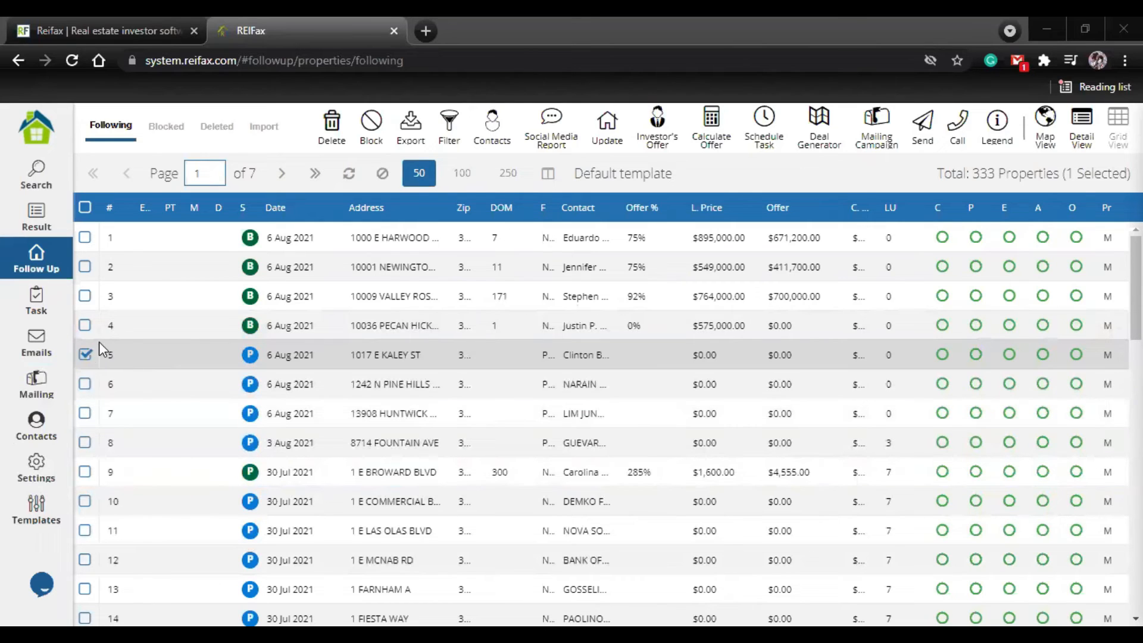
pyautogui.click(86, 355)
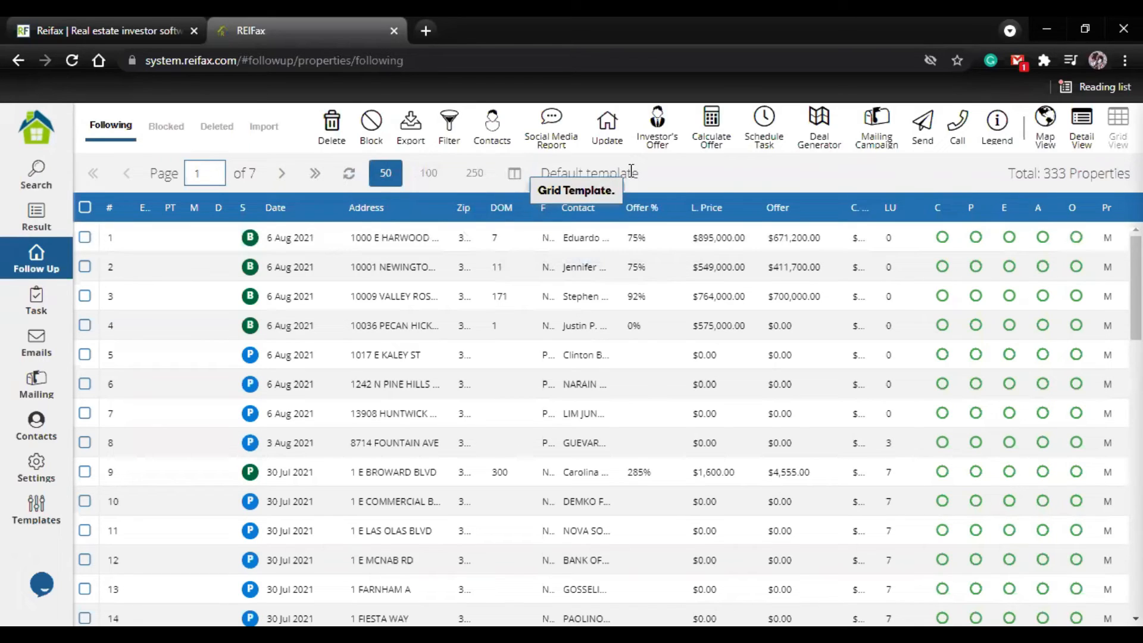
# Step: Load the Pre-Foreclosure grid template for the followed properties list
pyautogui.click(522, 177)
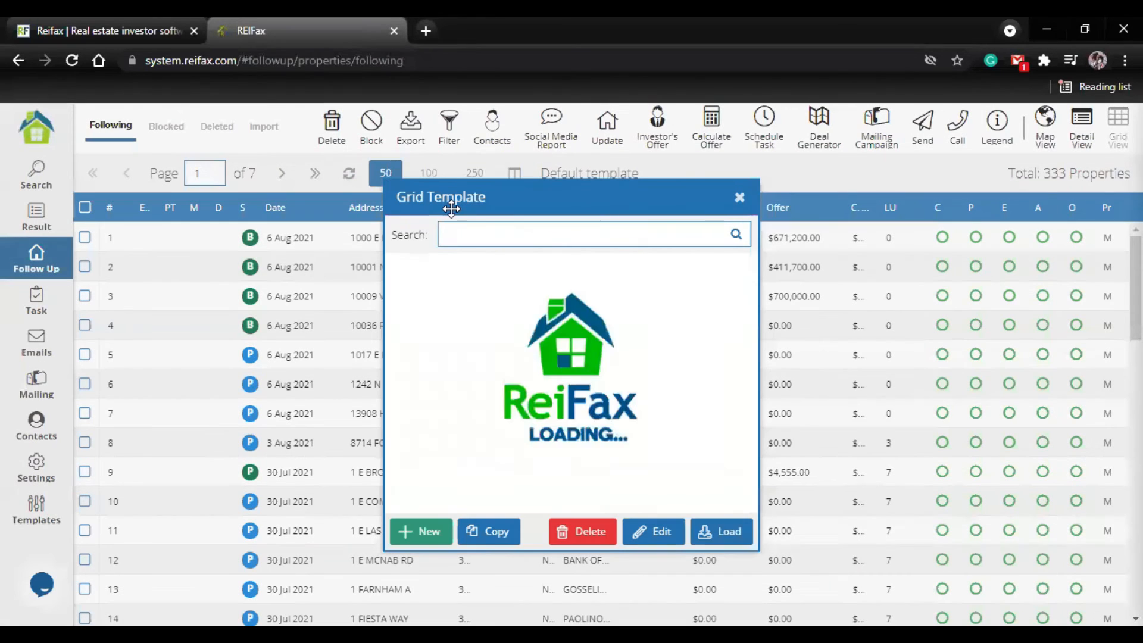
pyautogui.scroll(-3, 541, 375)
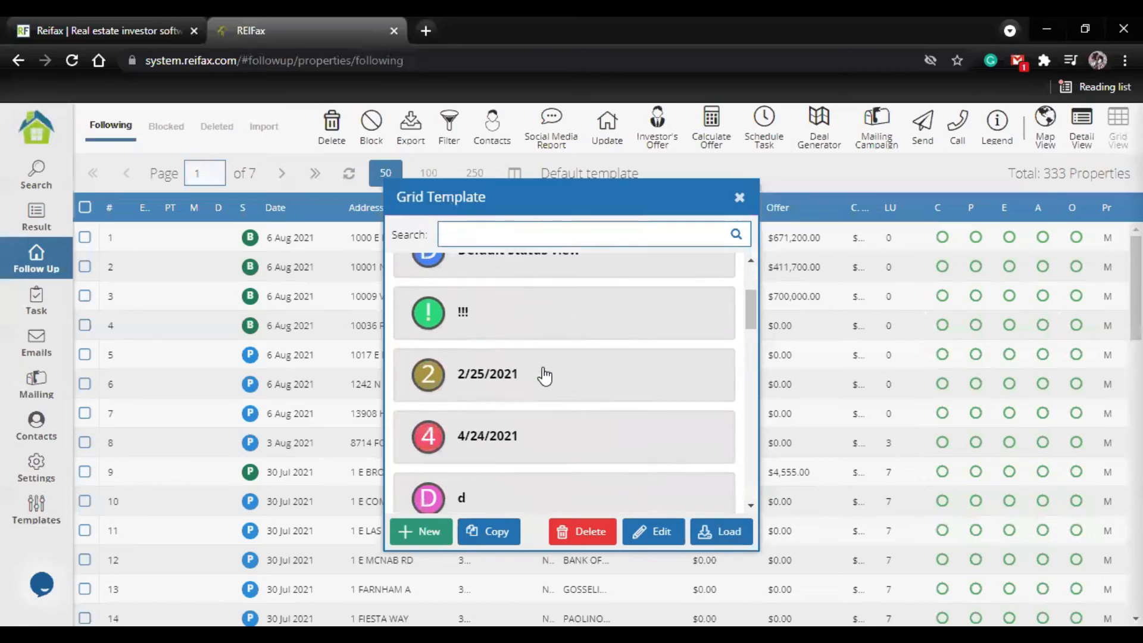
pyautogui.scroll(-3, 512, 375)
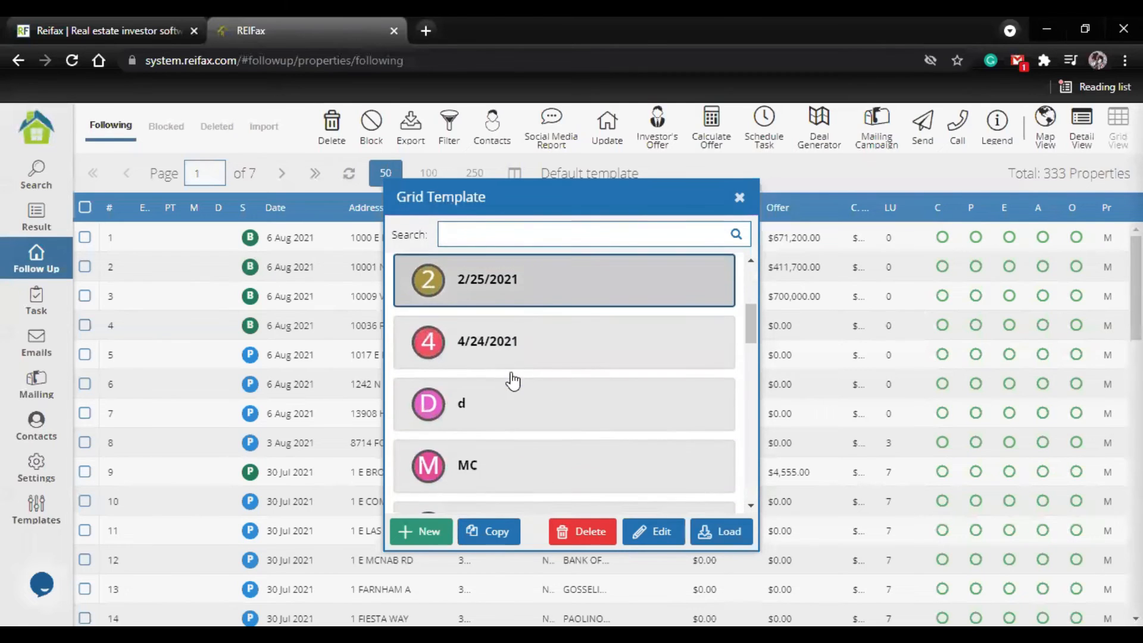
pyautogui.scroll(-8, 511, 372)
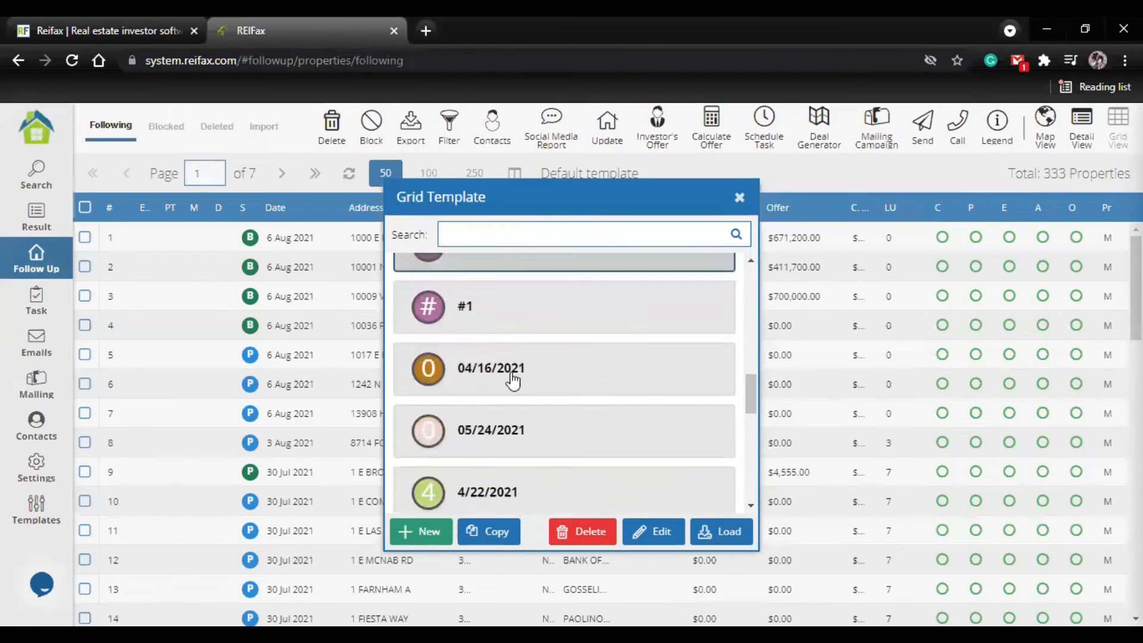
pyautogui.scroll(-5, 511, 381)
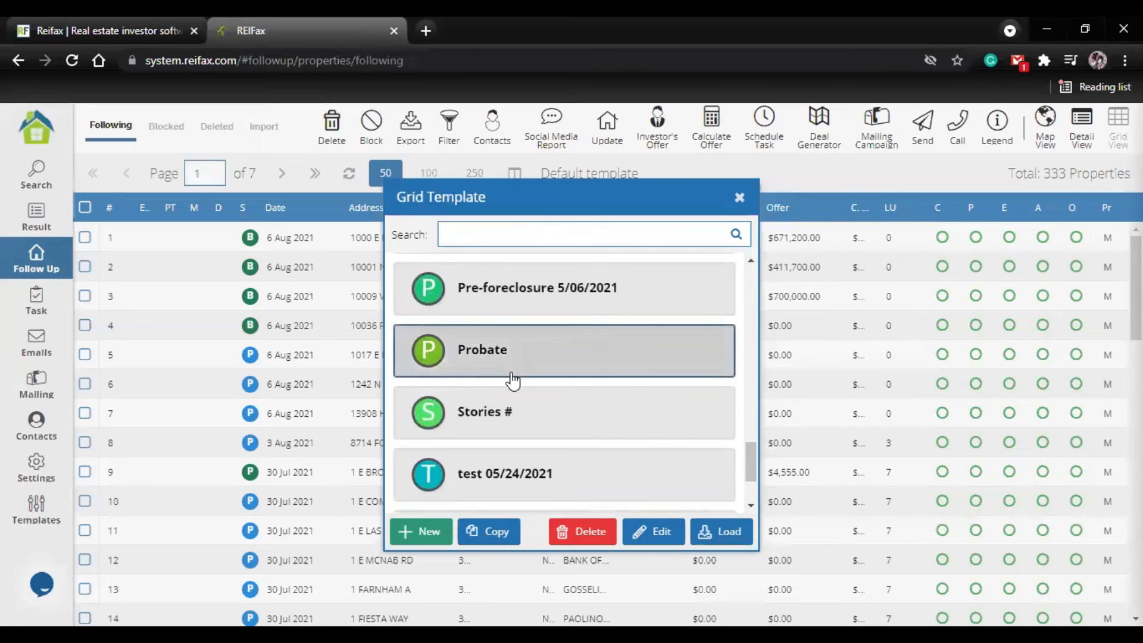
pyautogui.scroll(1, 511, 378)
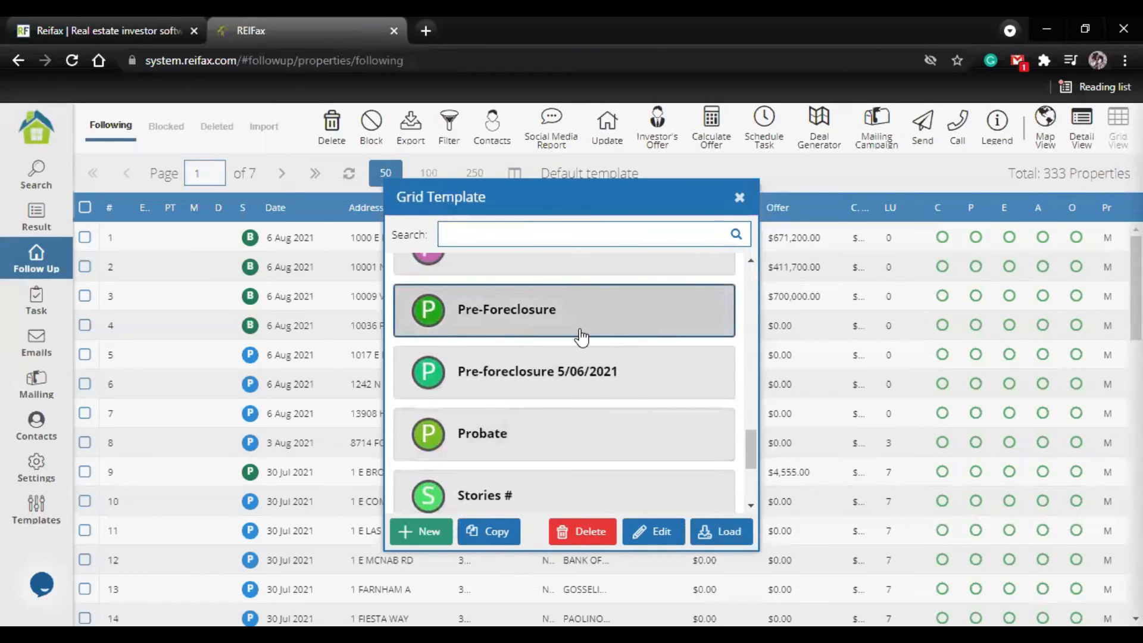
pyautogui.click(725, 543)
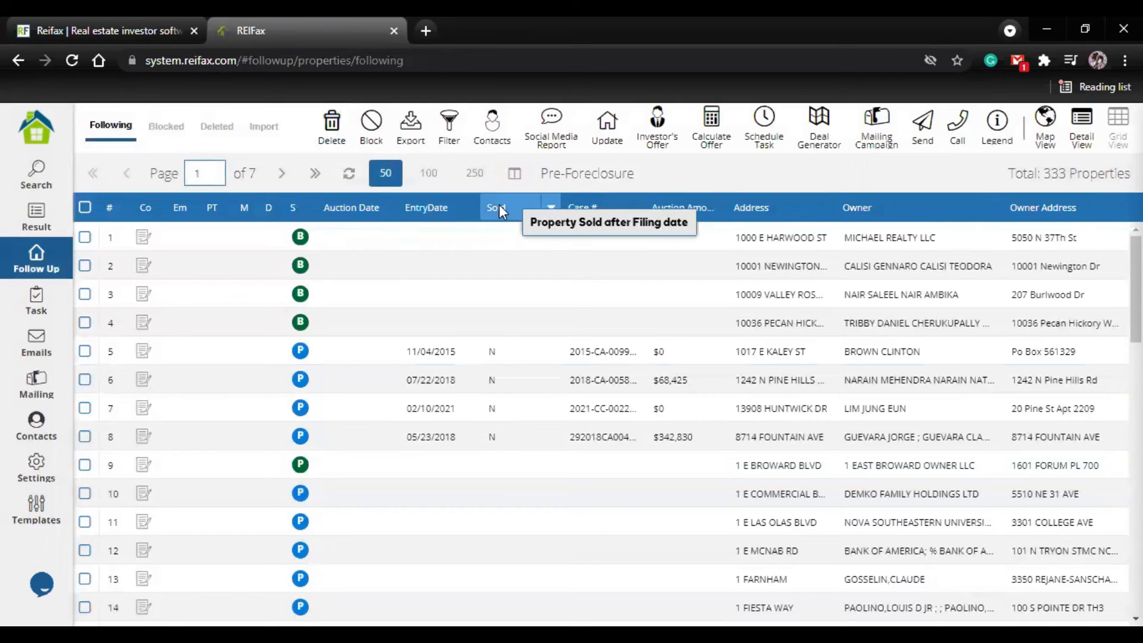
# Step: Review the auction date, entry date, sold and case number columns across the followed properties in the Pre-Foreclosure grid
pyautogui.click(606, 233)
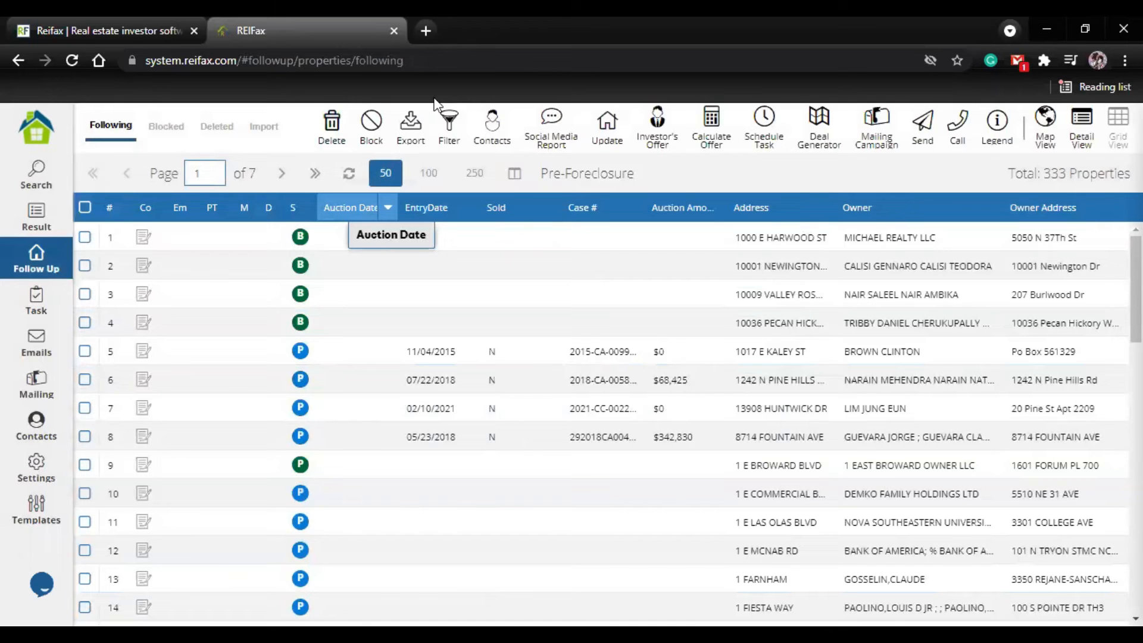
pyautogui.scroll(-10, 154, 451)
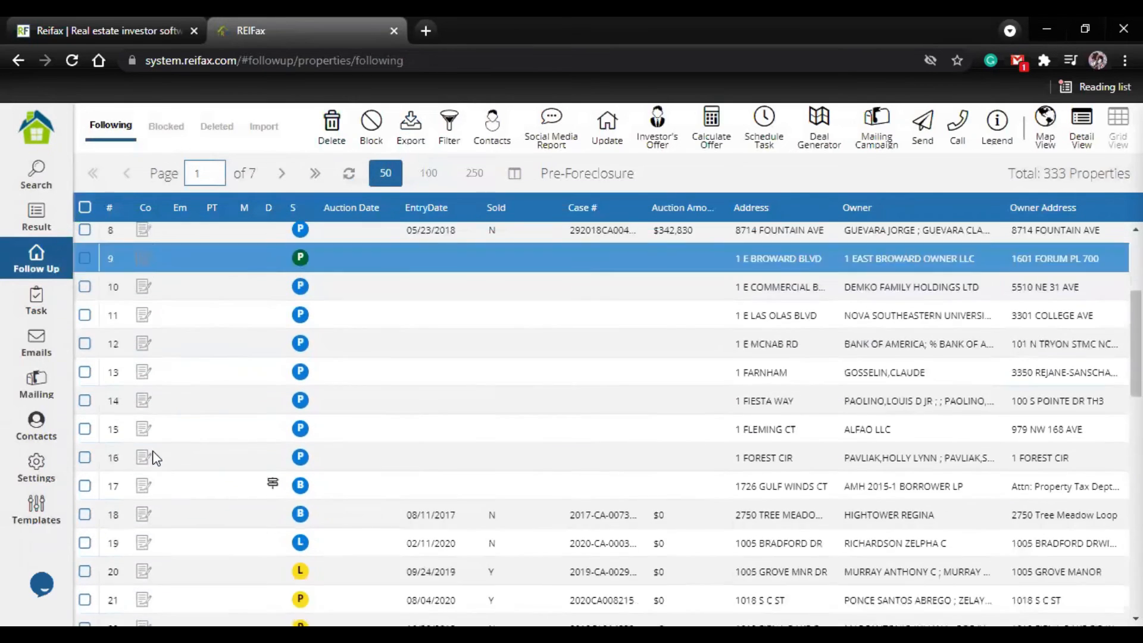
pyautogui.scroll(-6, 156, 453)
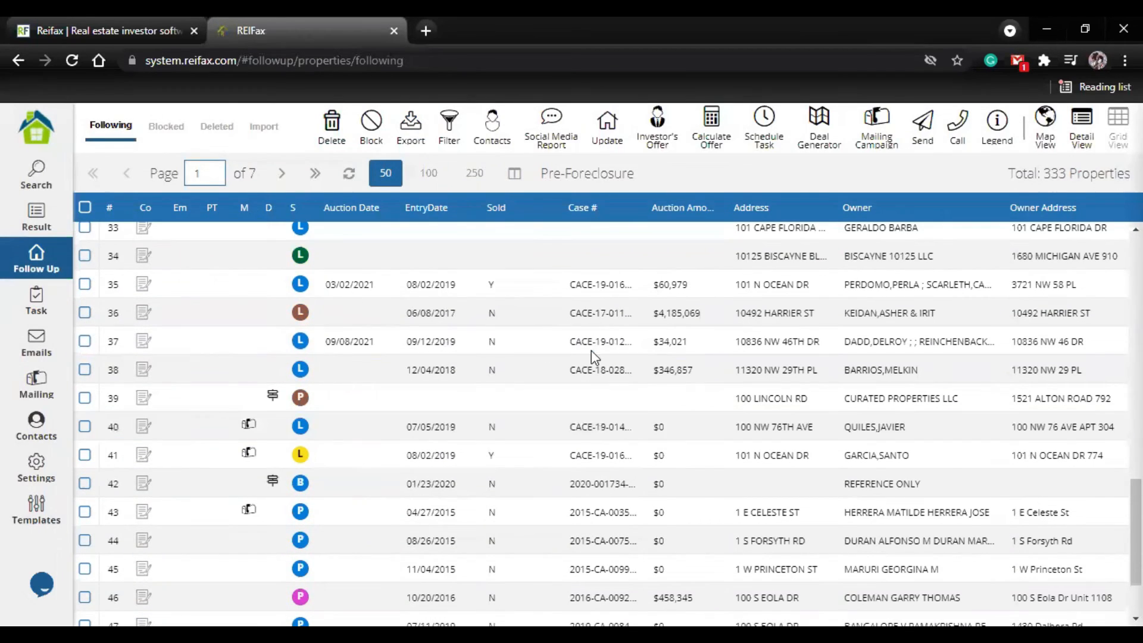
pyautogui.scroll(-2, 539, 441)
pyautogui.scroll(2, 484, 466)
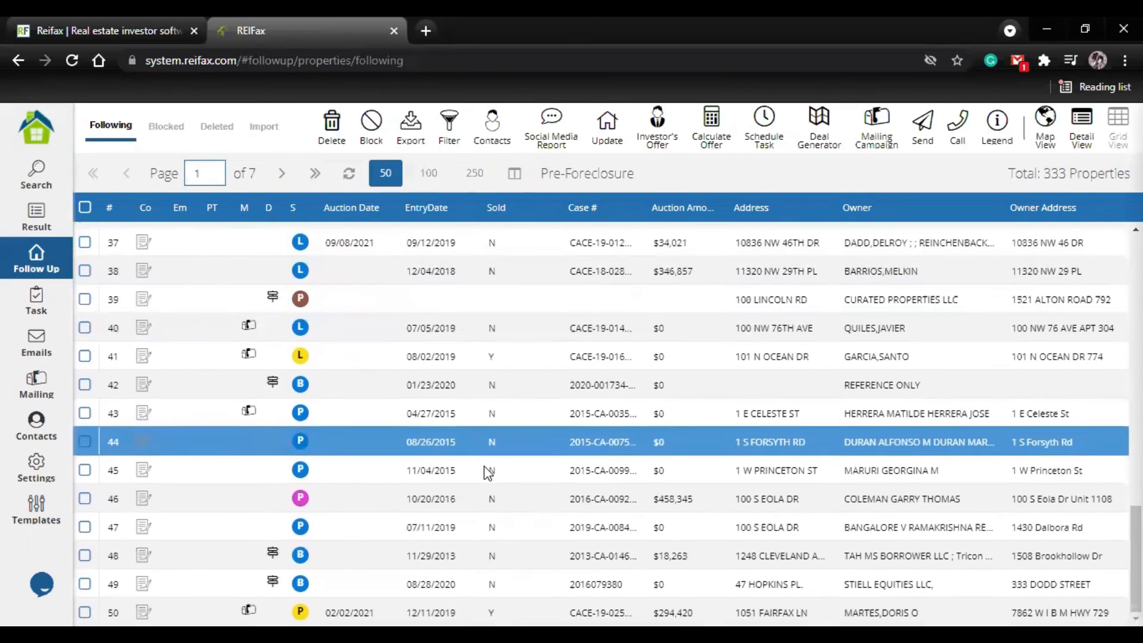
pyautogui.scroll(15, 484, 466)
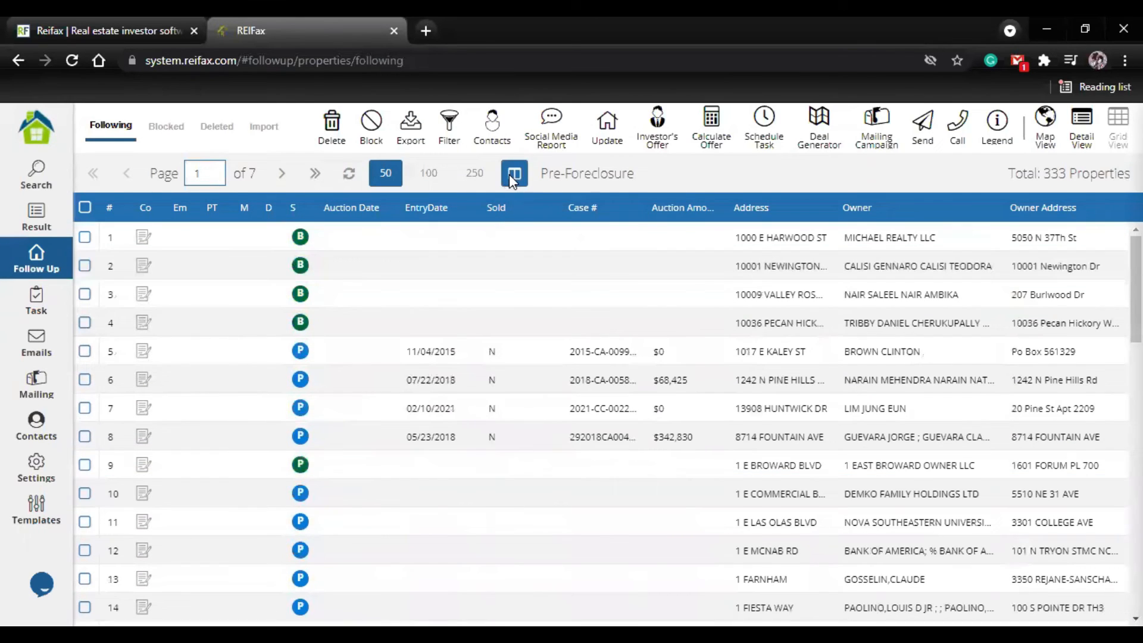
# Step: Browse the available grid templates through to the end of the list and close the list without loading one
pyautogui.click(514, 174)
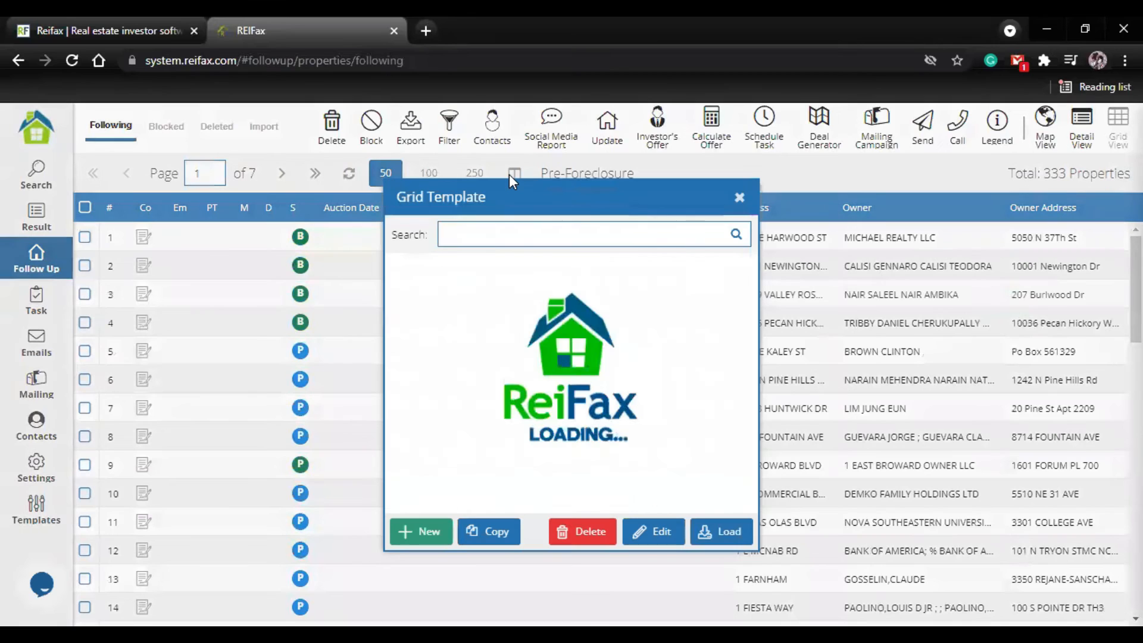
pyautogui.scroll(-5, 544, 368)
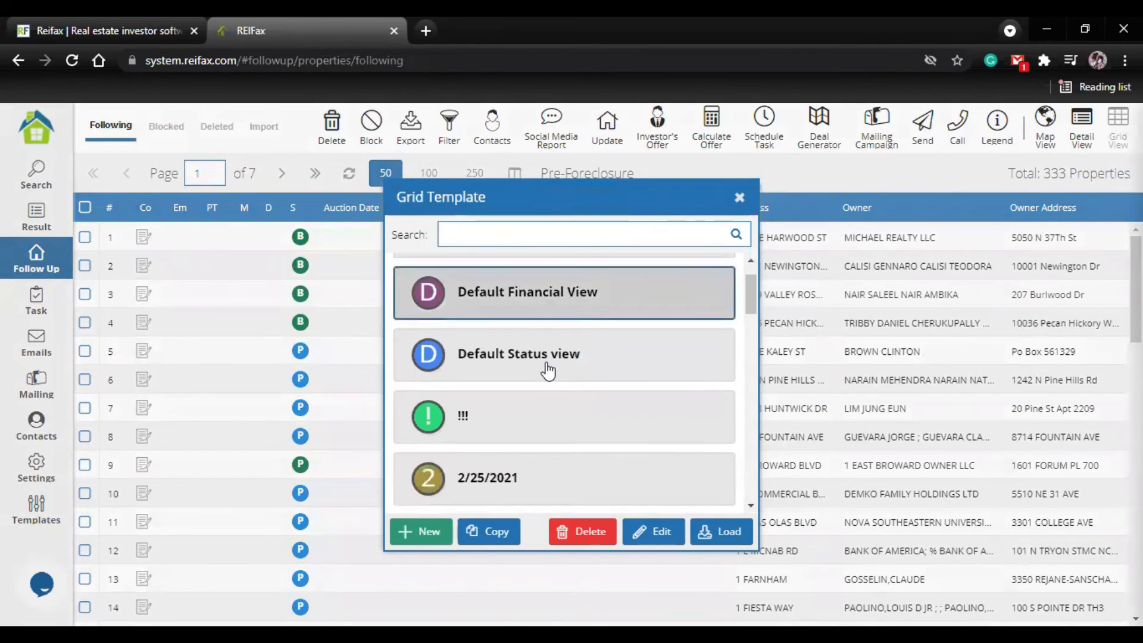
pyautogui.scroll(2, 543, 369)
pyautogui.scroll(-5, 539, 375)
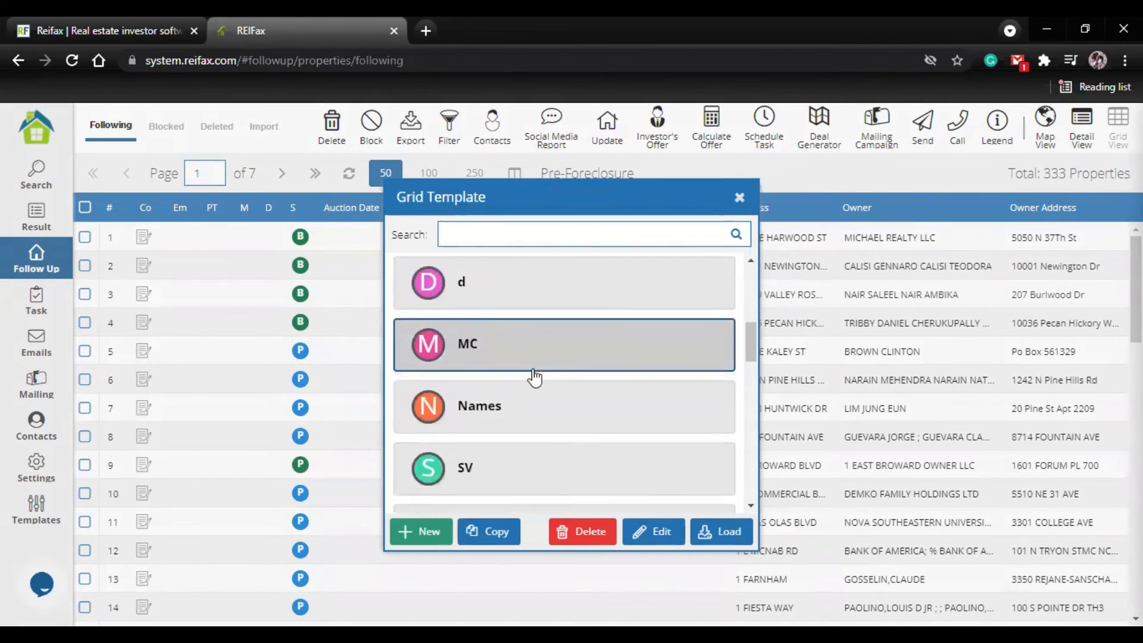
pyautogui.scroll(-4, 503, 476)
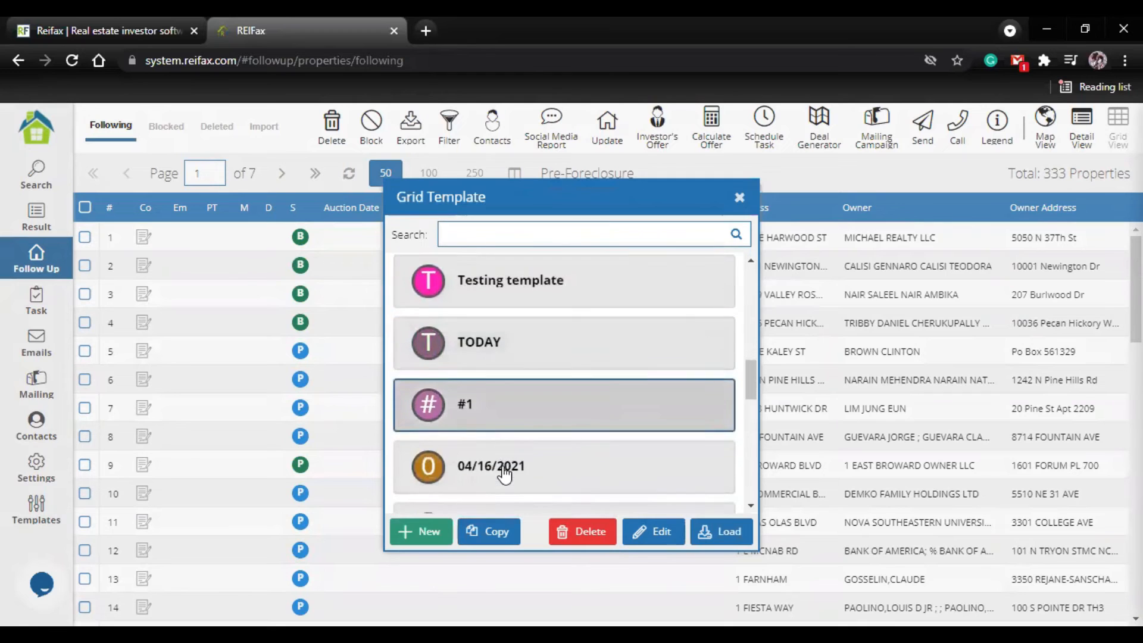
pyautogui.scroll(-6, 492, 466)
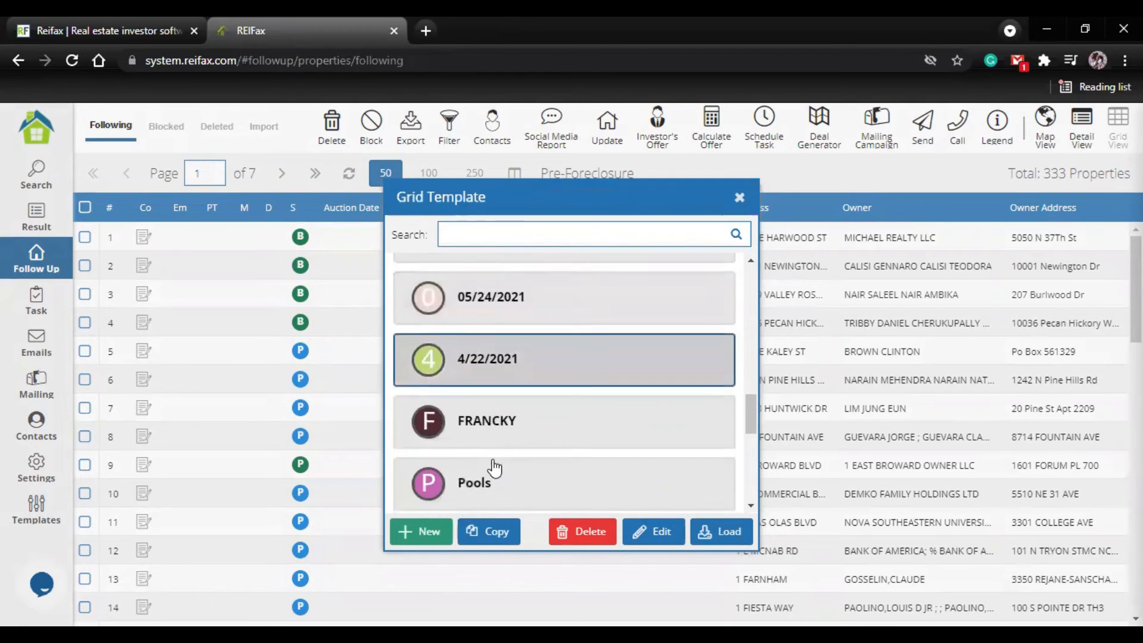
pyautogui.scroll(-3, 539, 426)
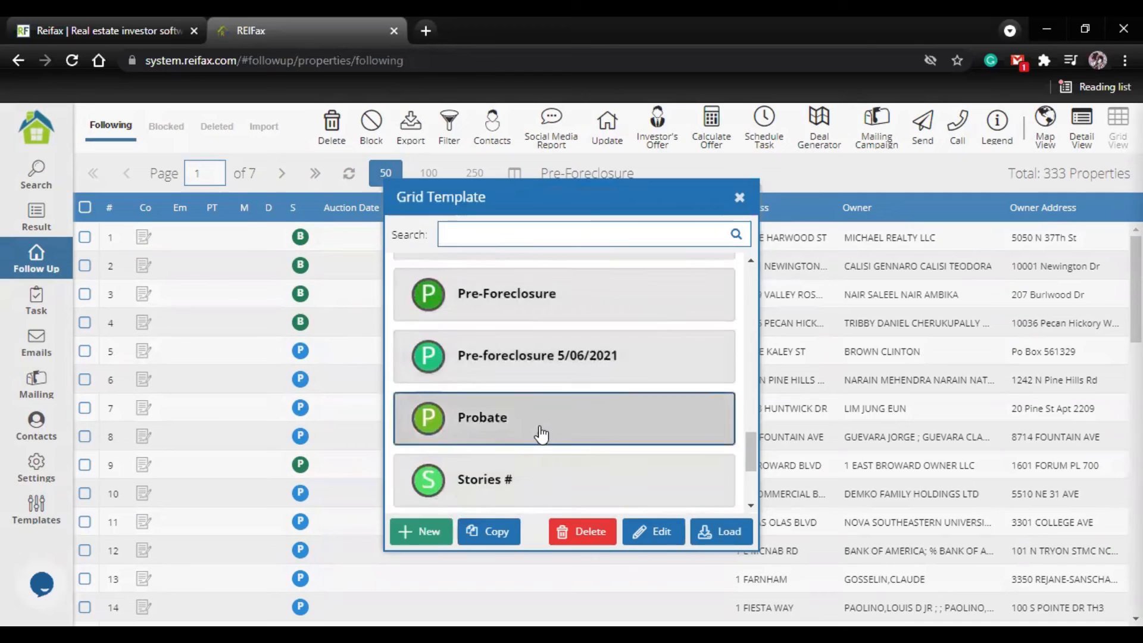
pyautogui.scroll(-1, 551, 403)
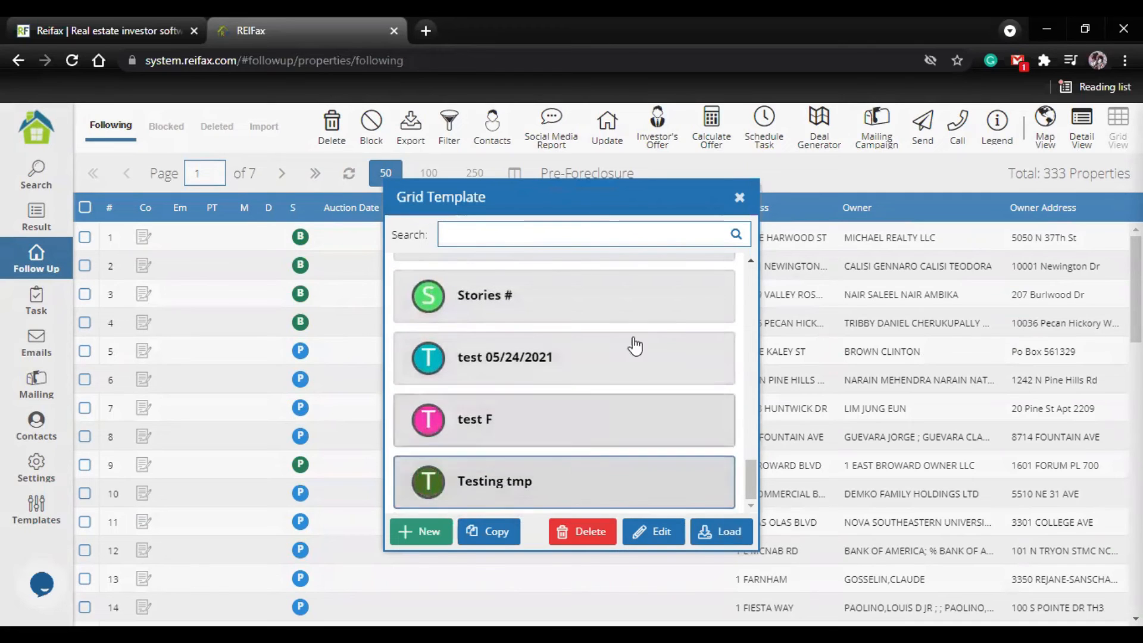
pyautogui.click(741, 199)
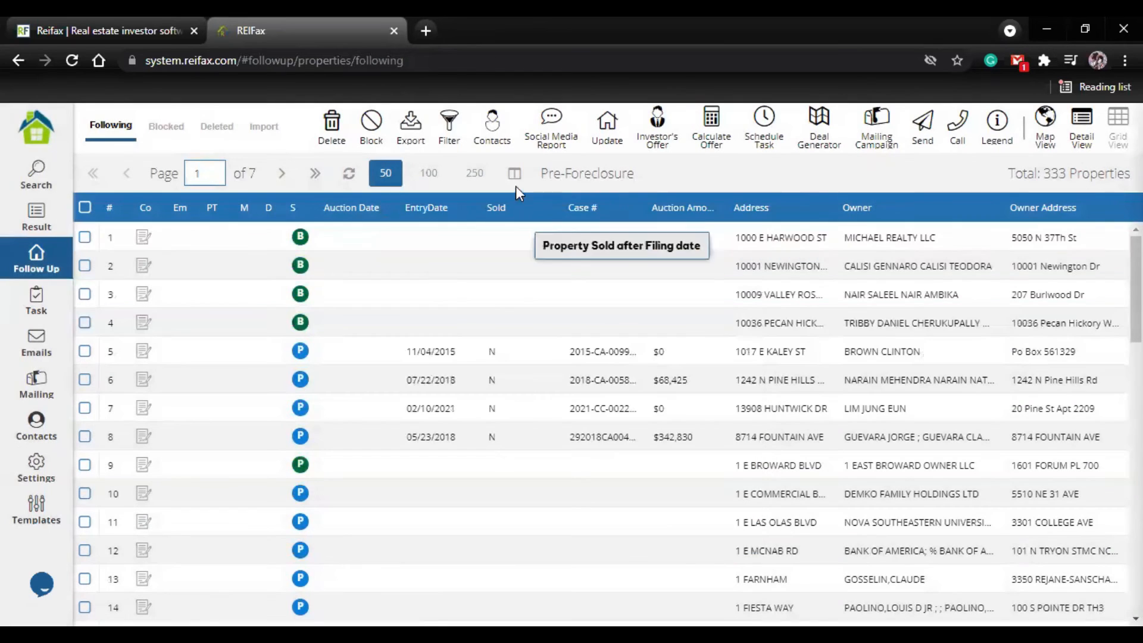
# Step: Load the Default grid template and refresh the followed properties list
pyautogui.click(516, 174)
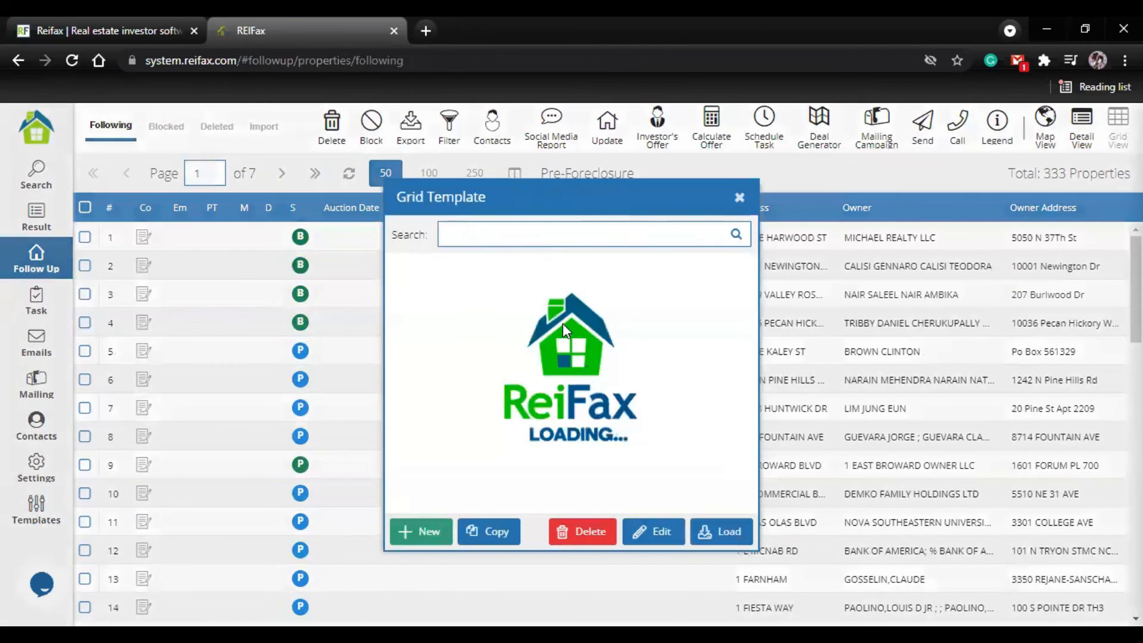
pyautogui.click(591, 280)
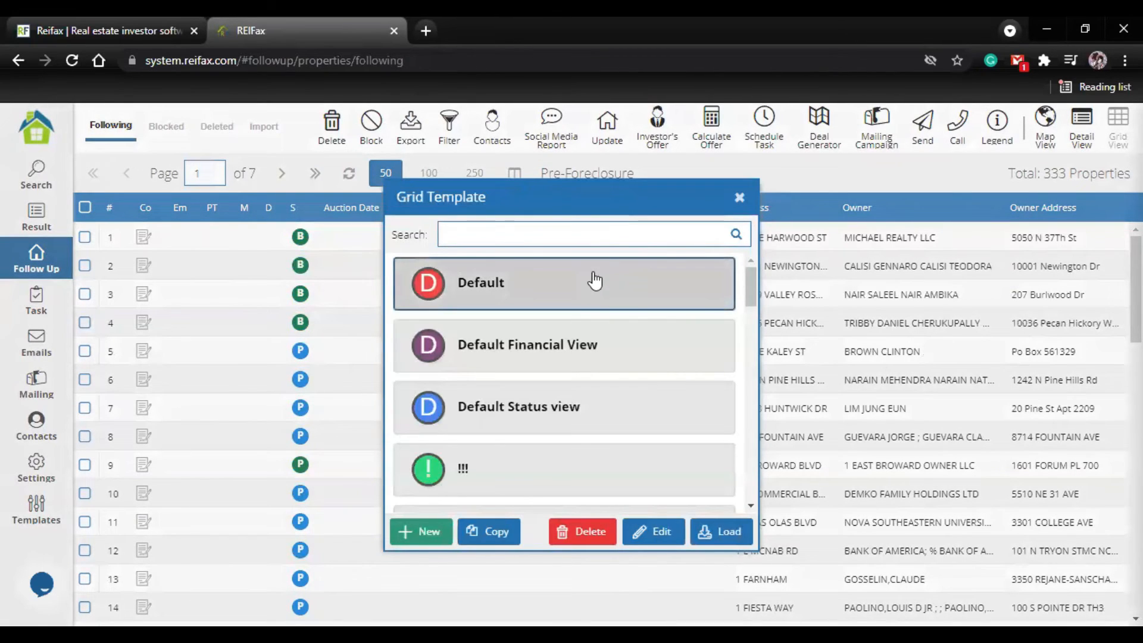
pyautogui.click(724, 534)
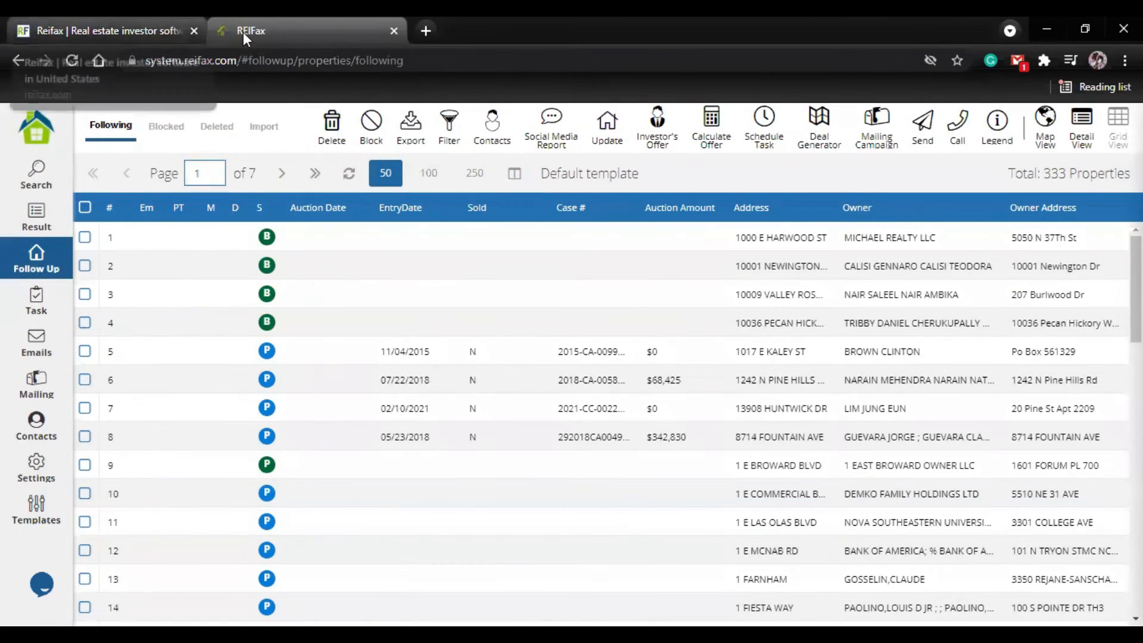
pyautogui.click(349, 174)
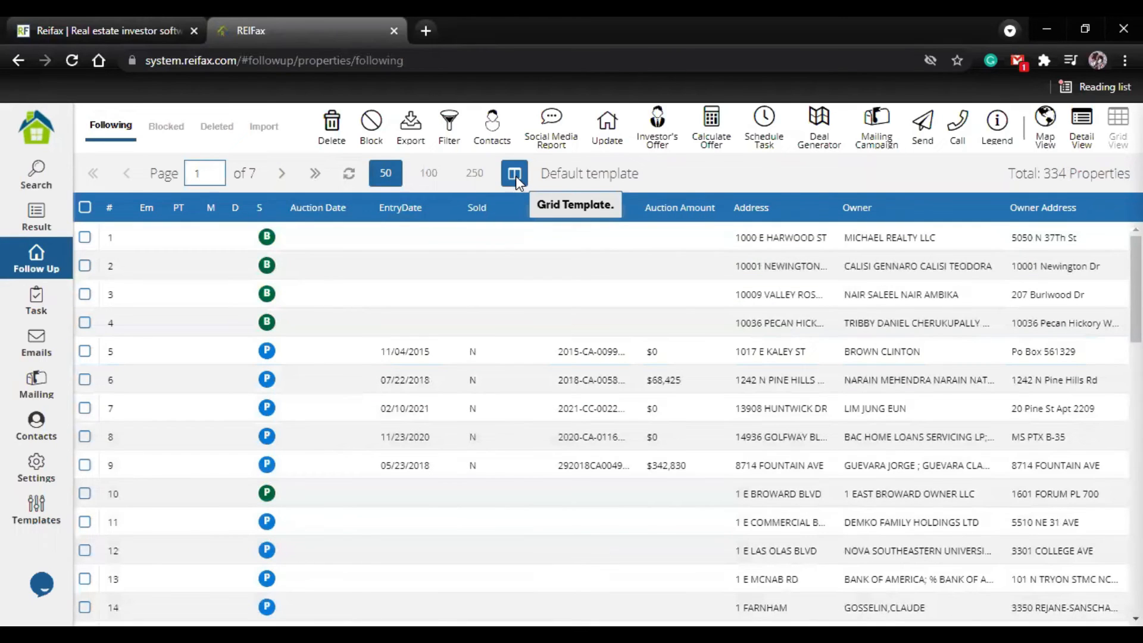
# Step: Load the Pre-foreclosure 5/06/2021 grid template for the followed properties
pyautogui.click(516, 176)
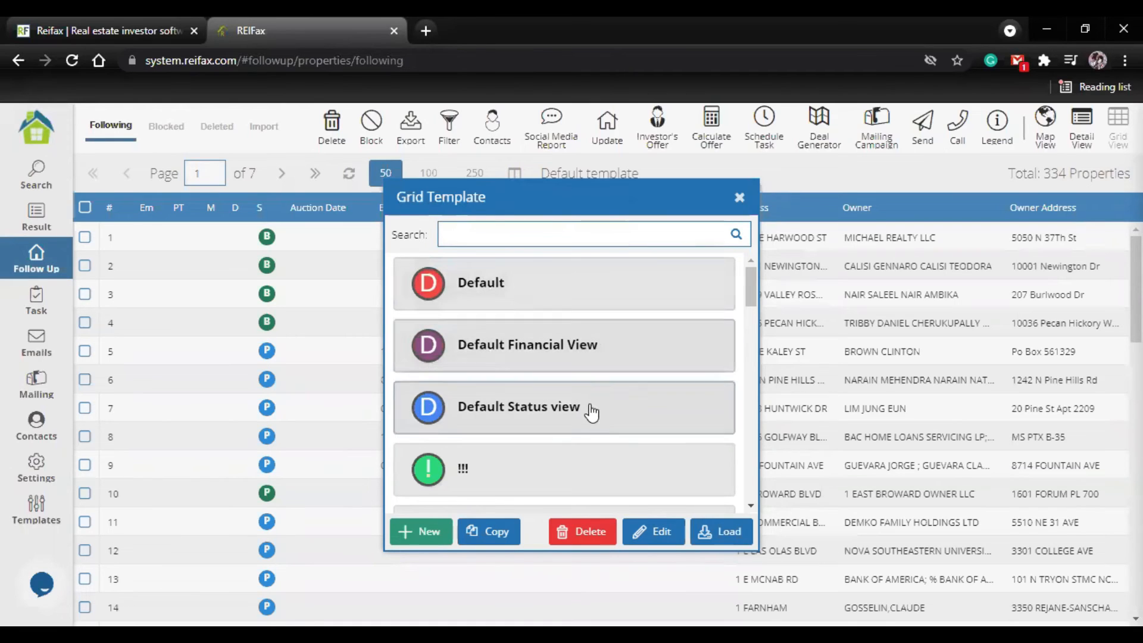
pyautogui.scroll(-4, 589, 416)
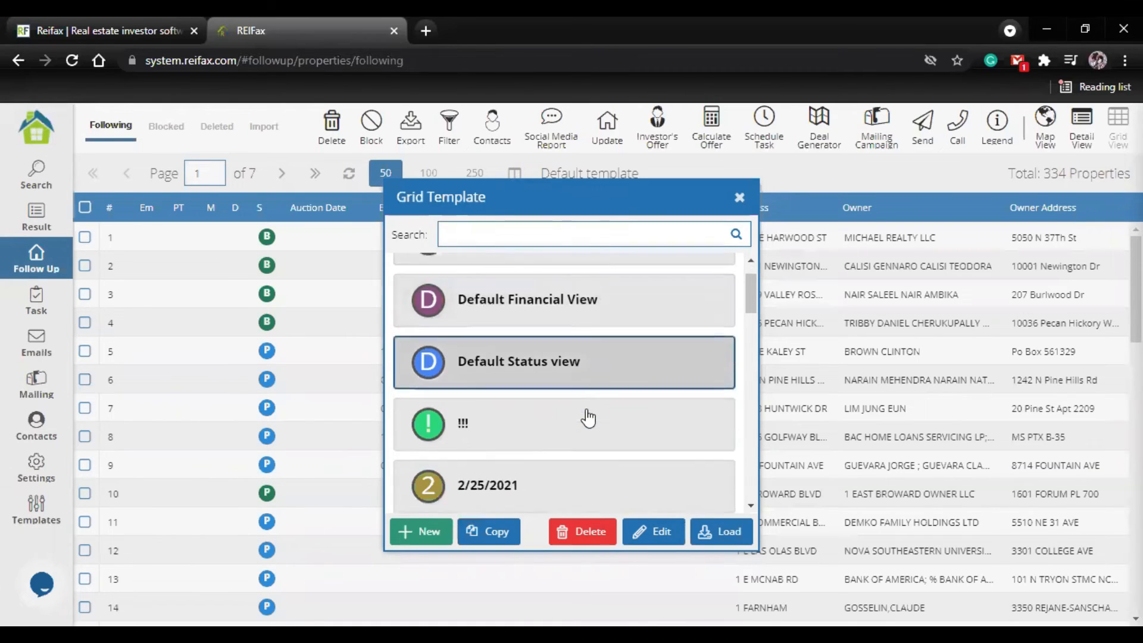
pyautogui.scroll(-3, 588, 417)
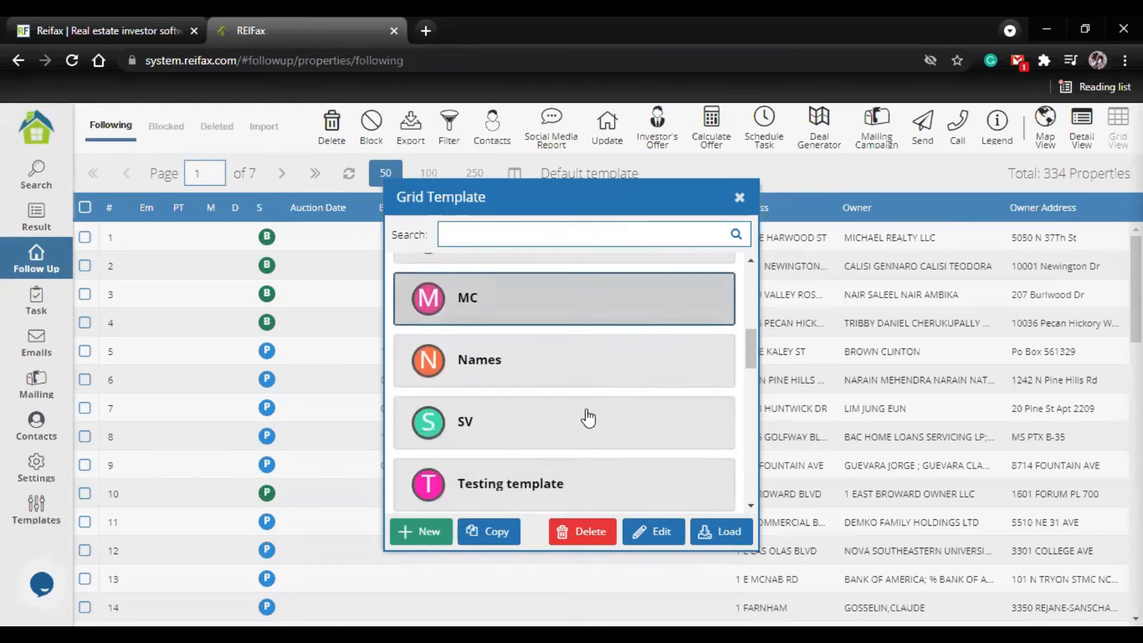
pyautogui.scroll(-10, 483, 419)
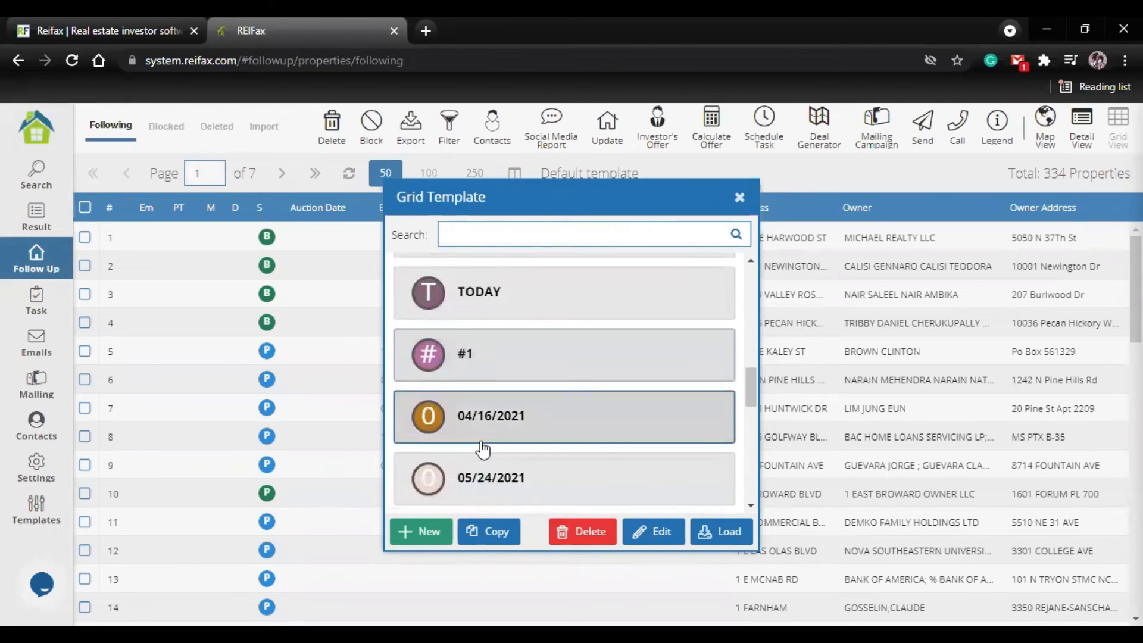
pyautogui.scroll(-2, 487, 452)
pyautogui.click(664, 304)
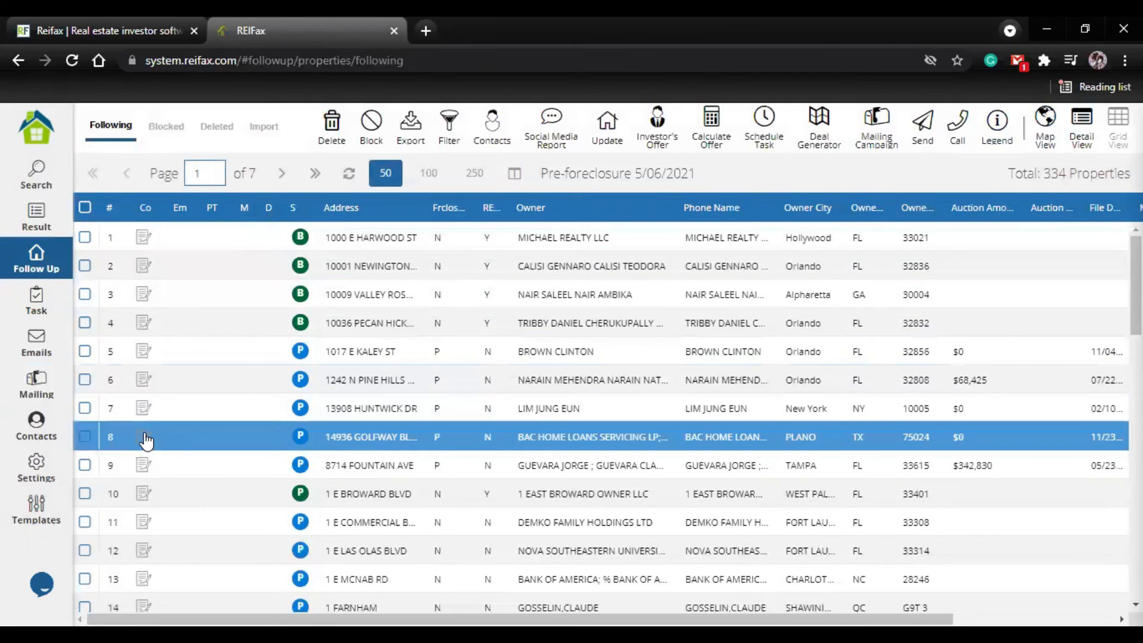
# Step: Examine the status, email and mailing columns for the followed properties in the Pre-foreclosure 5/06/2021 grid
pyautogui.scroll(-1, 143, 331)
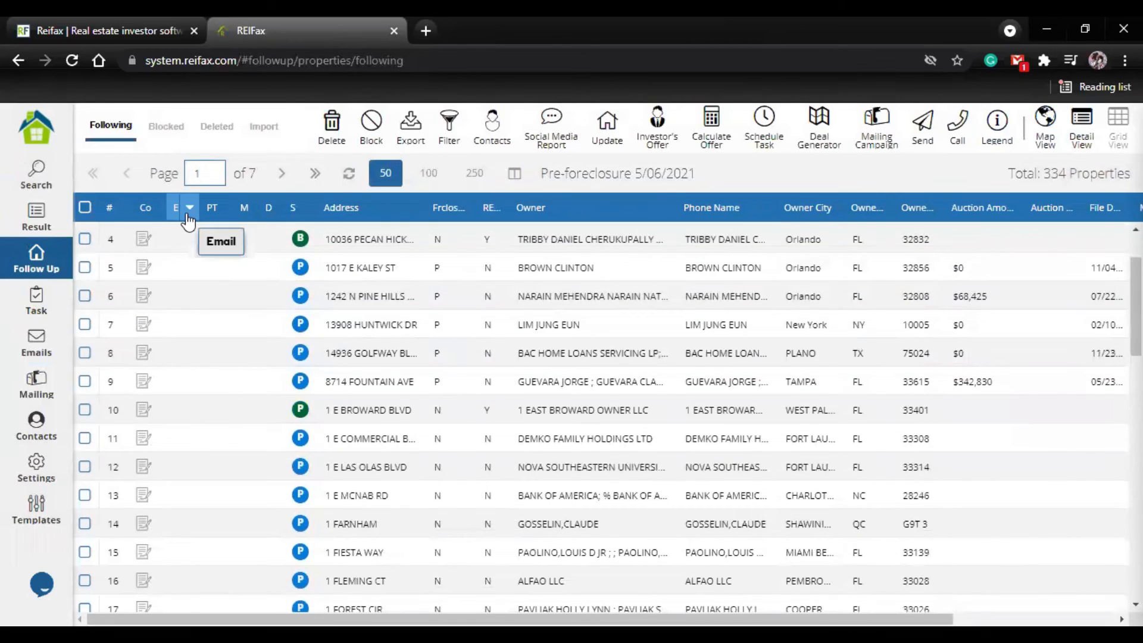
pyautogui.scroll(-1, 193, 494)
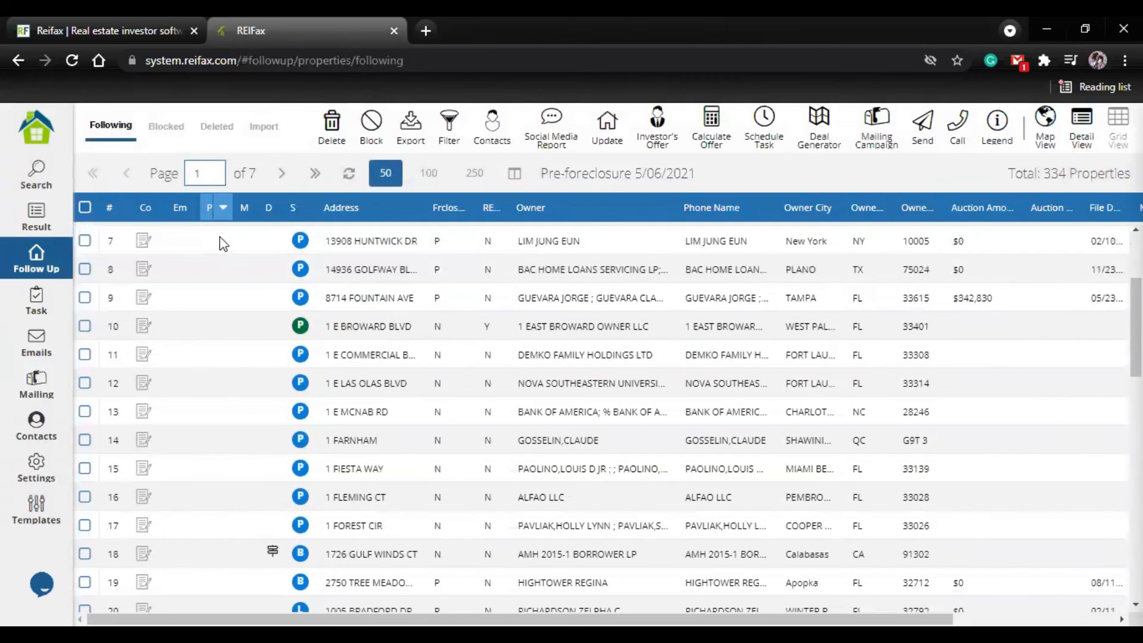
pyautogui.scroll(-2, 224, 536)
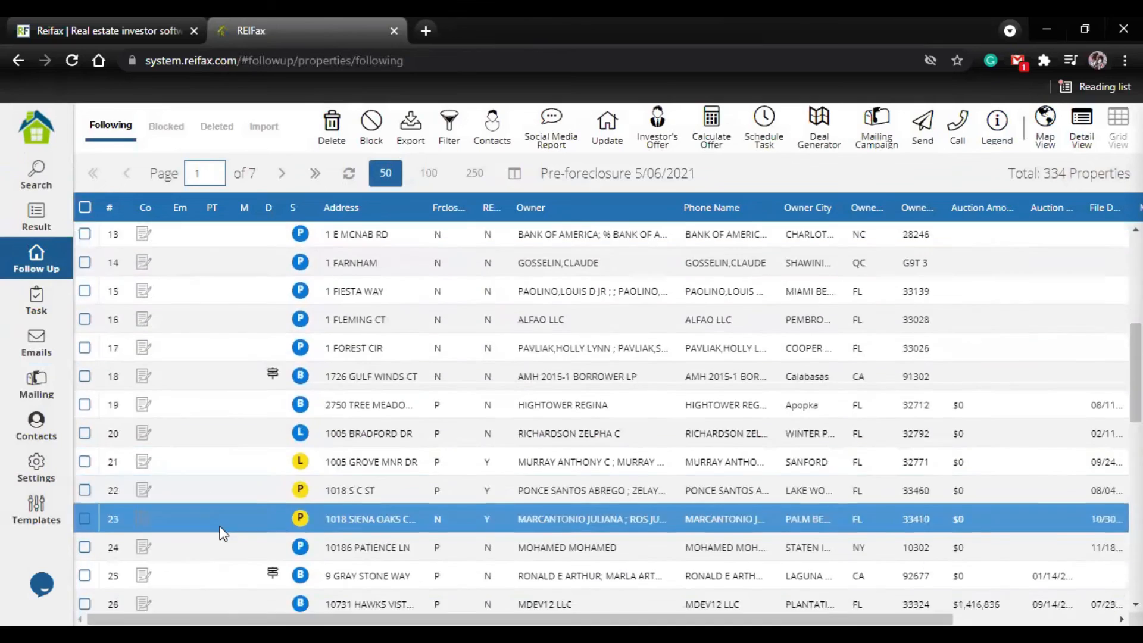
pyautogui.scroll(-4, 222, 533)
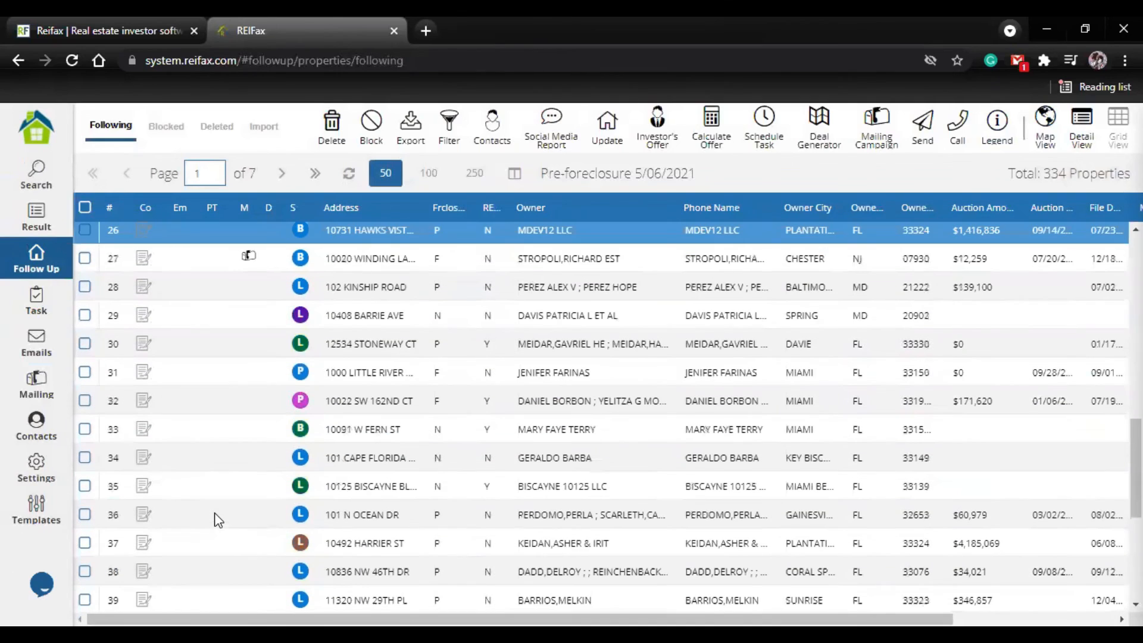
pyautogui.scroll(-4, 170, 297)
pyautogui.scroll(2, 181, 369)
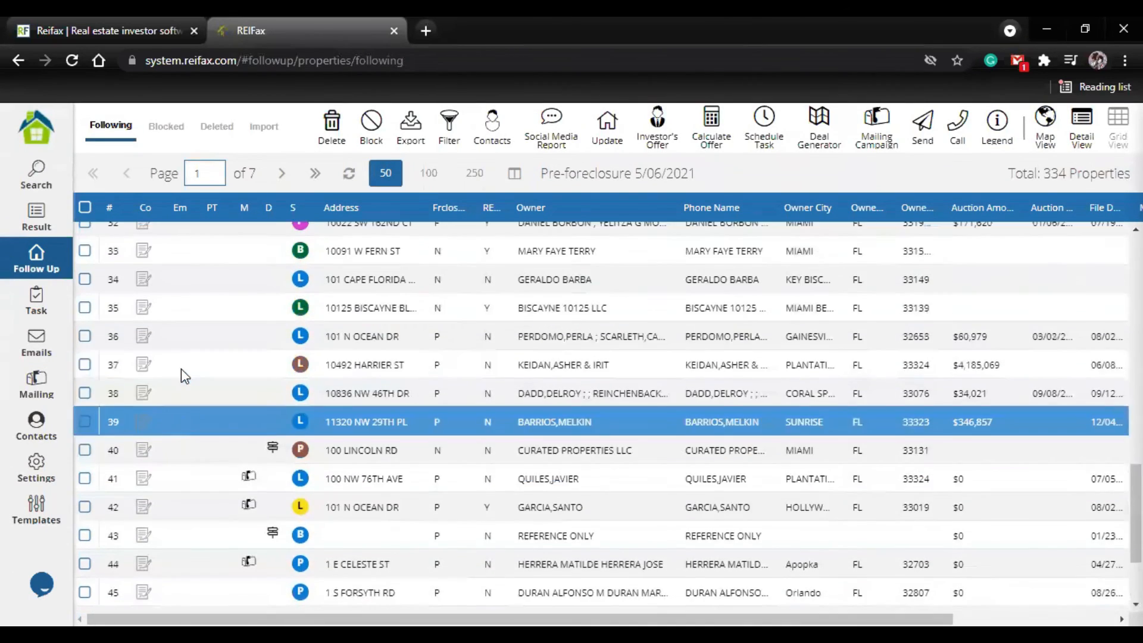
pyautogui.scroll(6, 181, 369)
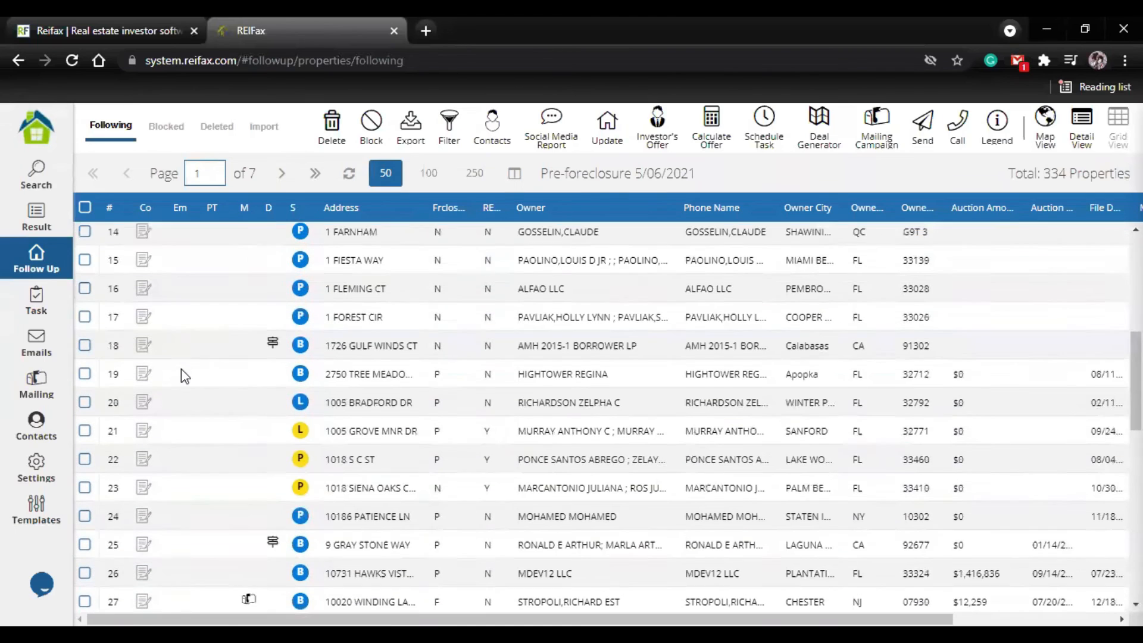
# Step: Select all followed properties on the first page of the grid
pyautogui.scroll(5, 181, 370)
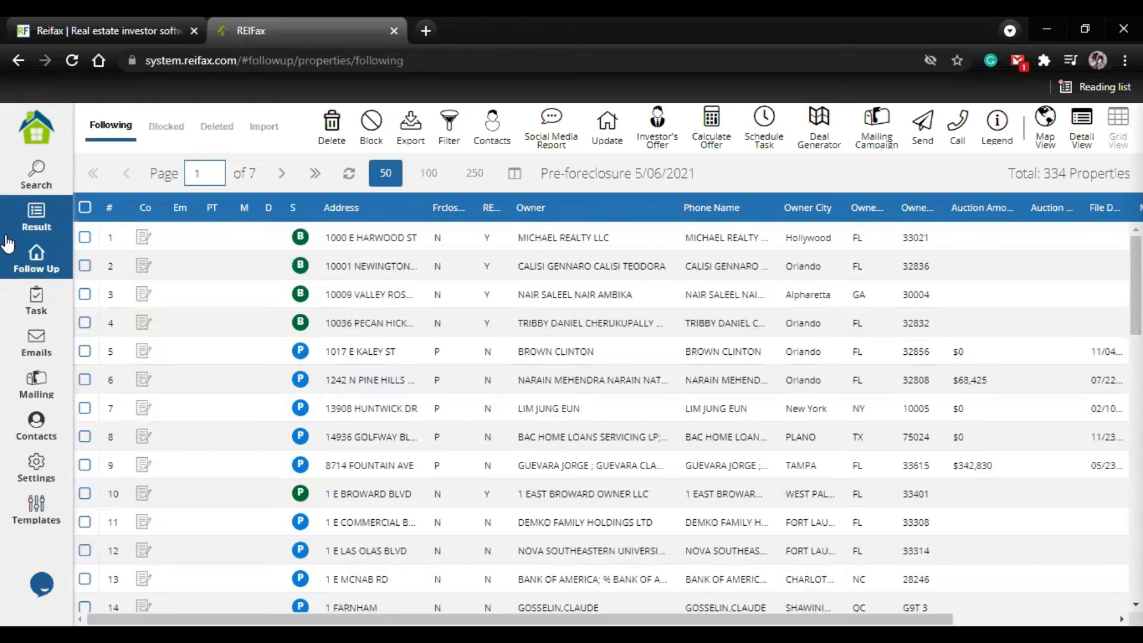
pyautogui.click(85, 323)
pyautogui.click(84, 296)
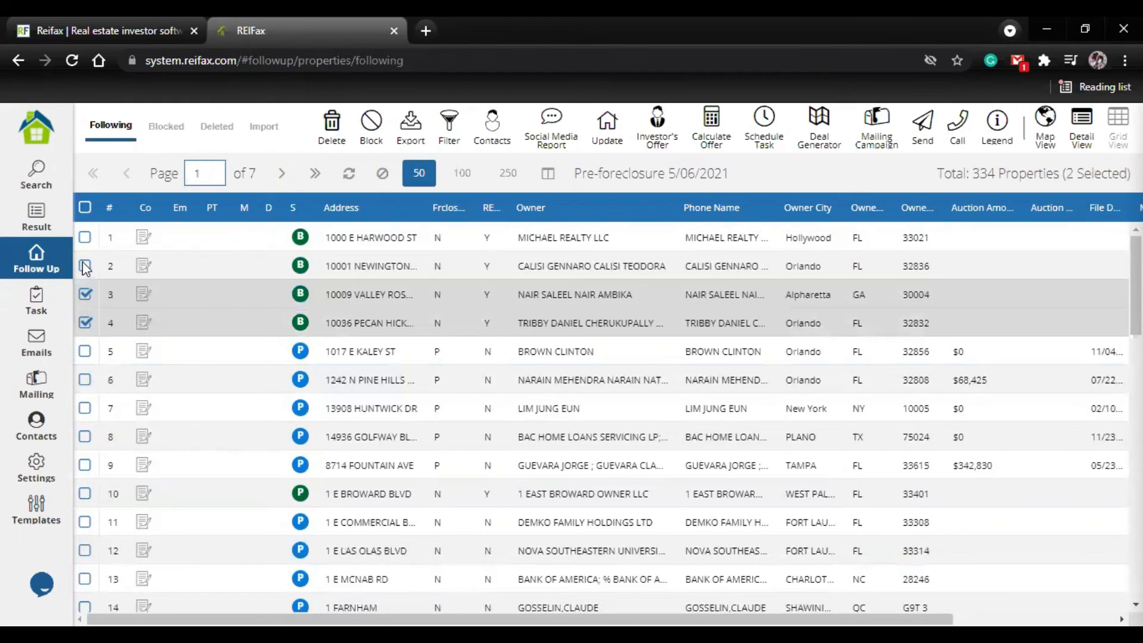
pyautogui.click(85, 266)
pyautogui.click(84, 265)
pyautogui.click(84, 238)
pyautogui.click(84, 208)
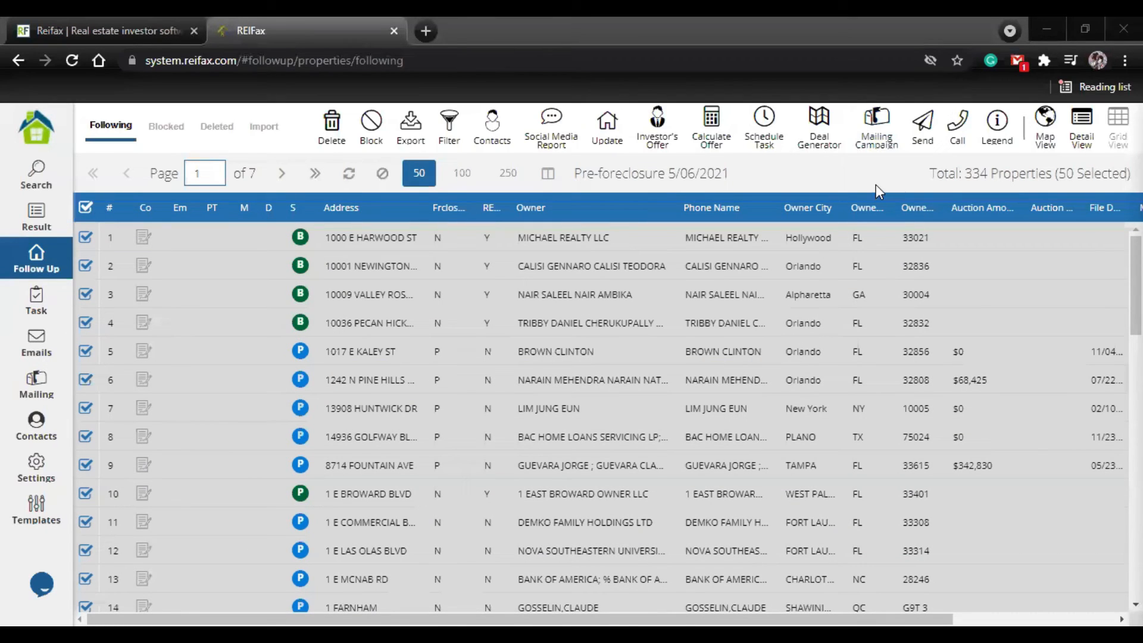
pyautogui.click(927, 146)
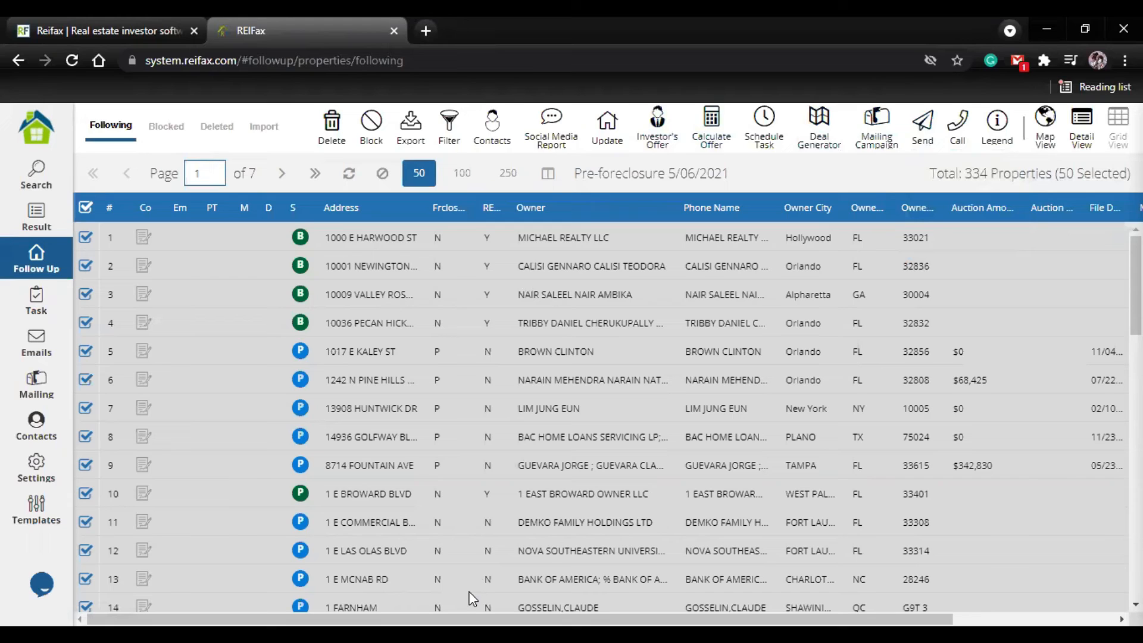
pyautogui.click(472, 637)
# Step: Start an automatic Send EMAIL scheduled task for the selected properties with execution date 08/10/2021
pyautogui.click(764, 127)
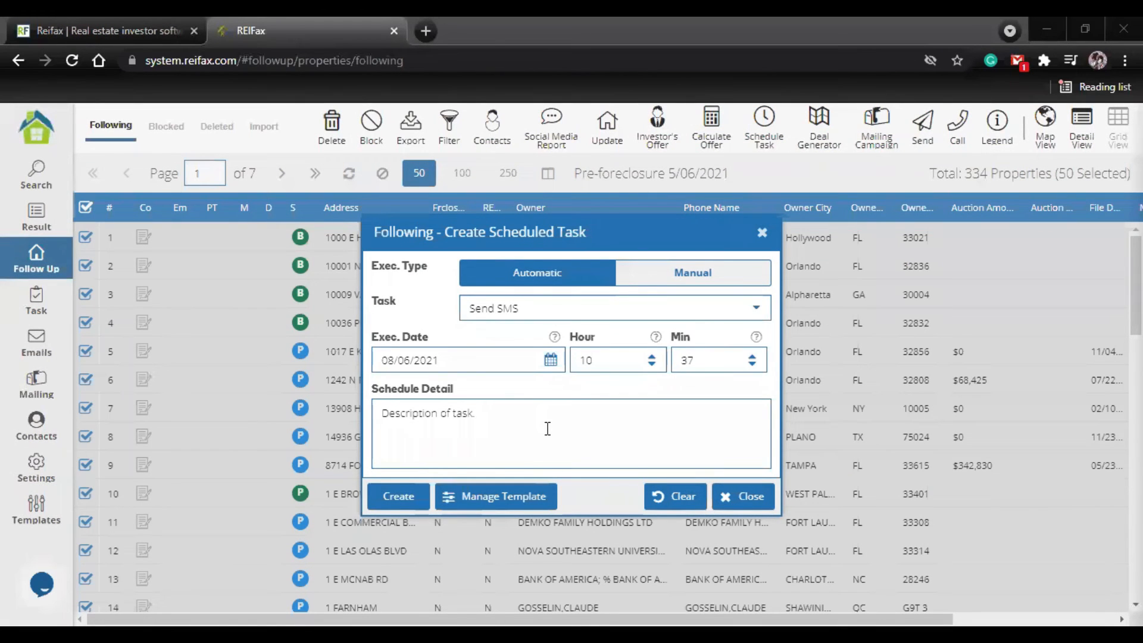
pyautogui.click(751, 311)
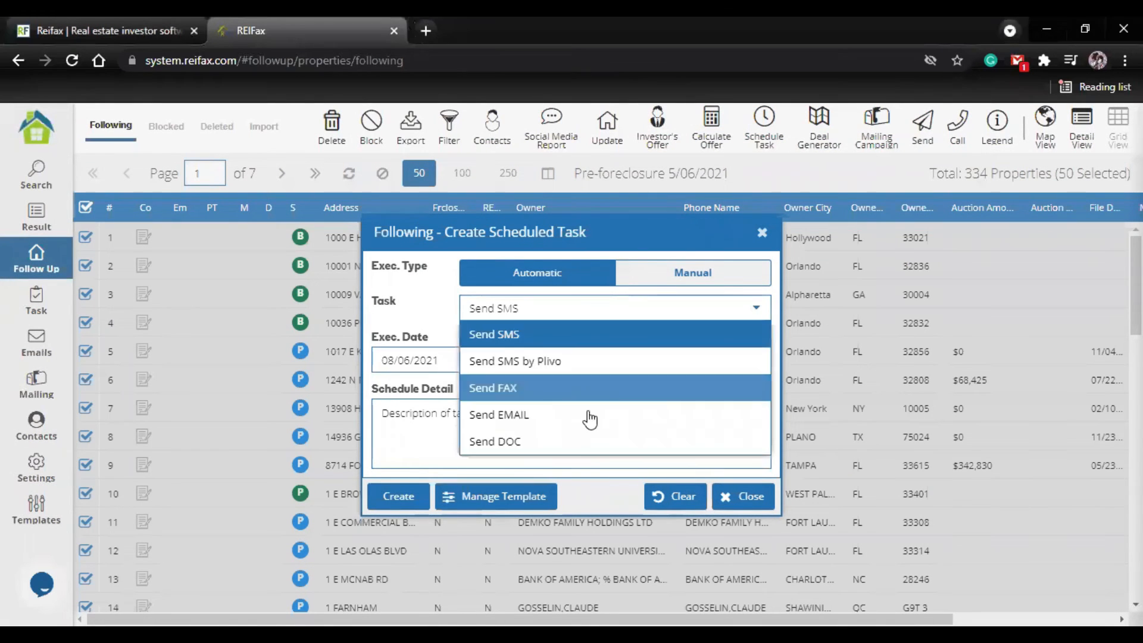
pyautogui.click(587, 420)
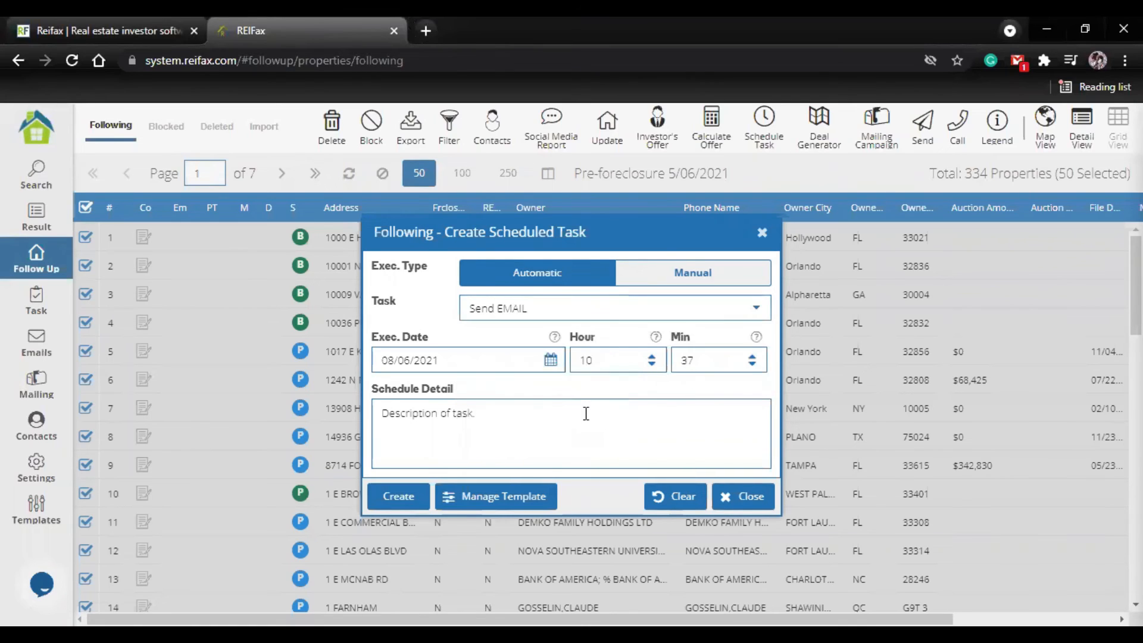
pyautogui.click(551, 360)
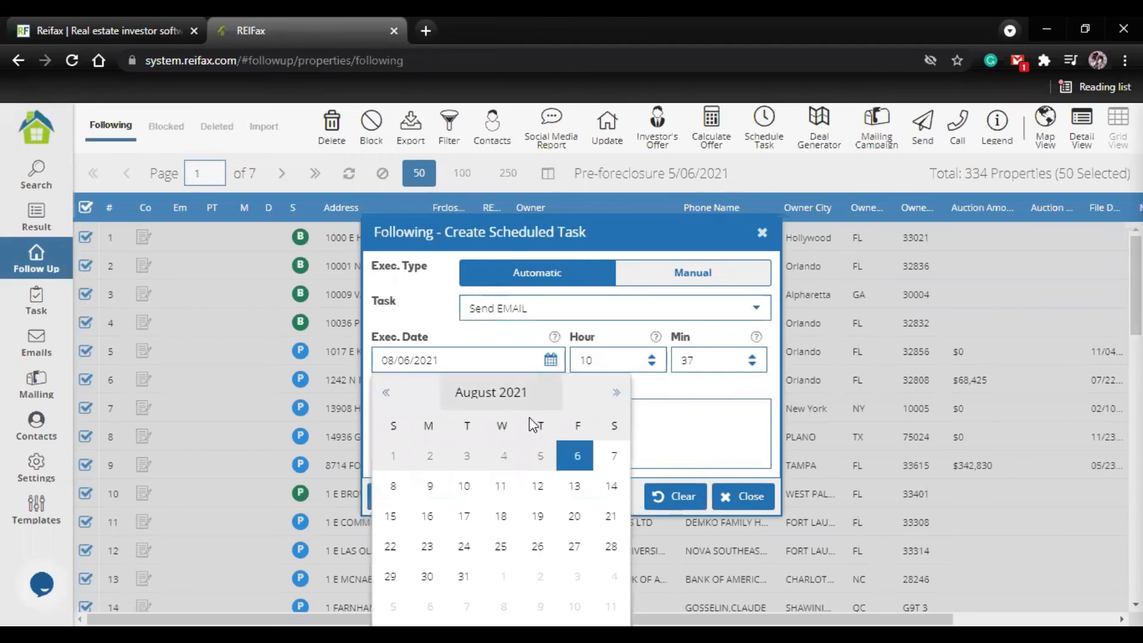
pyautogui.click(455, 493)
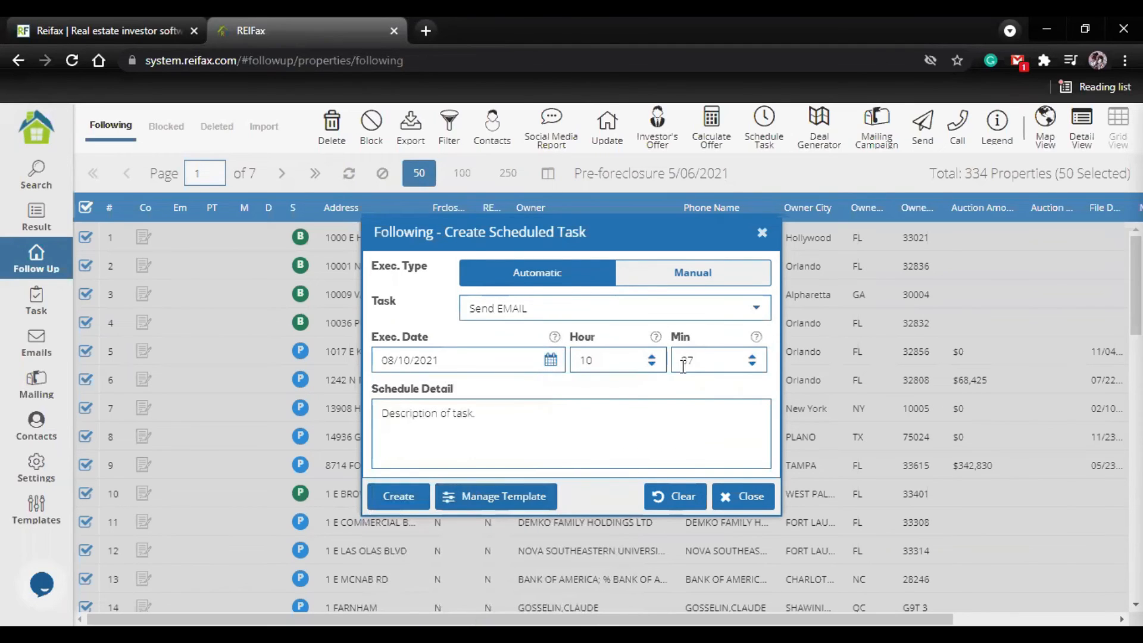
# Step: Set the scheduled task's execution time to hour 9, minute 31, and close the dialog without creating the task
pyautogui.click(652, 365)
pyautogui.click(752, 365)
pyautogui.click(753, 366)
pyautogui.click(752, 365)
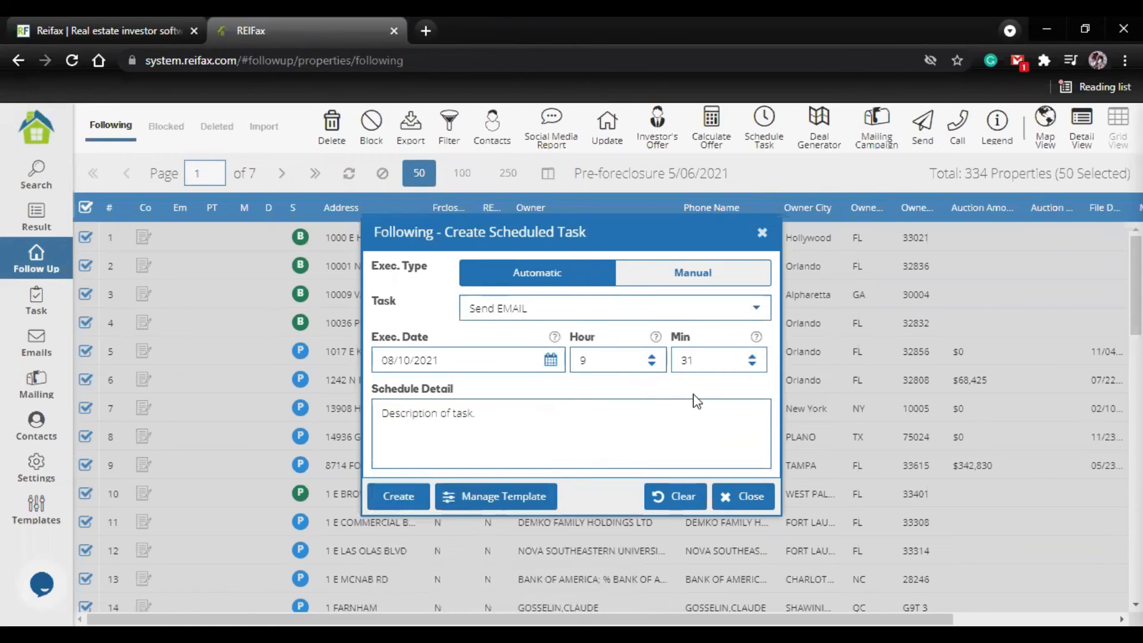
pyautogui.click(764, 234)
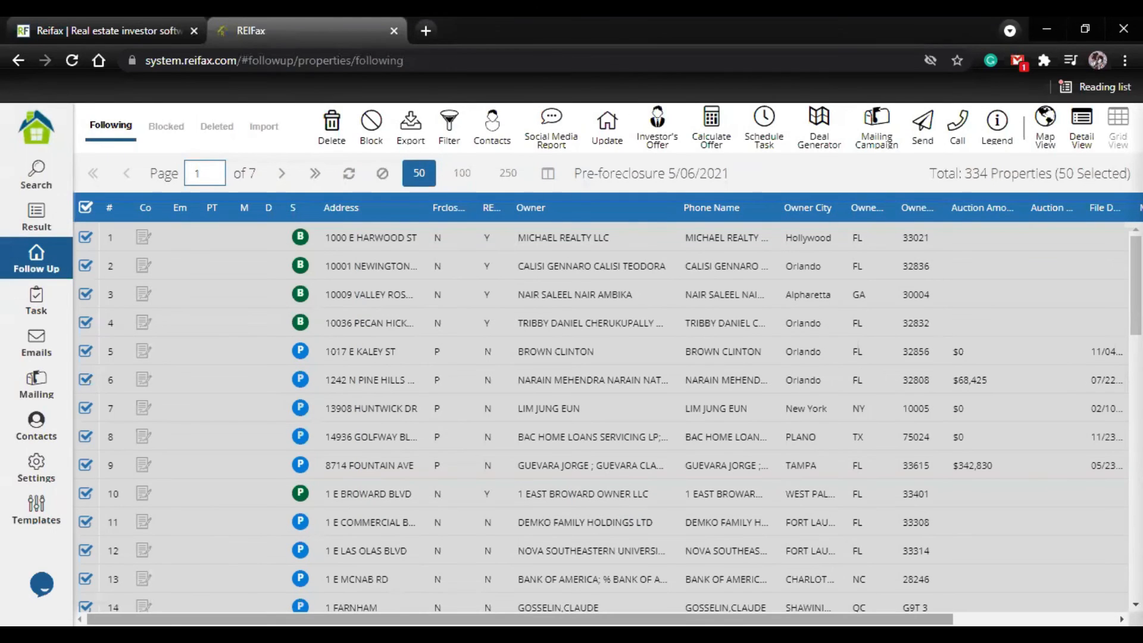
# Step: Replace the selection with the first three followed properties and open Send Documents for them
pyautogui.click(85, 207)
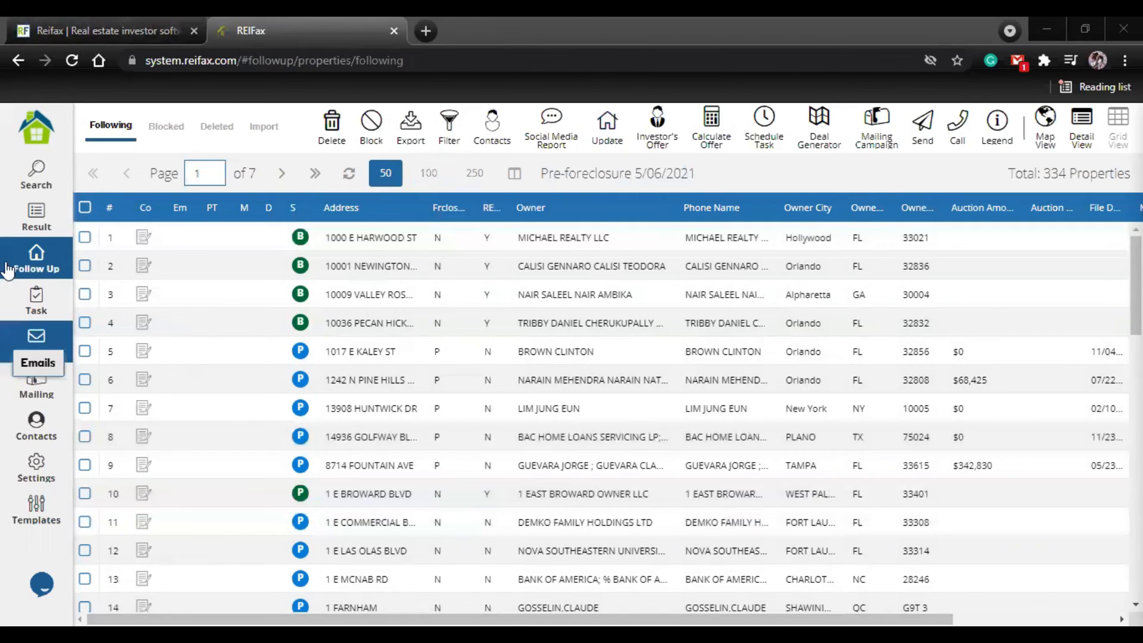
pyautogui.click(116, 408)
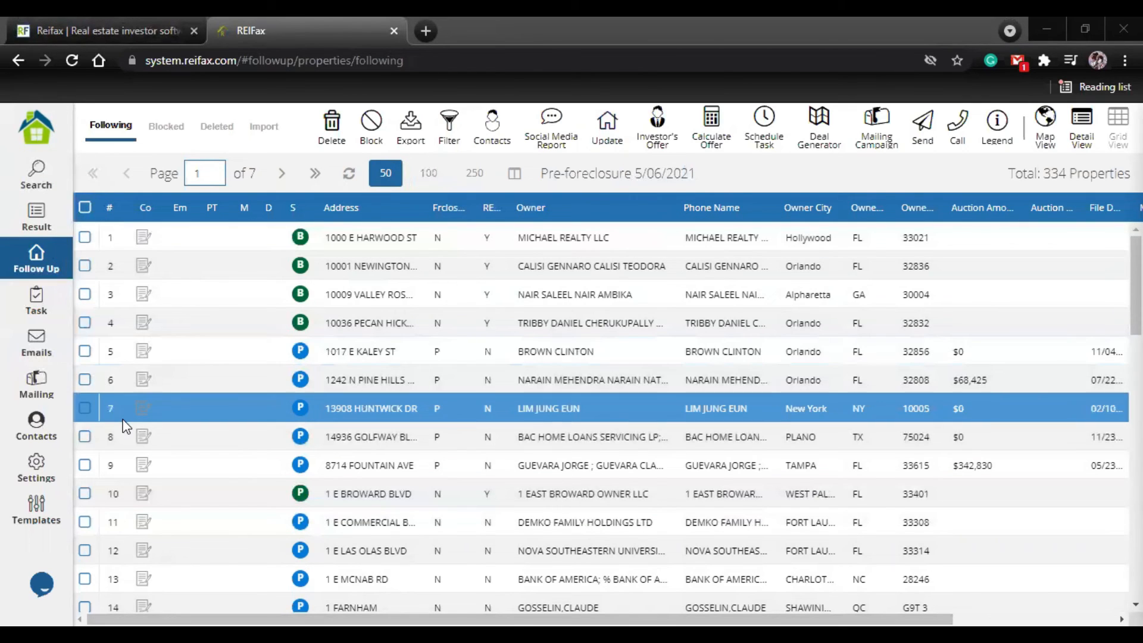
pyautogui.click(374, 376)
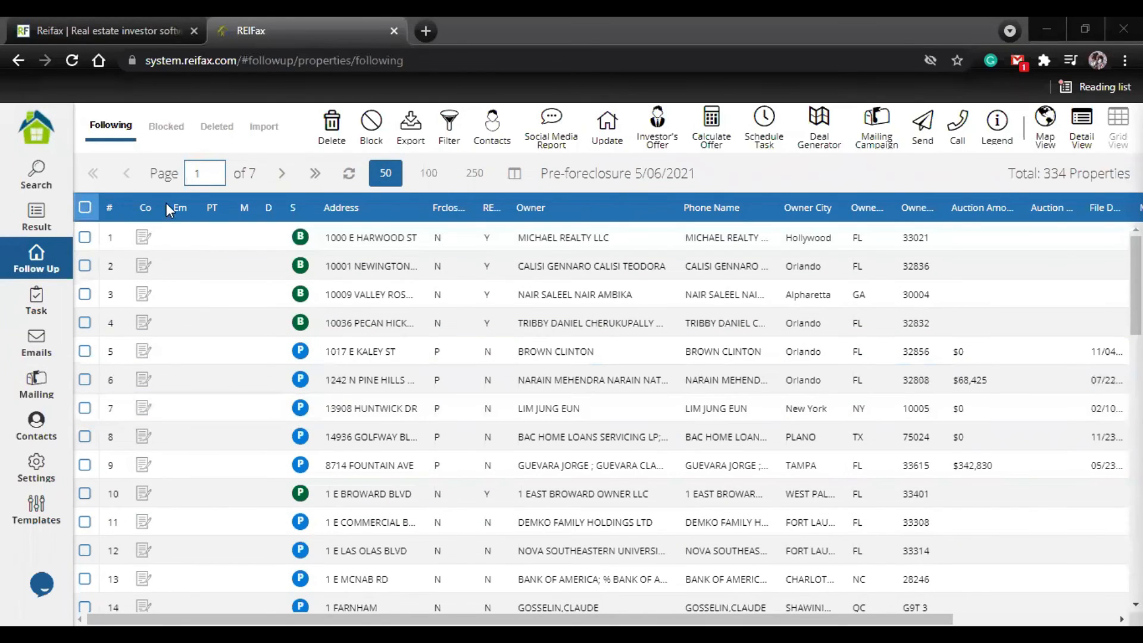
pyautogui.click(633, 384)
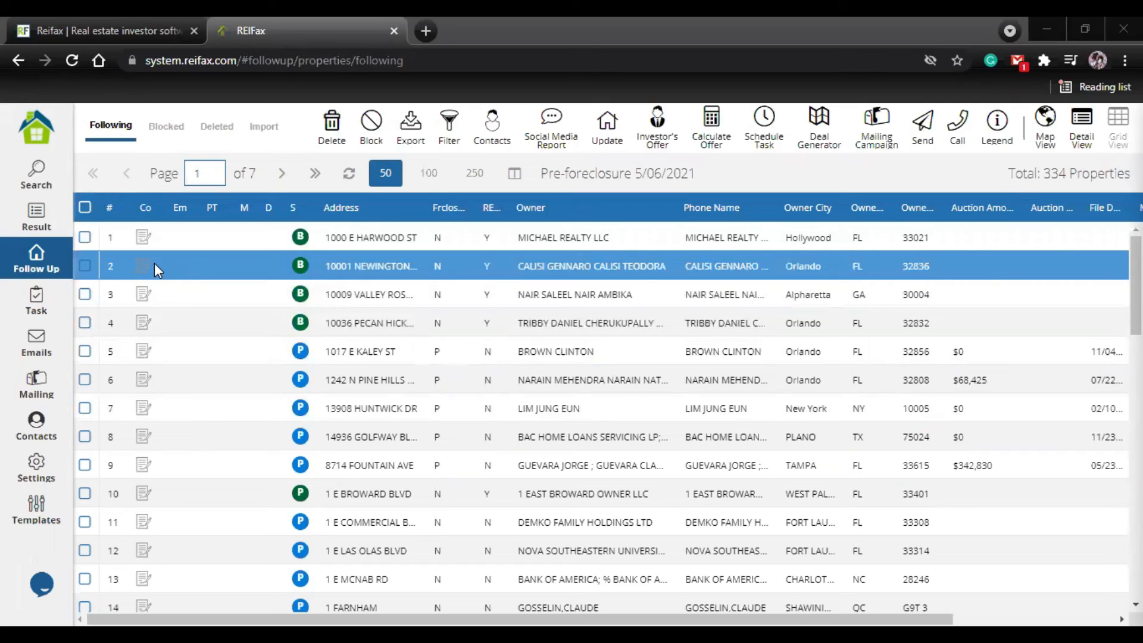
pyautogui.click(85, 237)
pyautogui.click(85, 266)
pyautogui.click(85, 293)
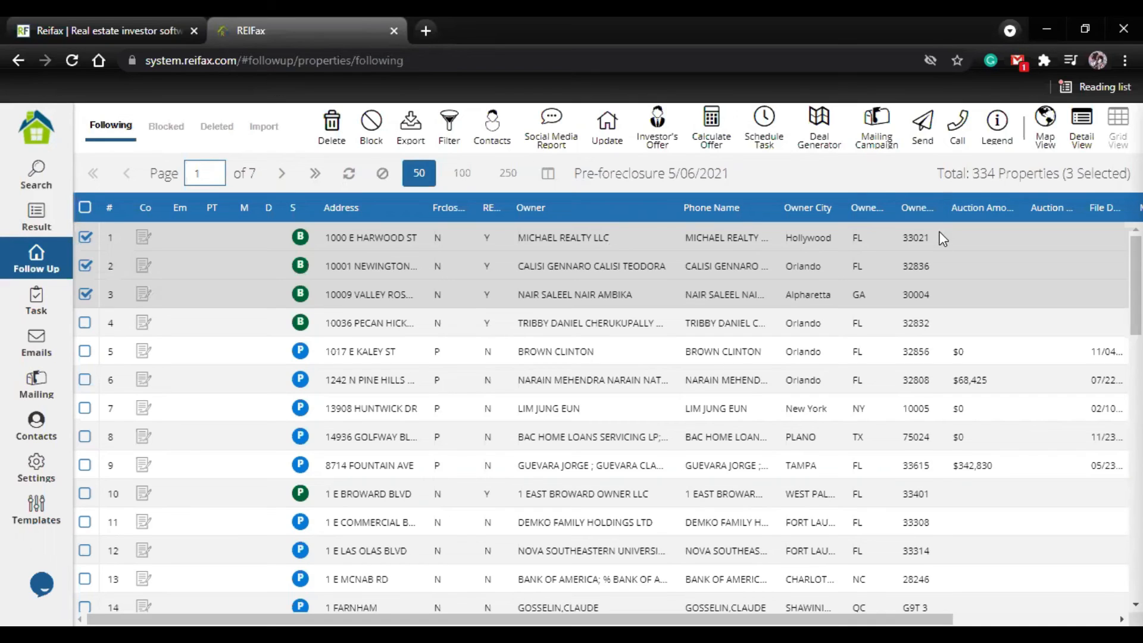
pyautogui.click(935, 143)
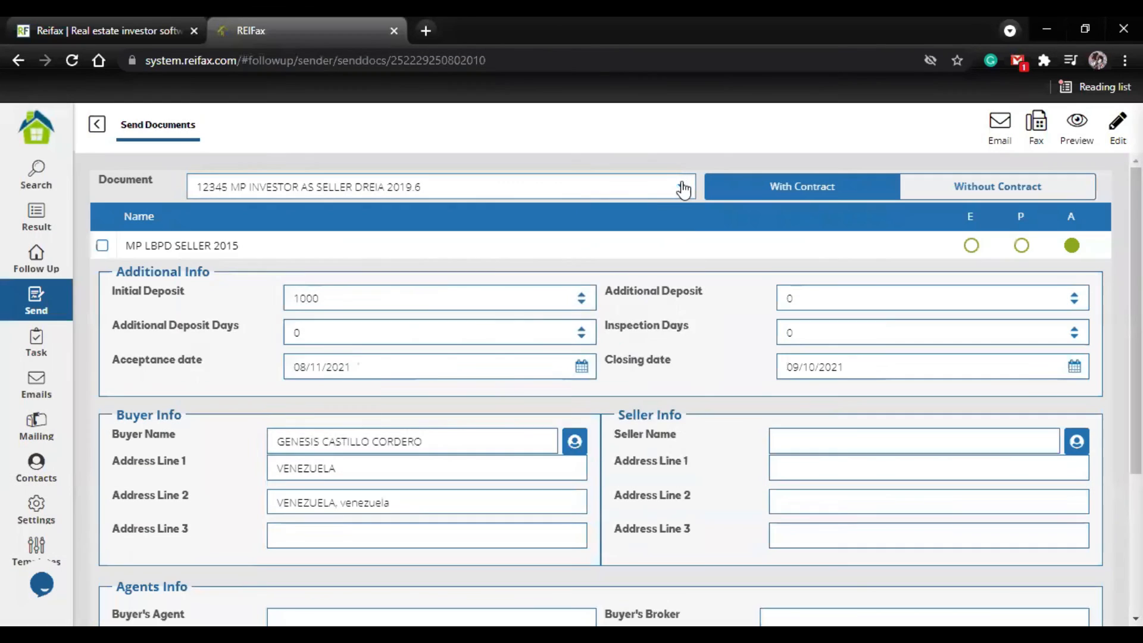
# Step: Choose the FAR_BAR_AS_IS_4_2017 wolog contract as the document and include the Forms LBPD.pdf attachment
pyautogui.click(681, 187)
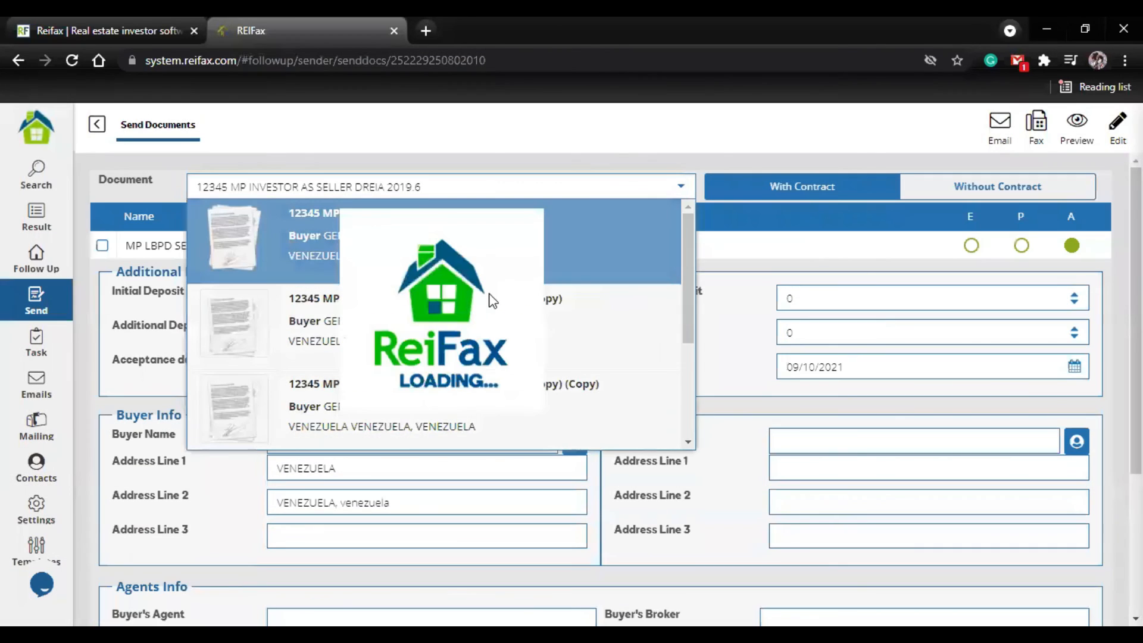
pyautogui.scroll(-3, 471, 346)
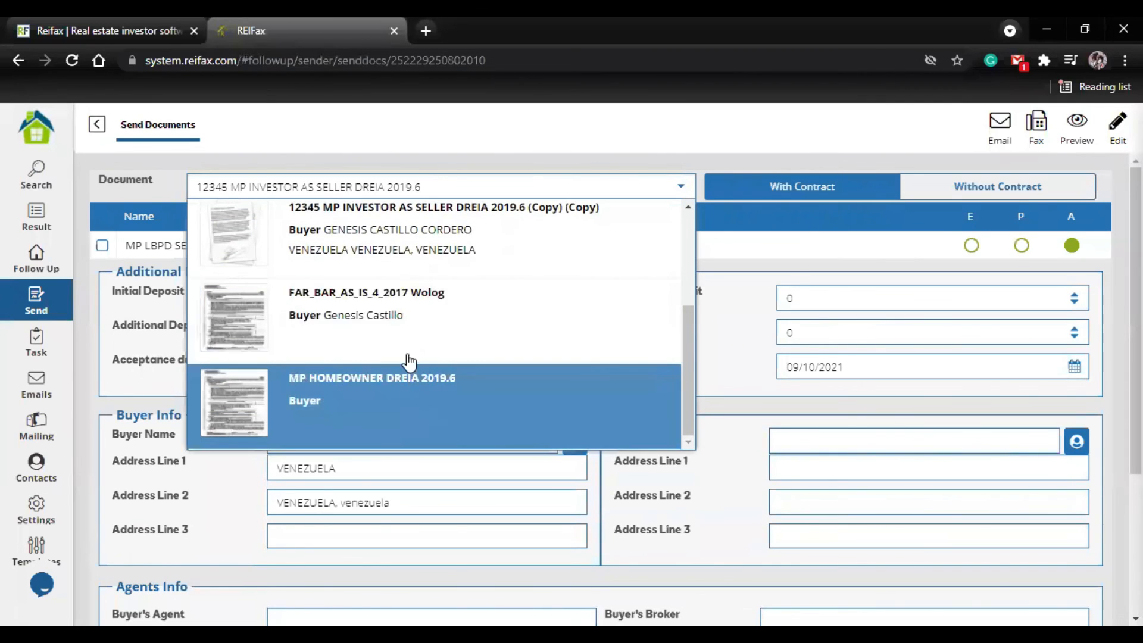
pyautogui.click(411, 341)
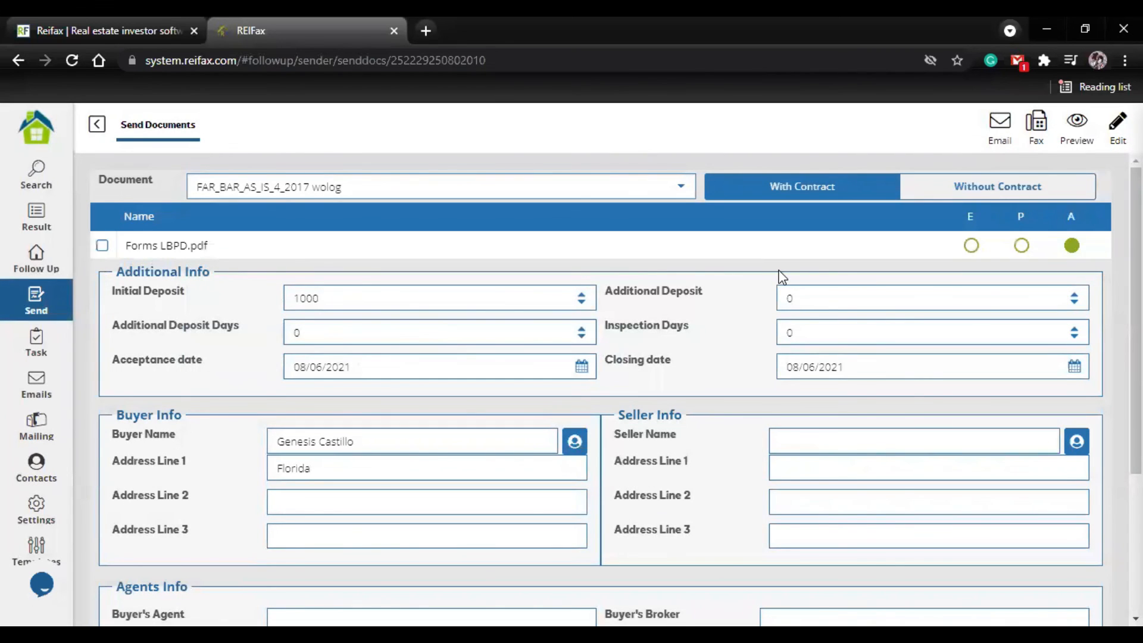
pyautogui.click(102, 246)
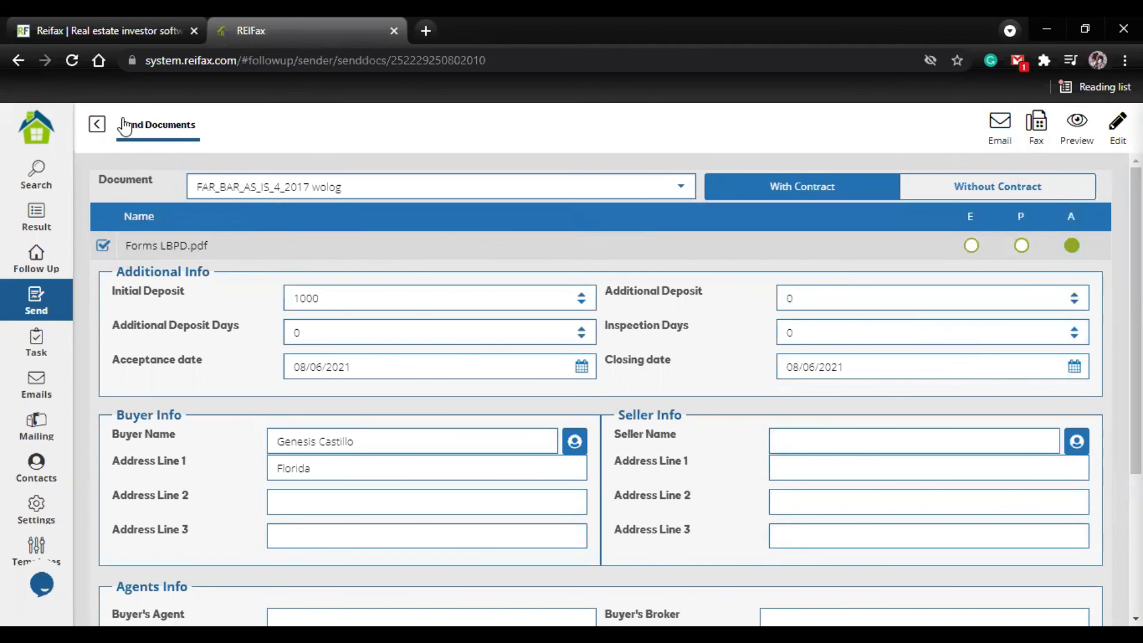
pyautogui.scroll(-2, 225, 301)
pyautogui.scroll(2, 536, 250)
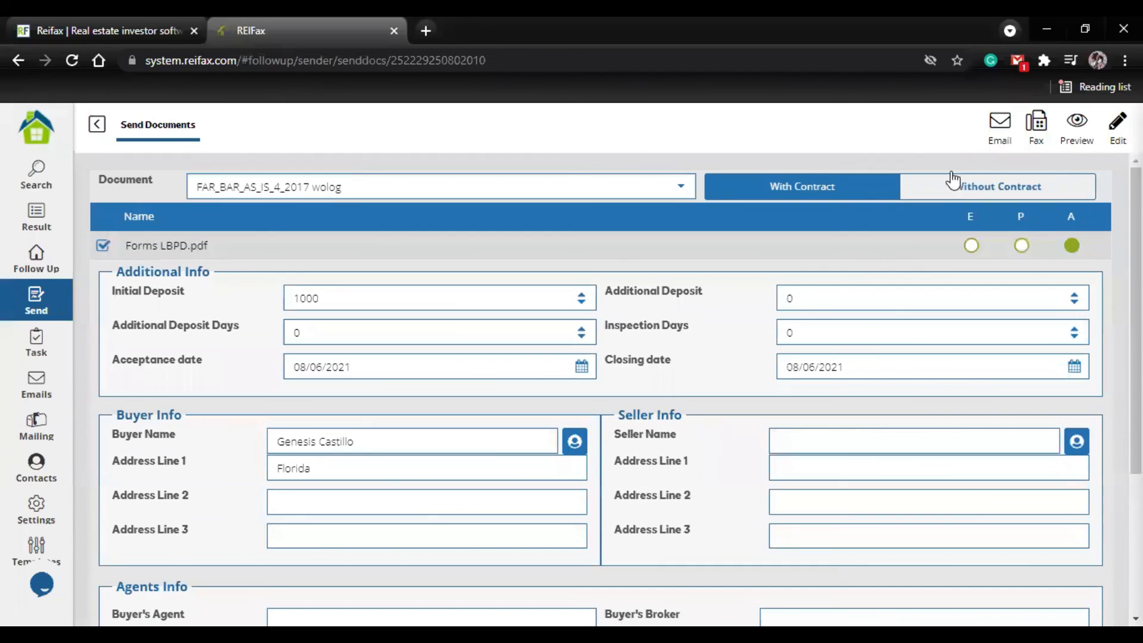
# Step: Open the email for sending the documents and examine its subject, message body and sending options
pyautogui.click(998, 147)
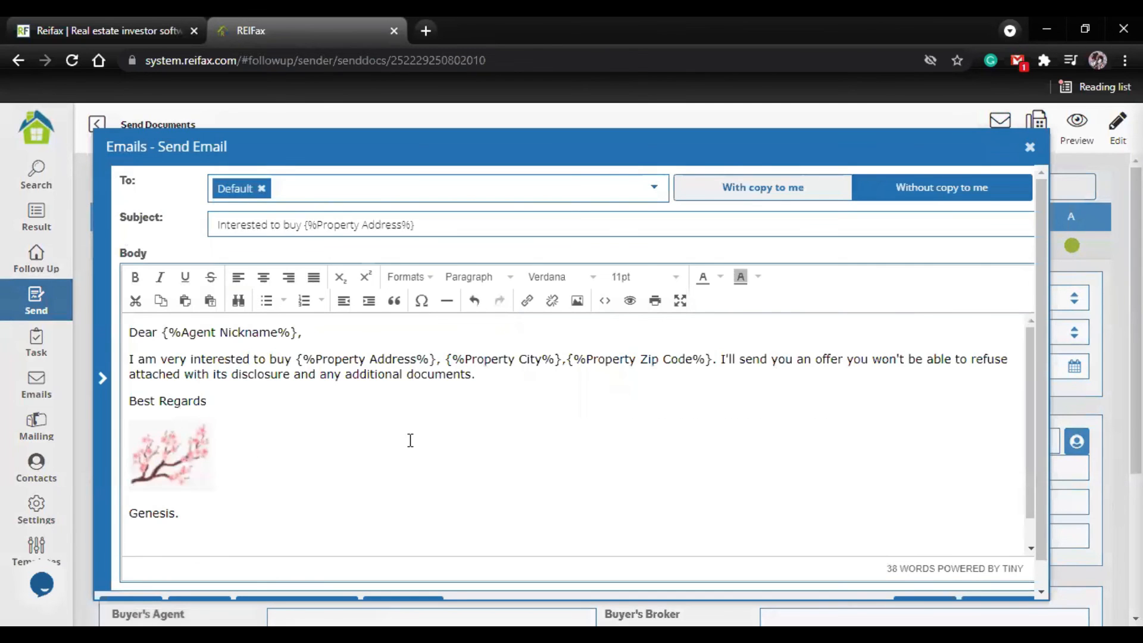
pyautogui.scroll(-1, 393, 461)
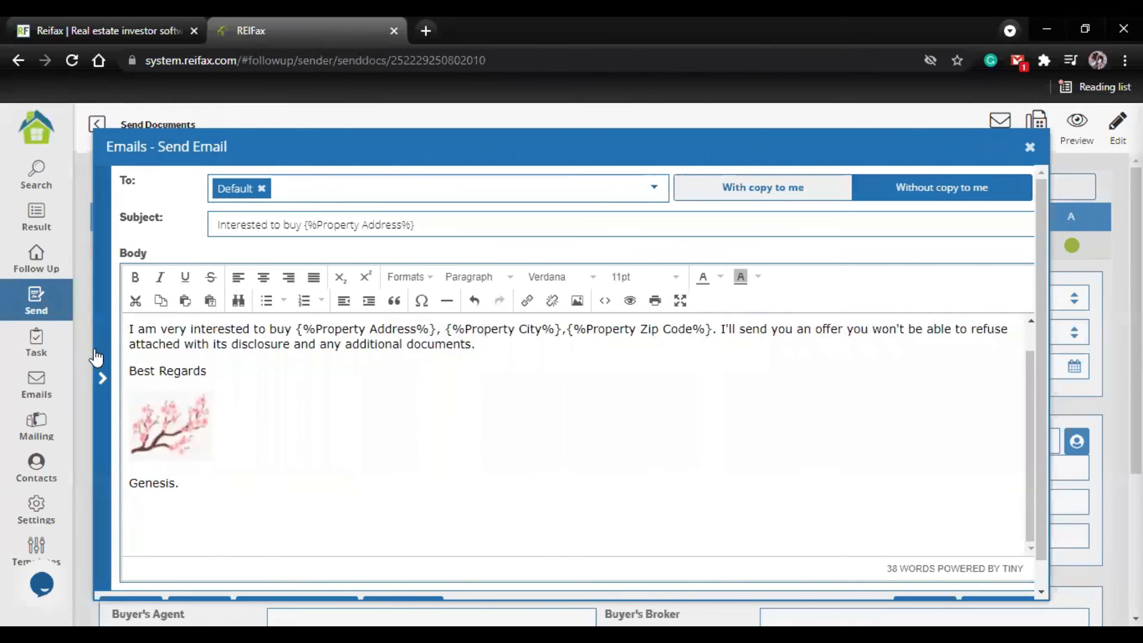
pyautogui.scroll(-1, 290, 511)
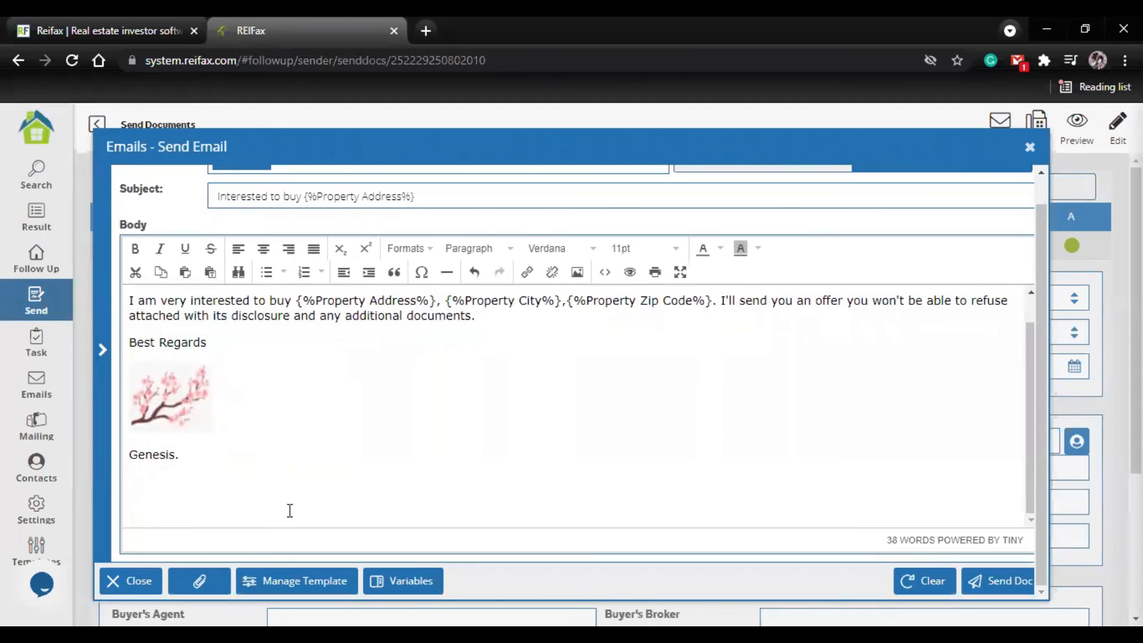
pyautogui.scroll(1, 668, 259)
pyautogui.scroll(1, 500, 383)
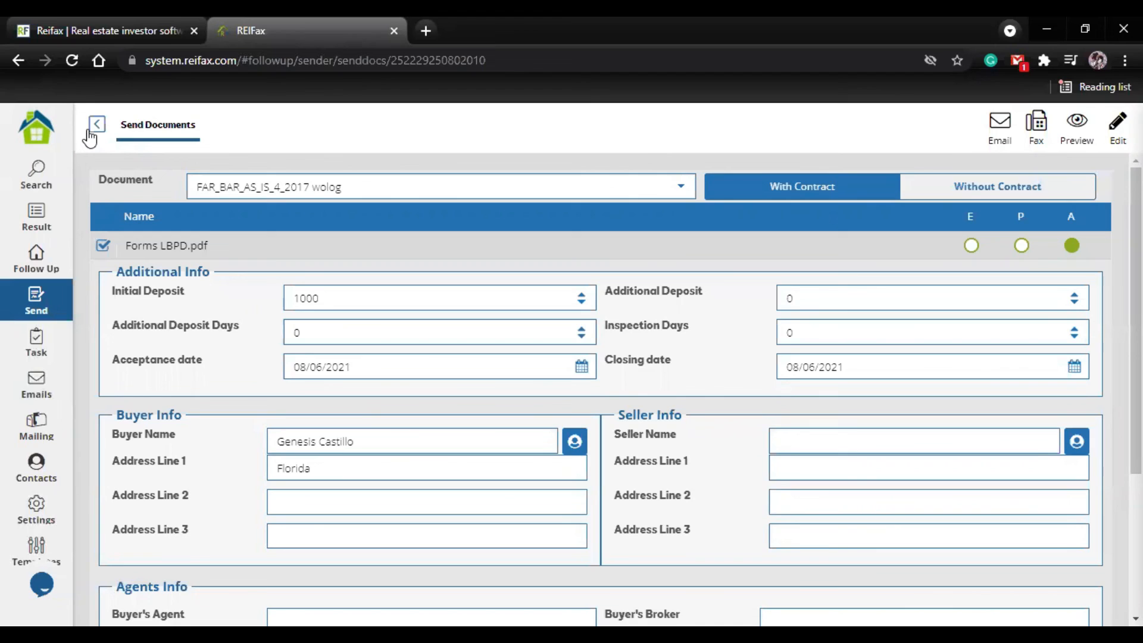
# Step: Leave Send Documents without sending anything and deselect all followed properties
pyautogui.click(90, 135)
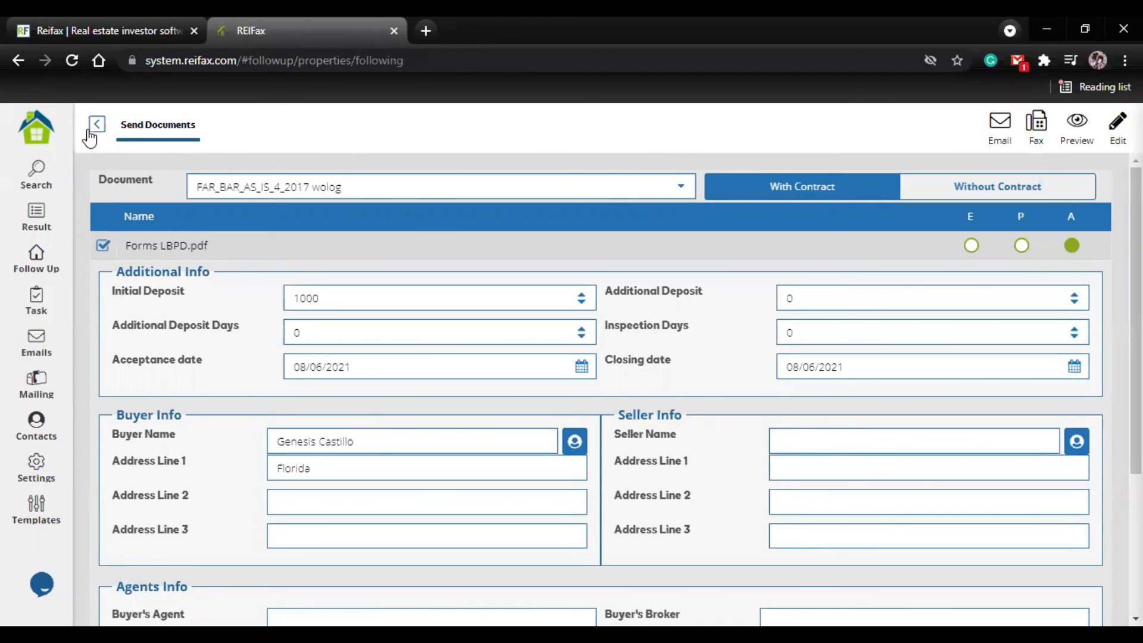
pyautogui.click(95, 125)
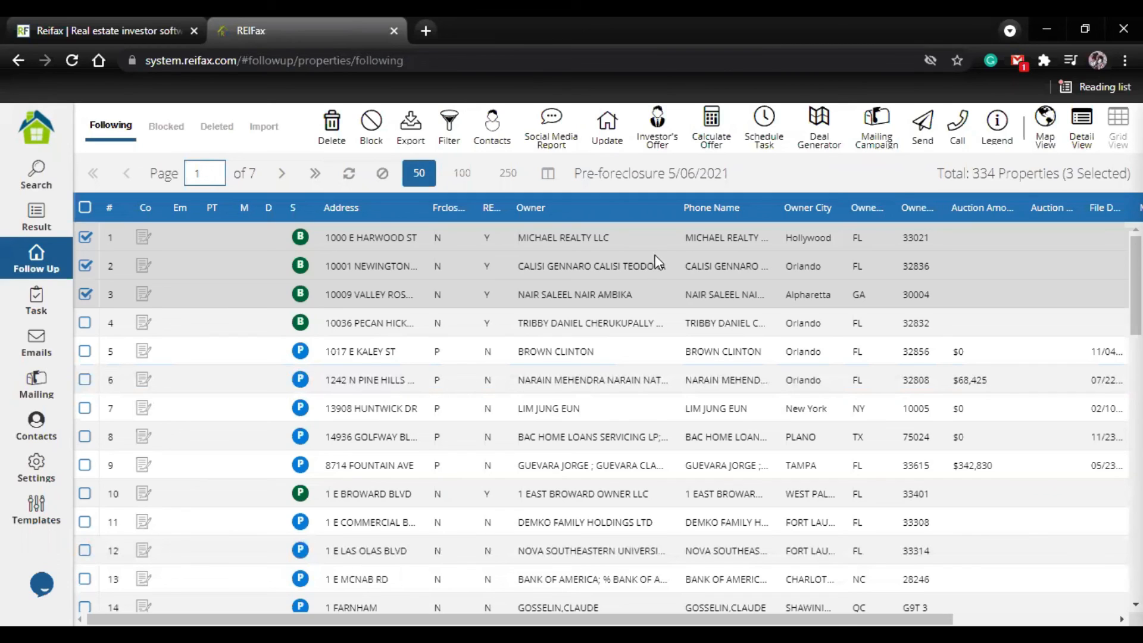
pyautogui.click(85, 208)
pyautogui.click(85, 208)
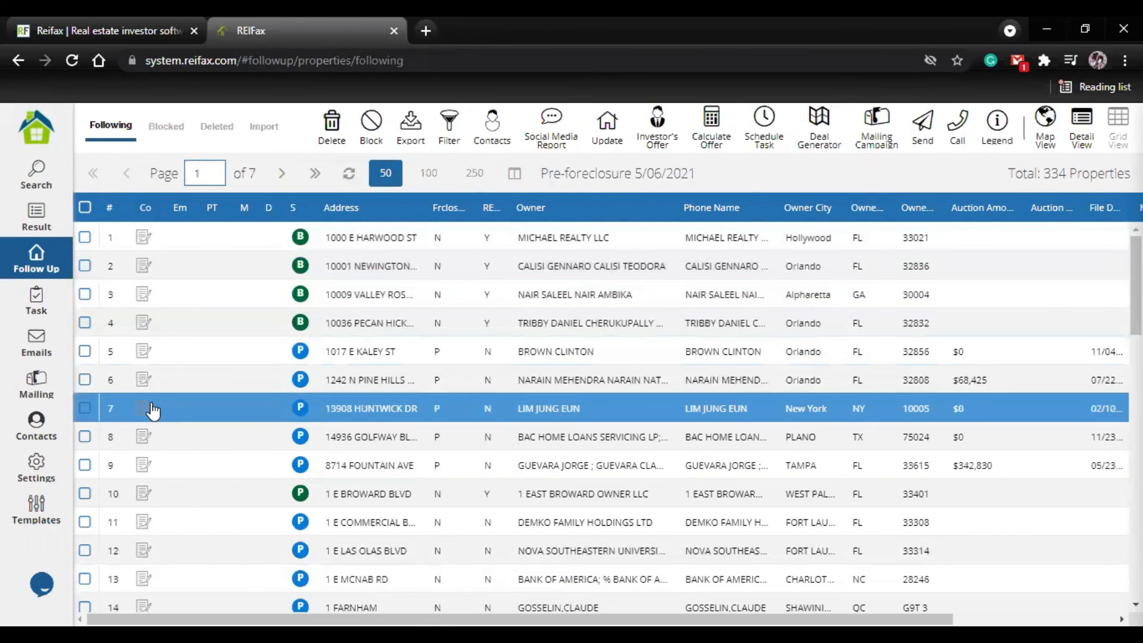
# Step: Select the followed property in row 19 and view the Contacts options without running one
pyautogui.scroll(-5, 153, 410)
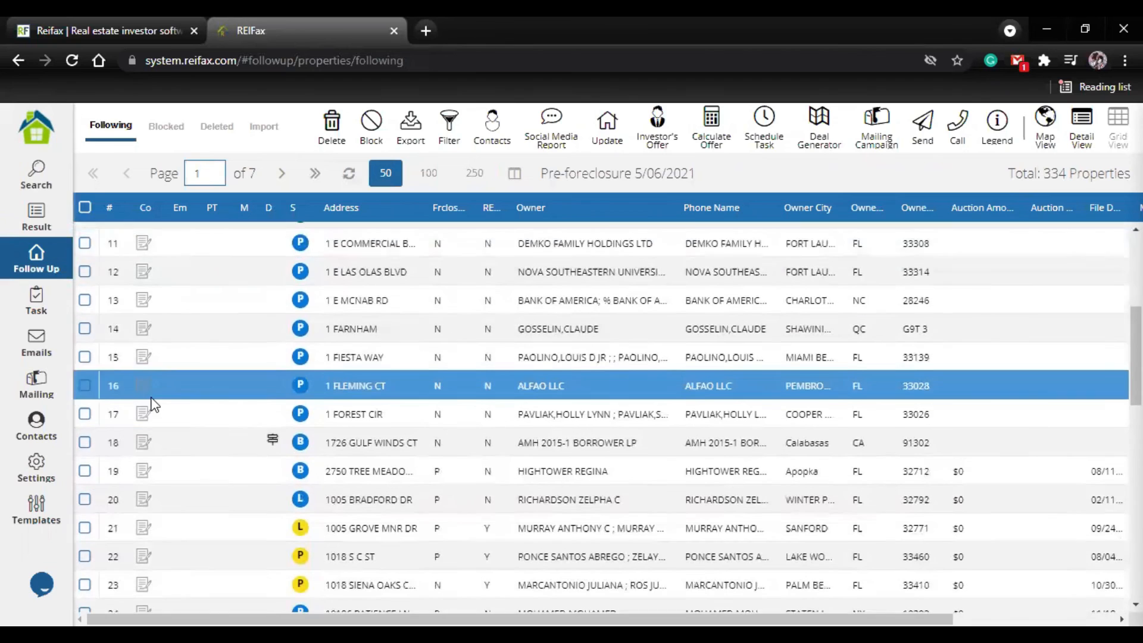
pyautogui.scroll(-1, 152, 405)
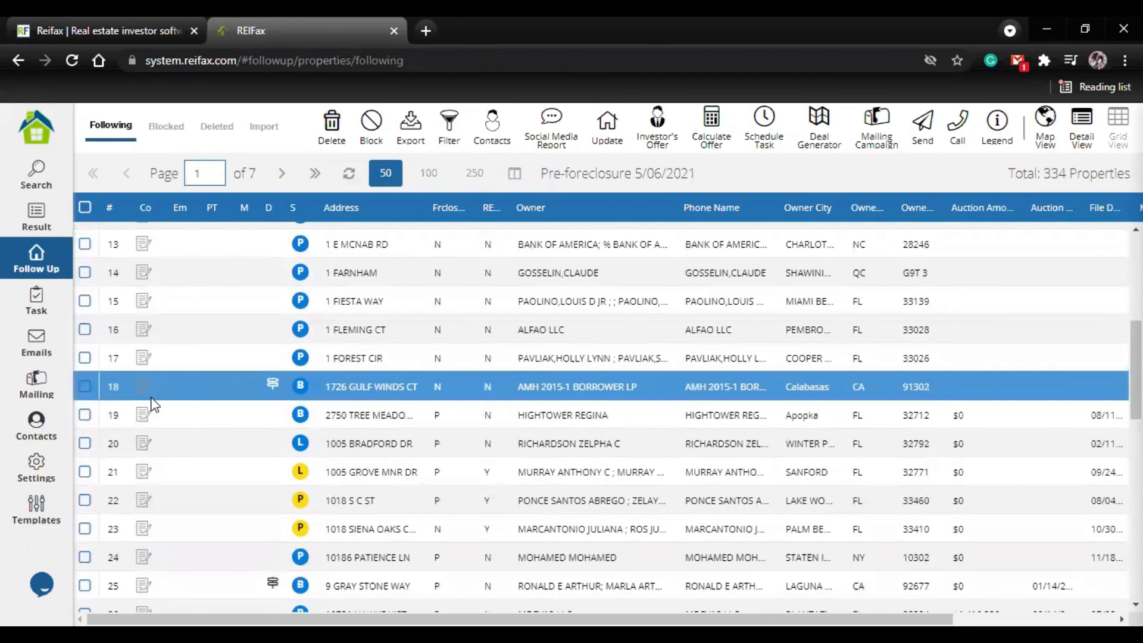
pyautogui.scroll(2, 153, 405)
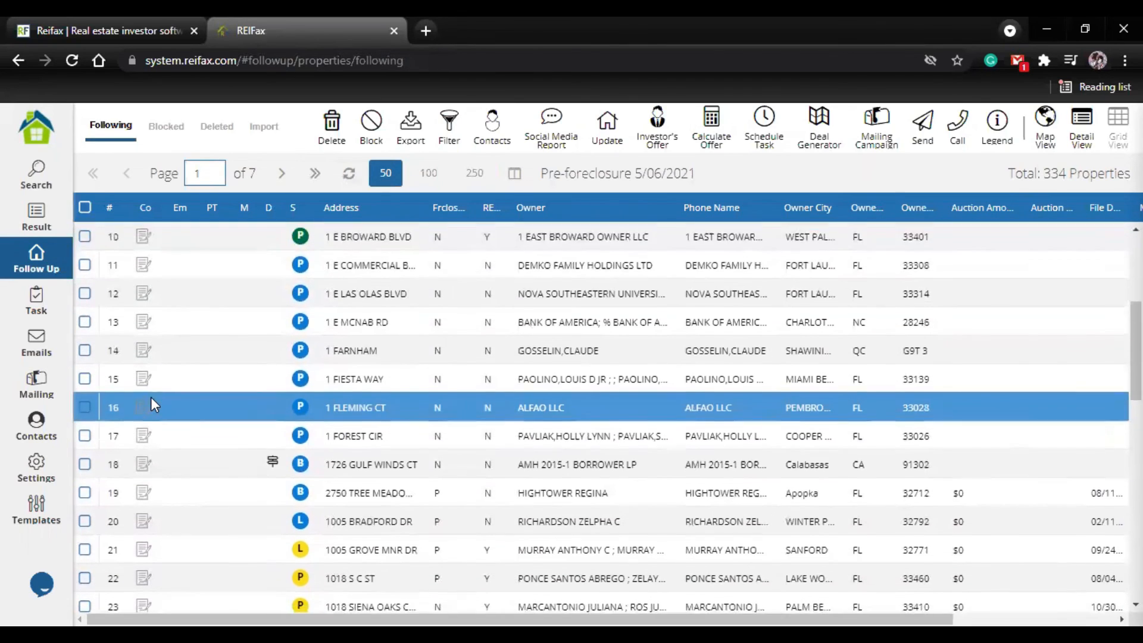
pyautogui.scroll(-2, 153, 404)
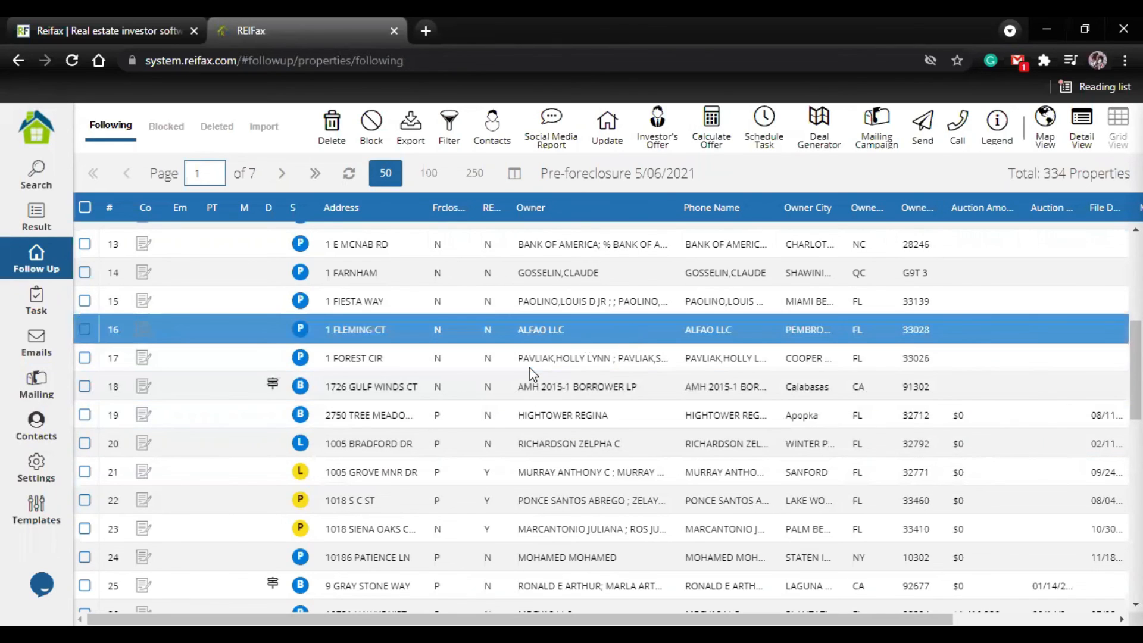
pyautogui.click(85, 414)
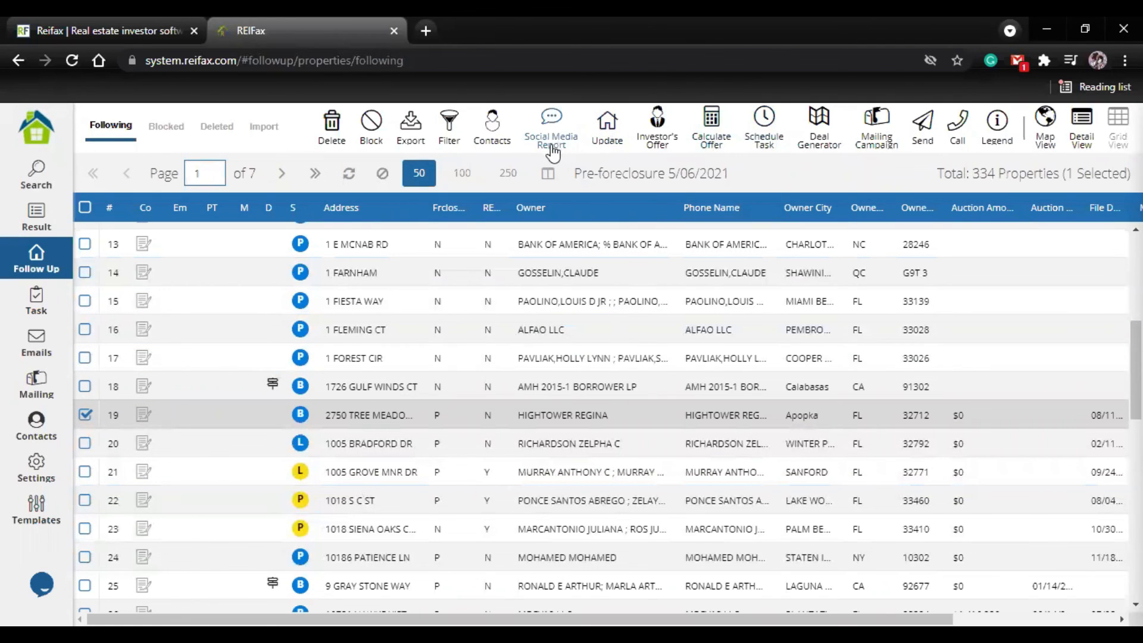
pyautogui.click(491, 142)
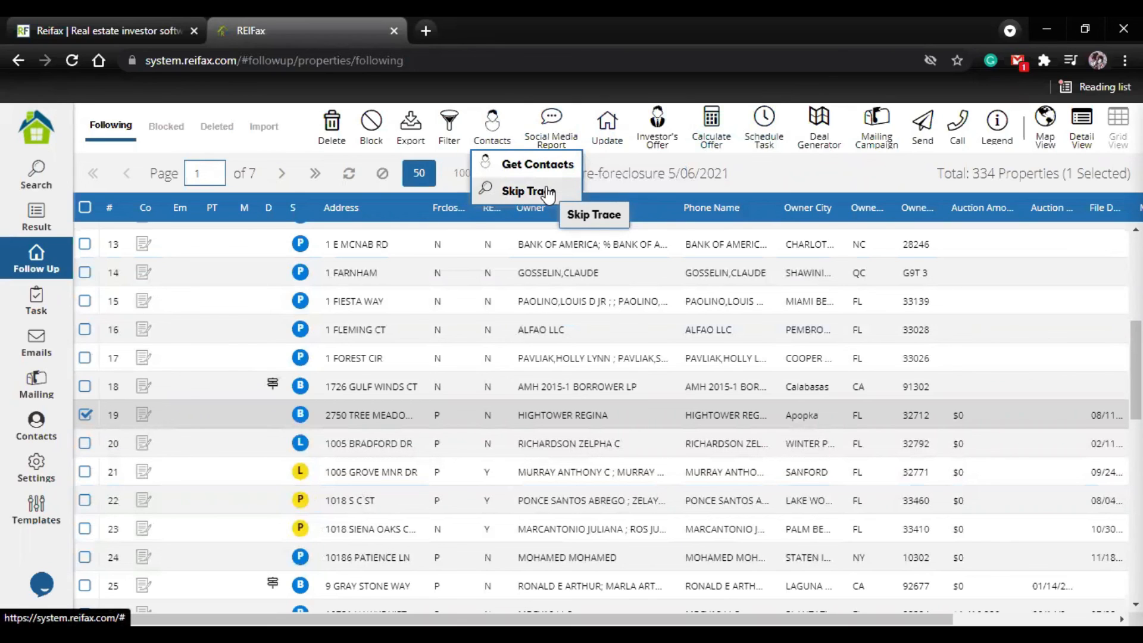
pyautogui.click(829, 162)
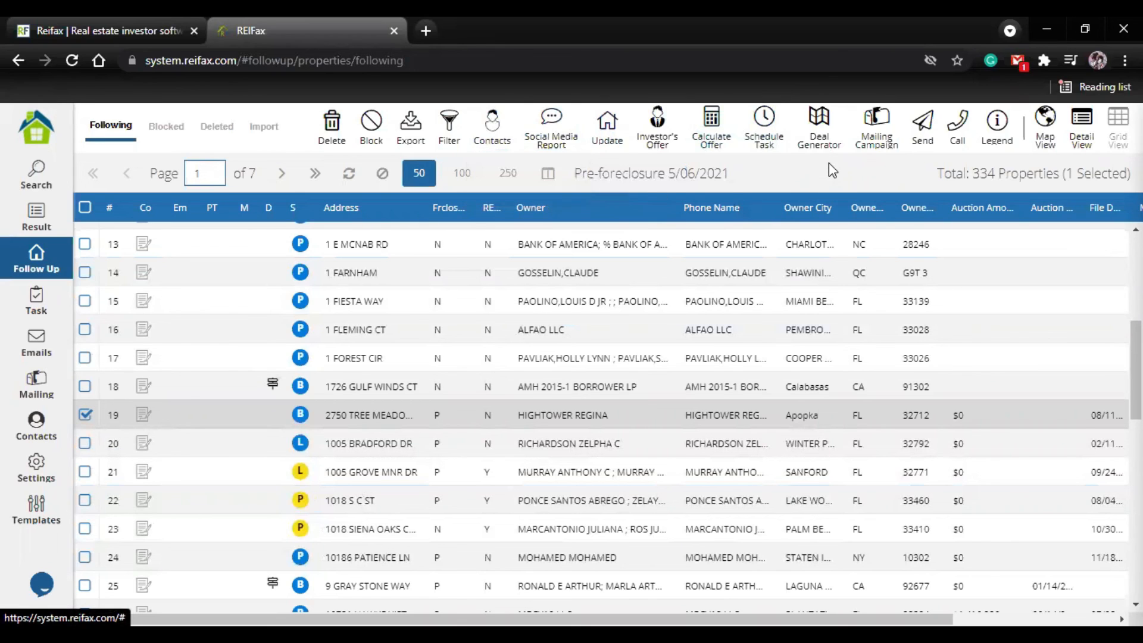
# Step: Open the live support chat from the followed properties list and close it without sending a message
pyautogui.scroll(6, 143, 417)
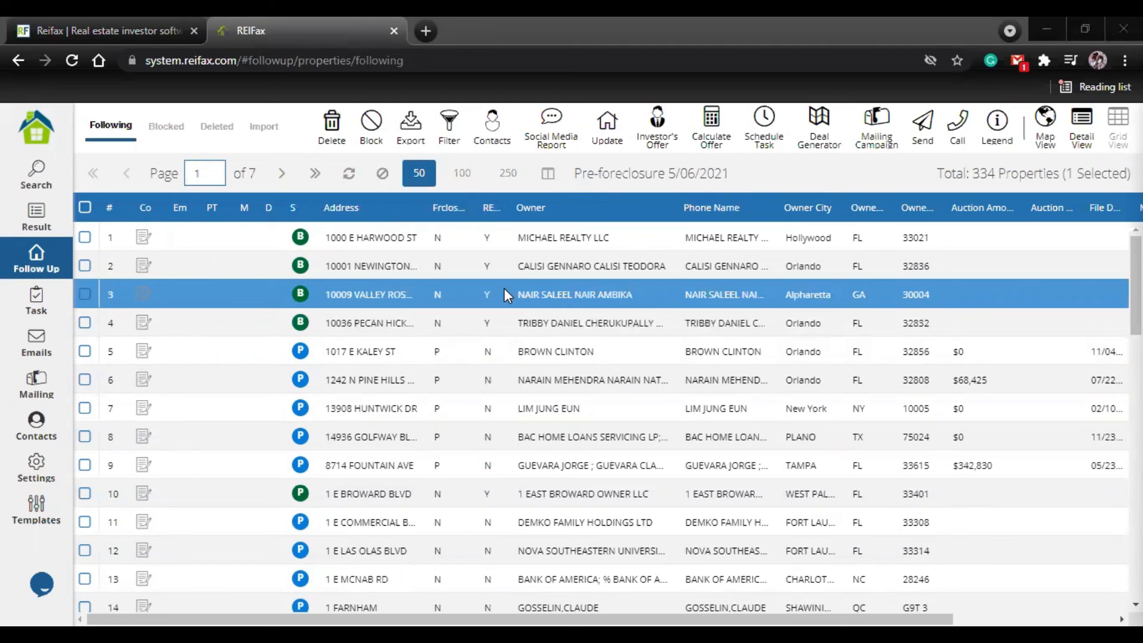
pyautogui.click(331, 358)
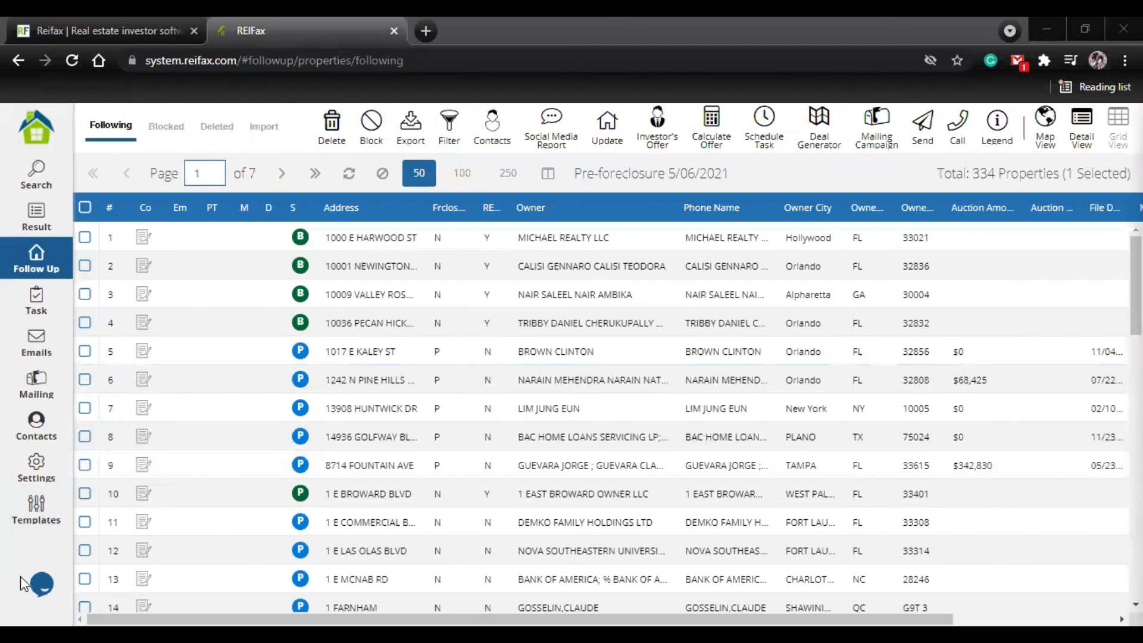
pyautogui.click(44, 591)
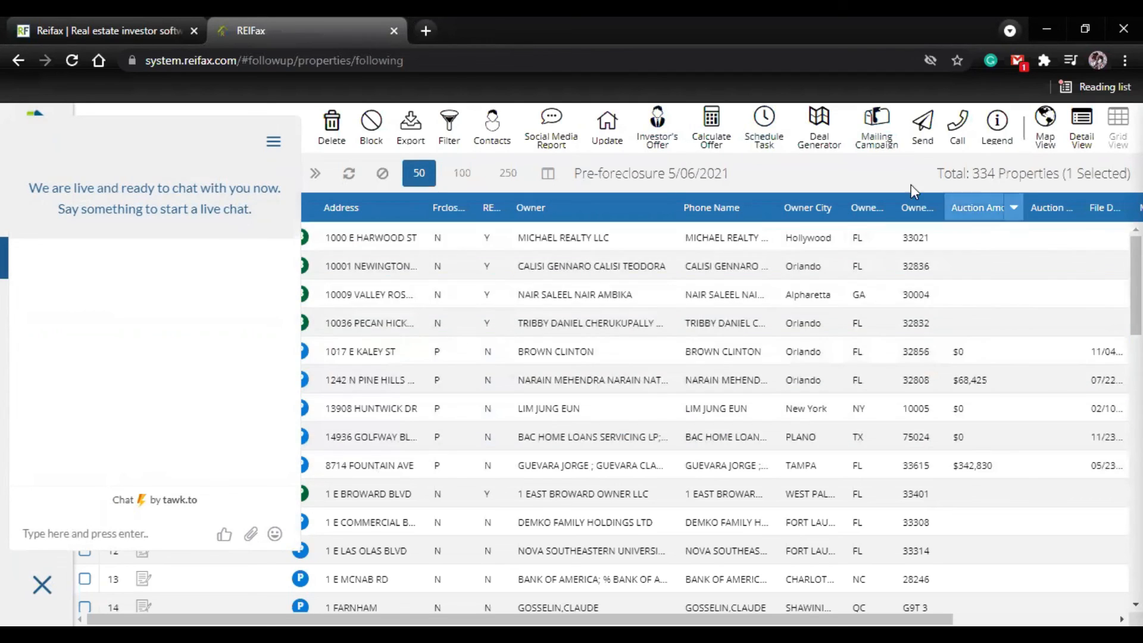
pyautogui.click(42, 585)
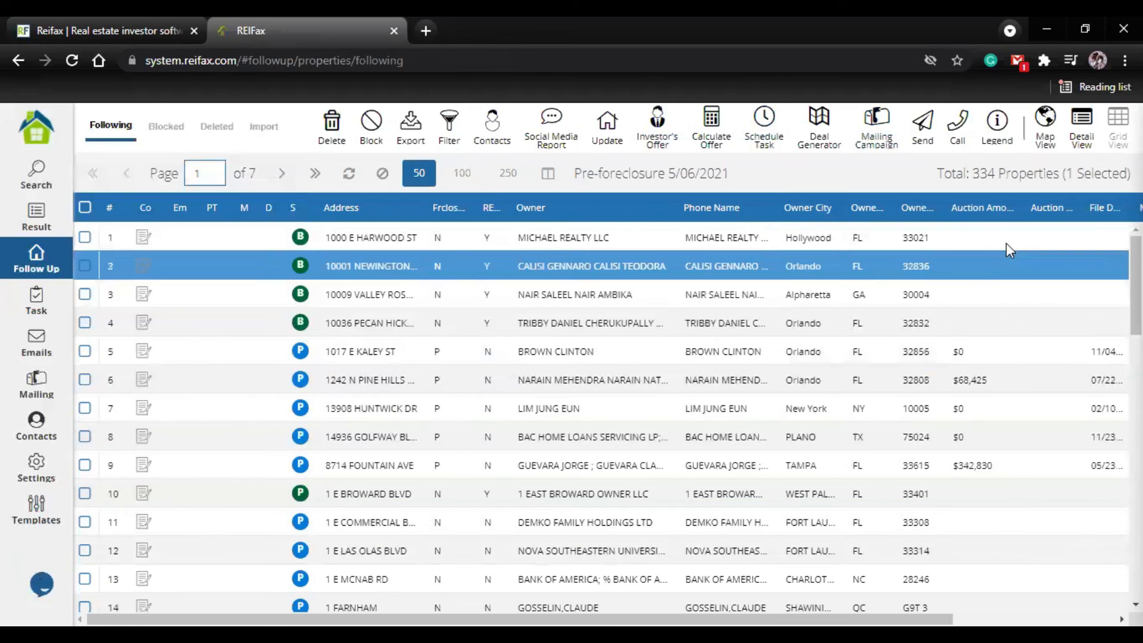